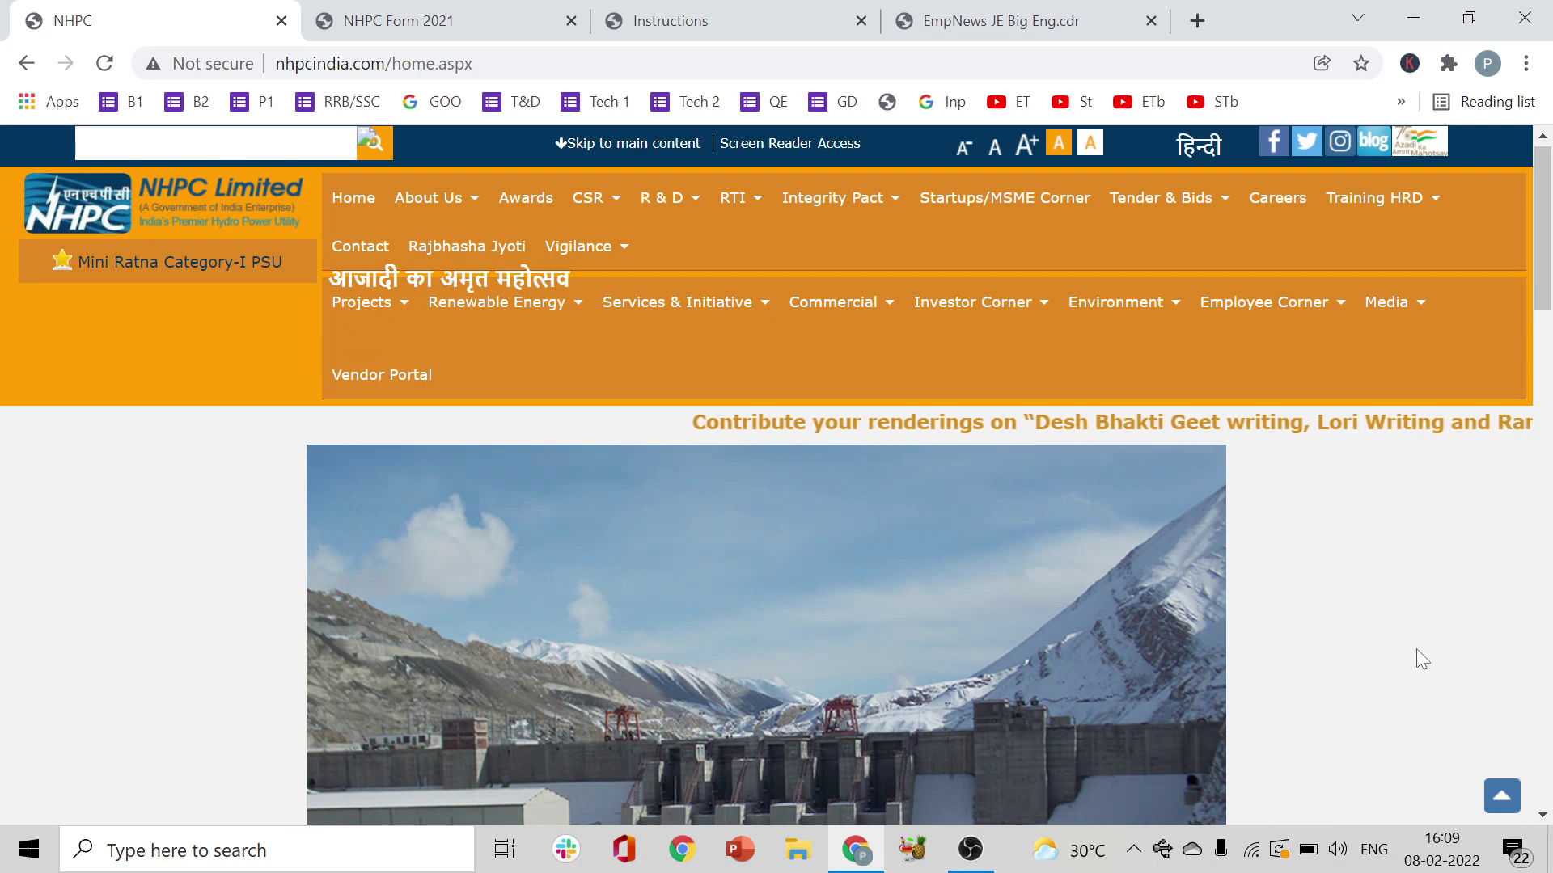
- Open the Careers page from the NHPC home page's top navigation bar
click(1285, 201)
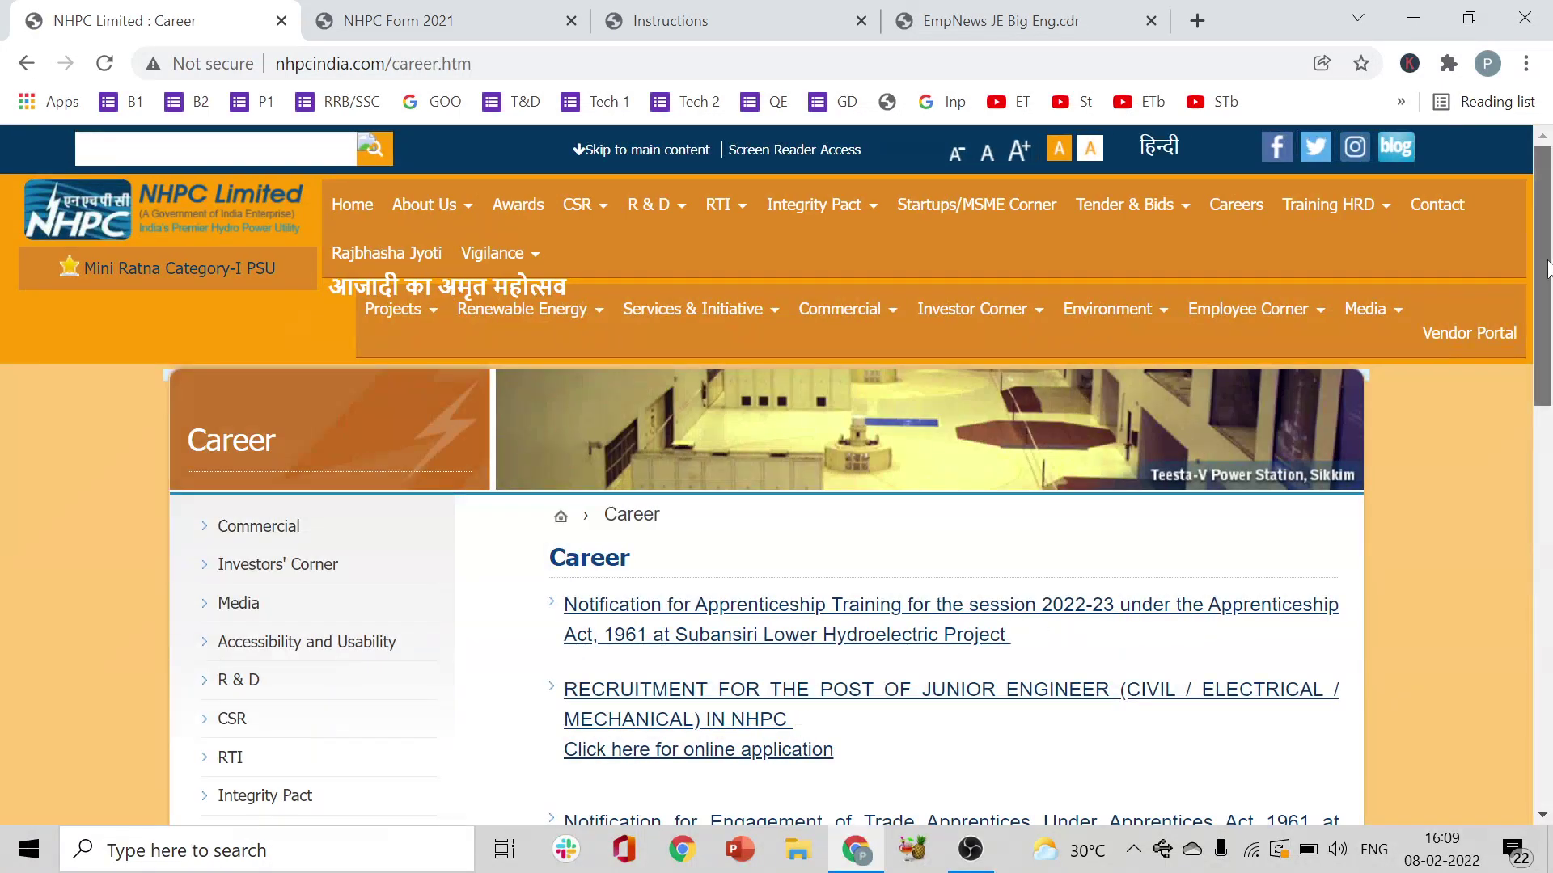
- Scroll the Career page down to the Junior Engineer notice and its online application link
scroll(1548, 319, down, 2)
scroll(1549, 320, down, 3)
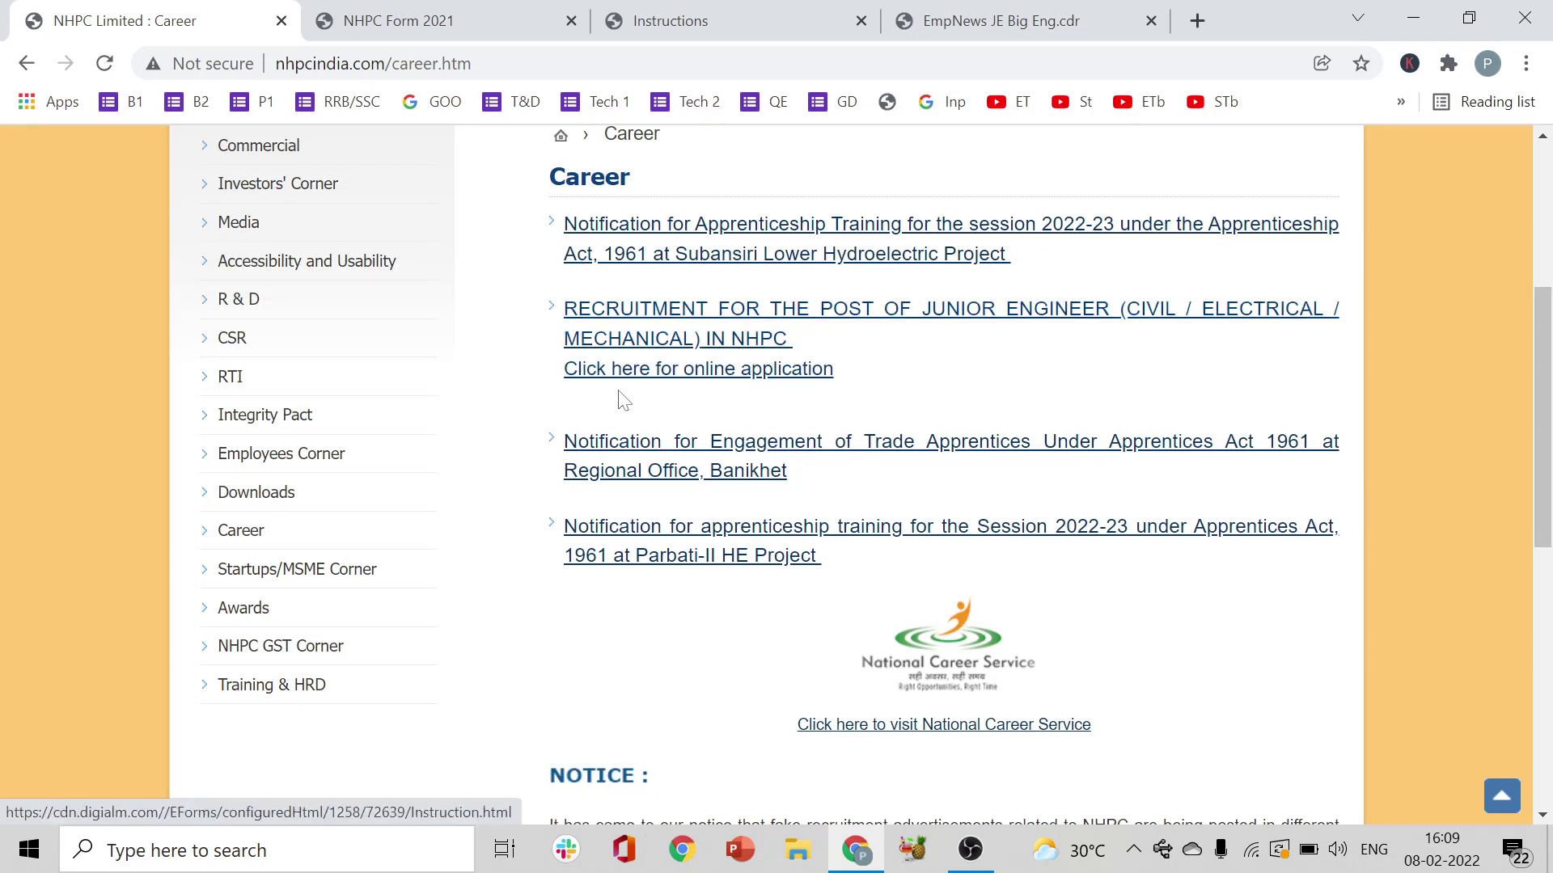
- Open the JE online application and read through Important Dates and General Instructions
click(754, 373)
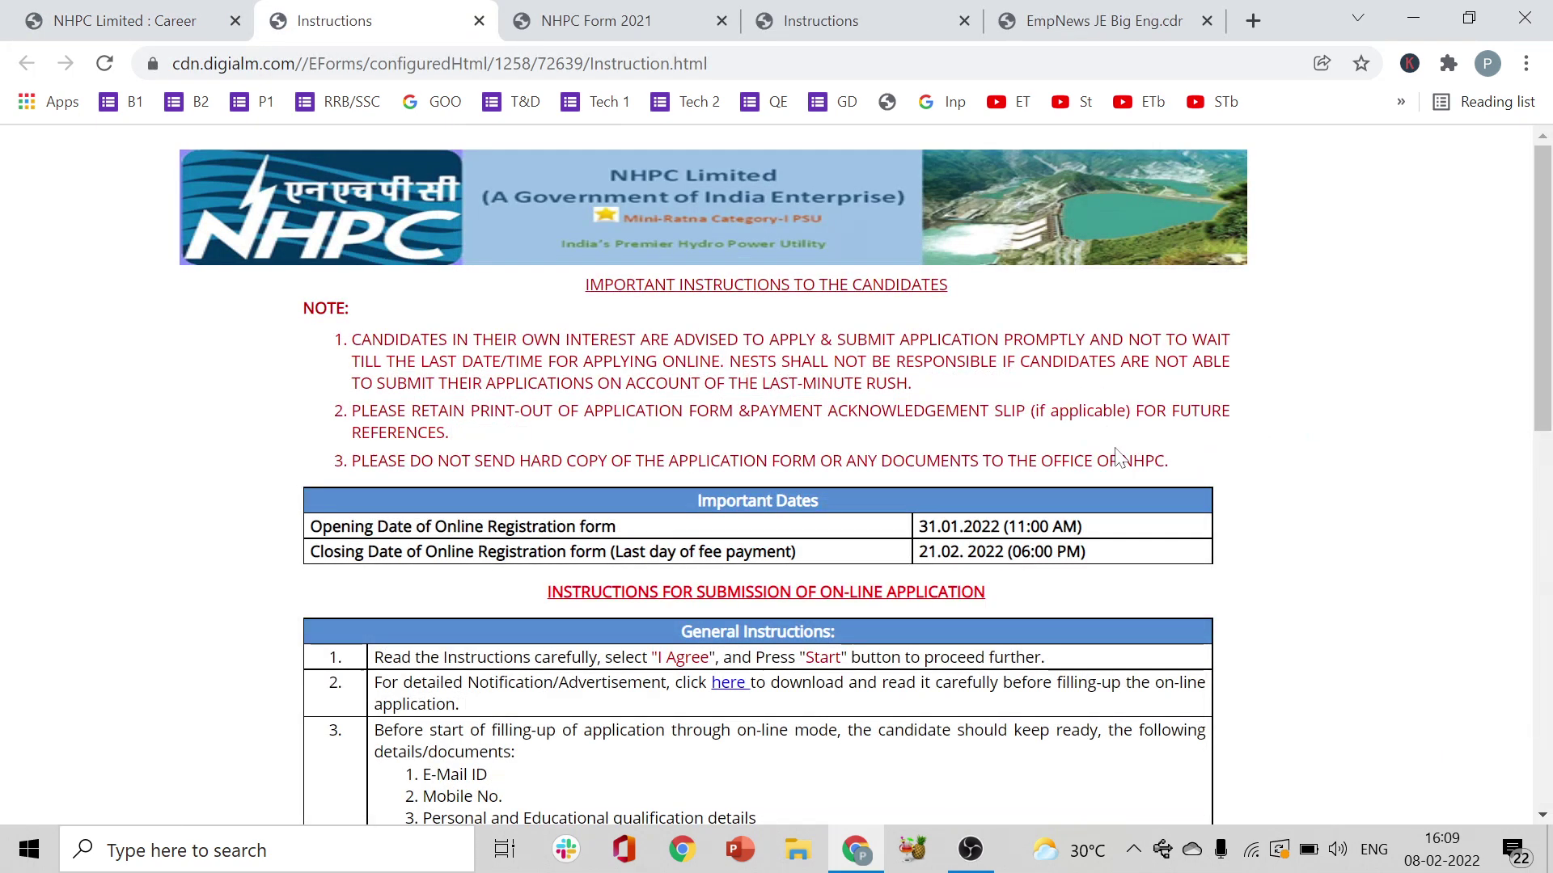
scroll(1548, 363, down, 1)
scroll(1548, 364, down, 1)
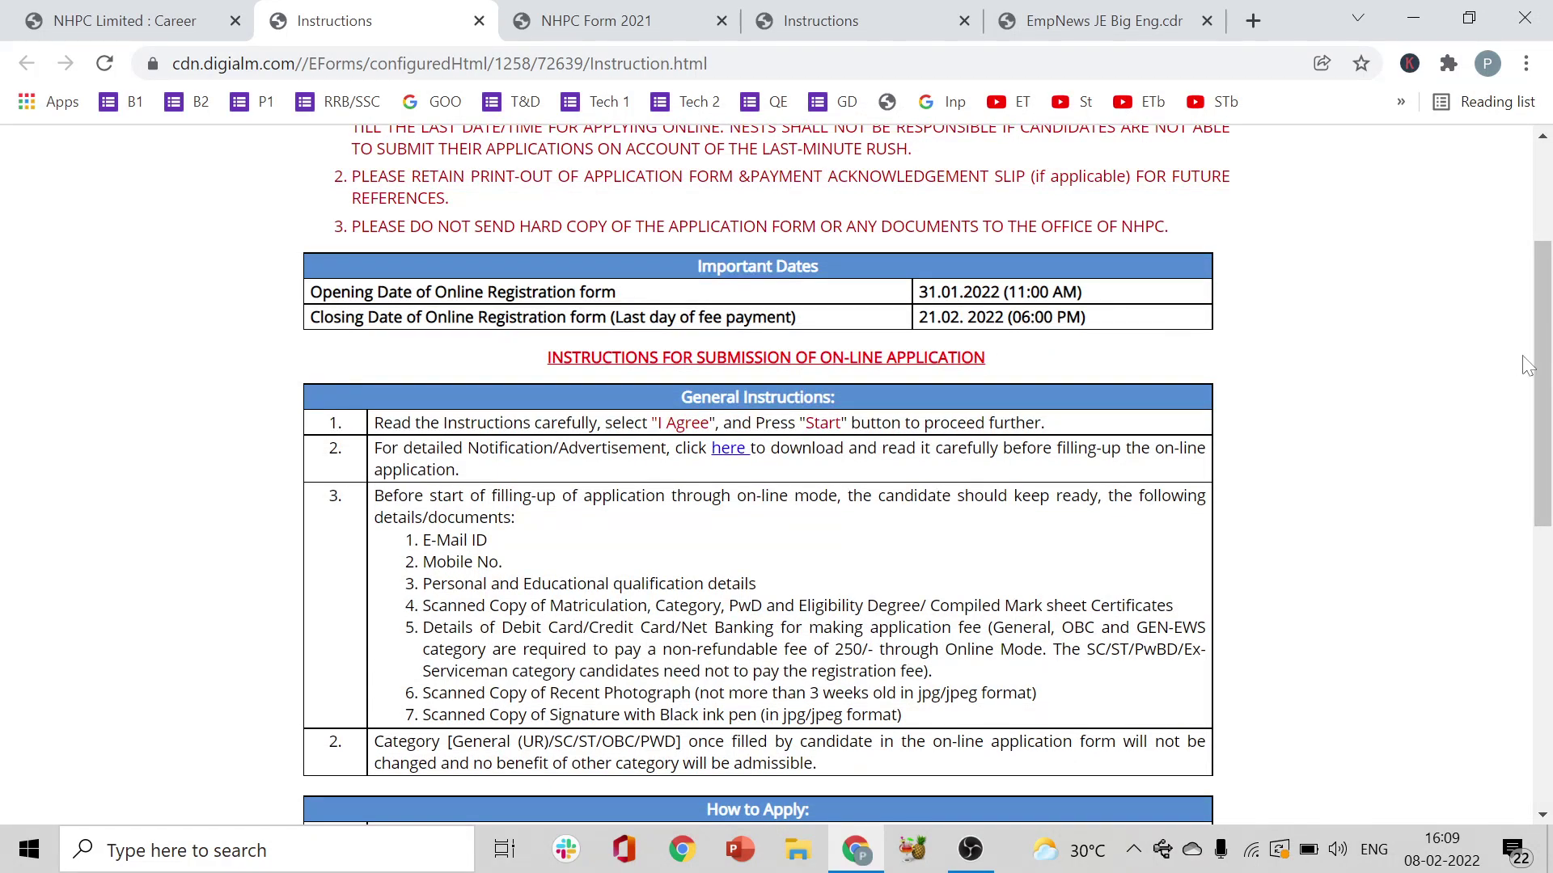
scroll(1546, 388, down, 1)
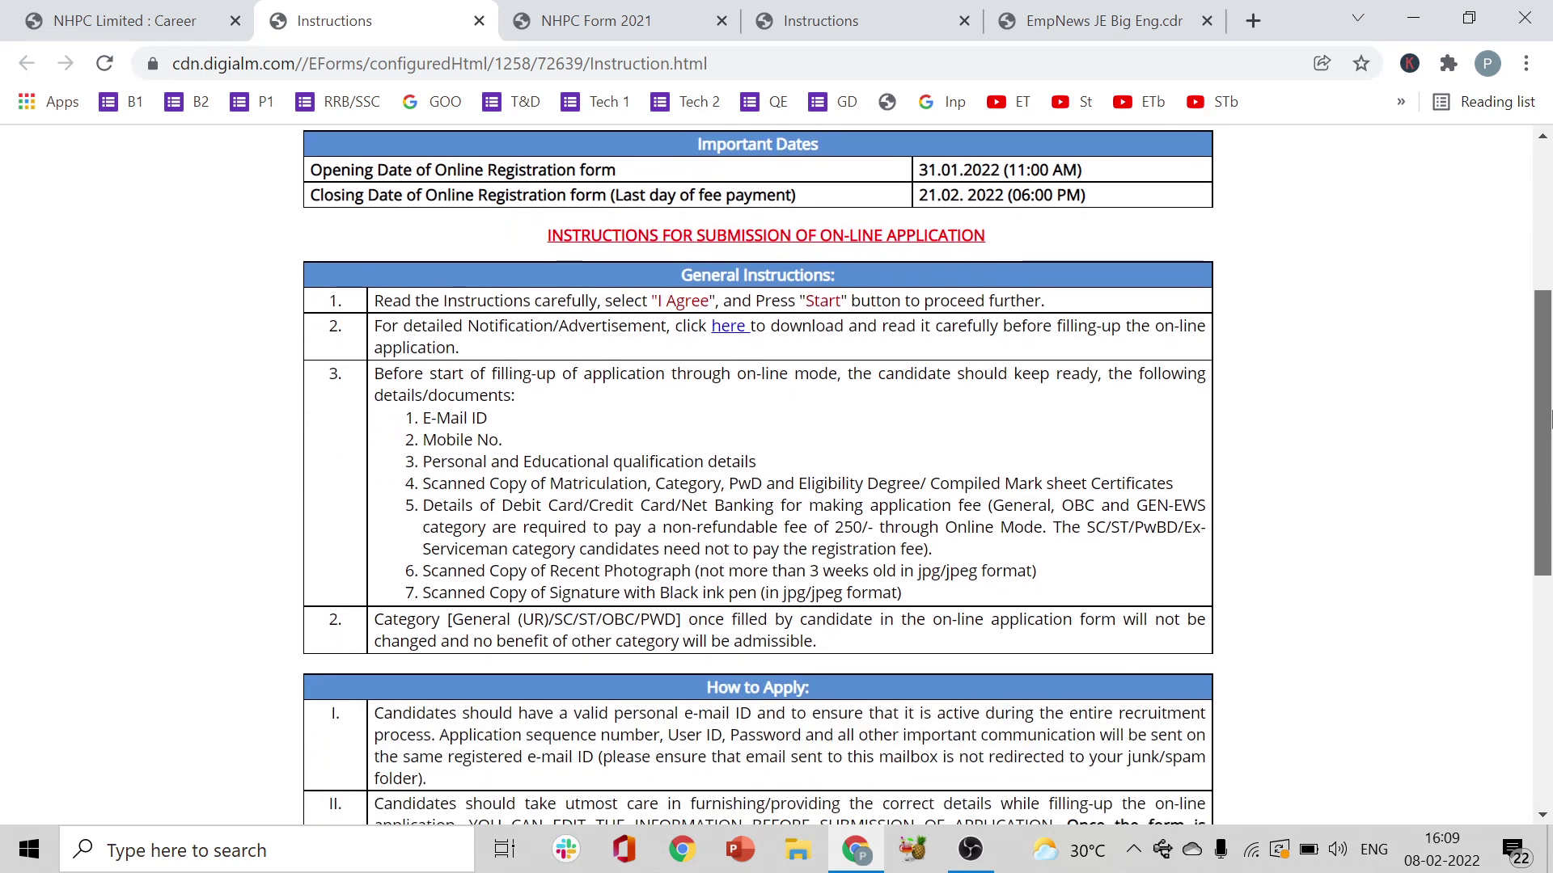
scroll(1549, 419, down, 1)
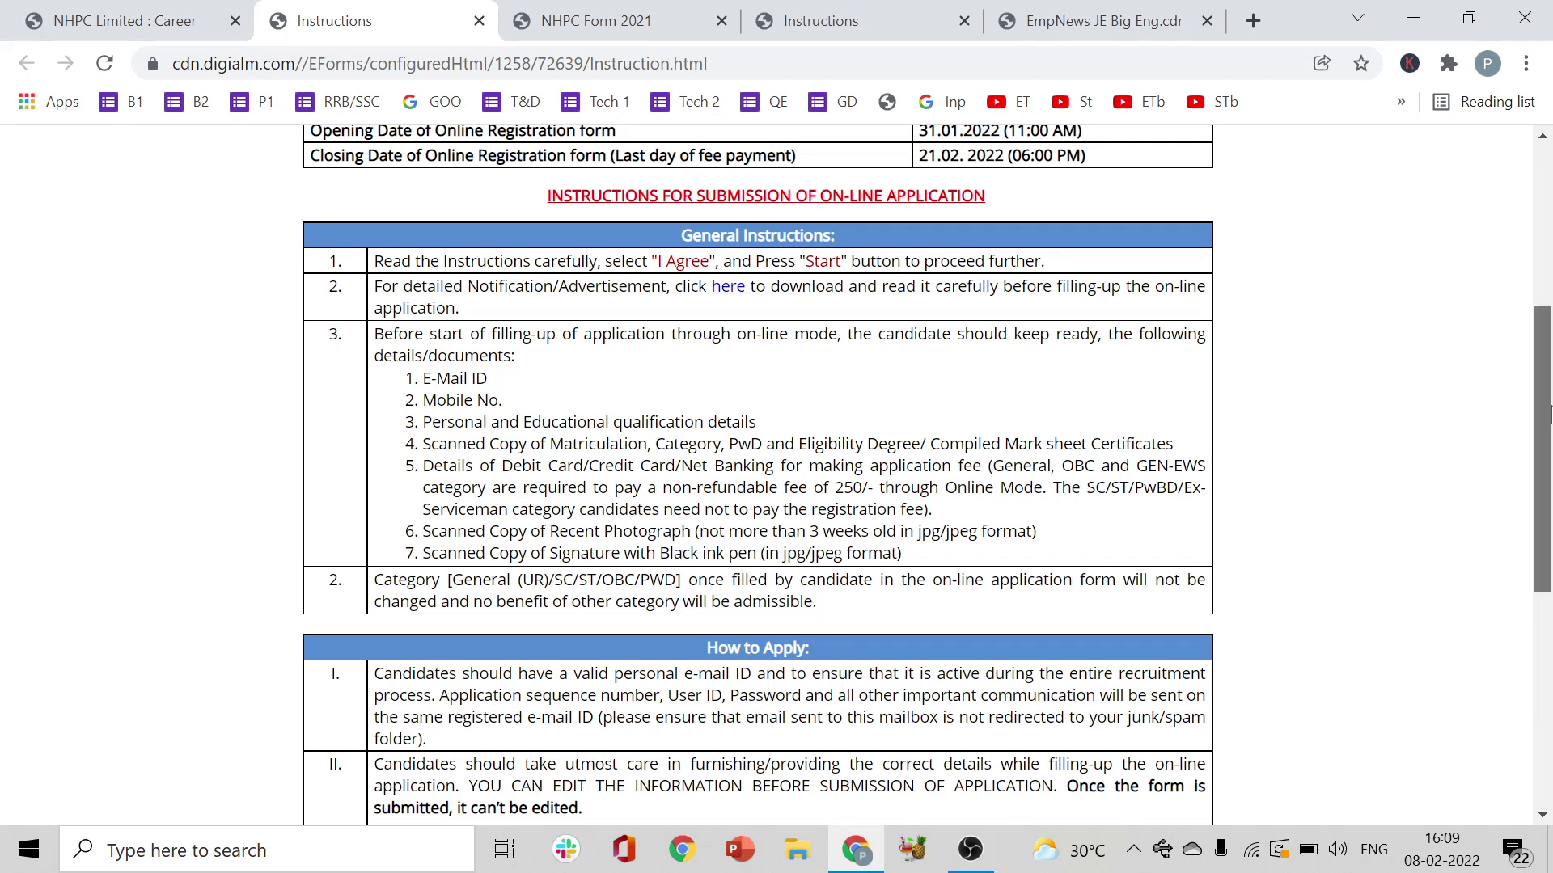
scroll(733, 318, down, 1)
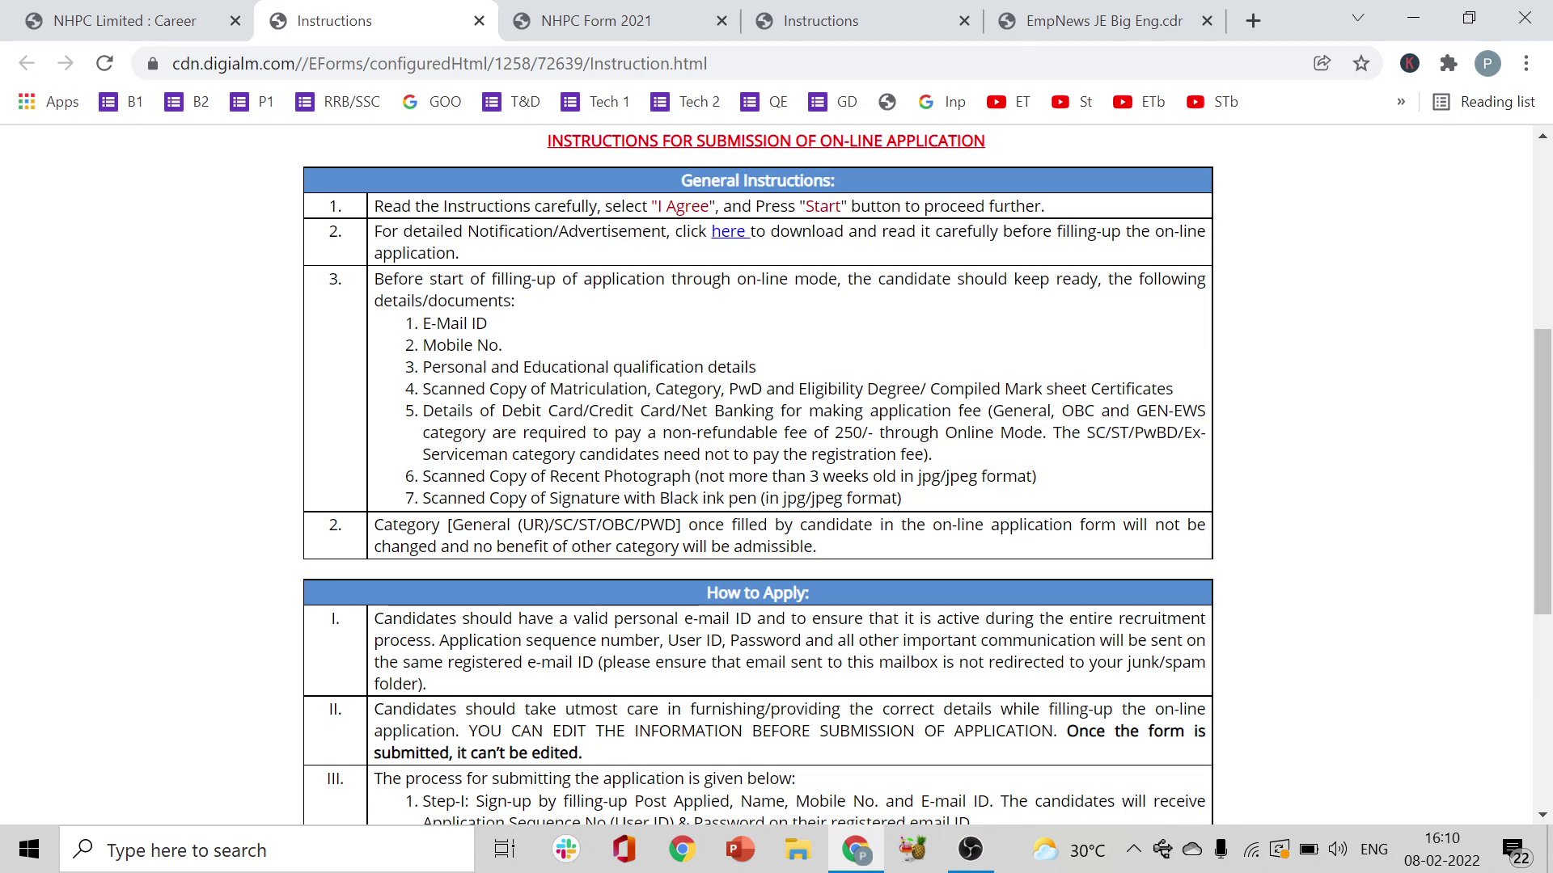
drag(603, 476, 872, 477)
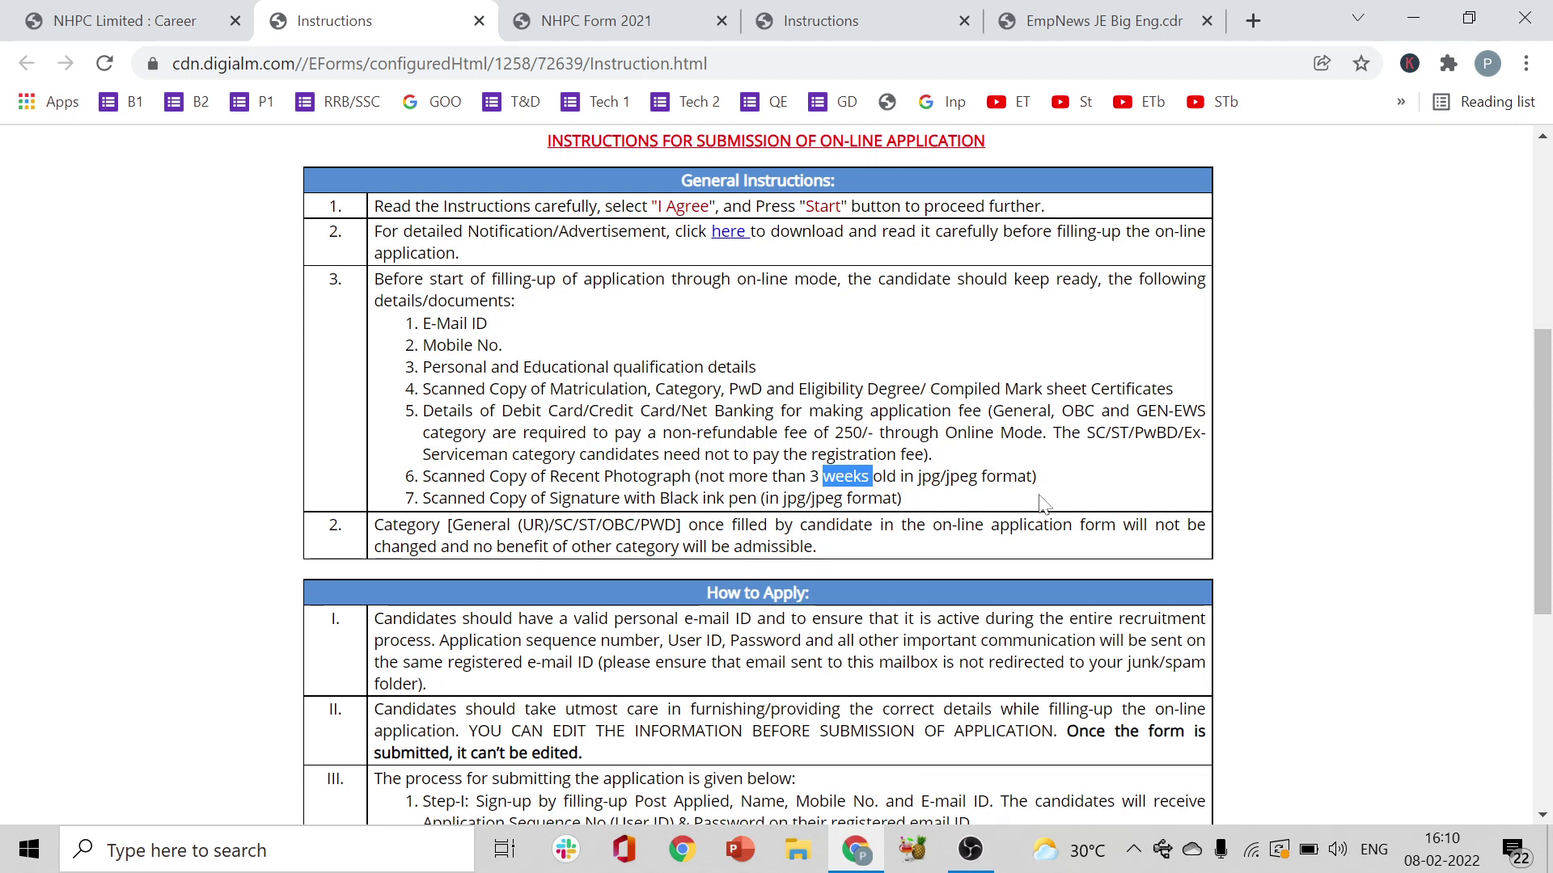
drag(1550, 433, 1550, 461)
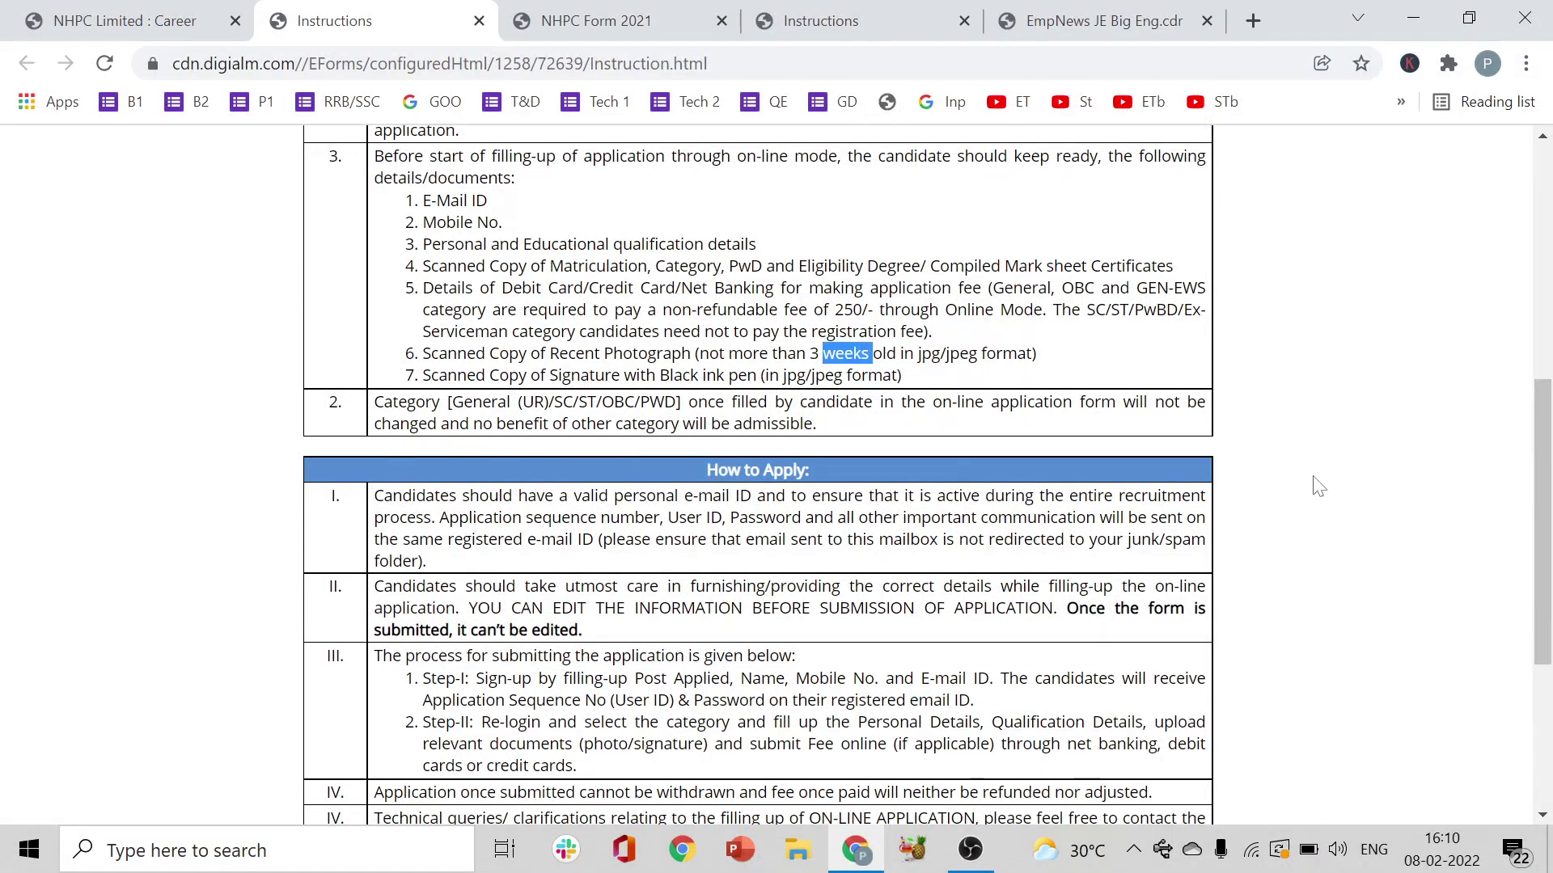
scroll(758, 418, down, 1)
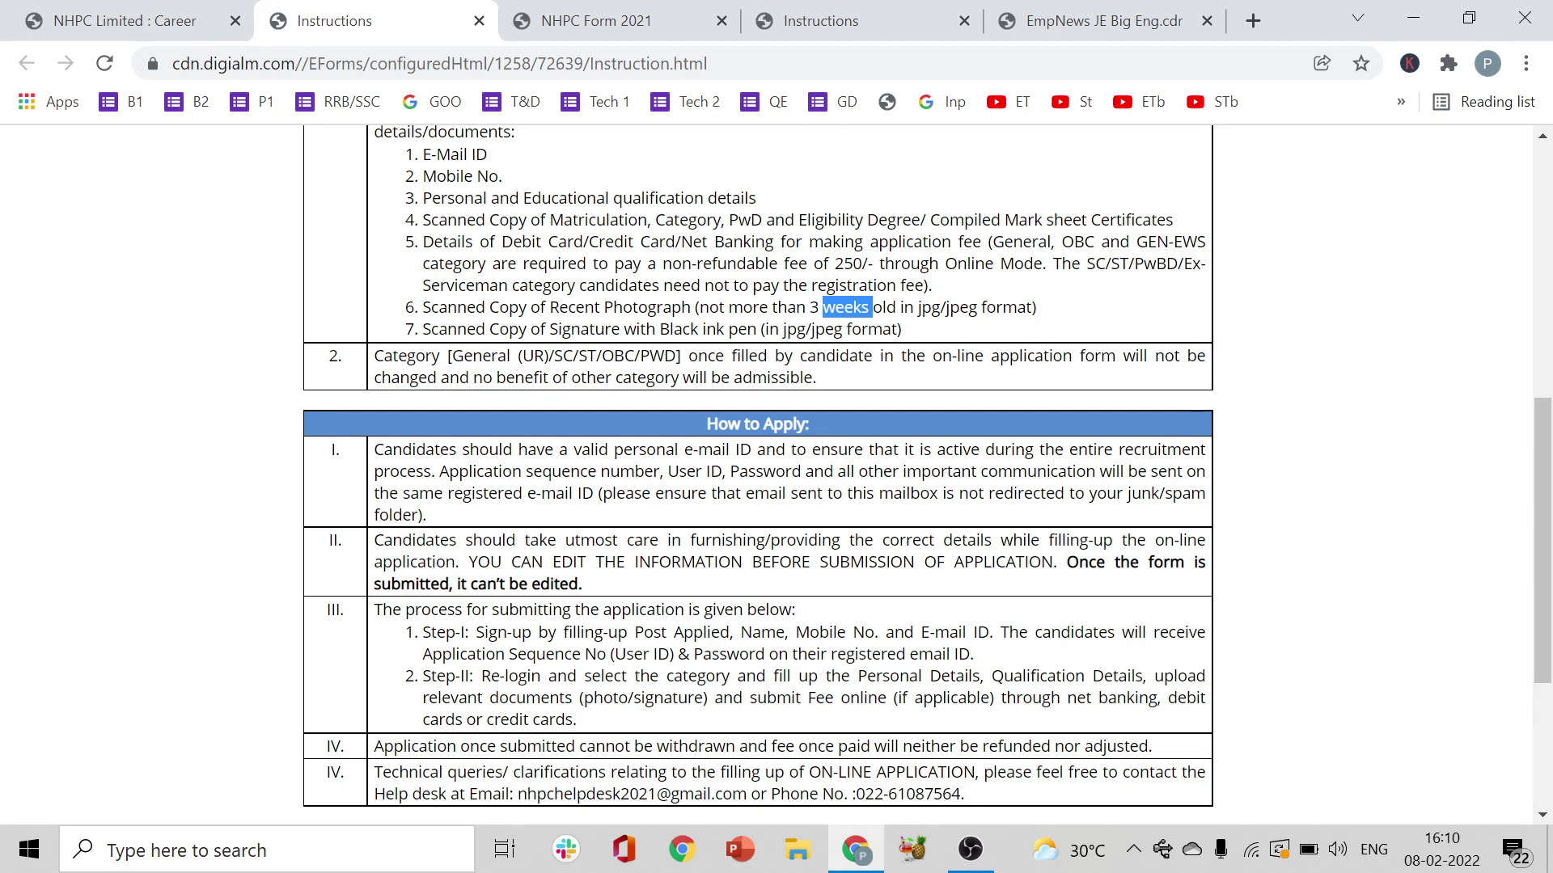
drag(1550, 518, 1546, 647)
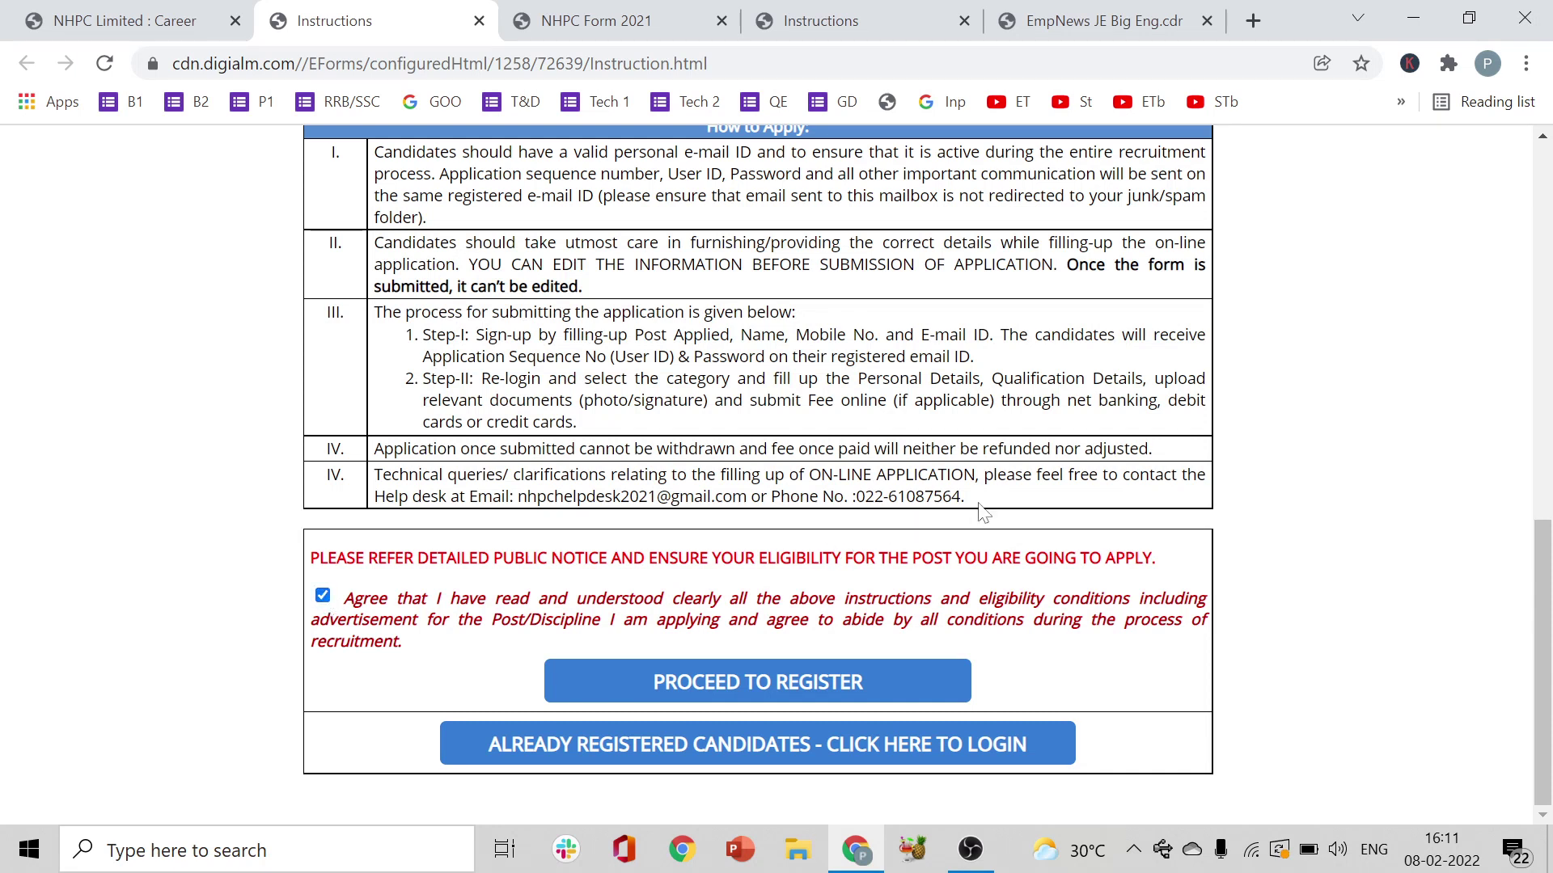
- Highlight the helpdesk phone and e-mail, agree to the instructions, and proceed to register
drag(963, 496, 847, 496)
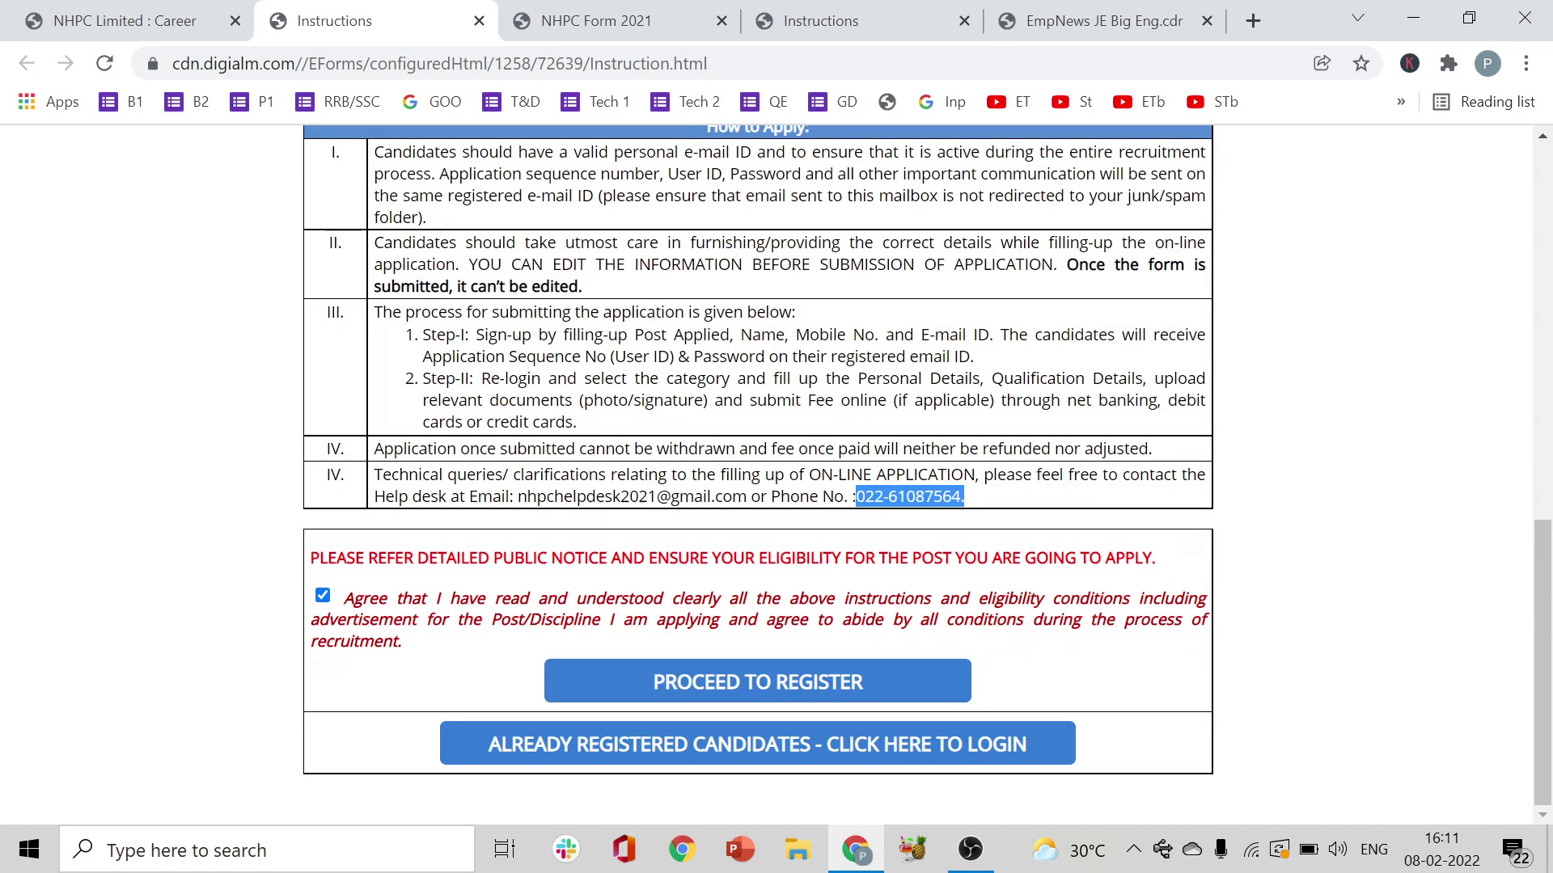
drag(517, 496, 746, 497)
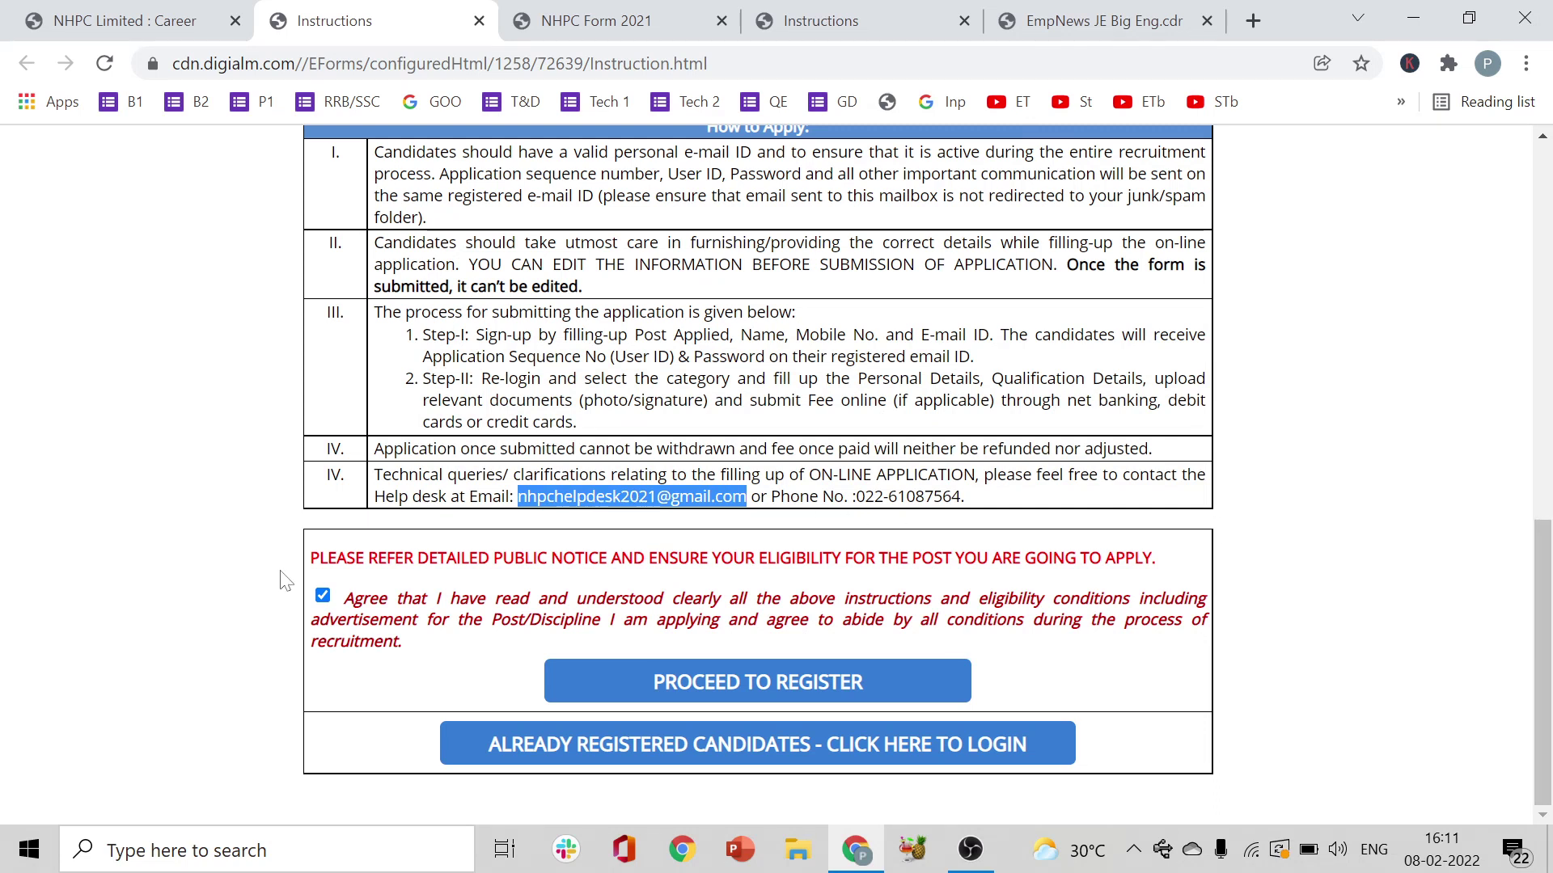
click(322, 596)
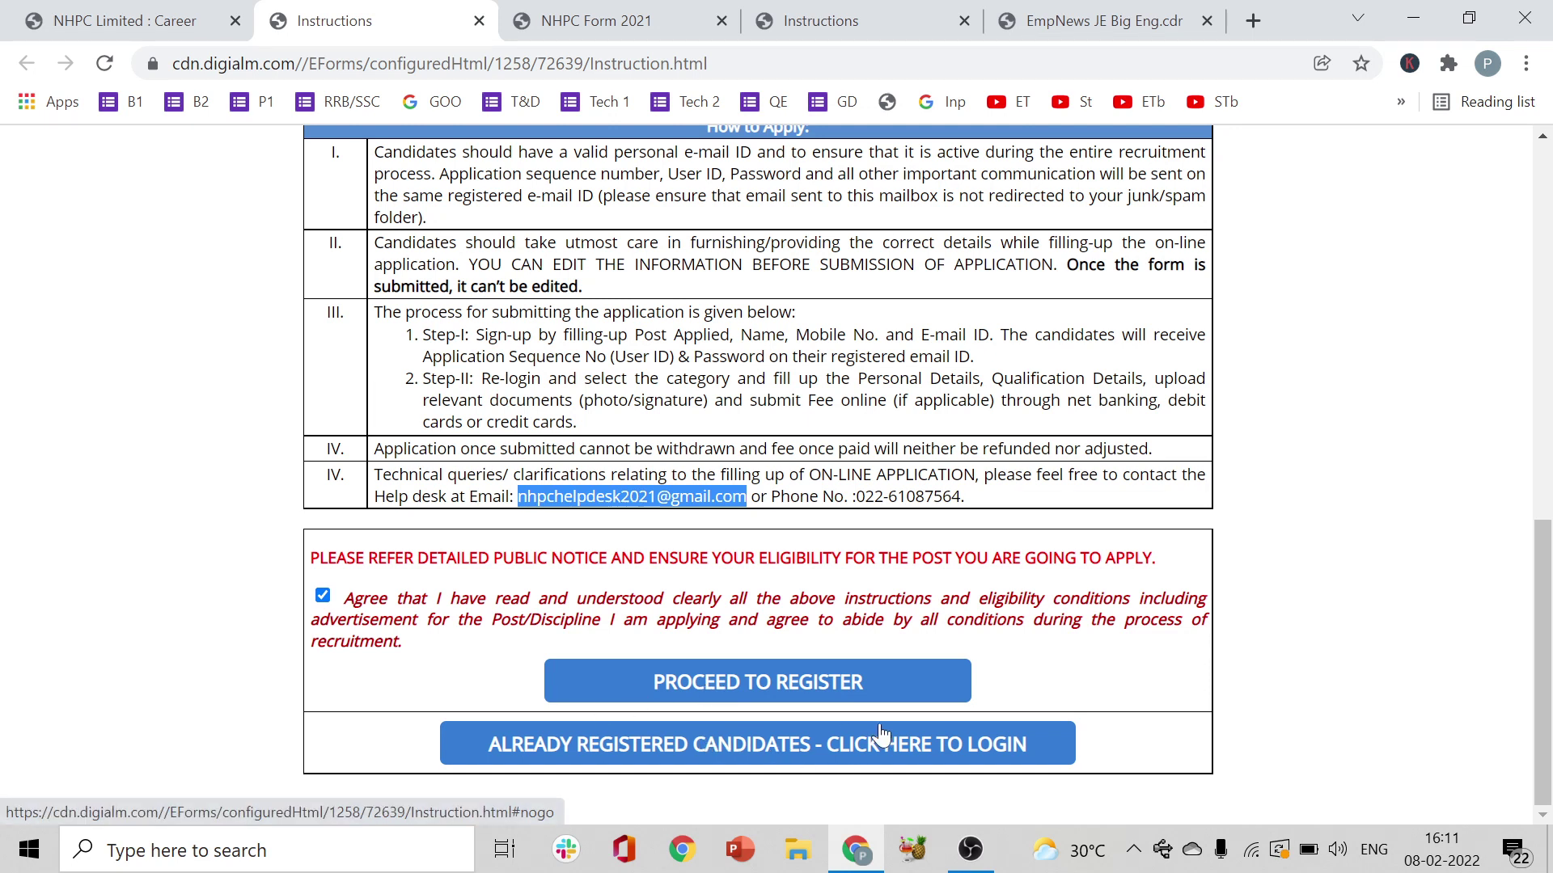
click(820, 683)
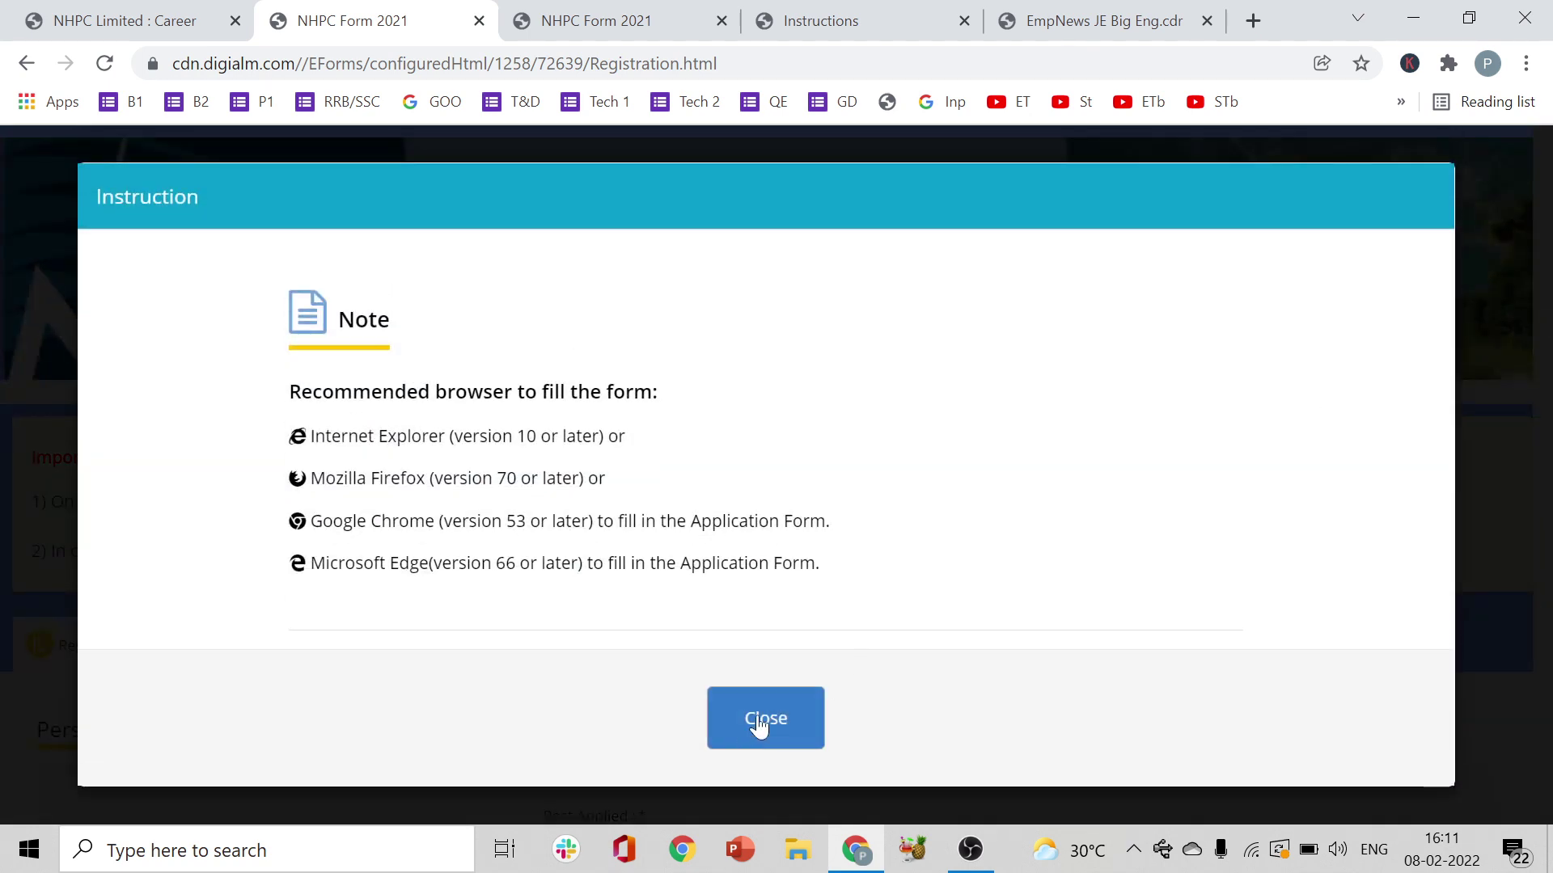
- Dismiss the browser note and select Junior Engineer (Mechanical) as the post
click(758, 723)
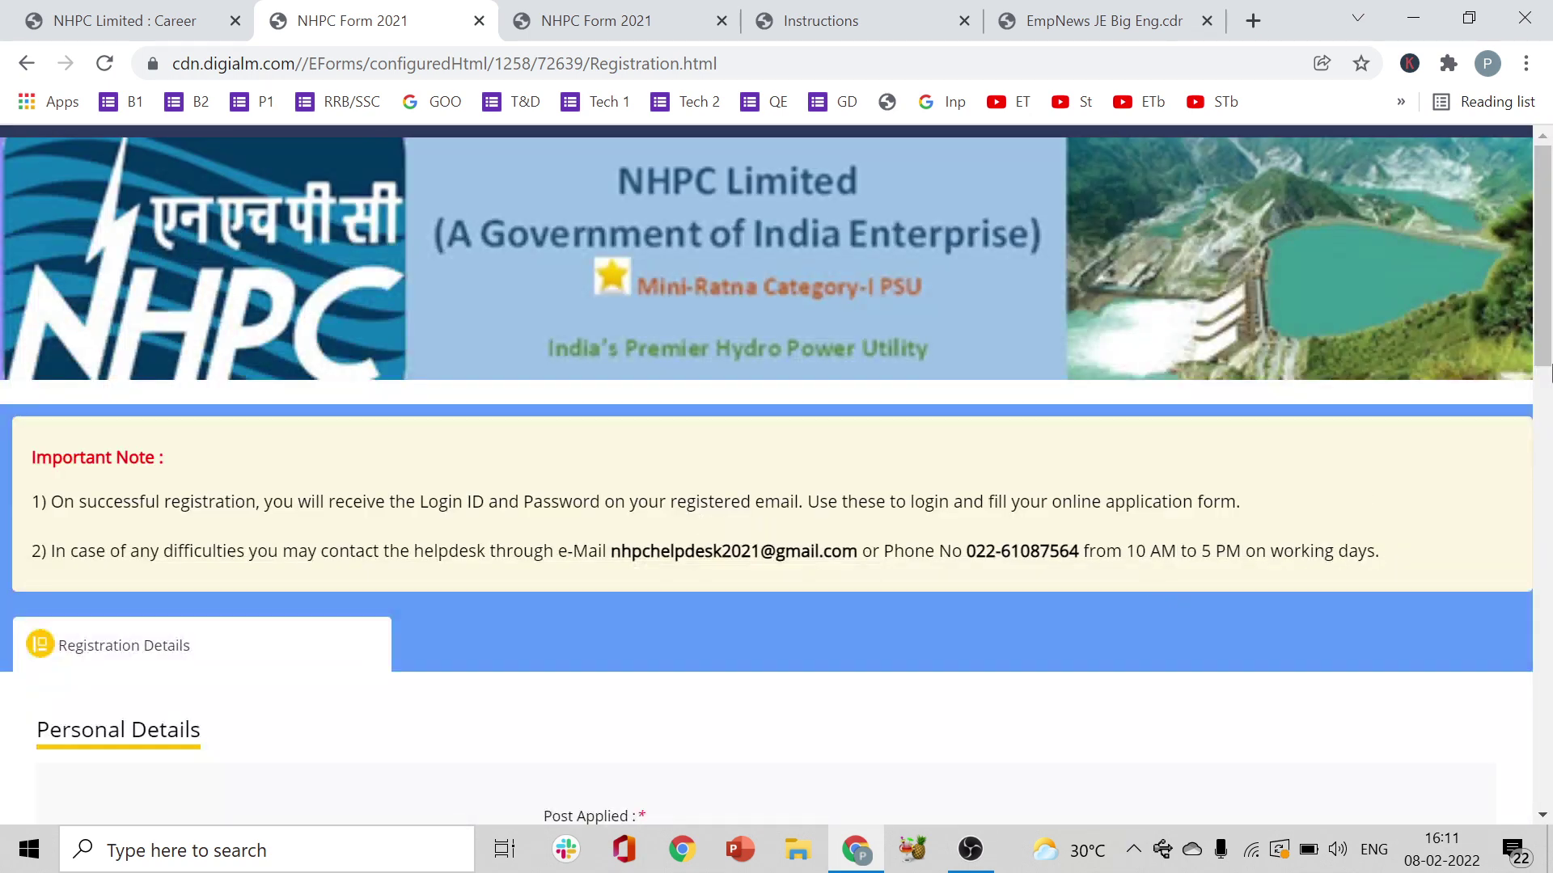
drag(1550, 373, 1550, 552)
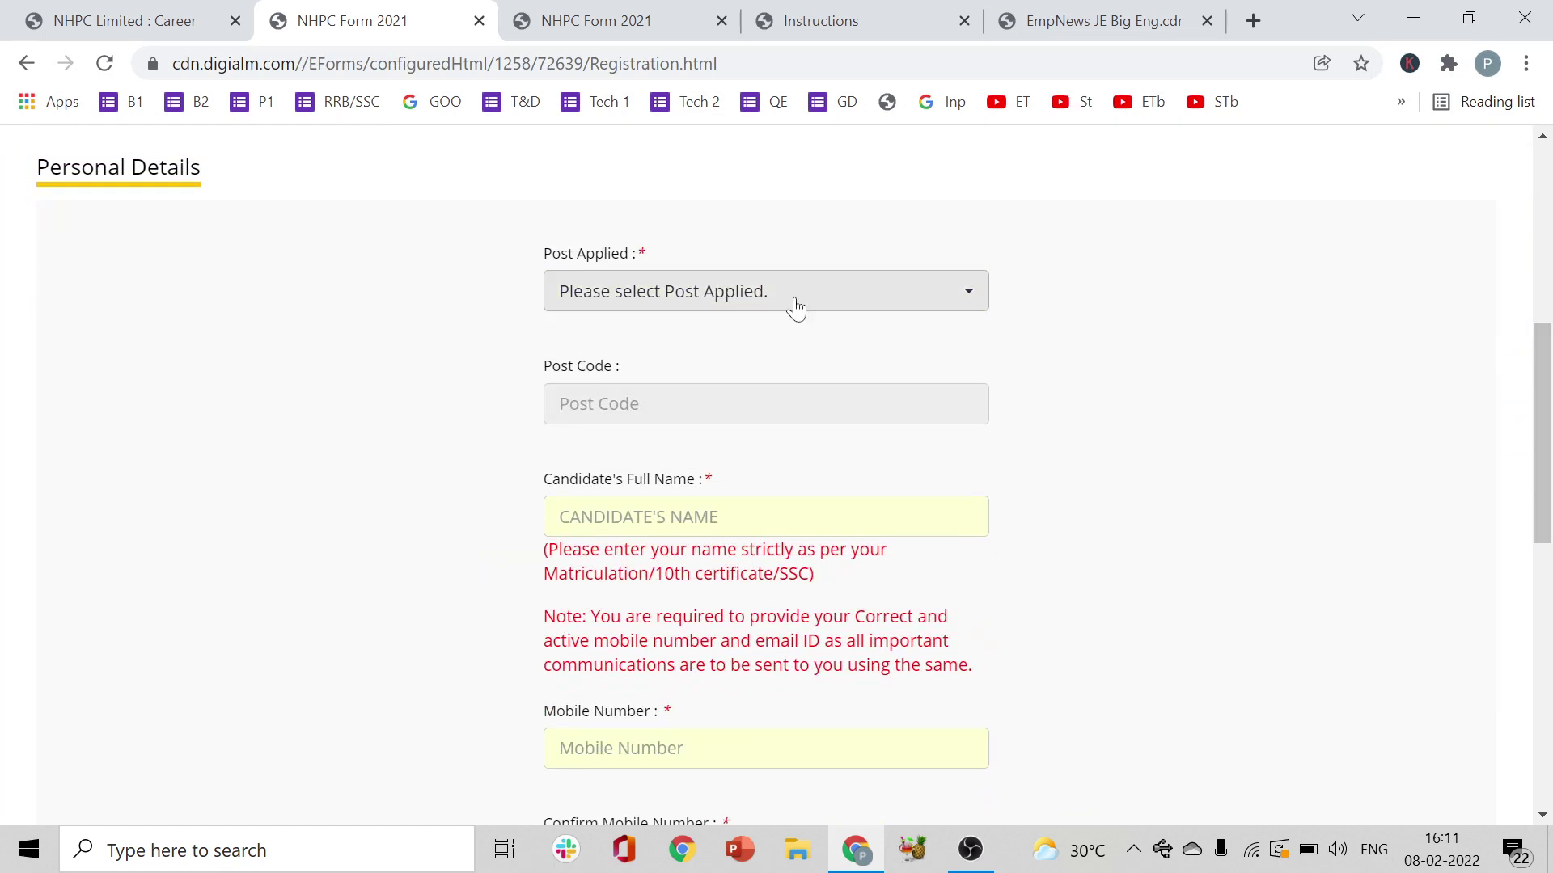
click(779, 293)
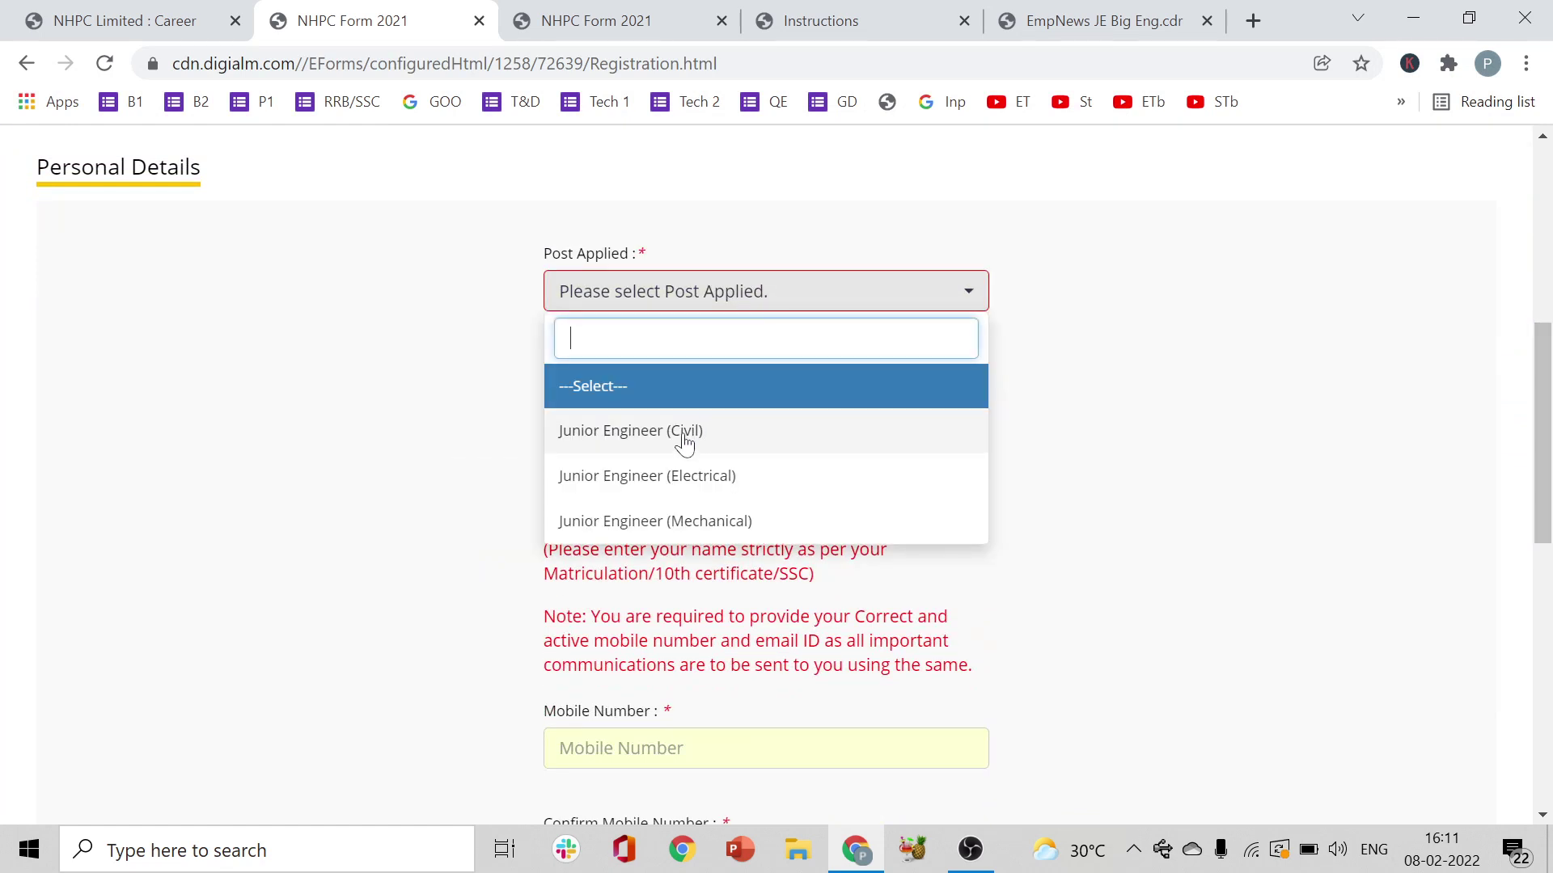
click(726, 521)
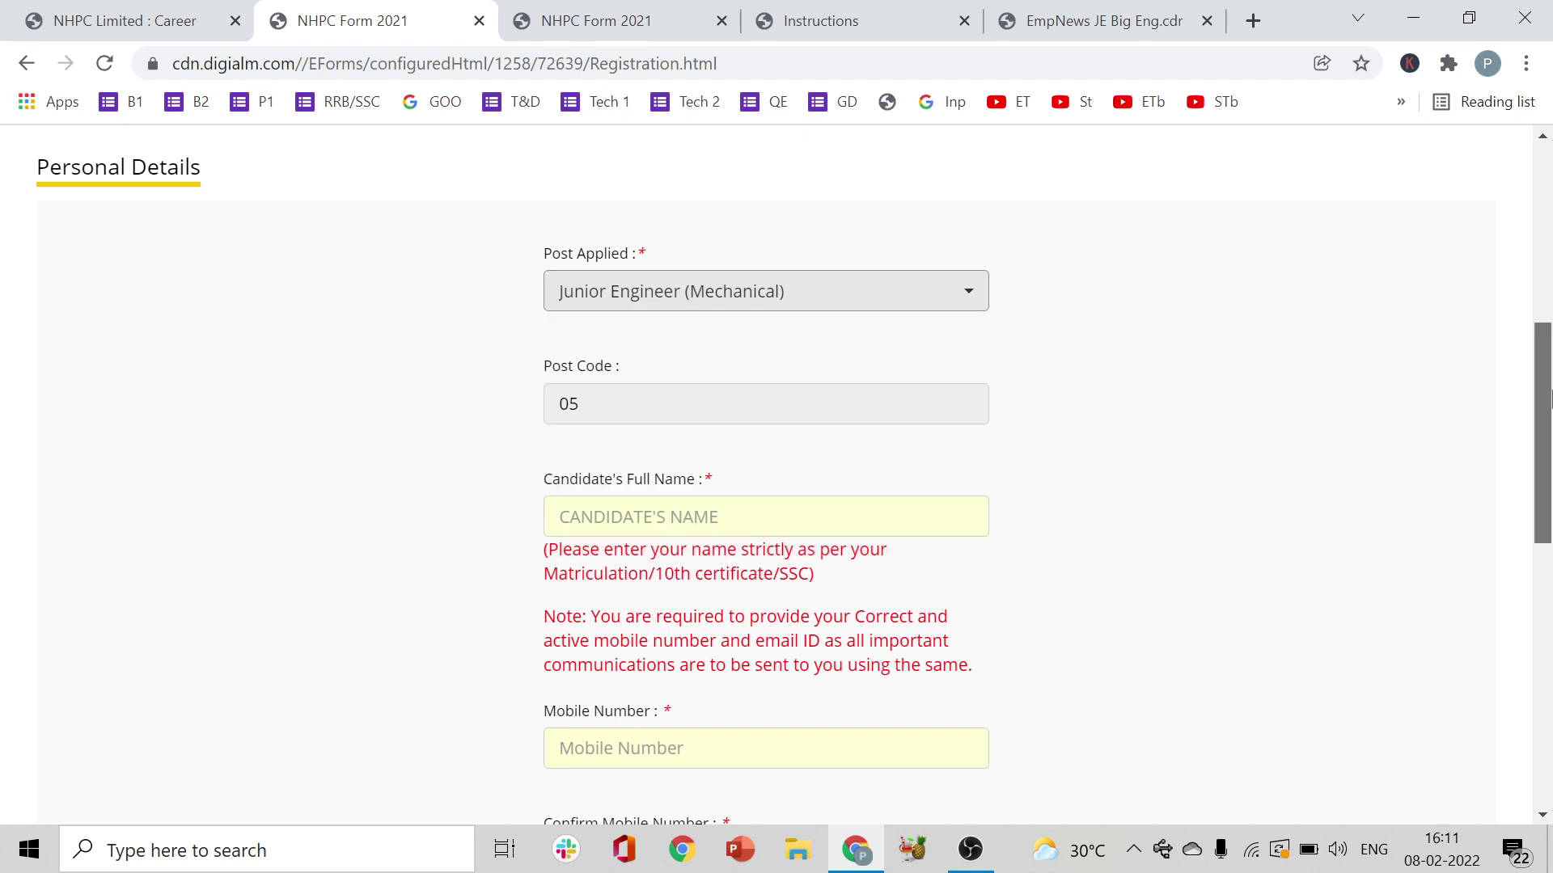
scroll(1550, 396, down, 2)
- Enter the candidate's full name and the mobile number with its confirmation
click(781, 333)
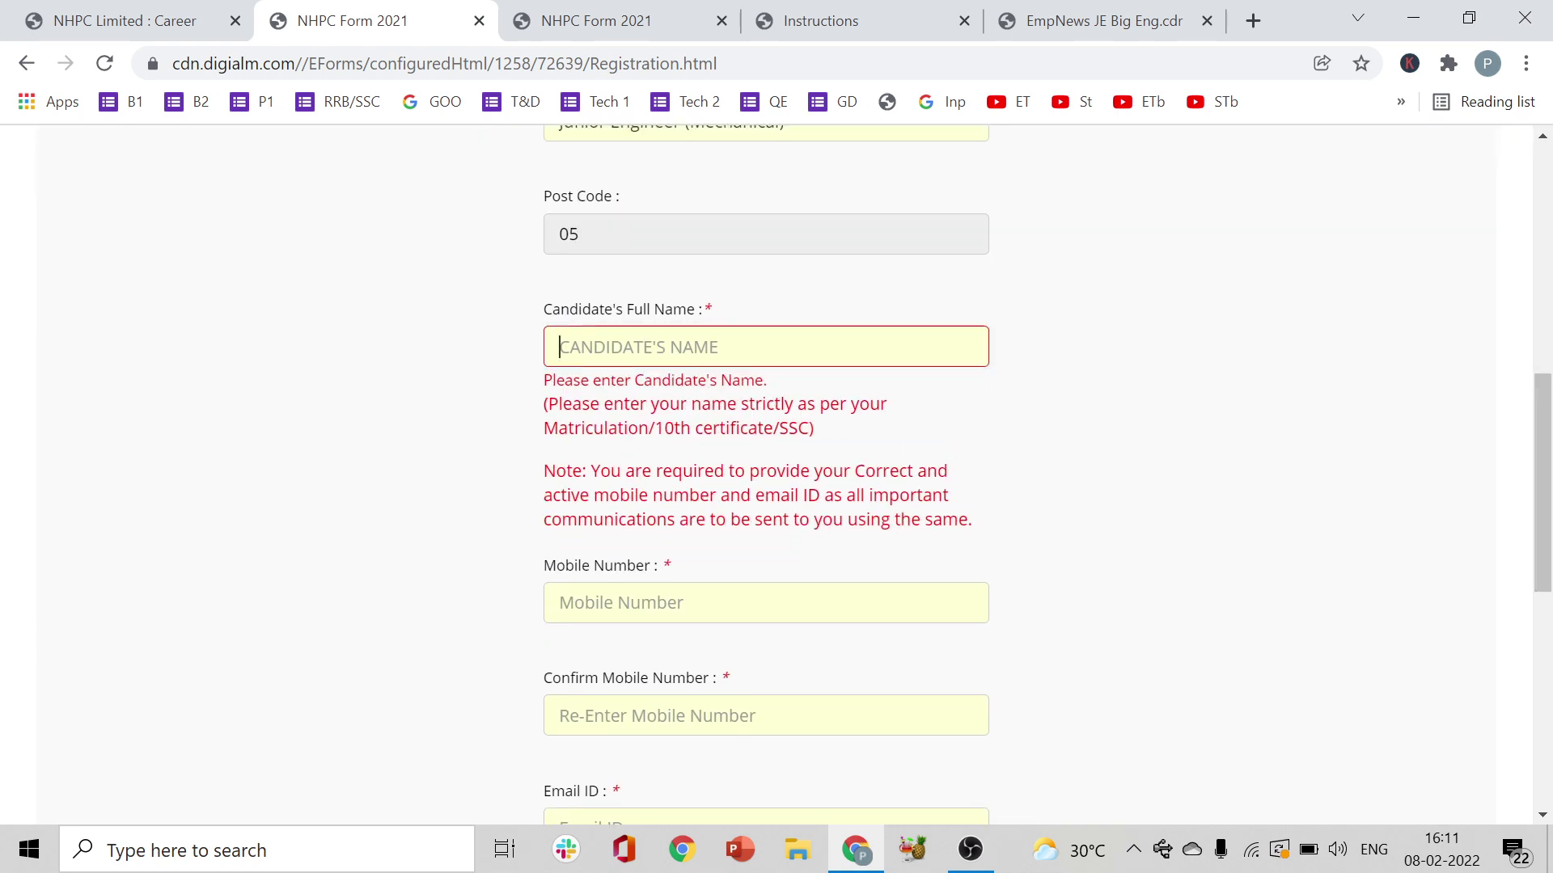
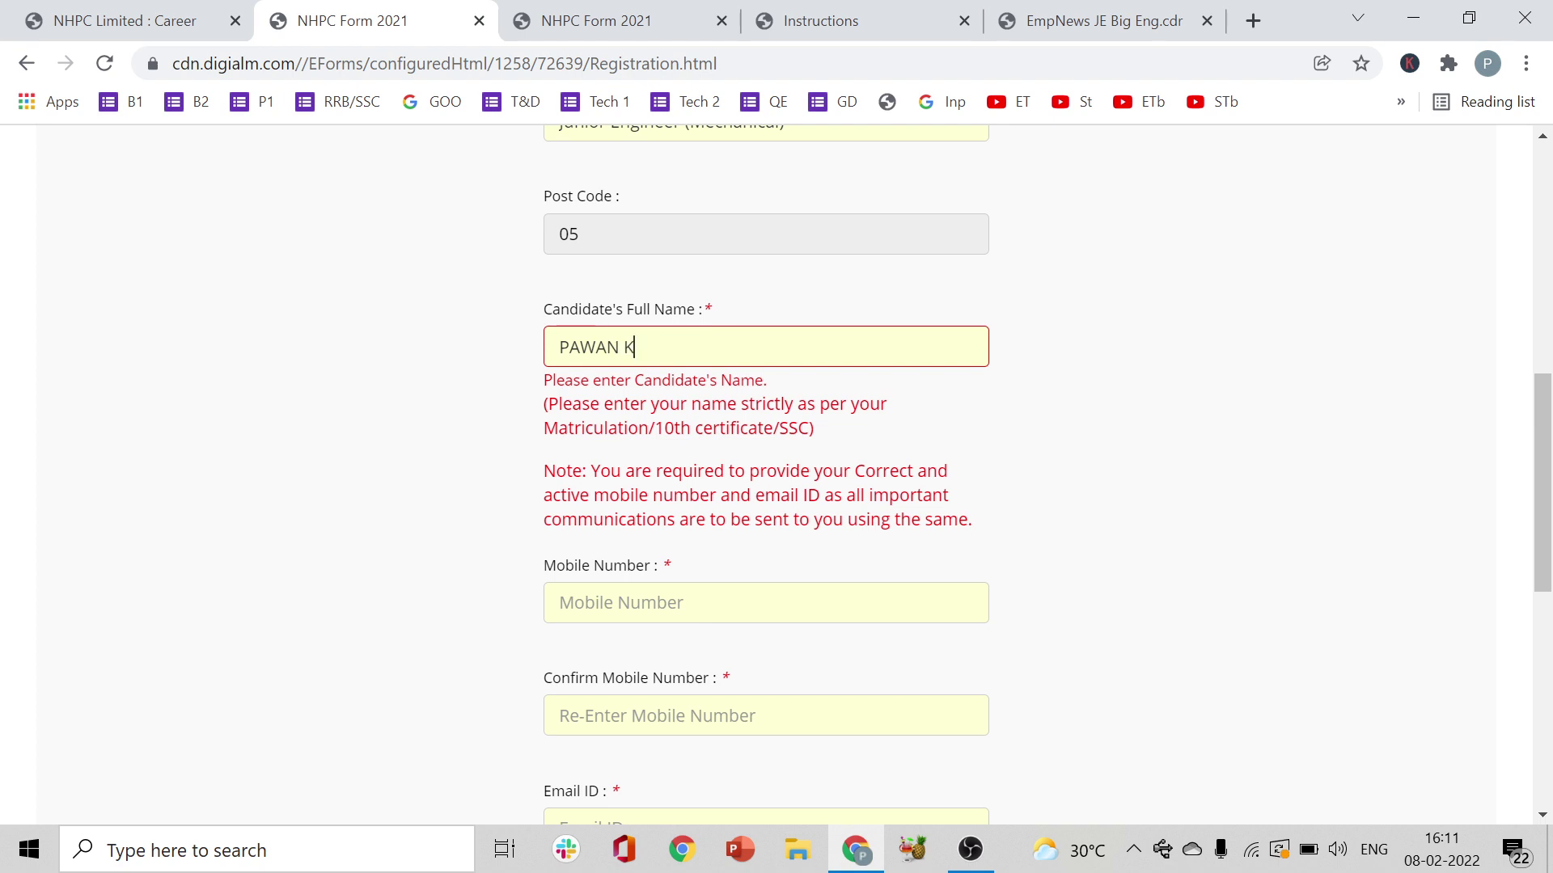
click(831, 612)
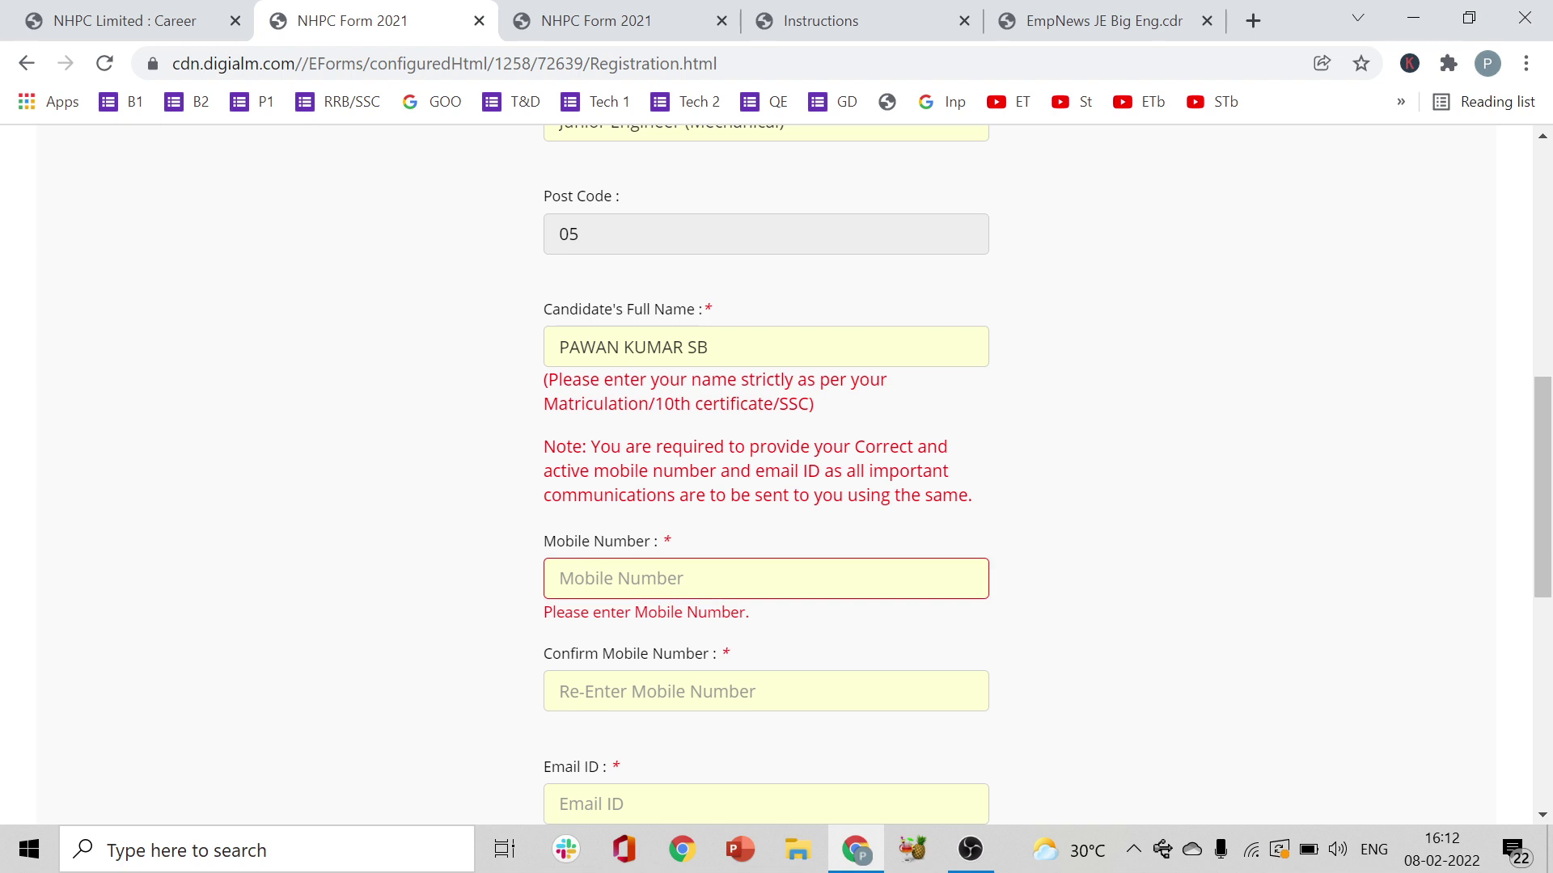
key(Tab)
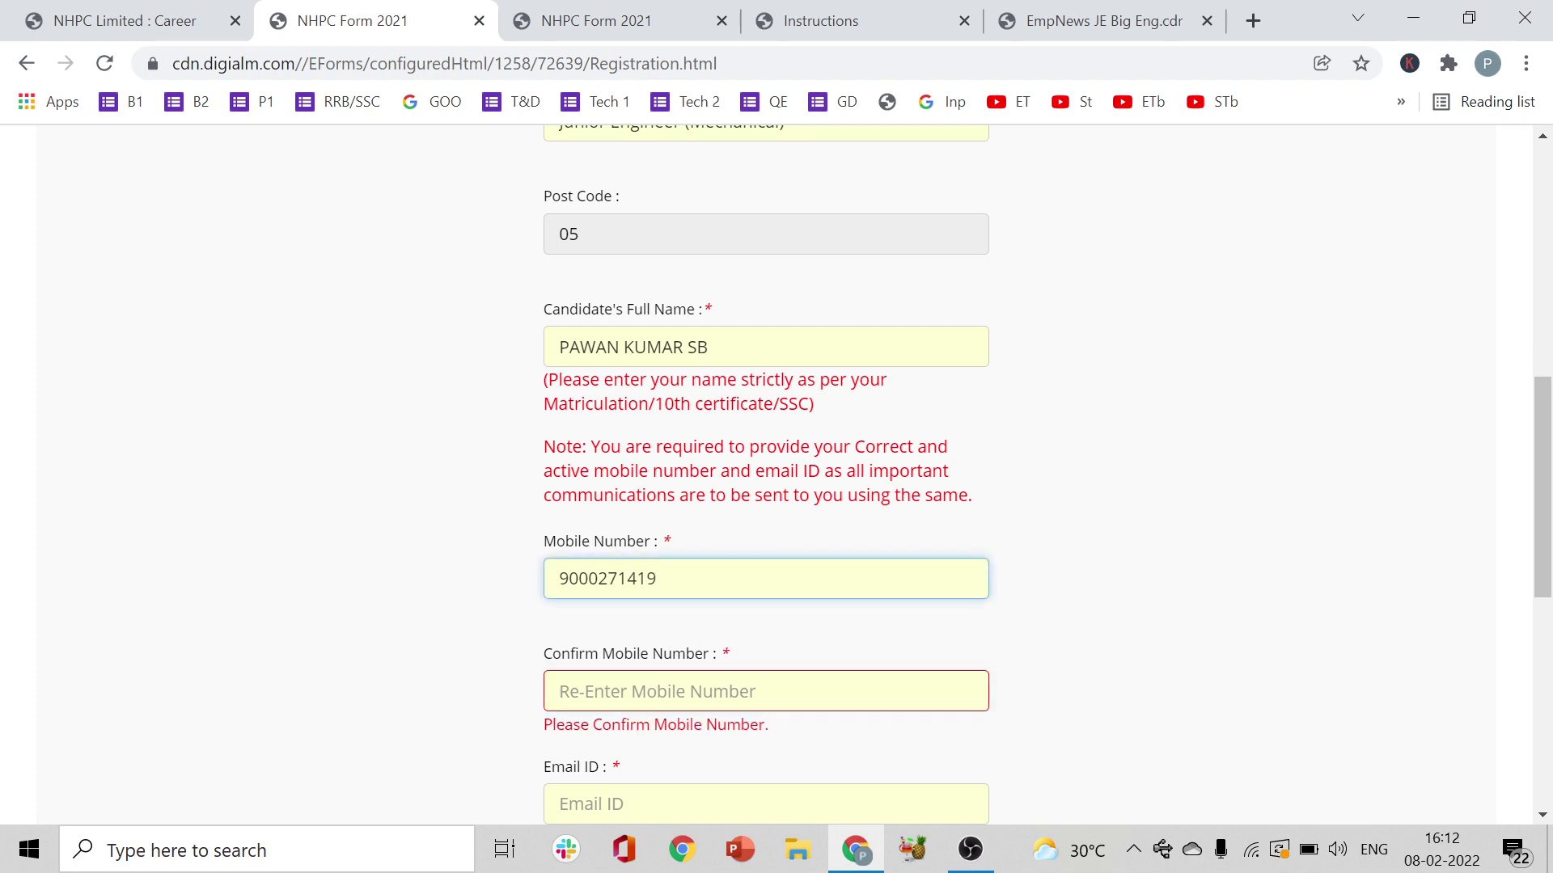
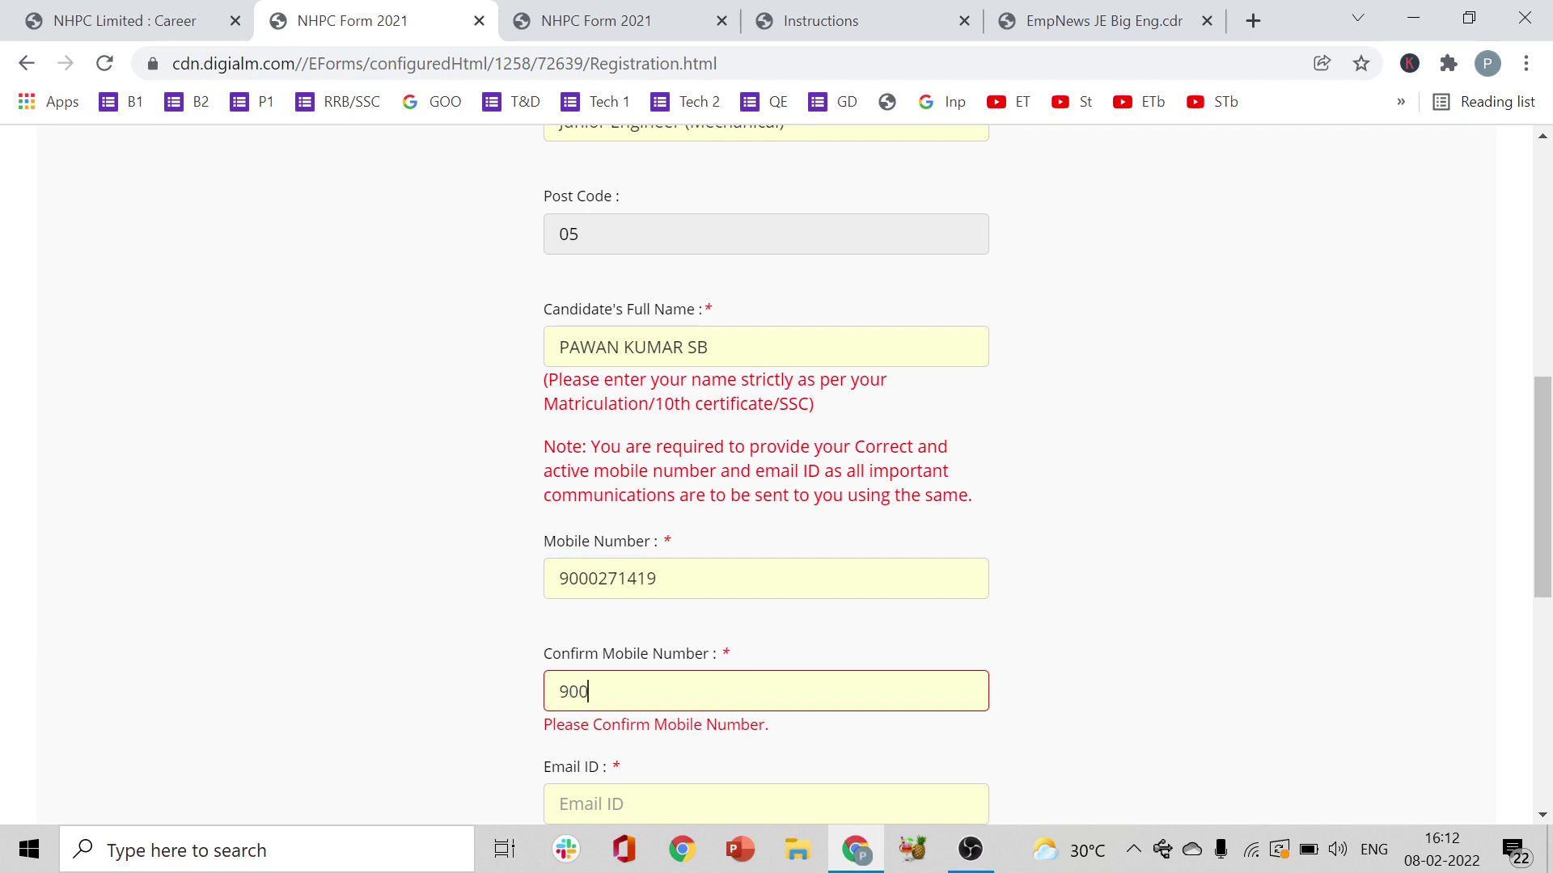
click(1164, 647)
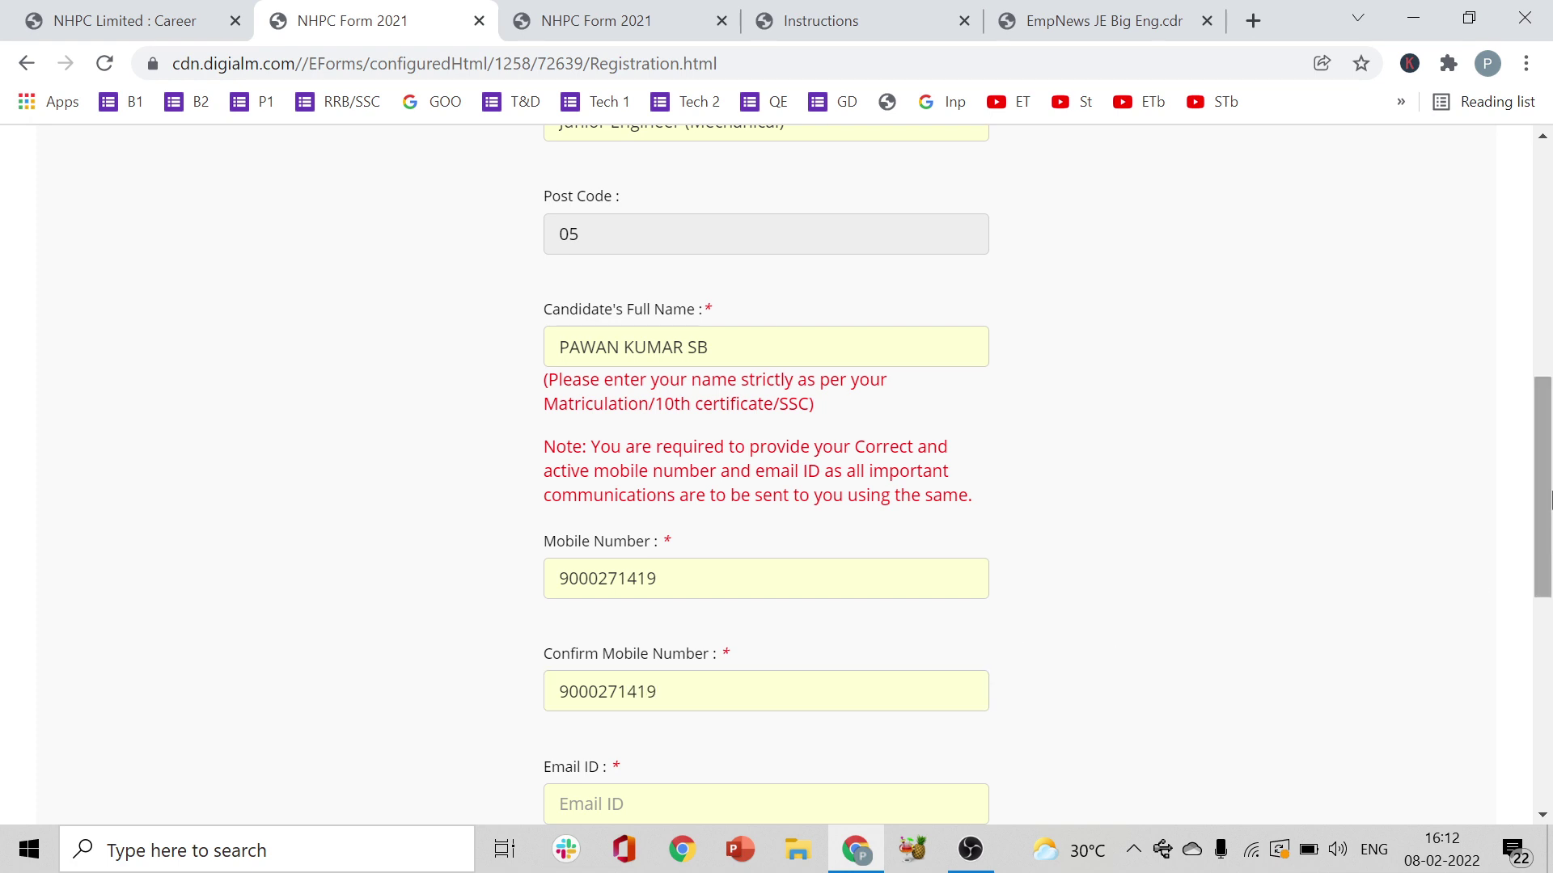
- Enter the candidate's e-mail address and the matching confirmation e-mail
drag(1542, 485, 1542, 568)
click(760, 539)
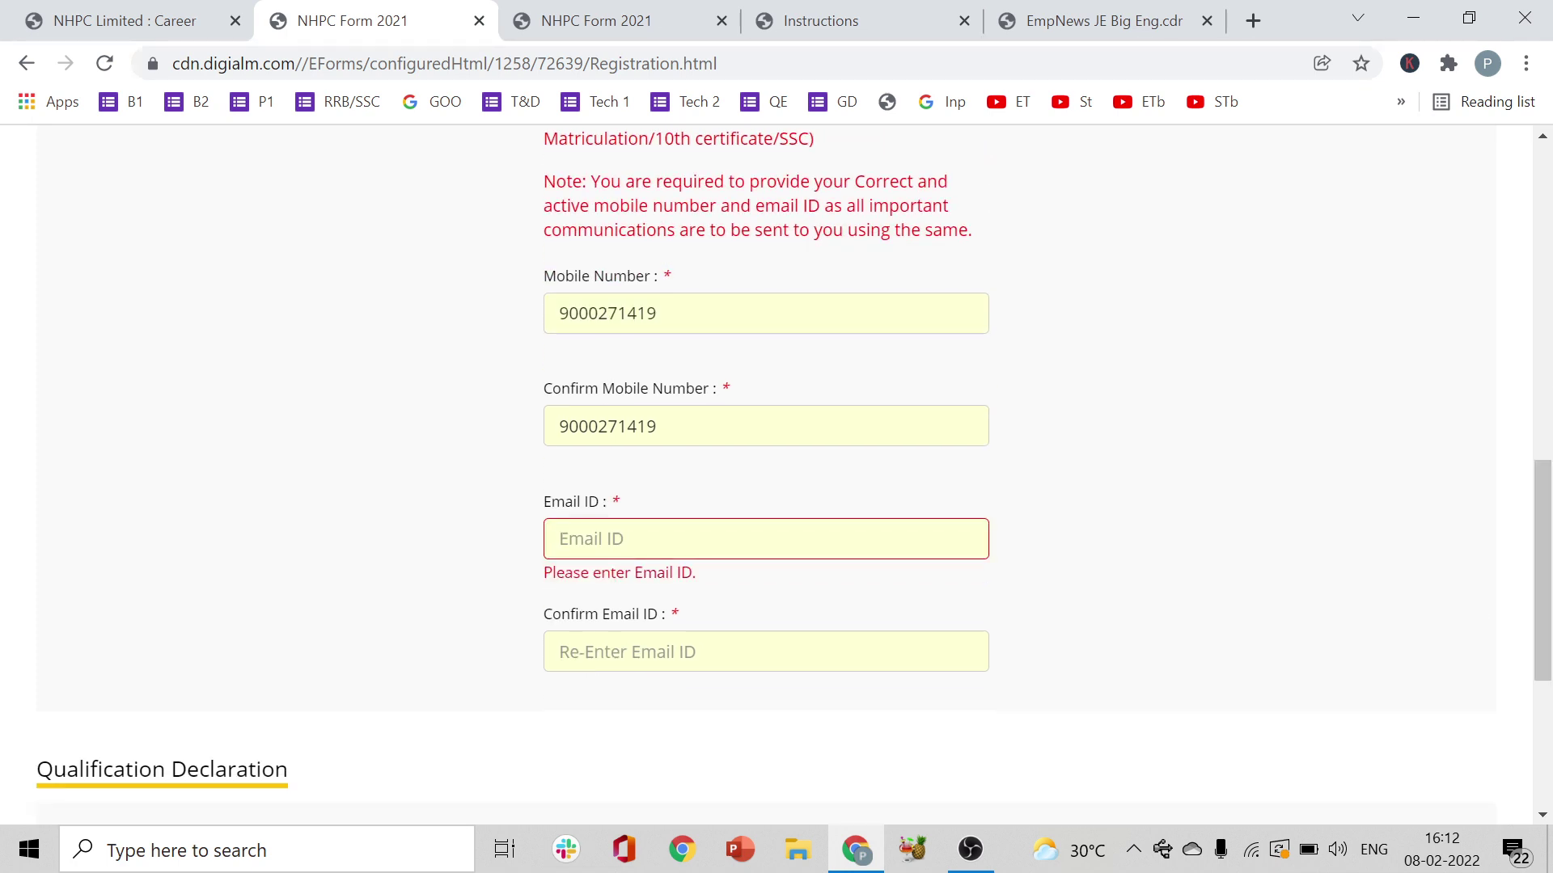
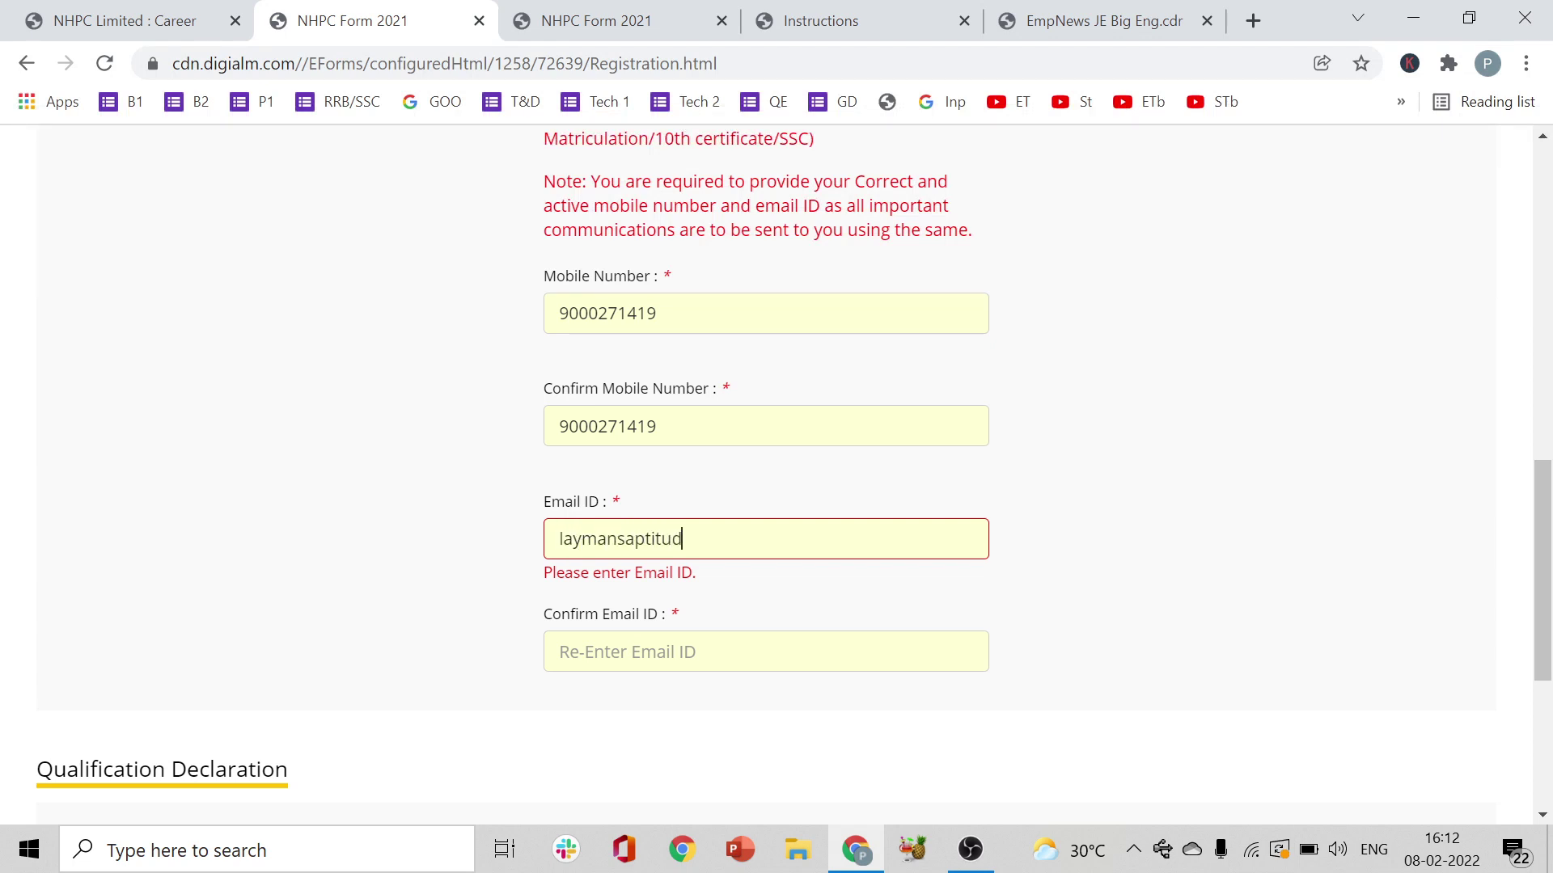
key(Tab)
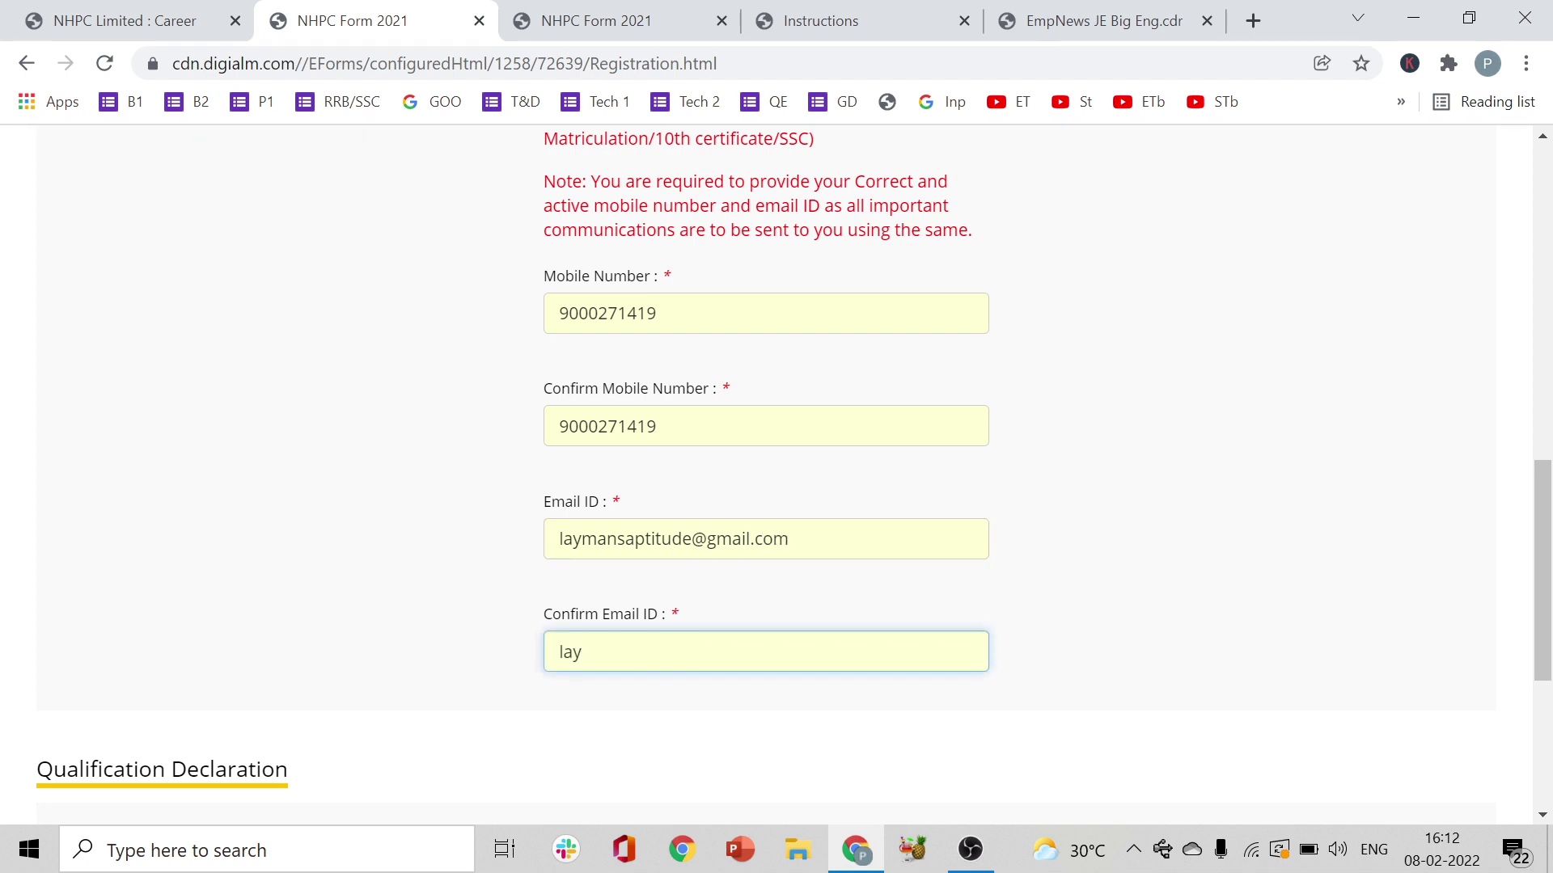
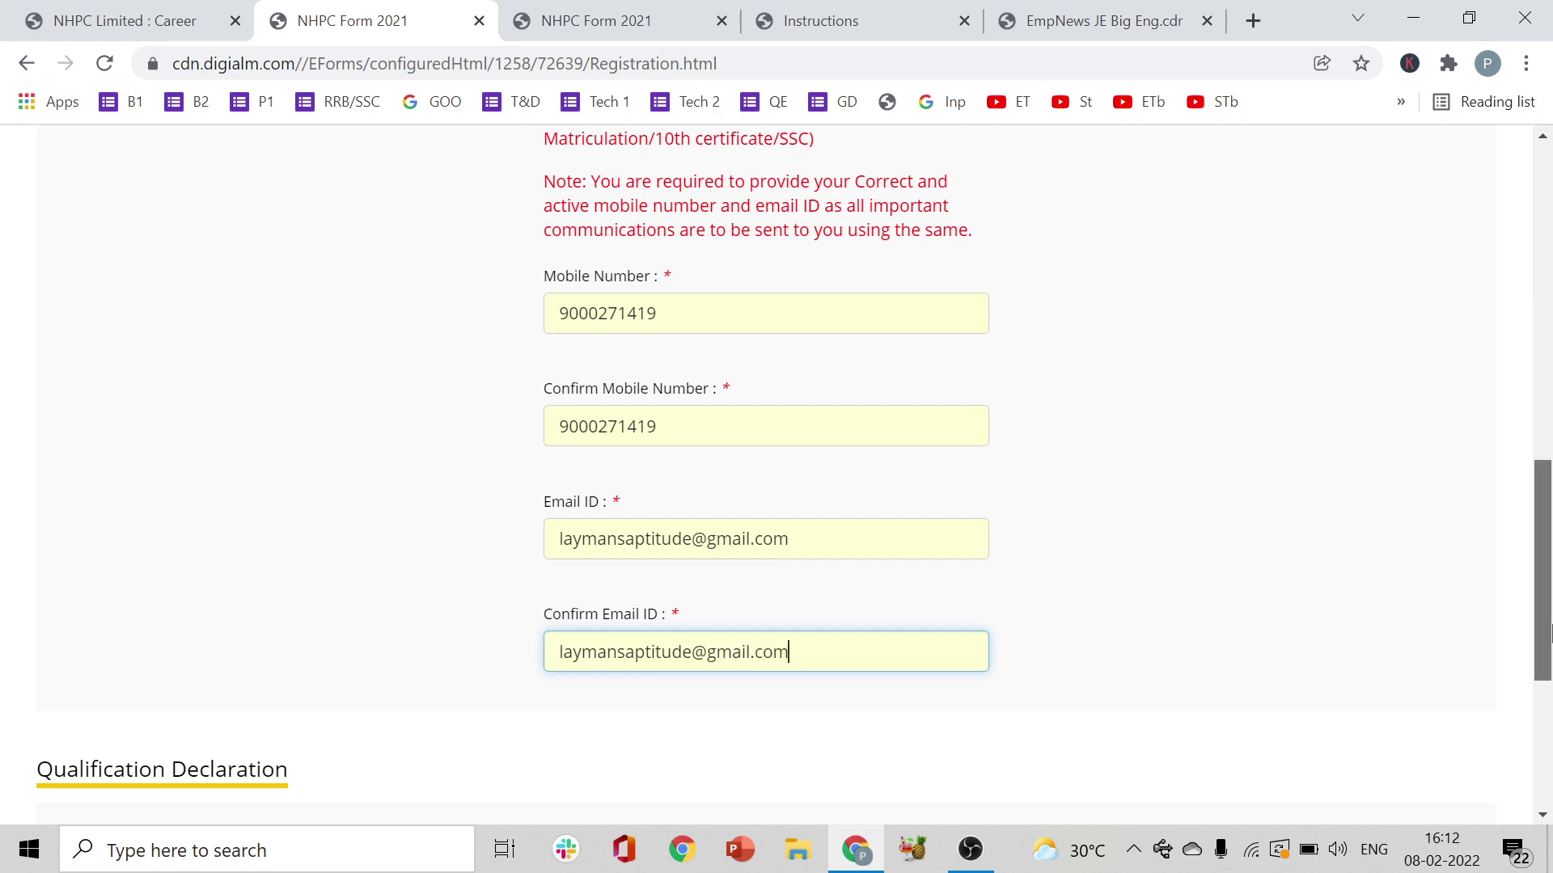
scroll(1548, 633, down, 5)
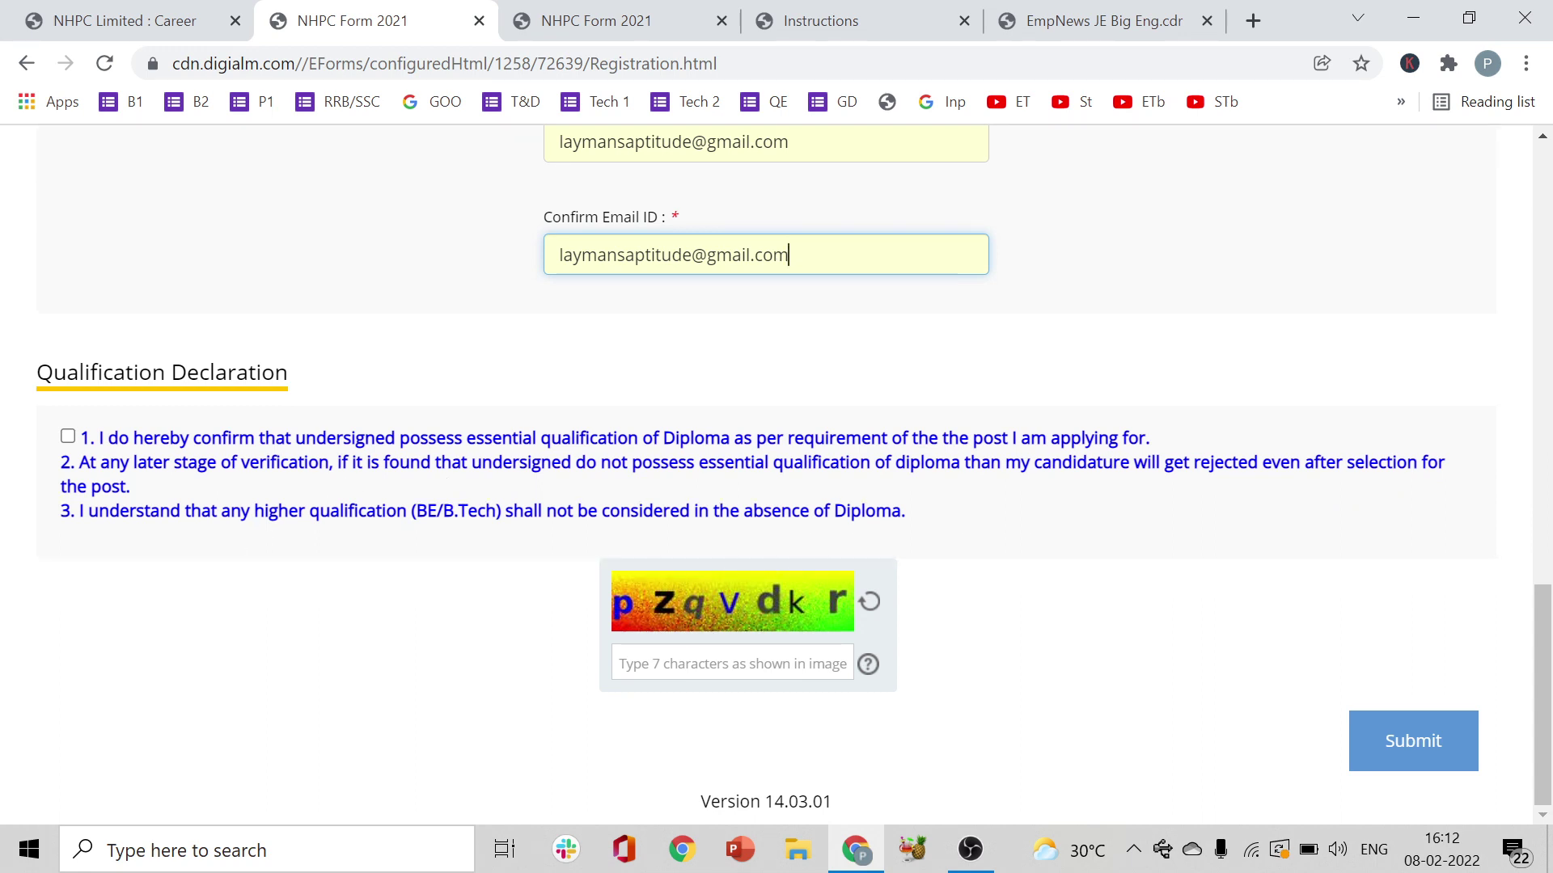
- Tick the diploma qualification declaration and enter the captcha characters
click(67, 436)
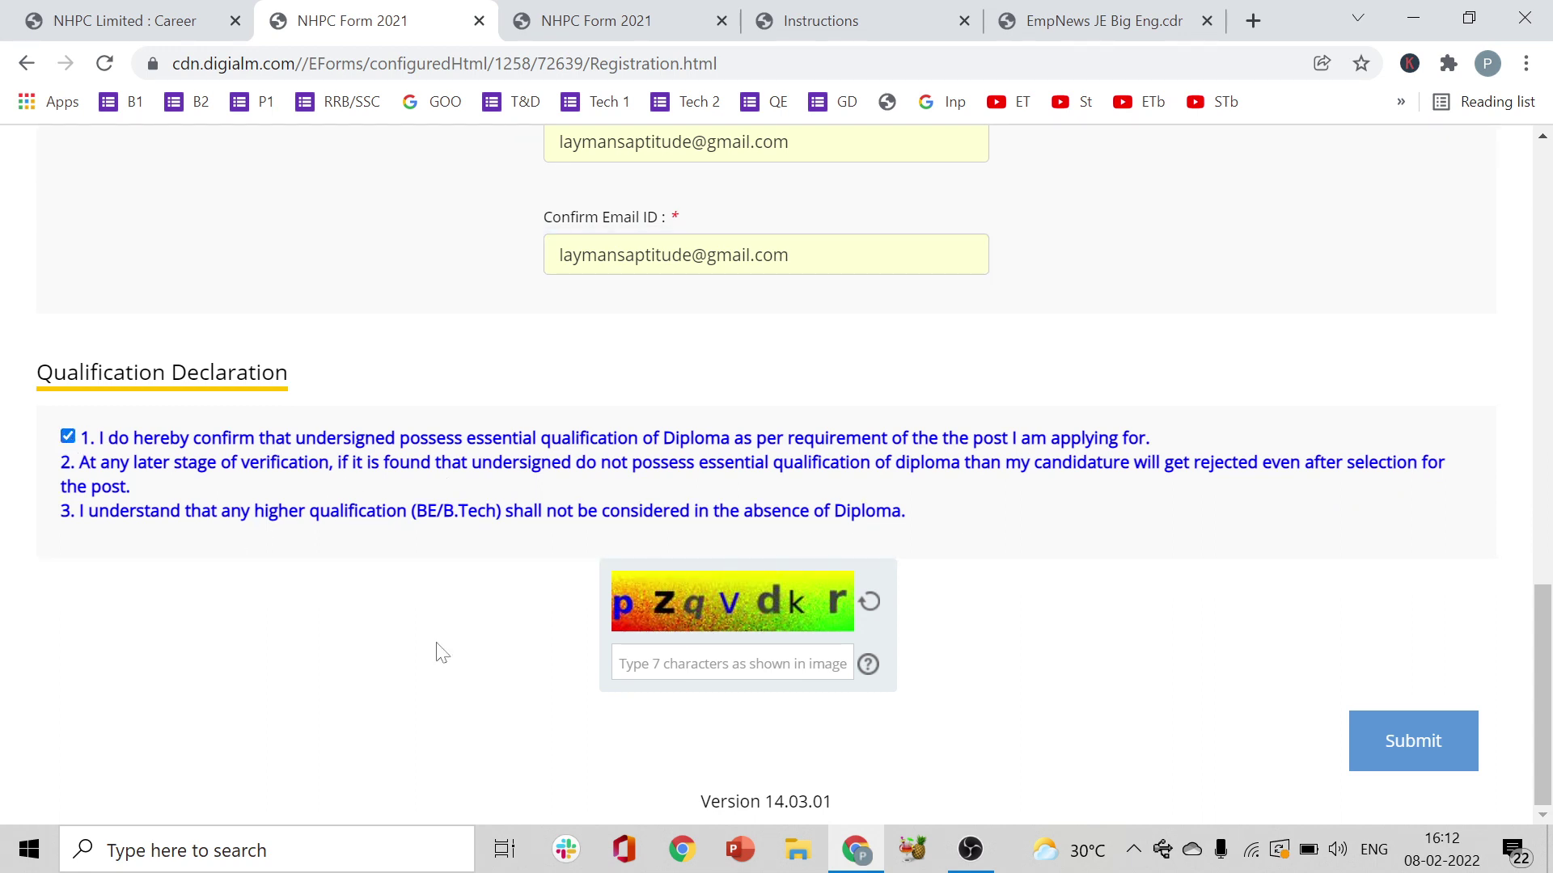
click(727, 665)
text(pzqvdk)
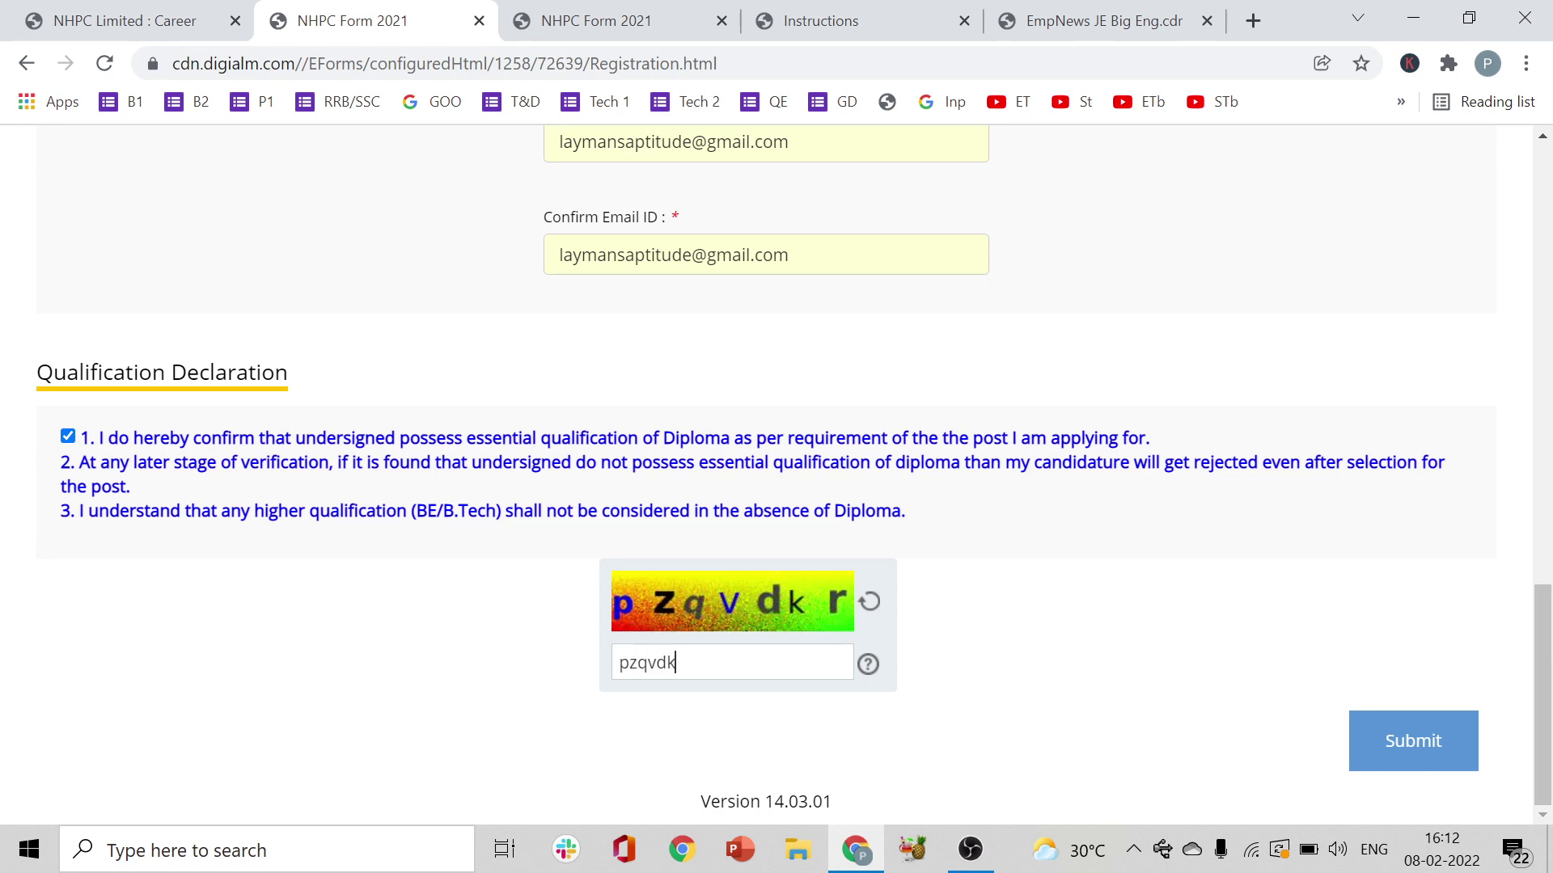
text(r)
drag(922, 531, 730, 516)
click(964, 520)
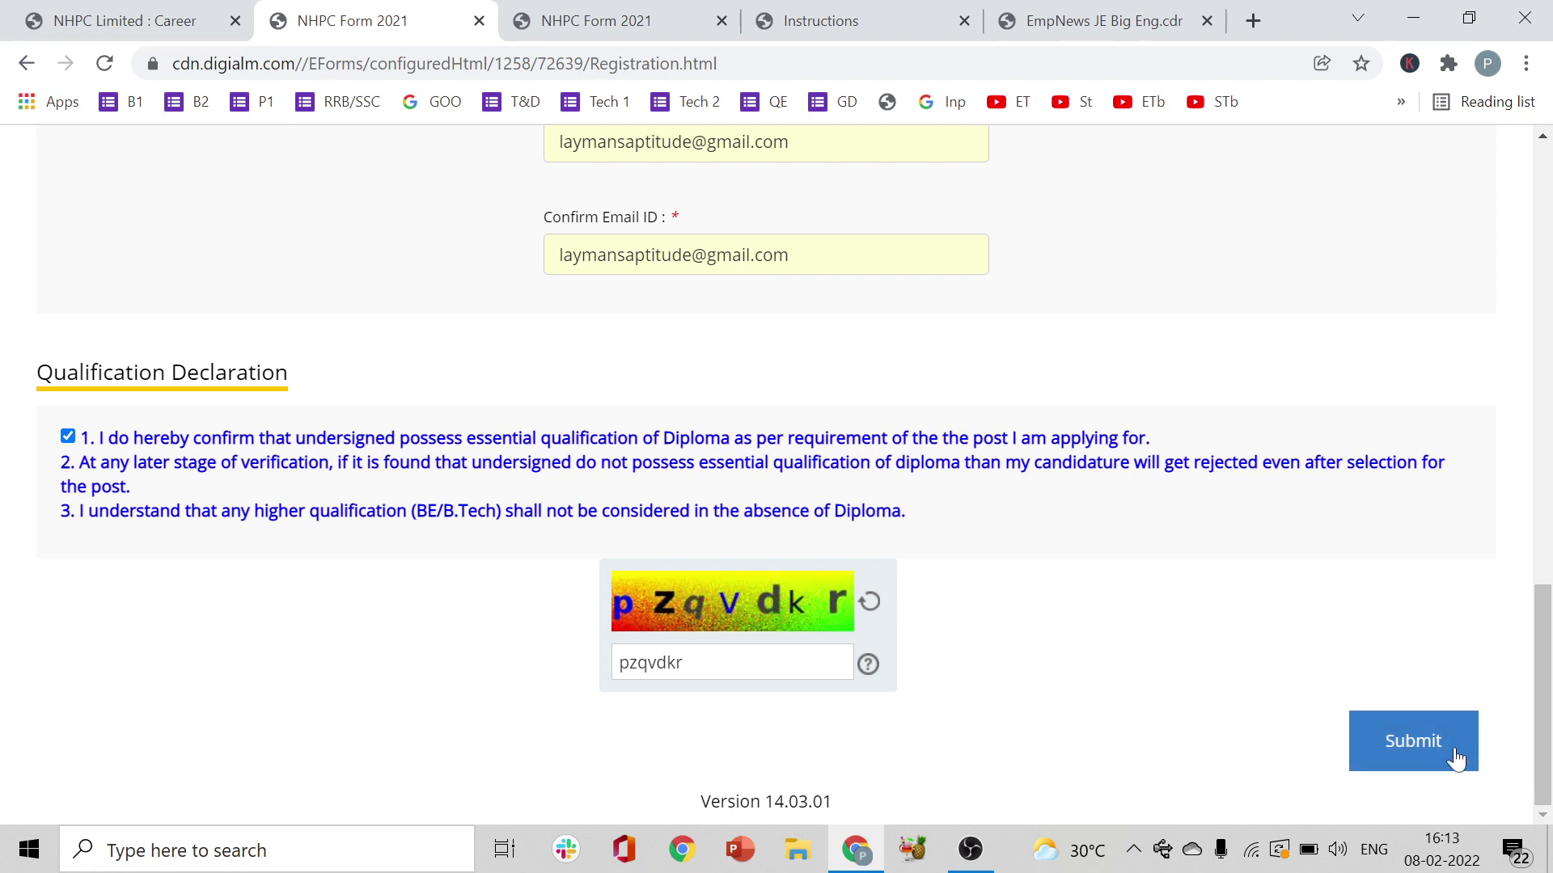
- Submit the registration as final and scroll through the sign-up success page
click(1417, 750)
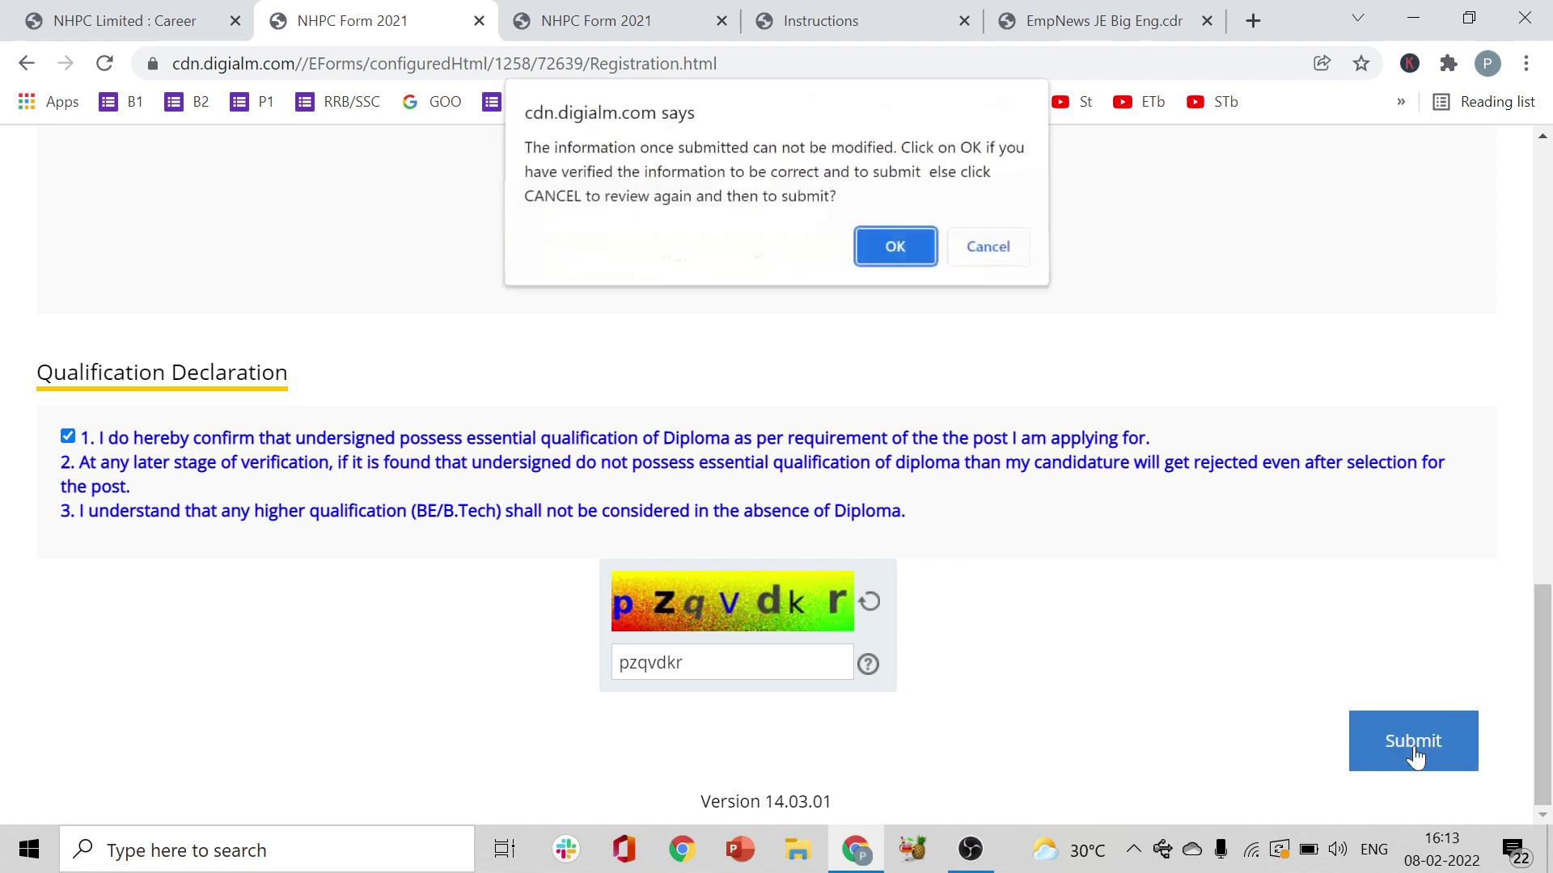
click(896, 249)
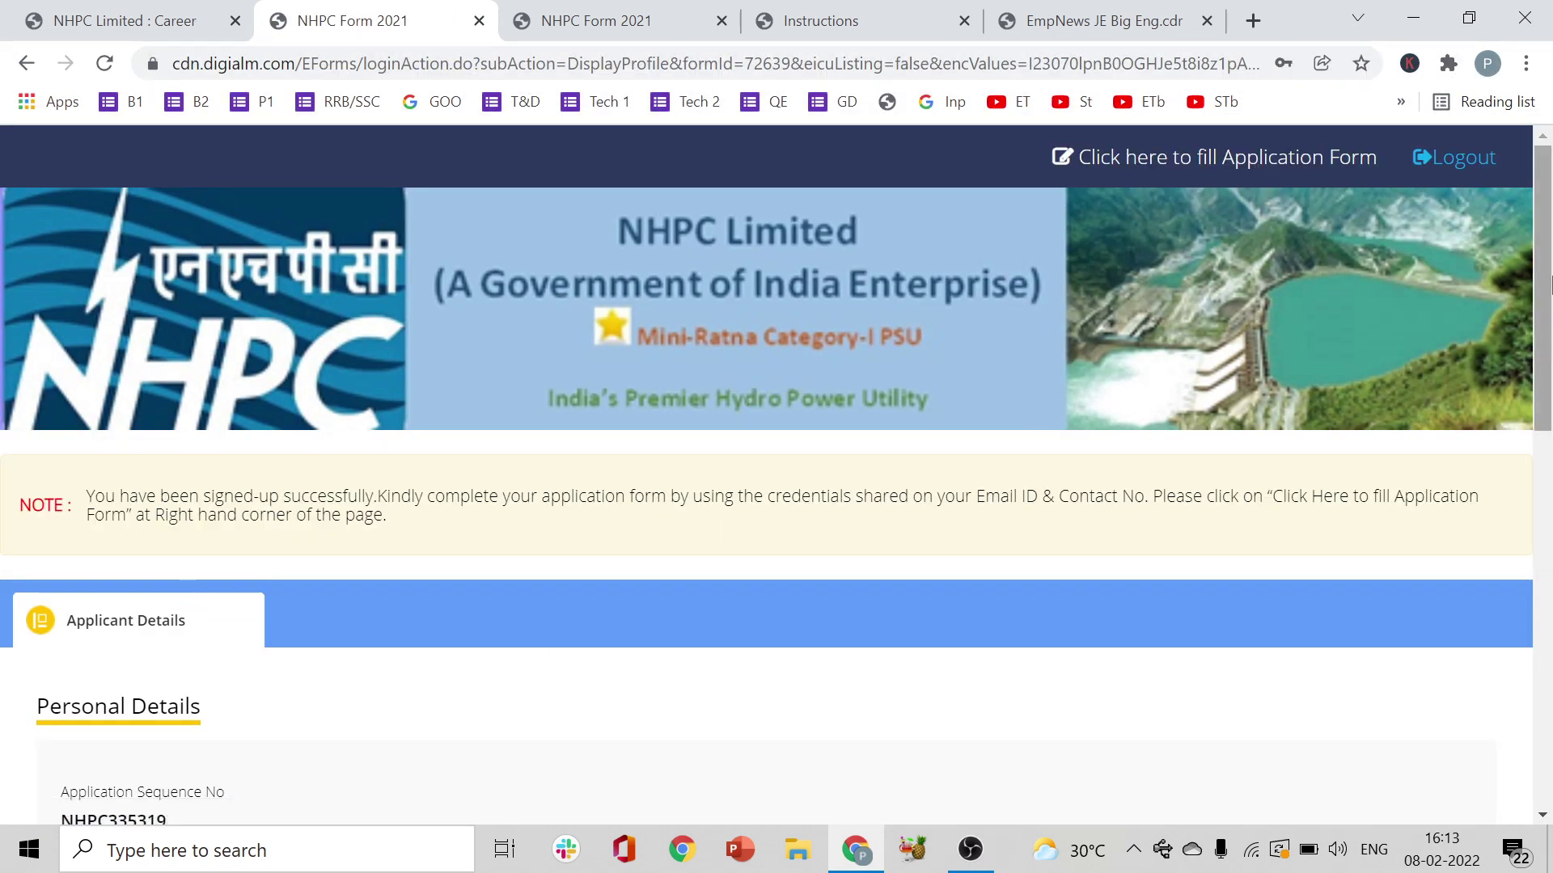
scroll(1040, 404, down, 6)
drag(1550, 449, 1550, 527)
scroll(1550, 526, down, 4)
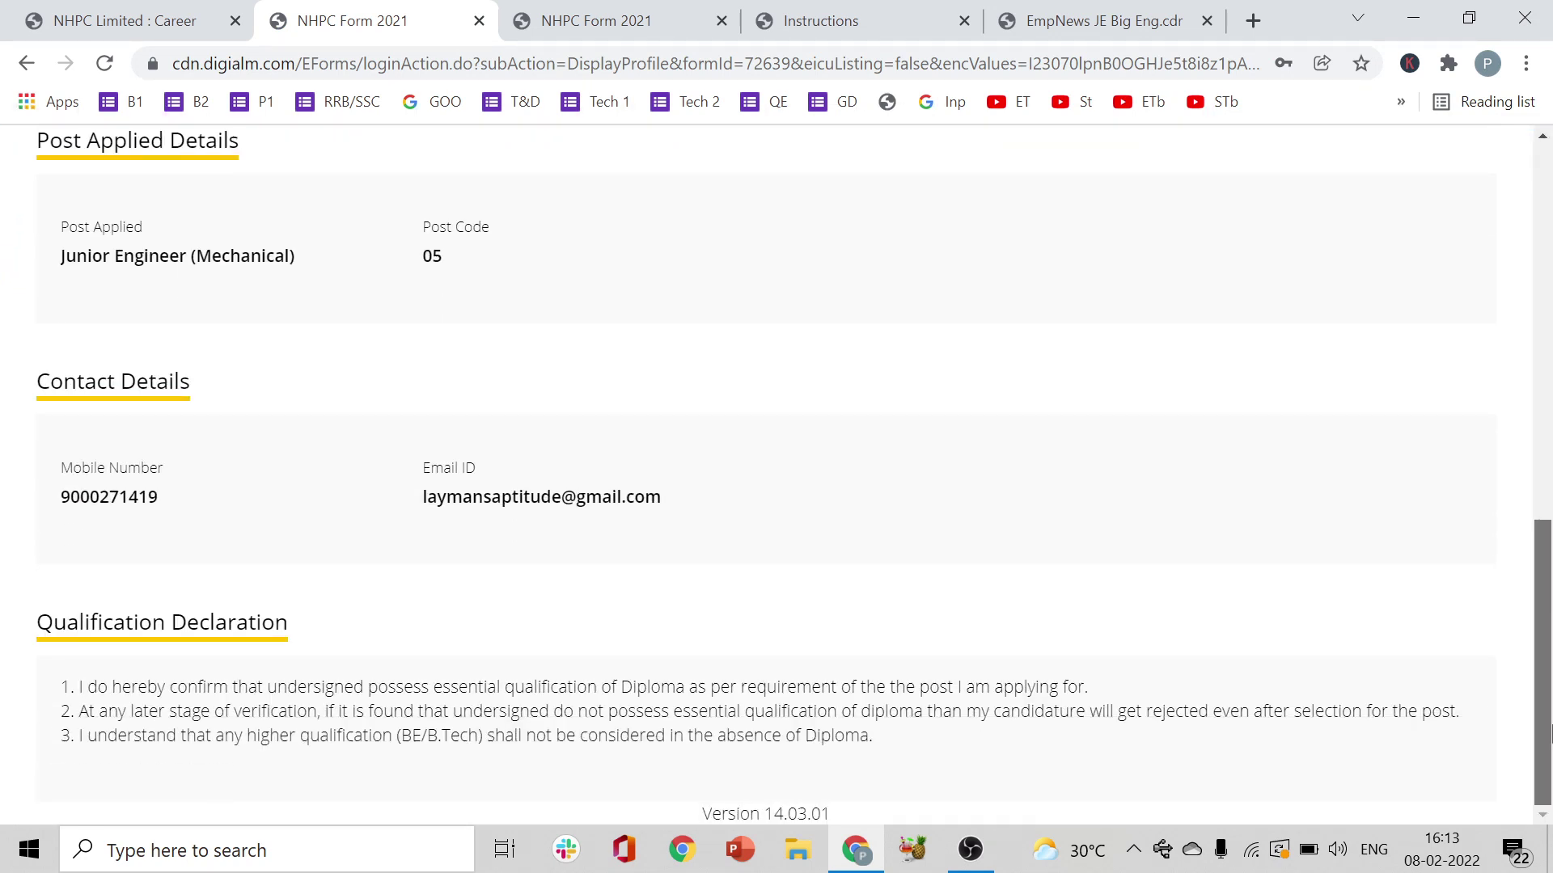
drag(1550, 691, 1473, 319)
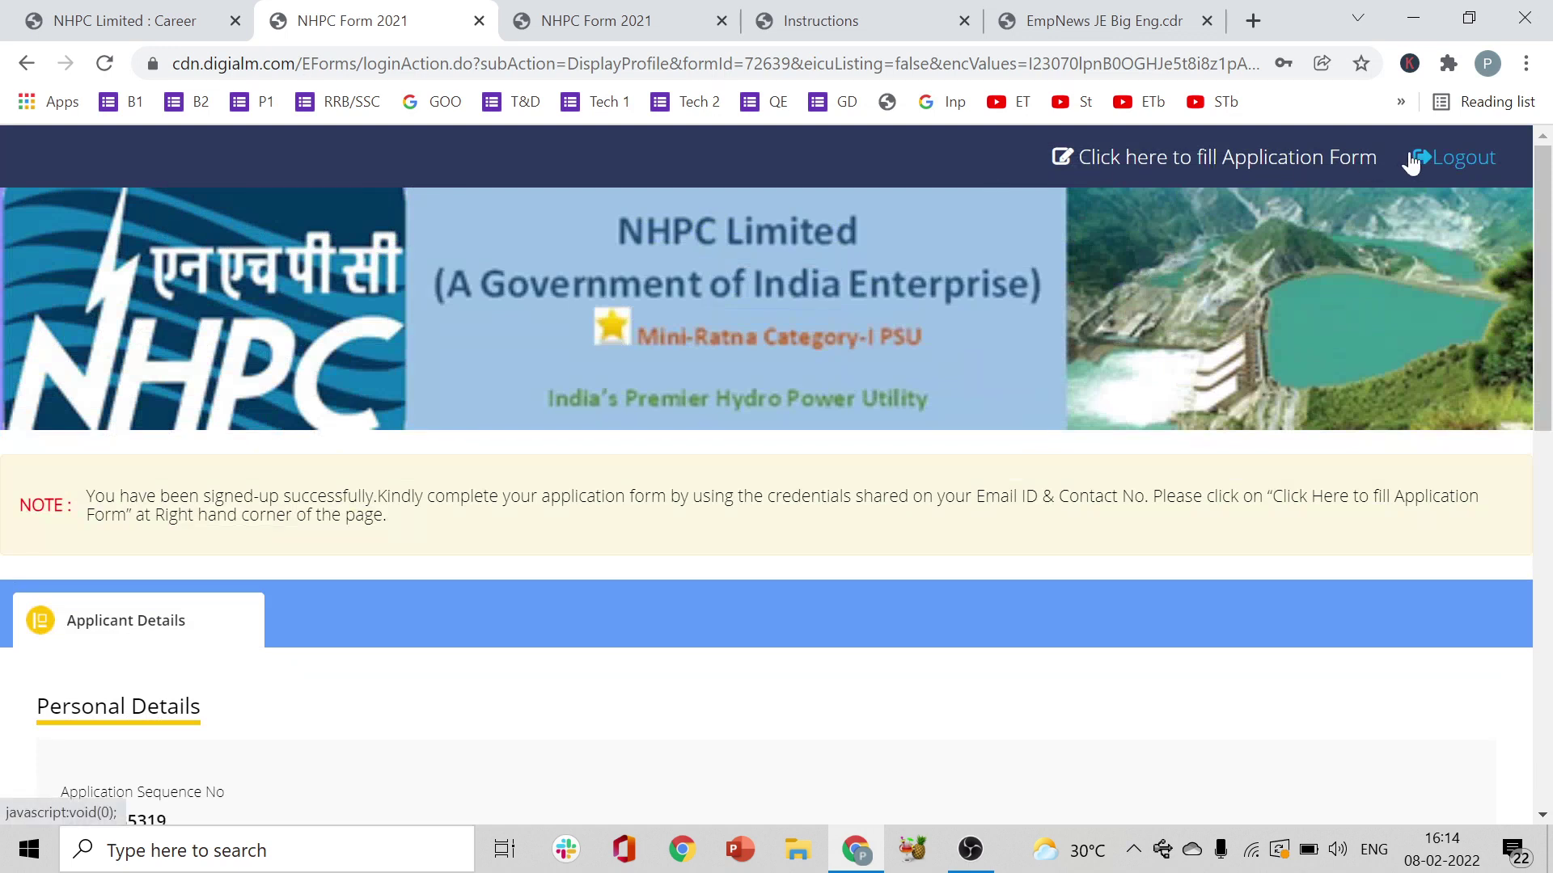
- Open the full application form, close its Instruction modal, and scroll to Post Applied Details
click(1239, 173)
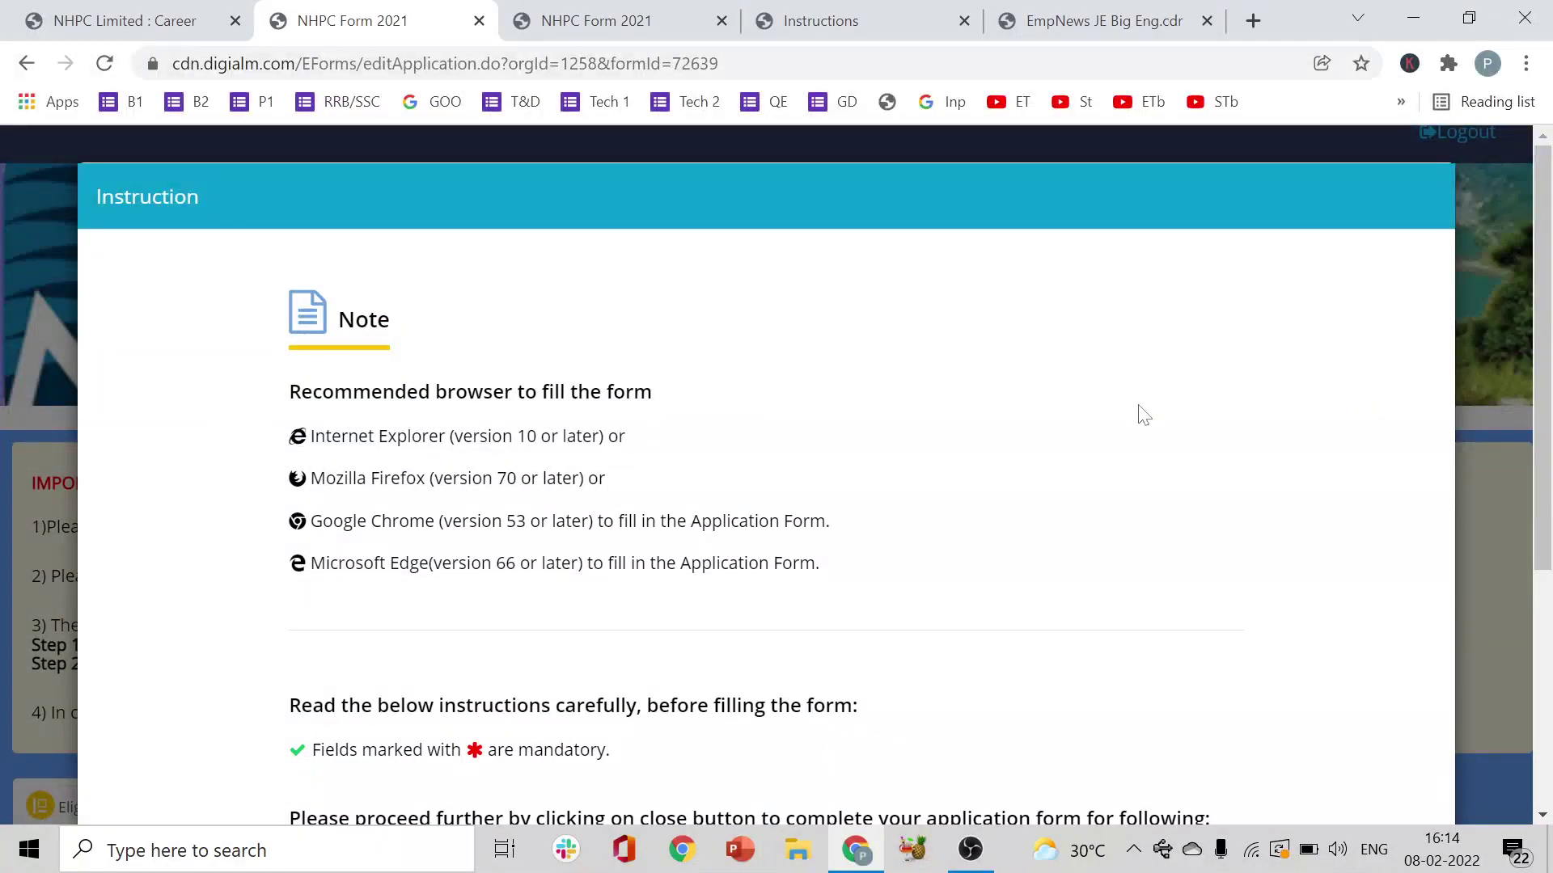
drag(1545, 400, 1549, 635)
click(786, 756)
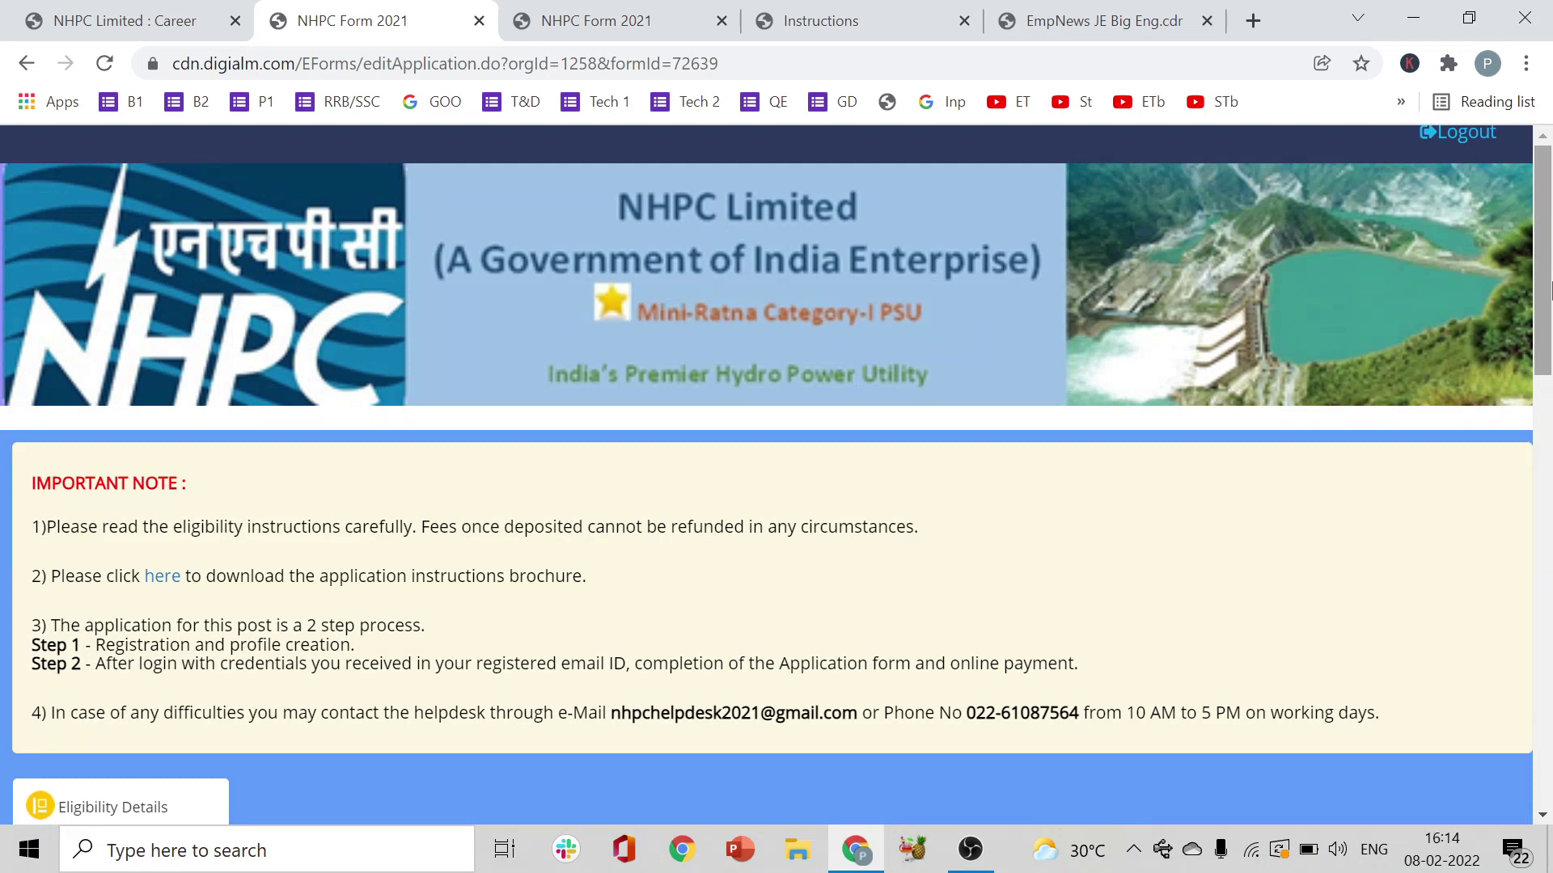
drag(1548, 287, 1549, 434)
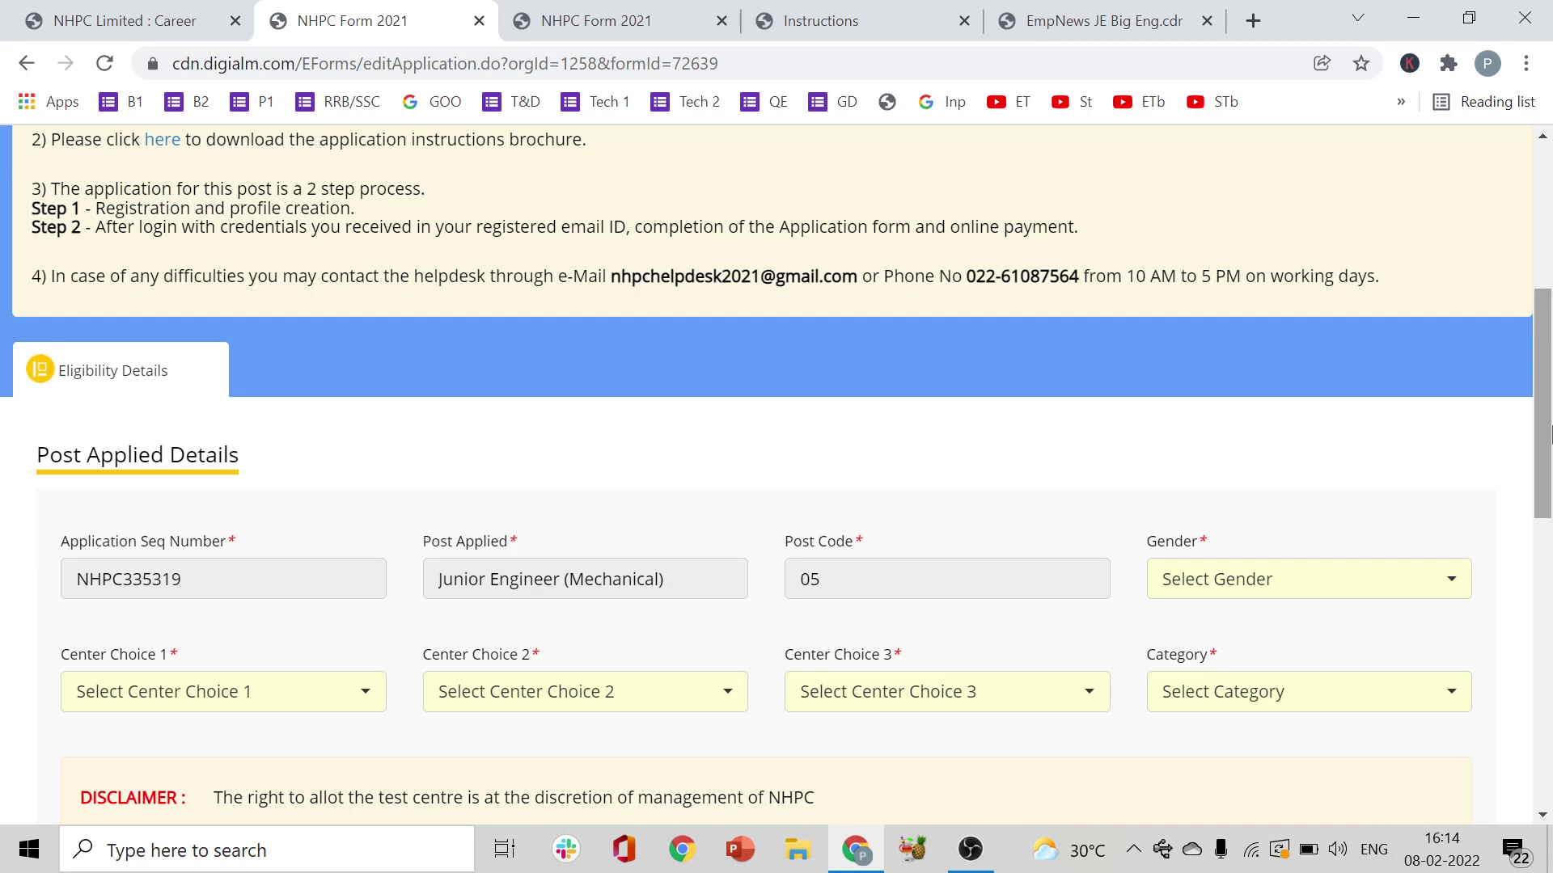
- Set gender to Male and the first exam centre choice to Hyderabad
drag(1549, 433, 1549, 527)
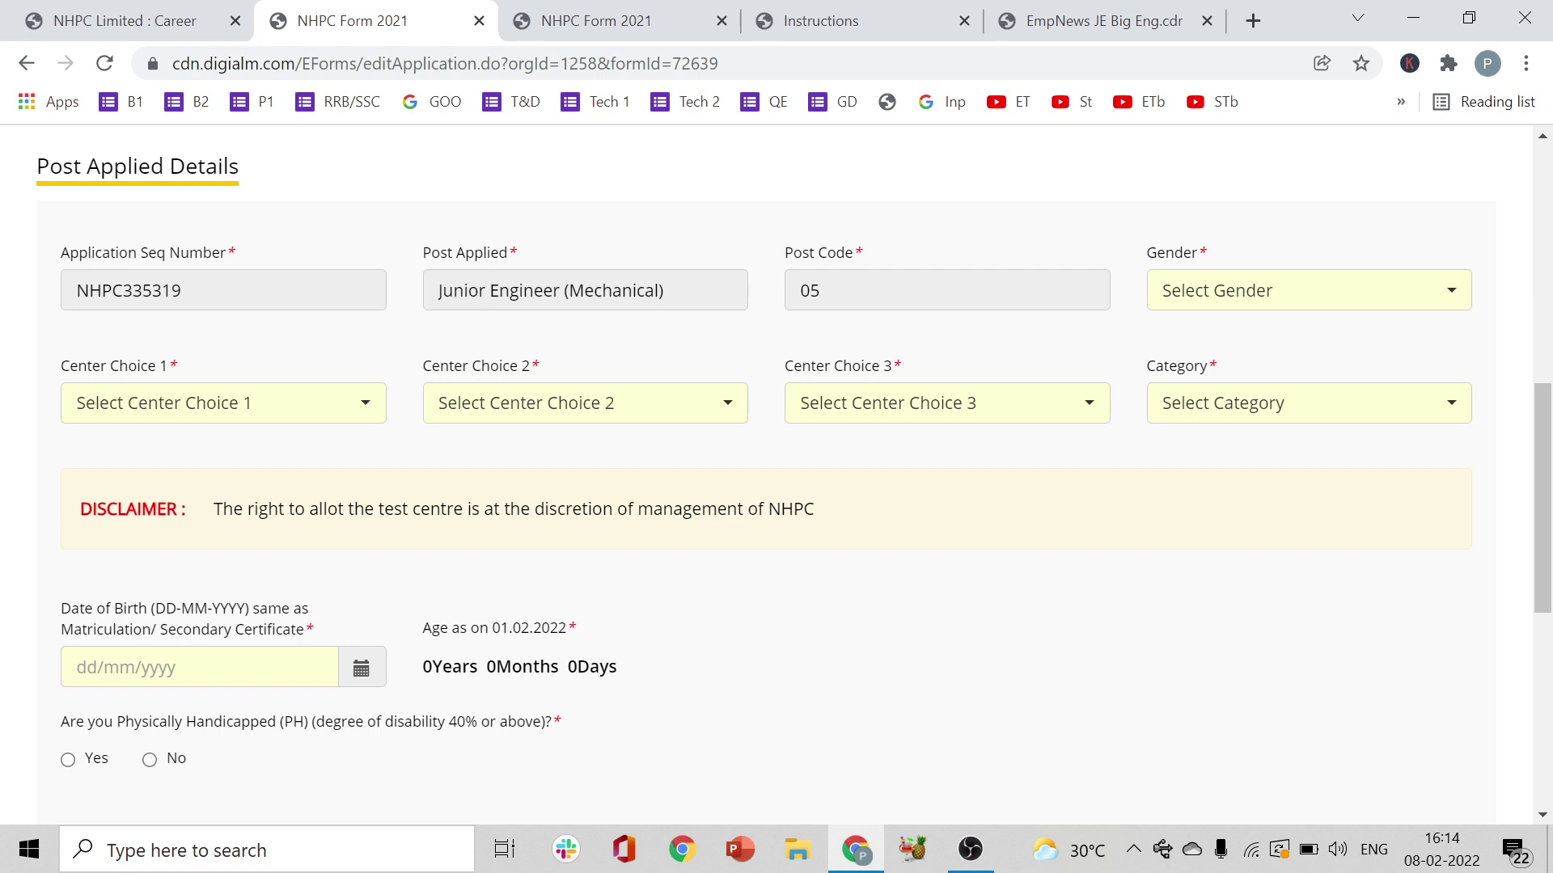
click(1347, 302)
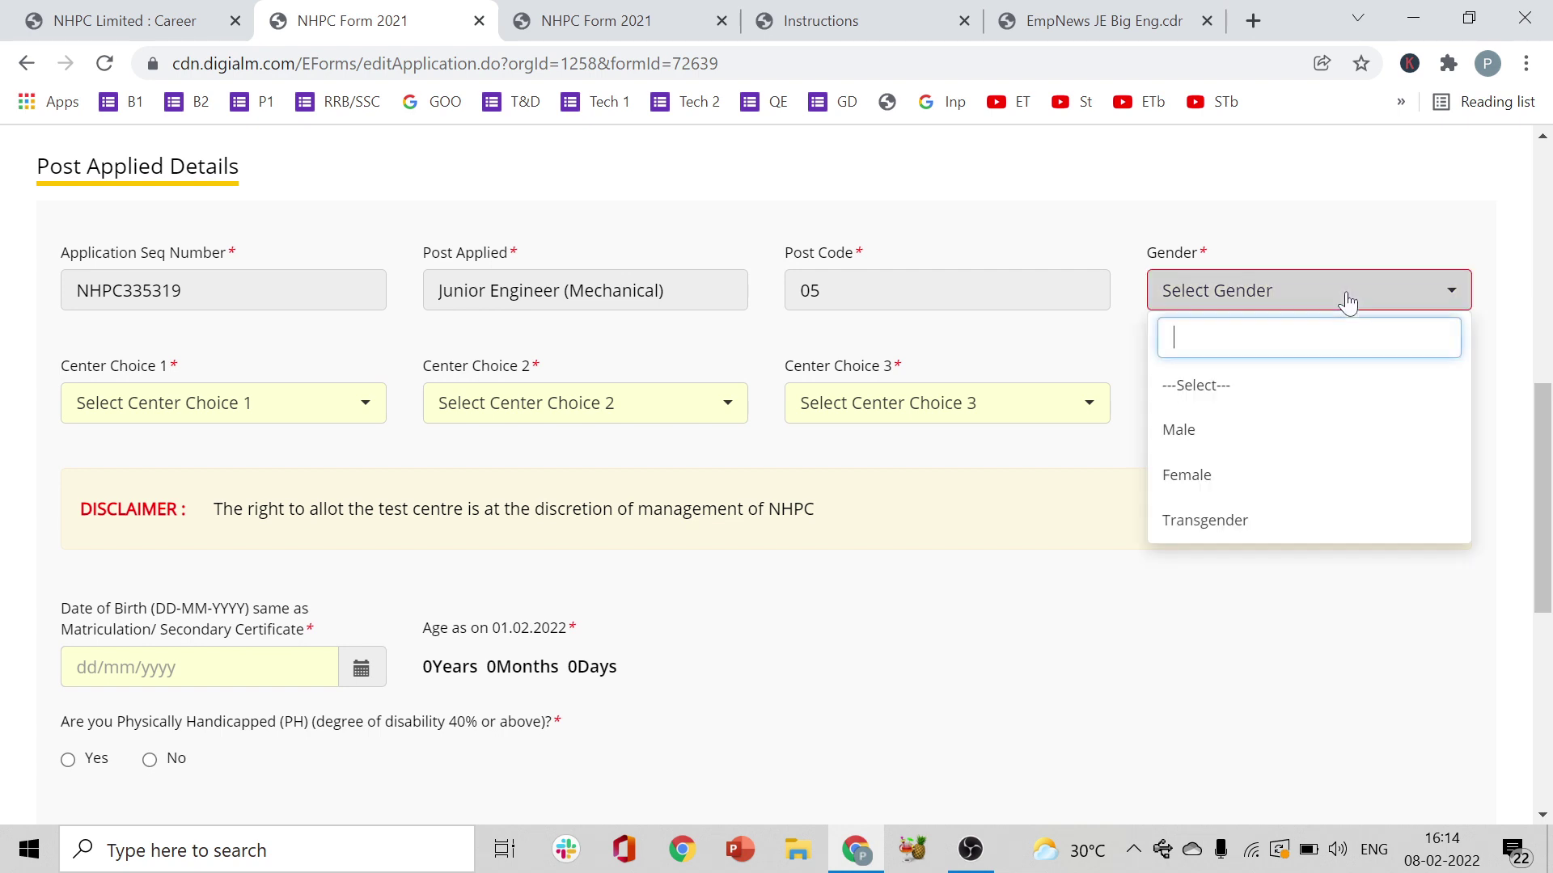
click(1211, 437)
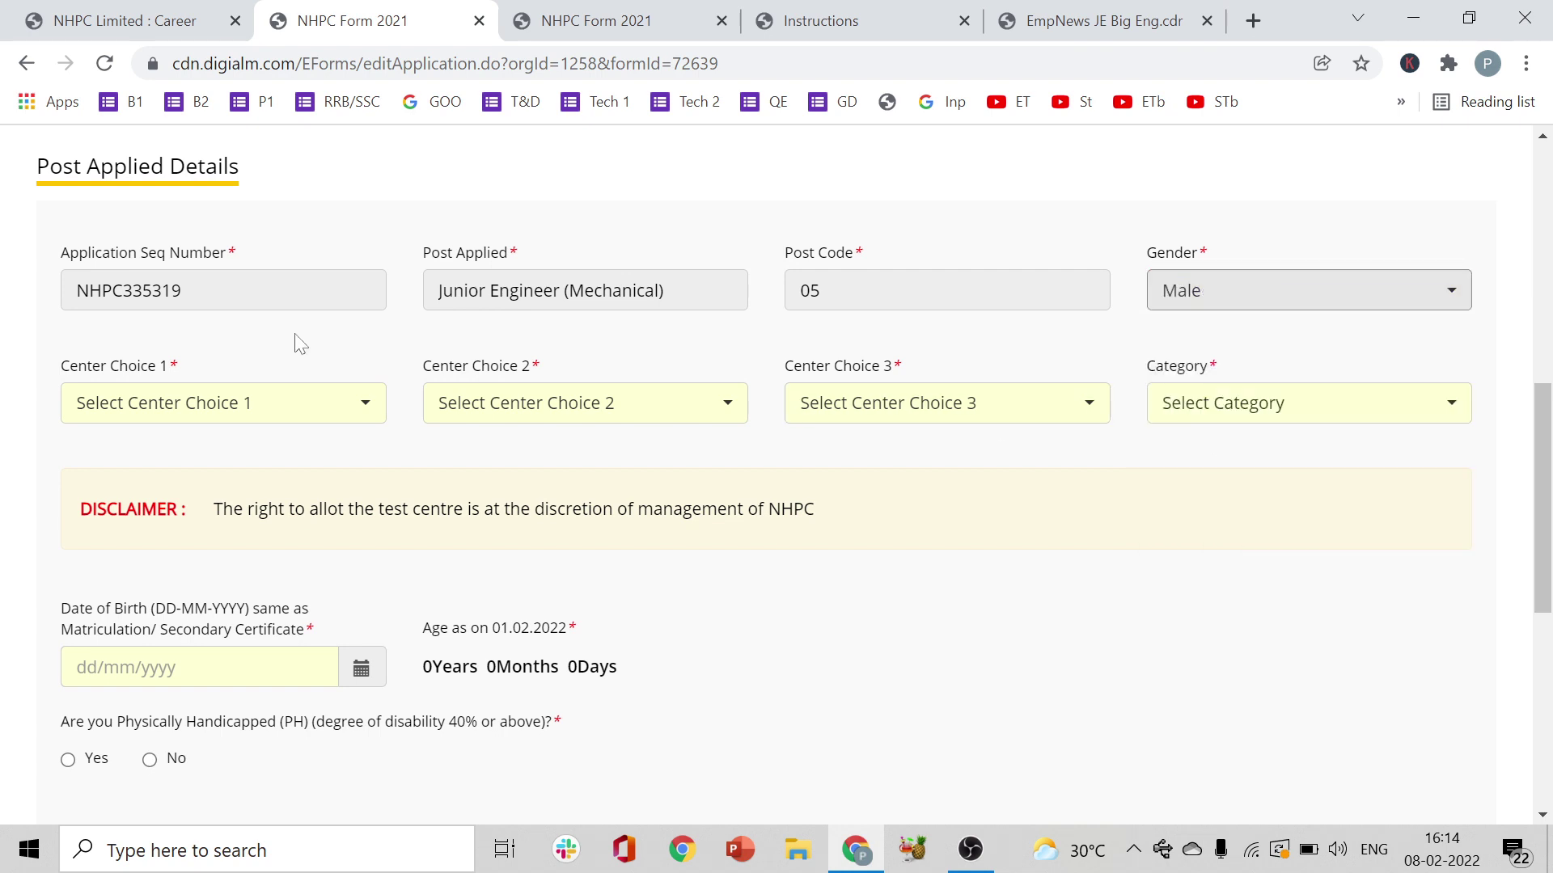
click(257, 426)
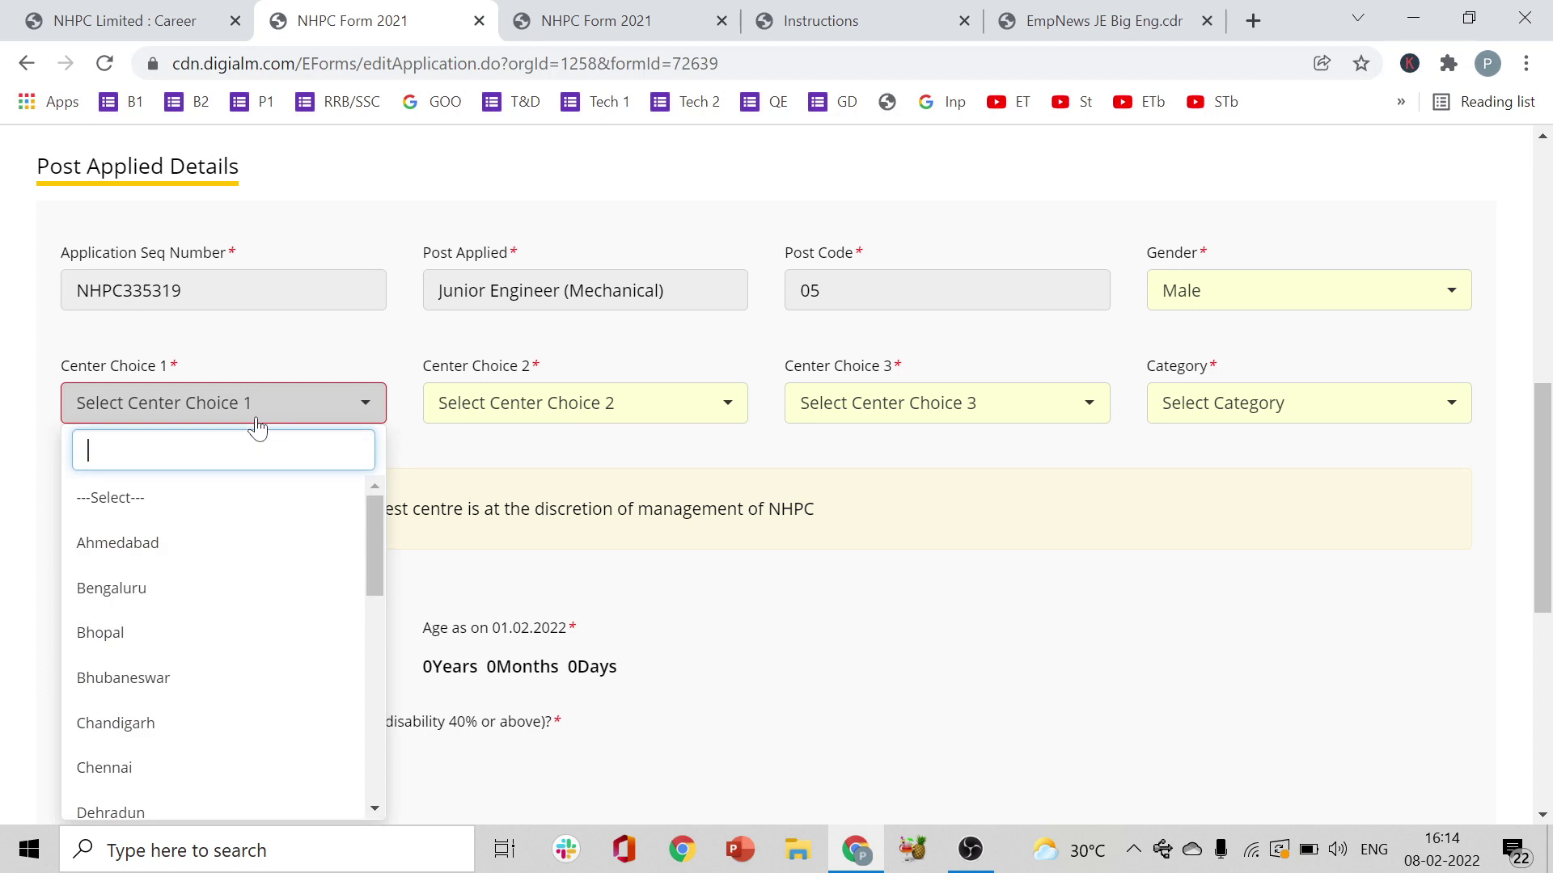
text(vi)
key(BackSpace)
key(BackSpace)
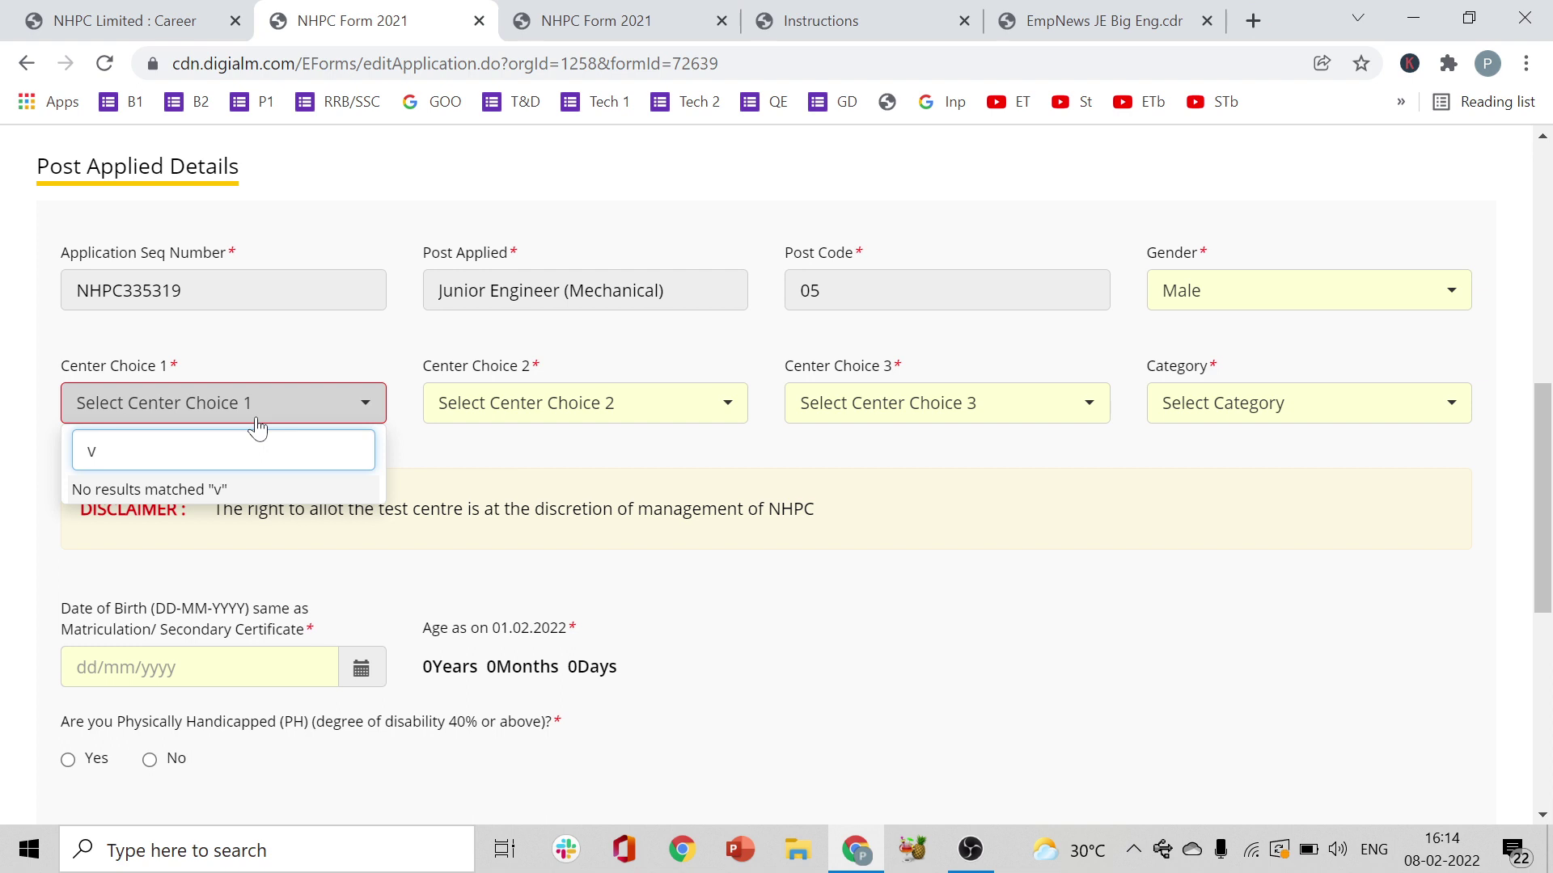
text(hy)
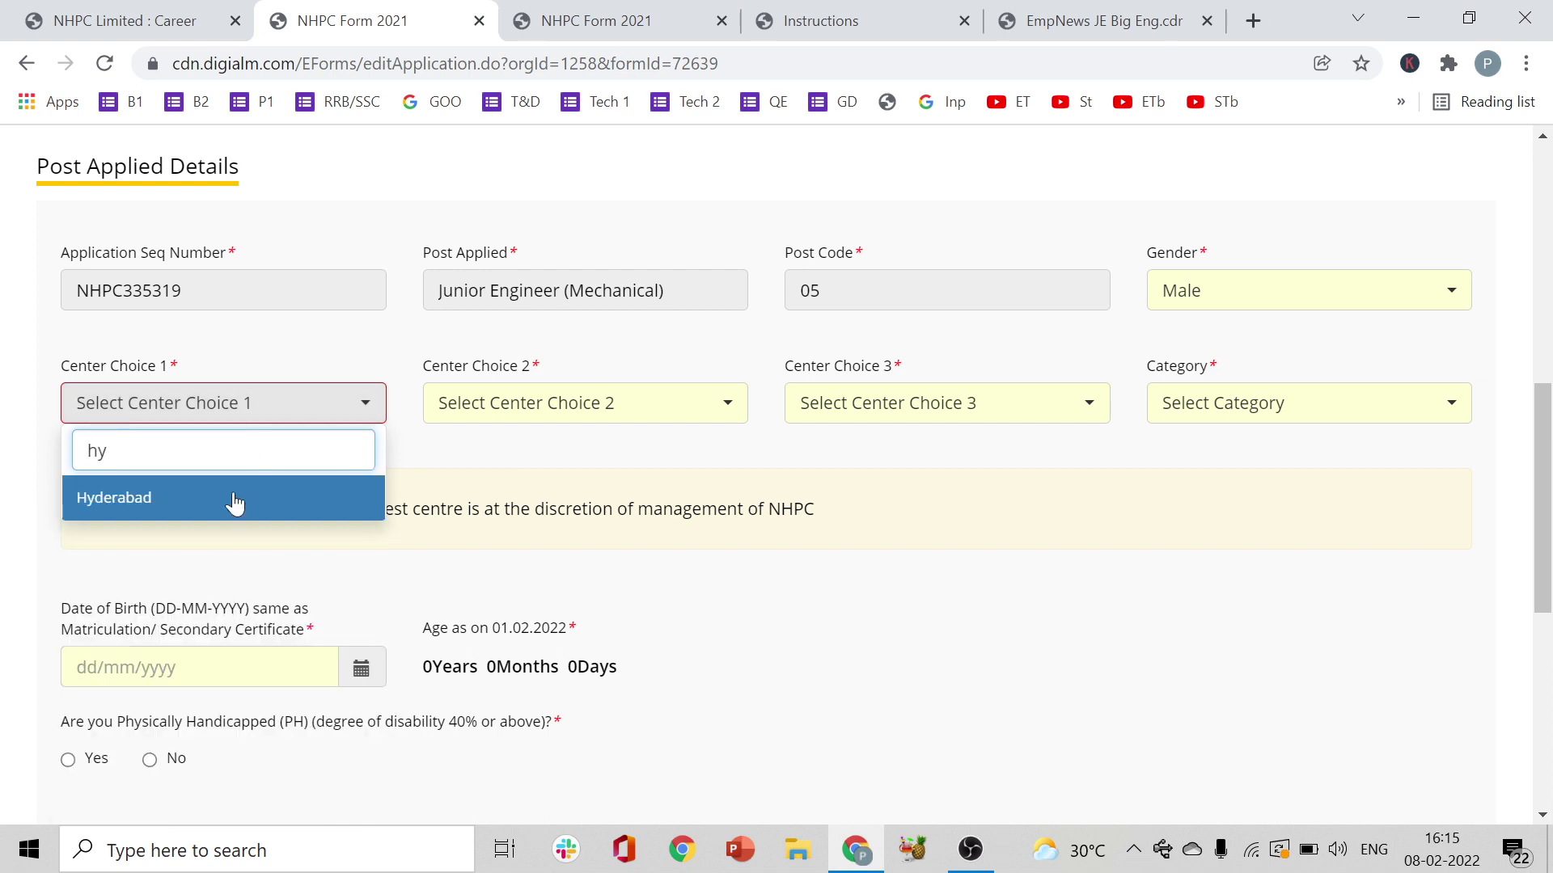
click(226, 512)
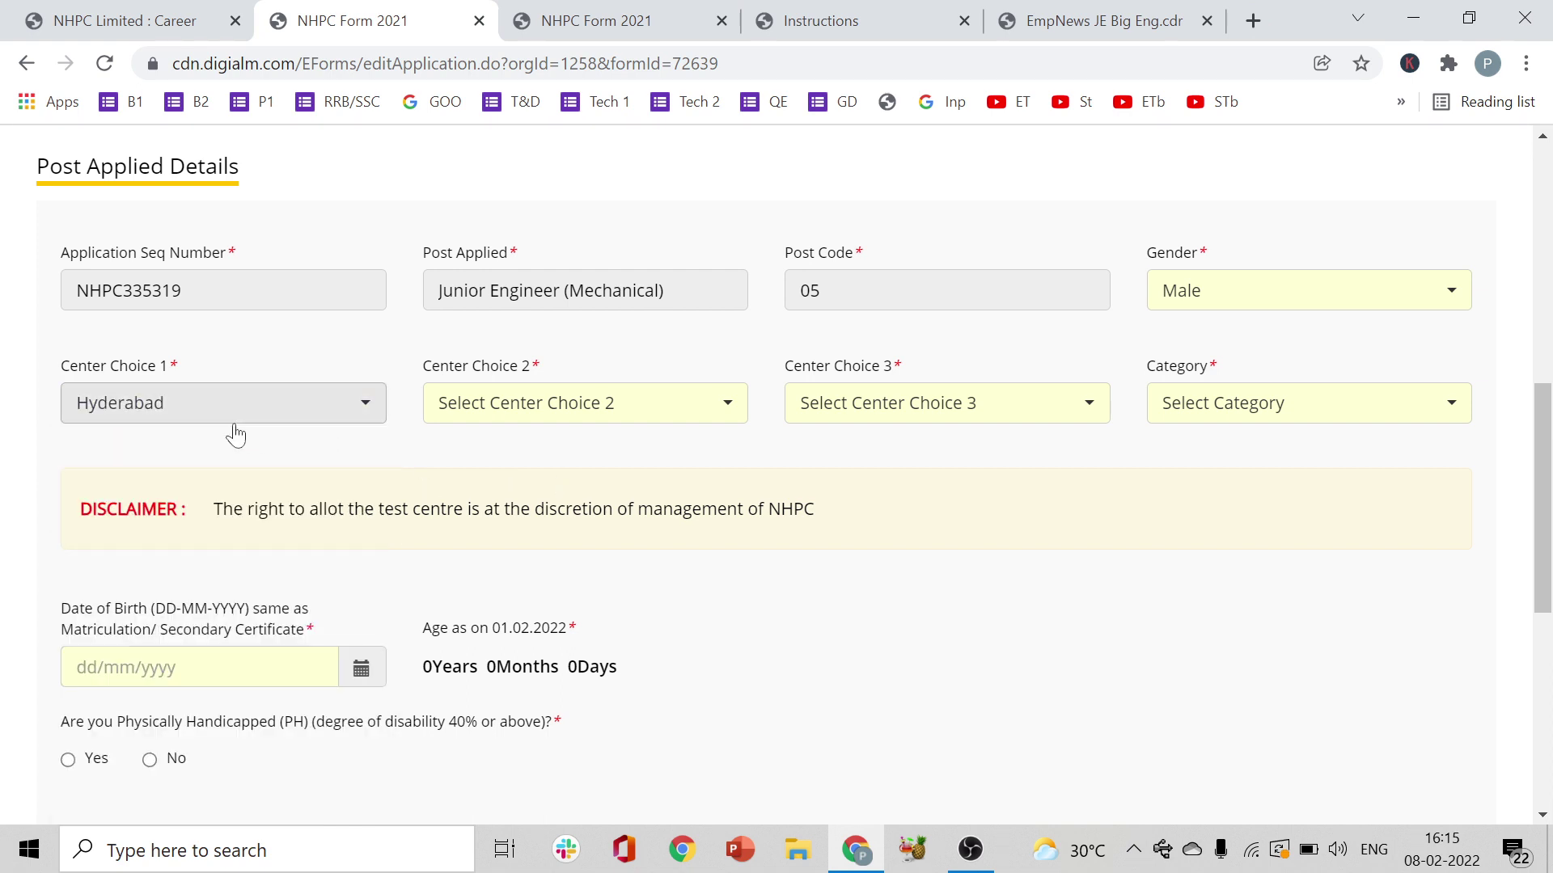
- Set the second and third centre choices to Chennai and Bengaluru
click(565, 416)
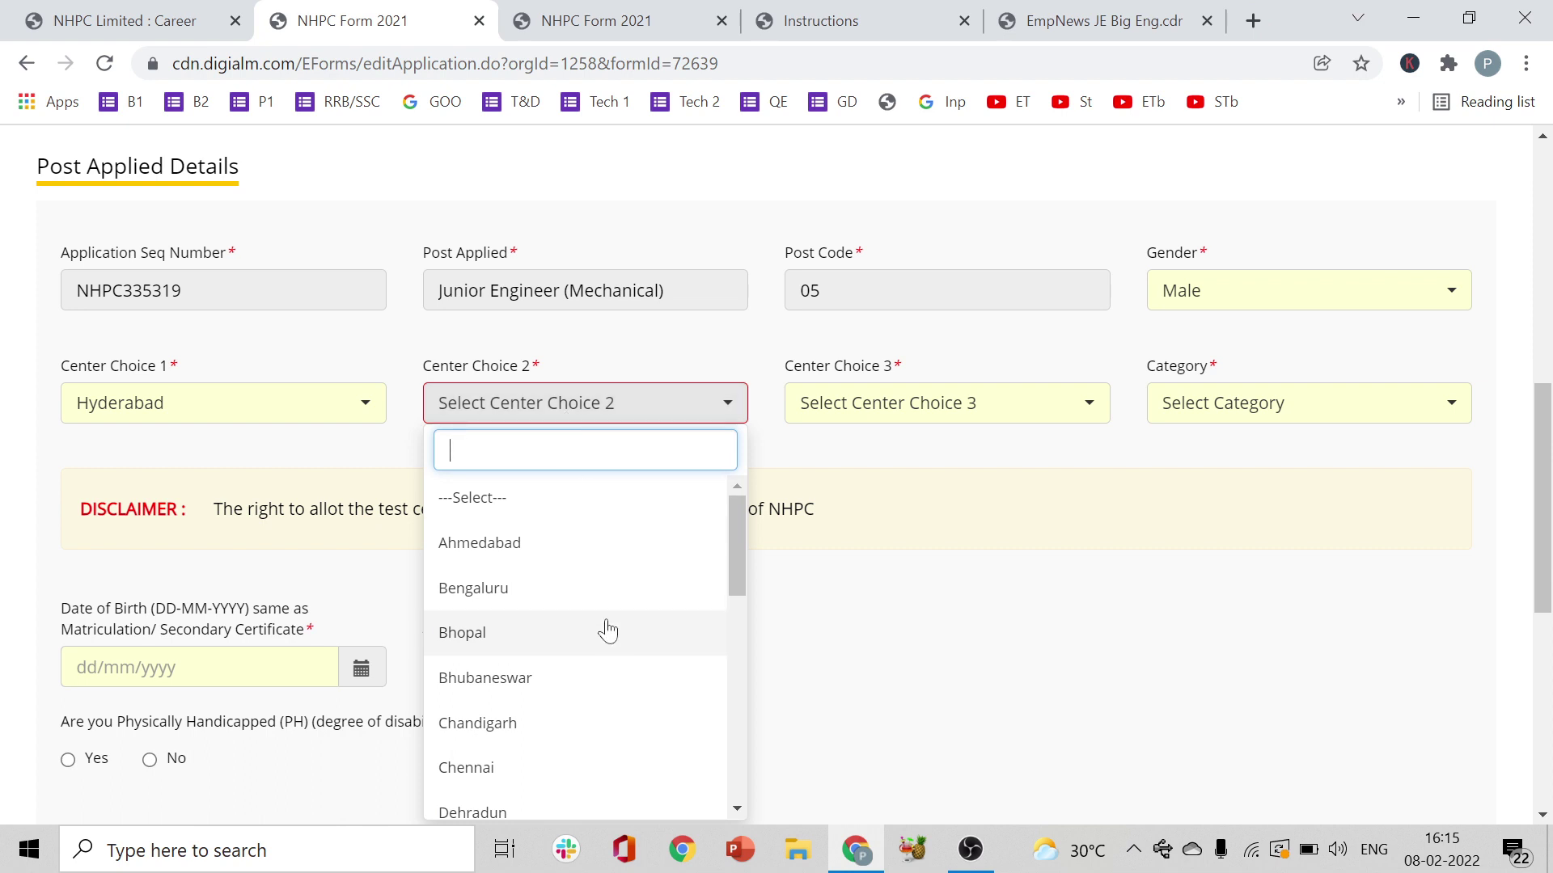
click(561, 774)
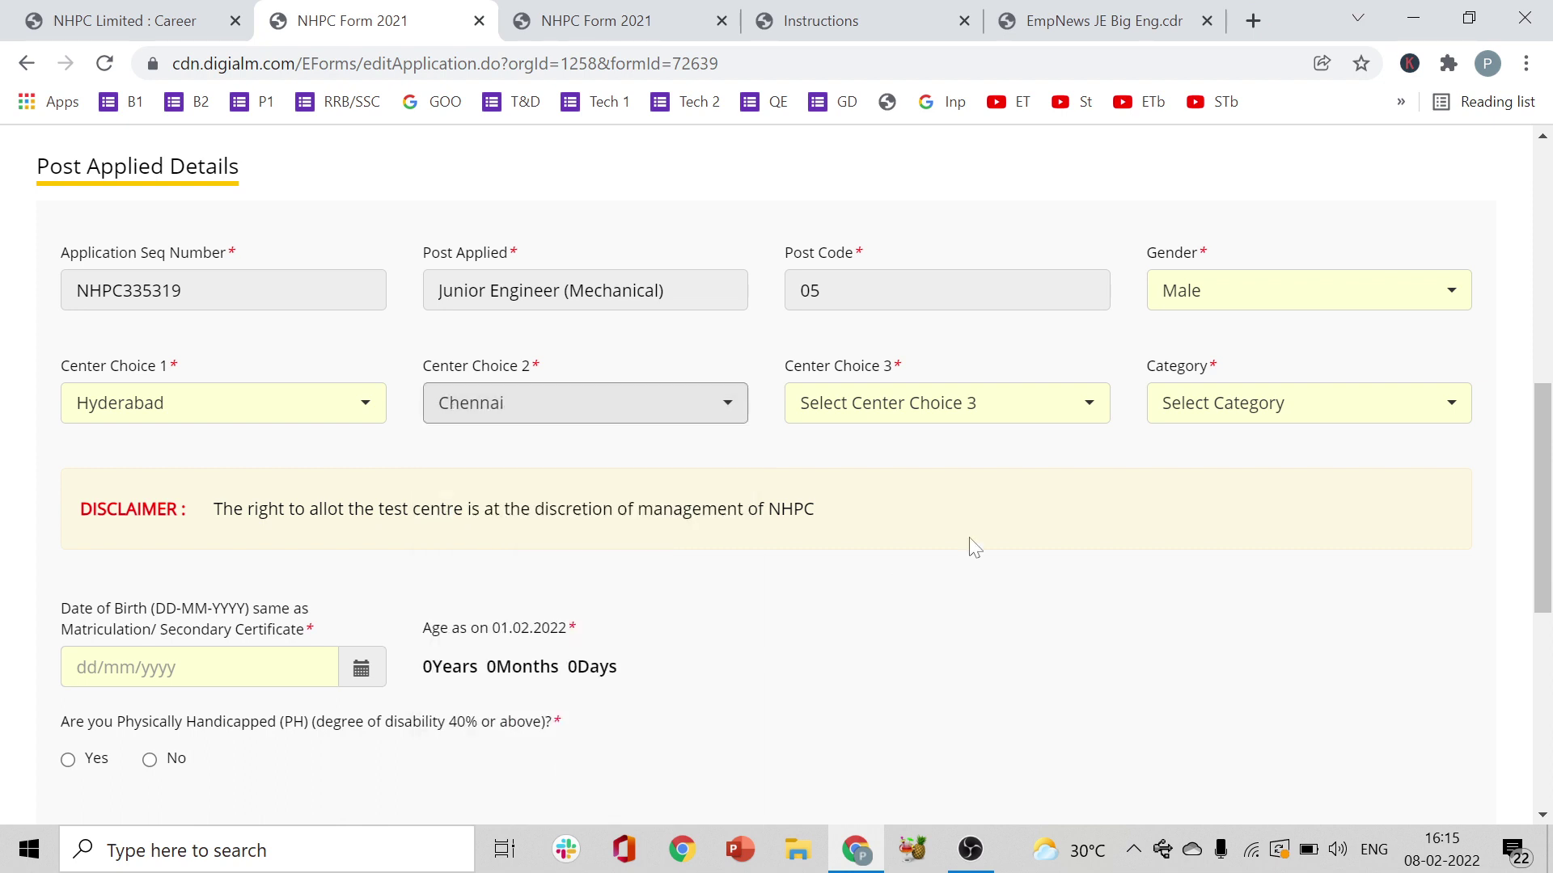
click(1008, 423)
text(be)
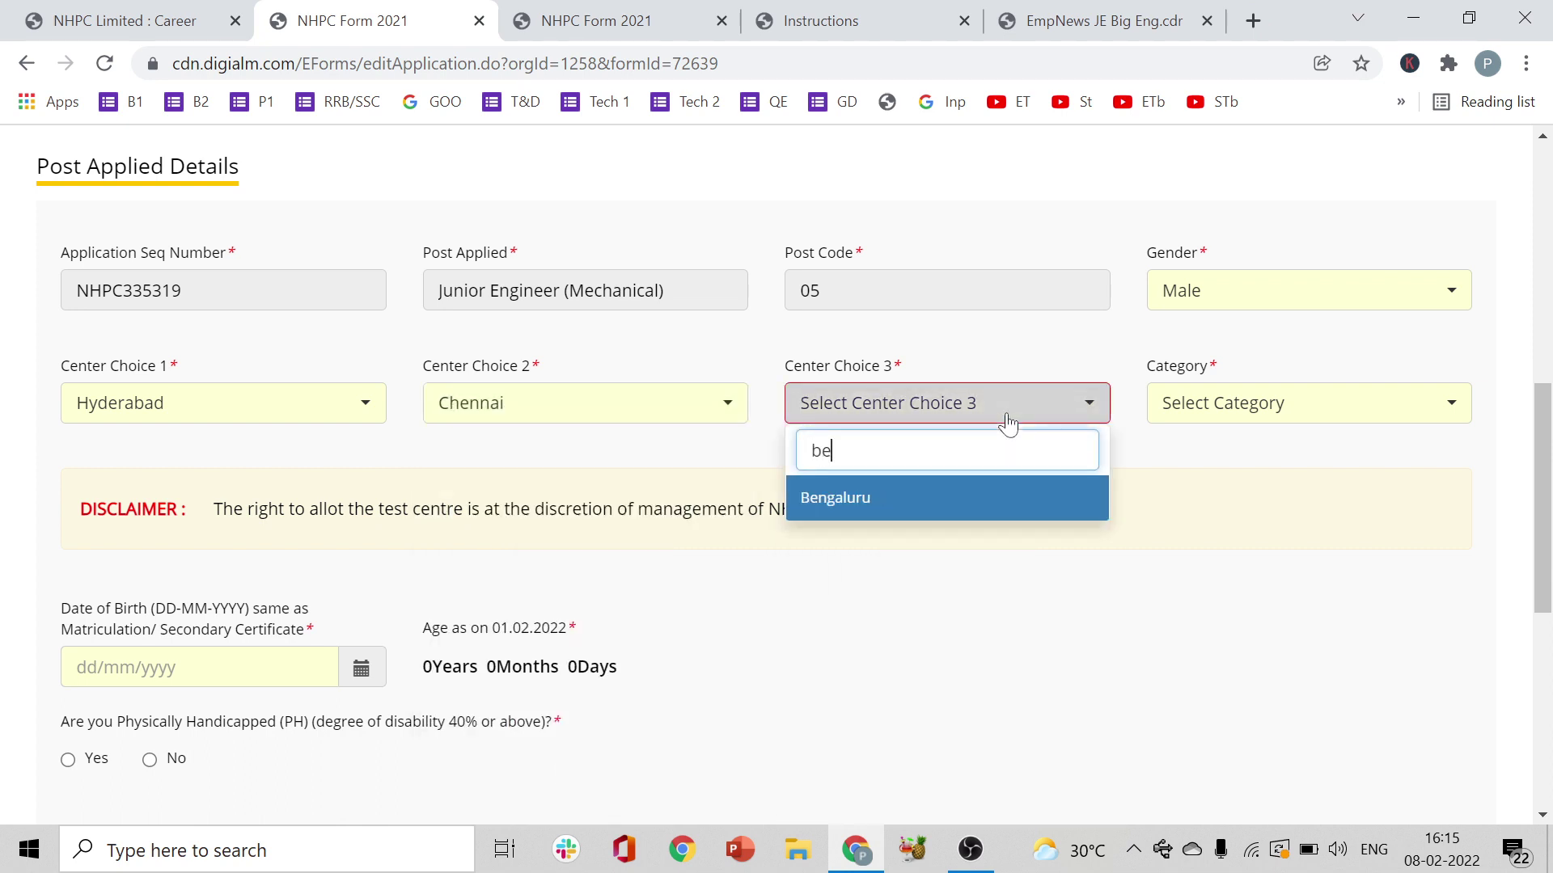
click(933, 505)
- Set the category to OBC and dismiss the marks warning alert
click(1201, 419)
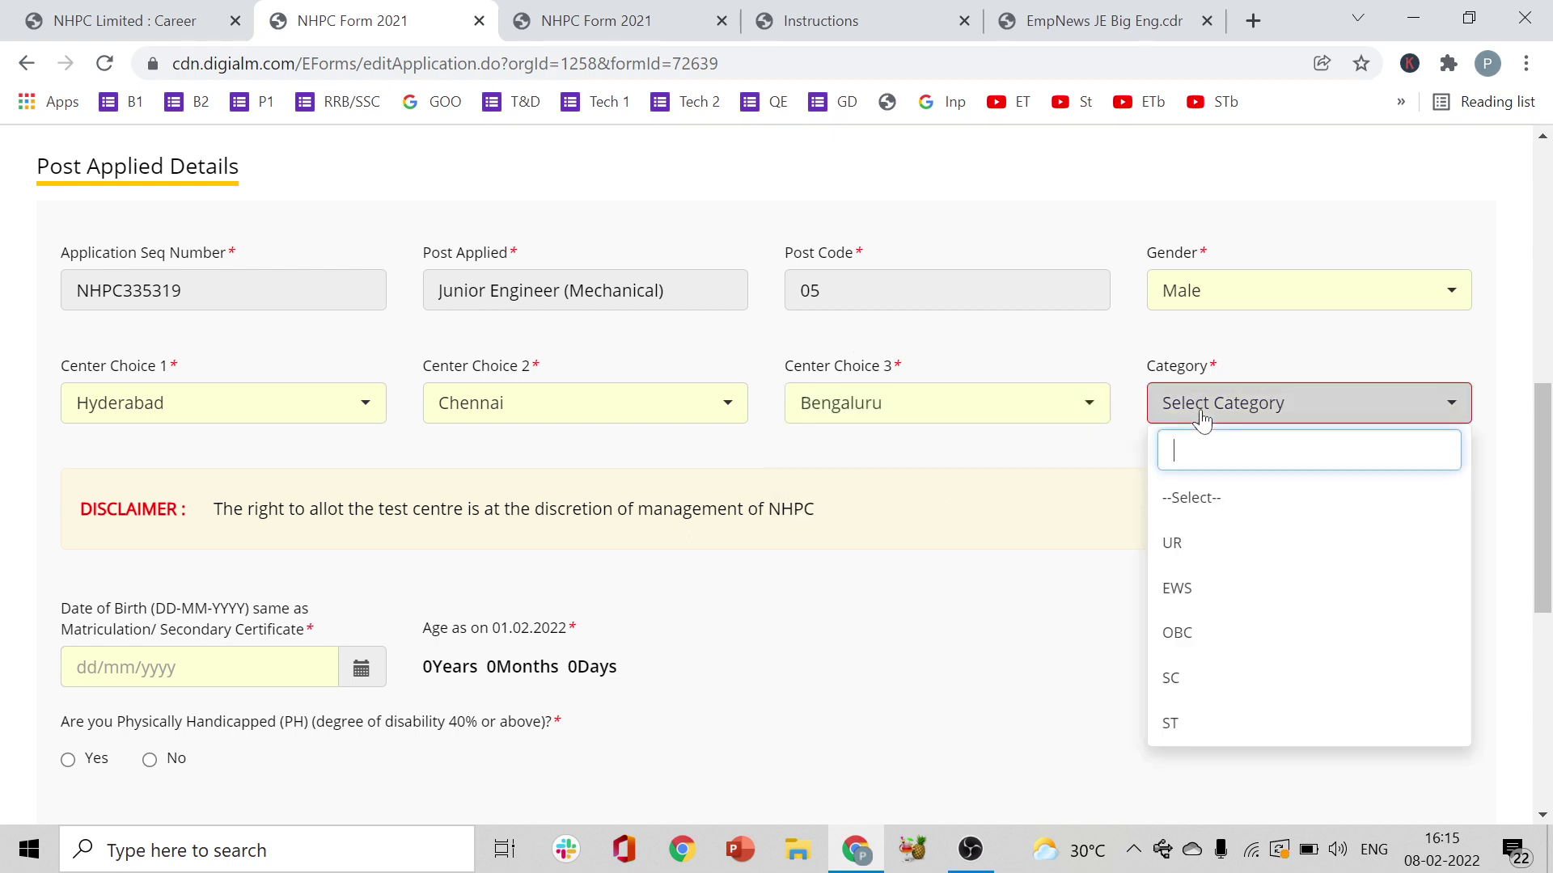
click(1078, 474)
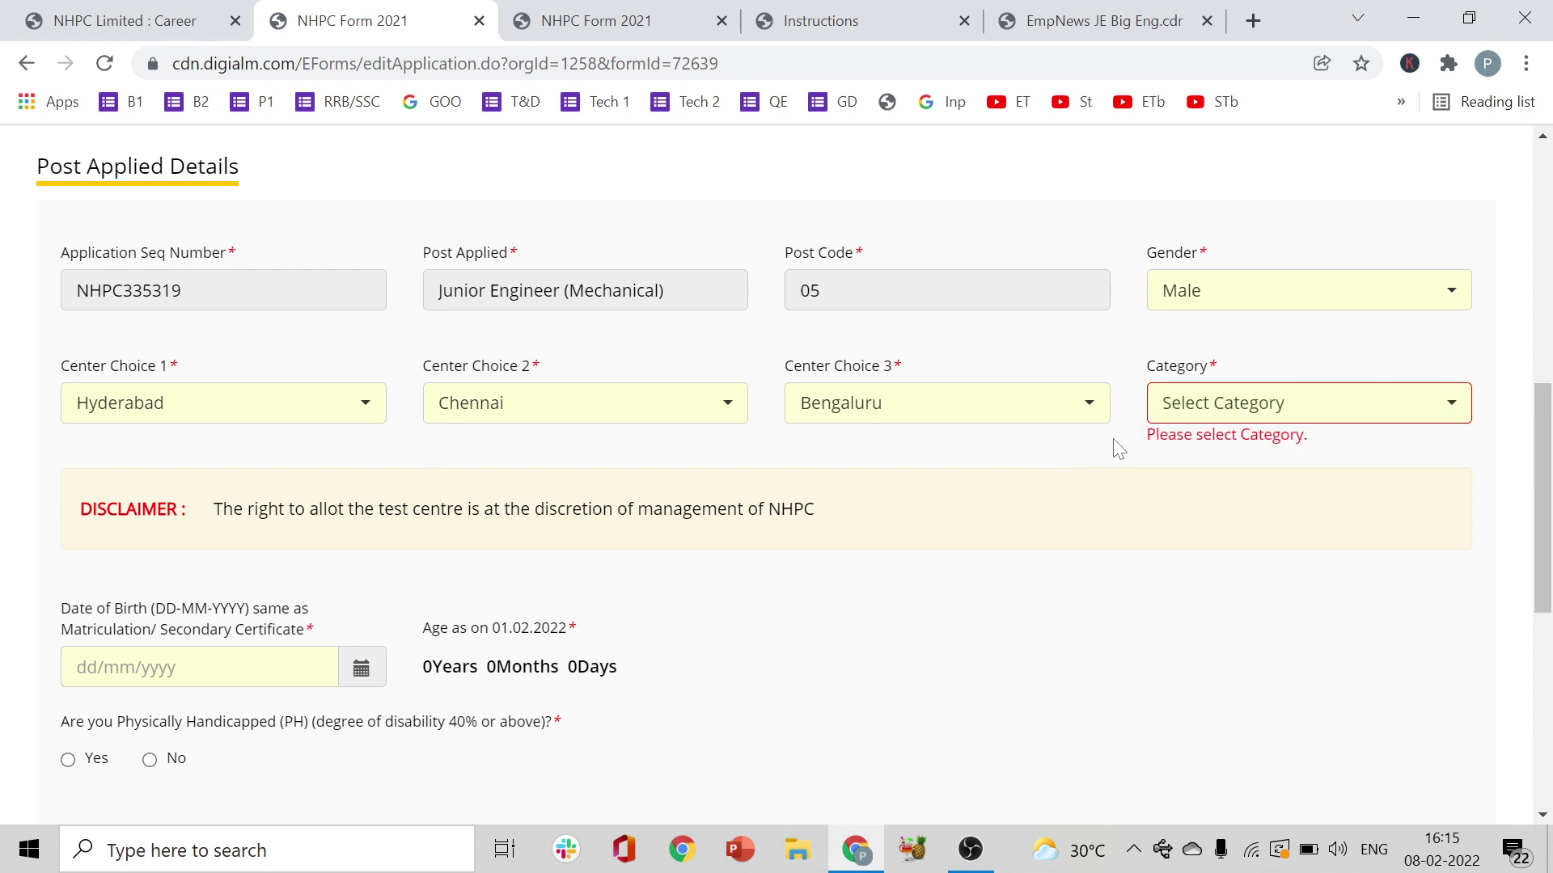
click(1260, 421)
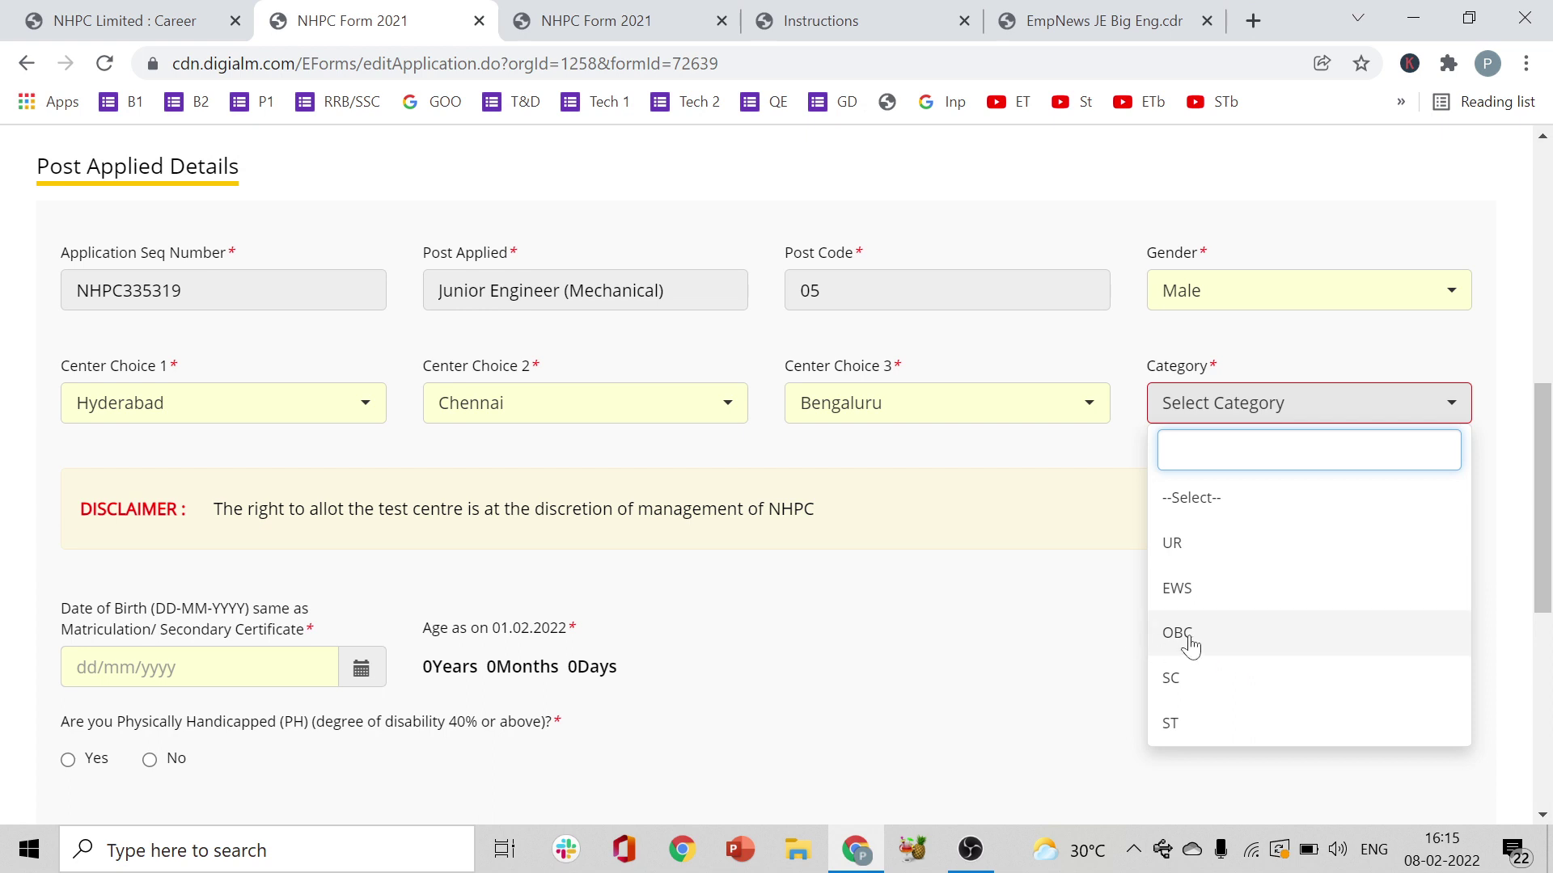
click(1255, 619)
click(995, 203)
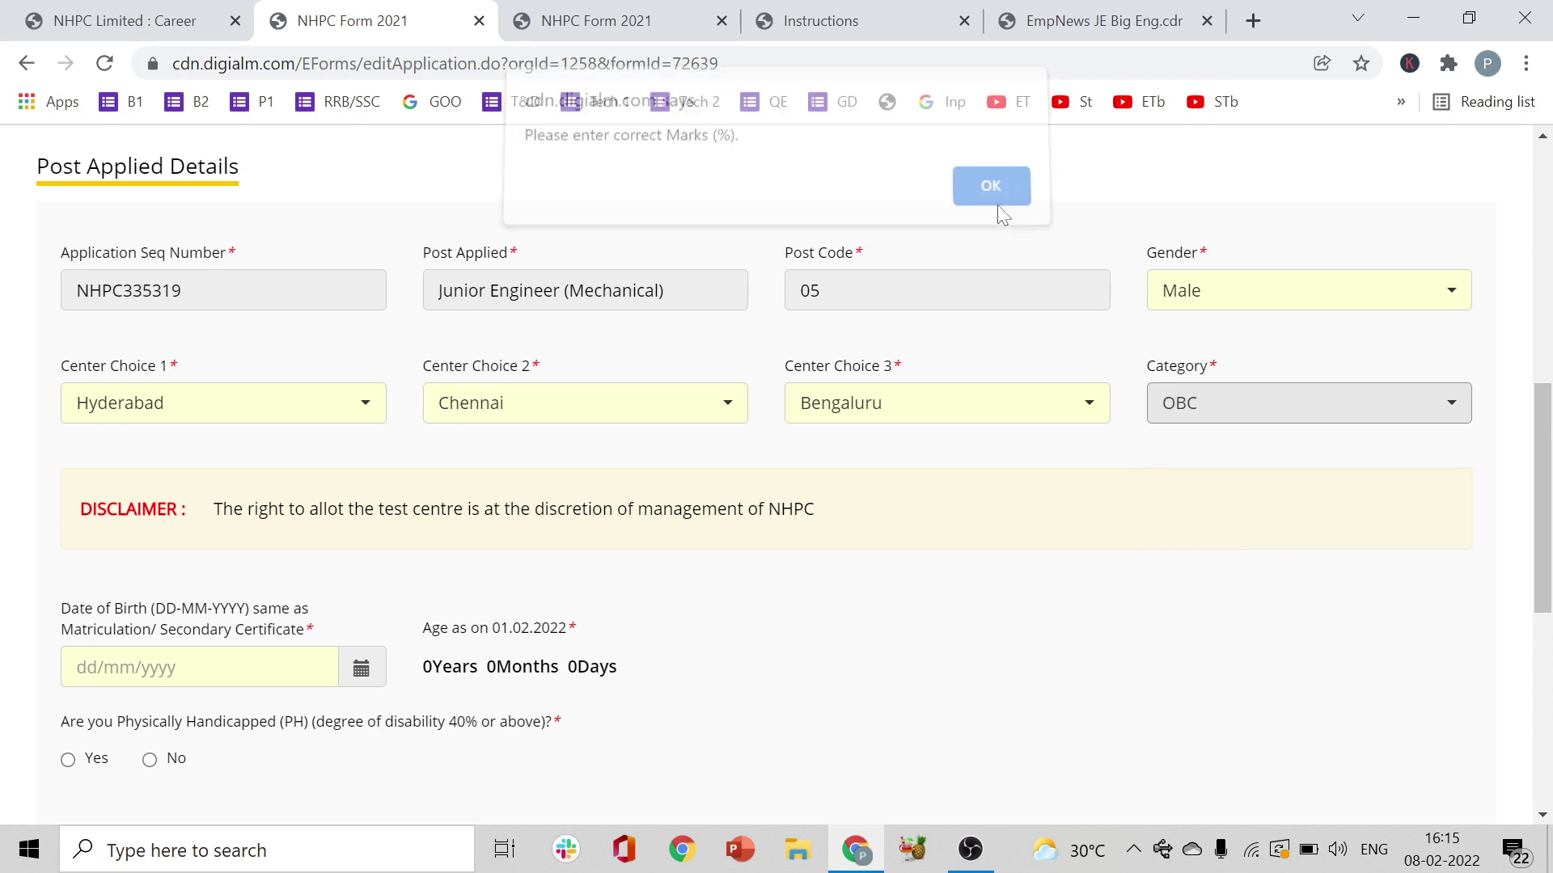
- Pick 15 August 2000 as date of birth in the calendar, giving age 21Years 5Months 17Days
drag(1545, 476, 1548, 595)
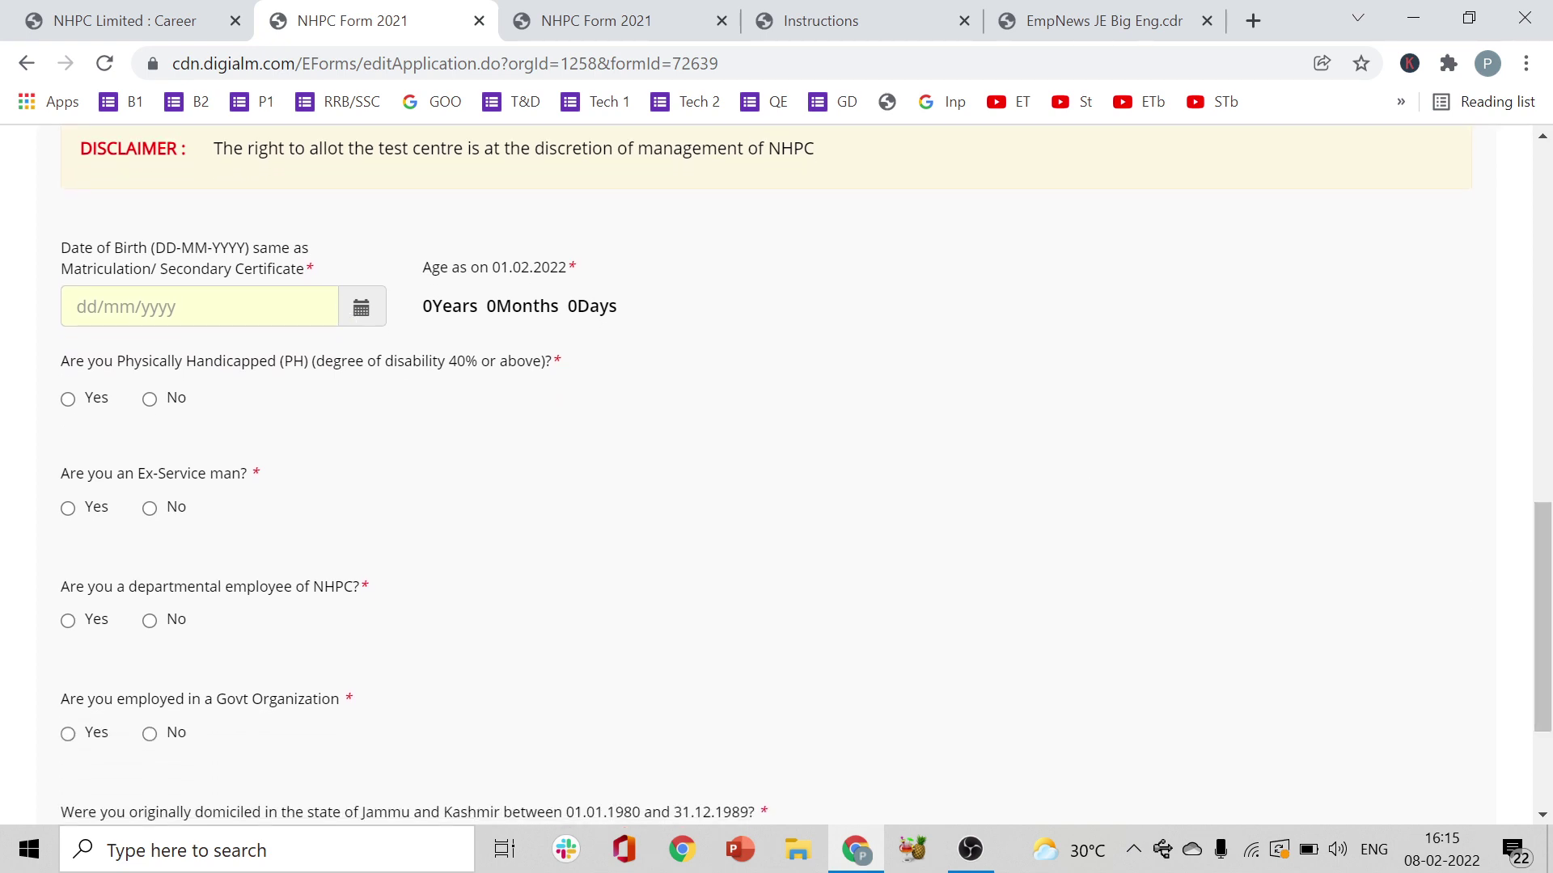
click(361, 325)
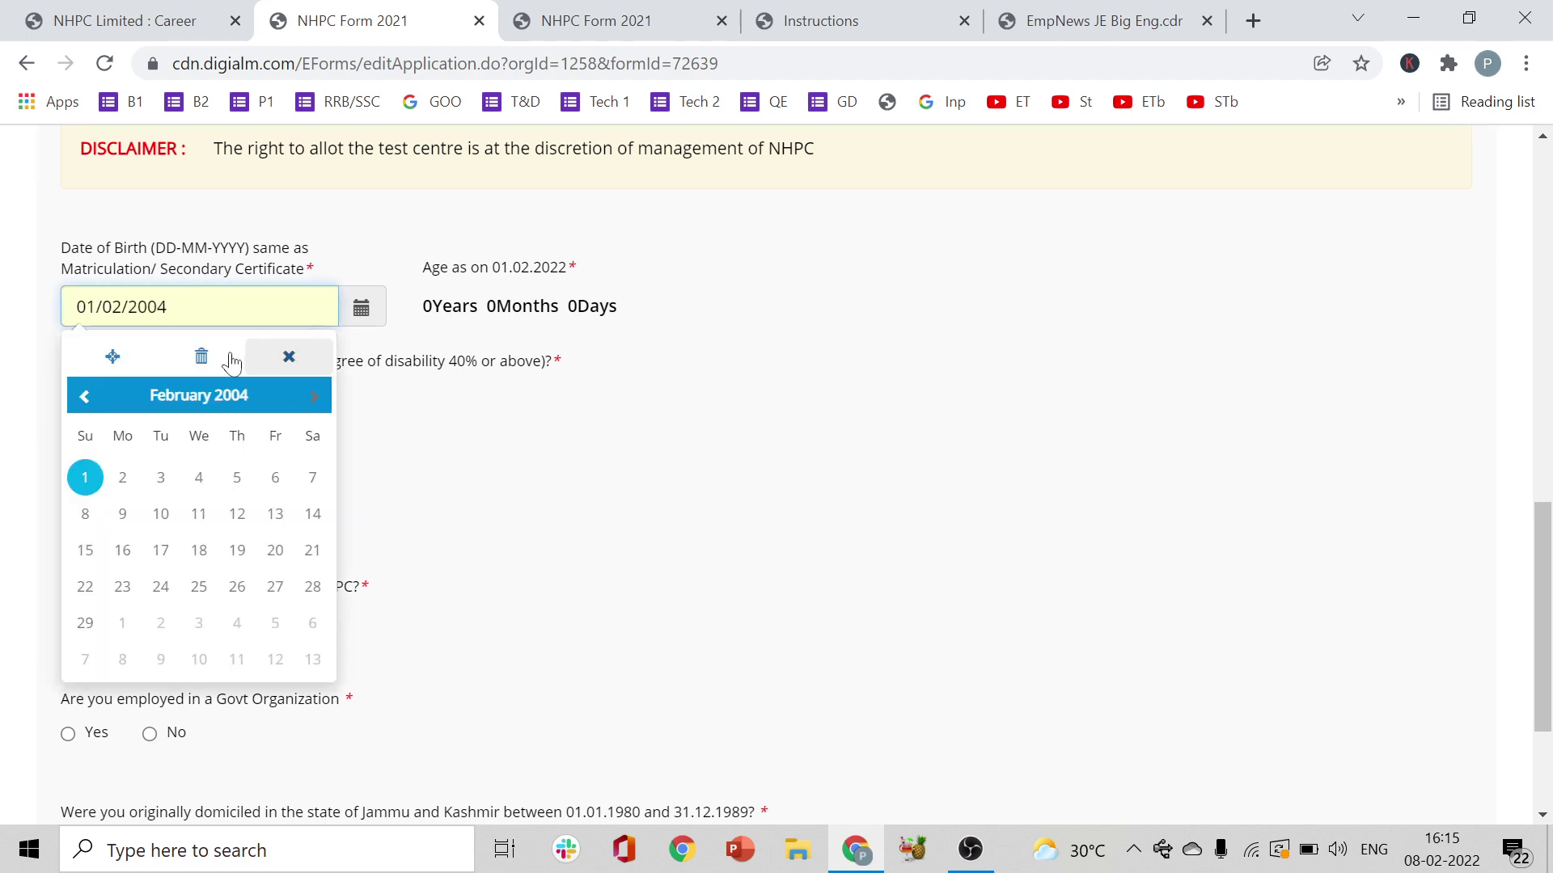
click(202, 363)
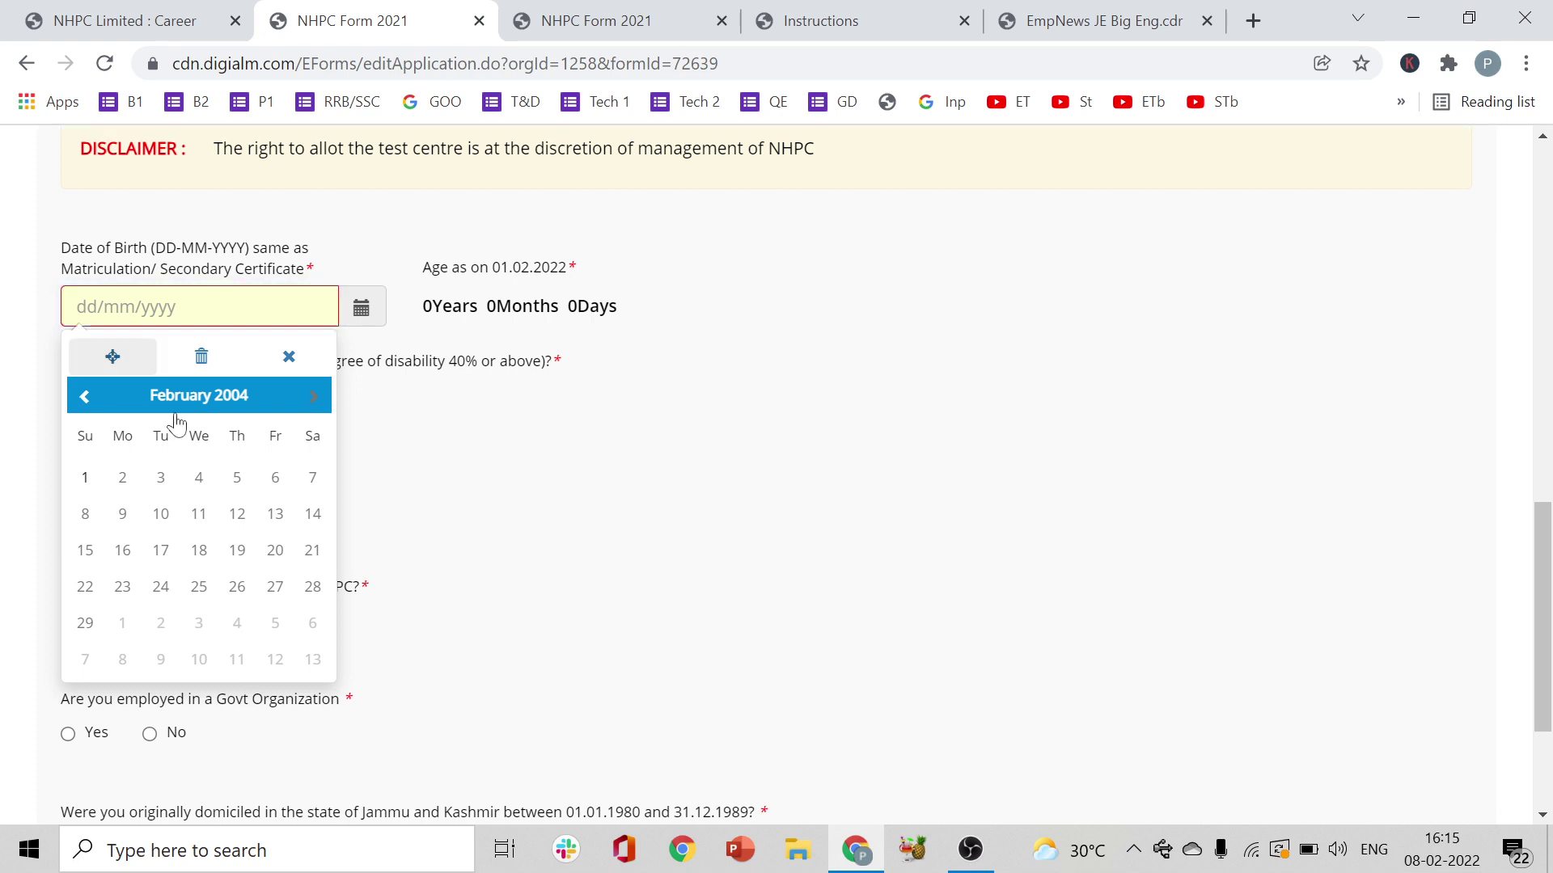
click(229, 400)
click(229, 401)
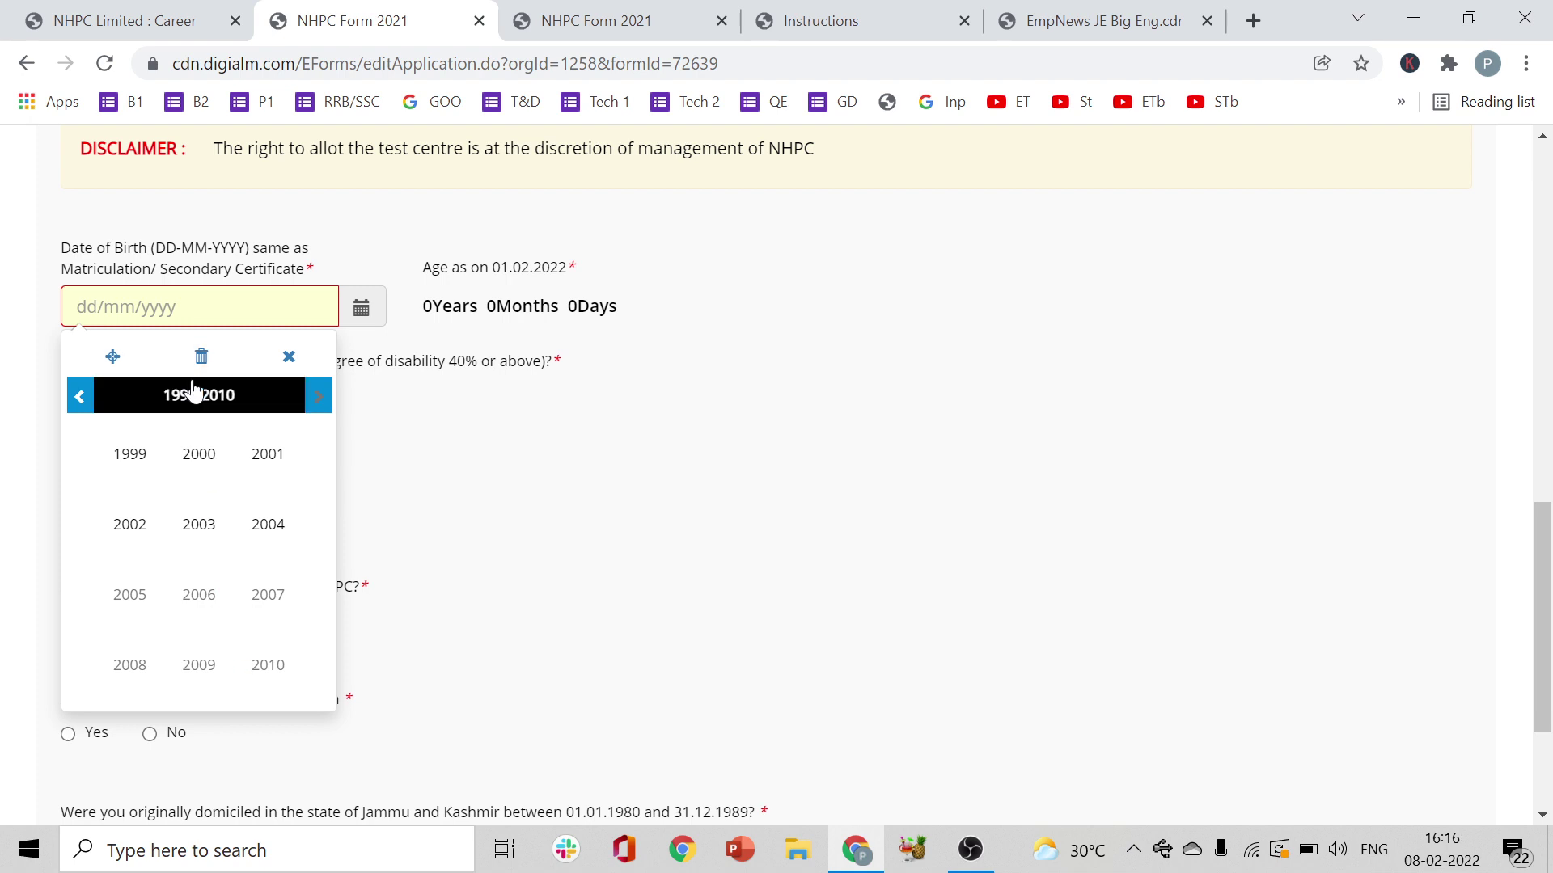
click(198, 396)
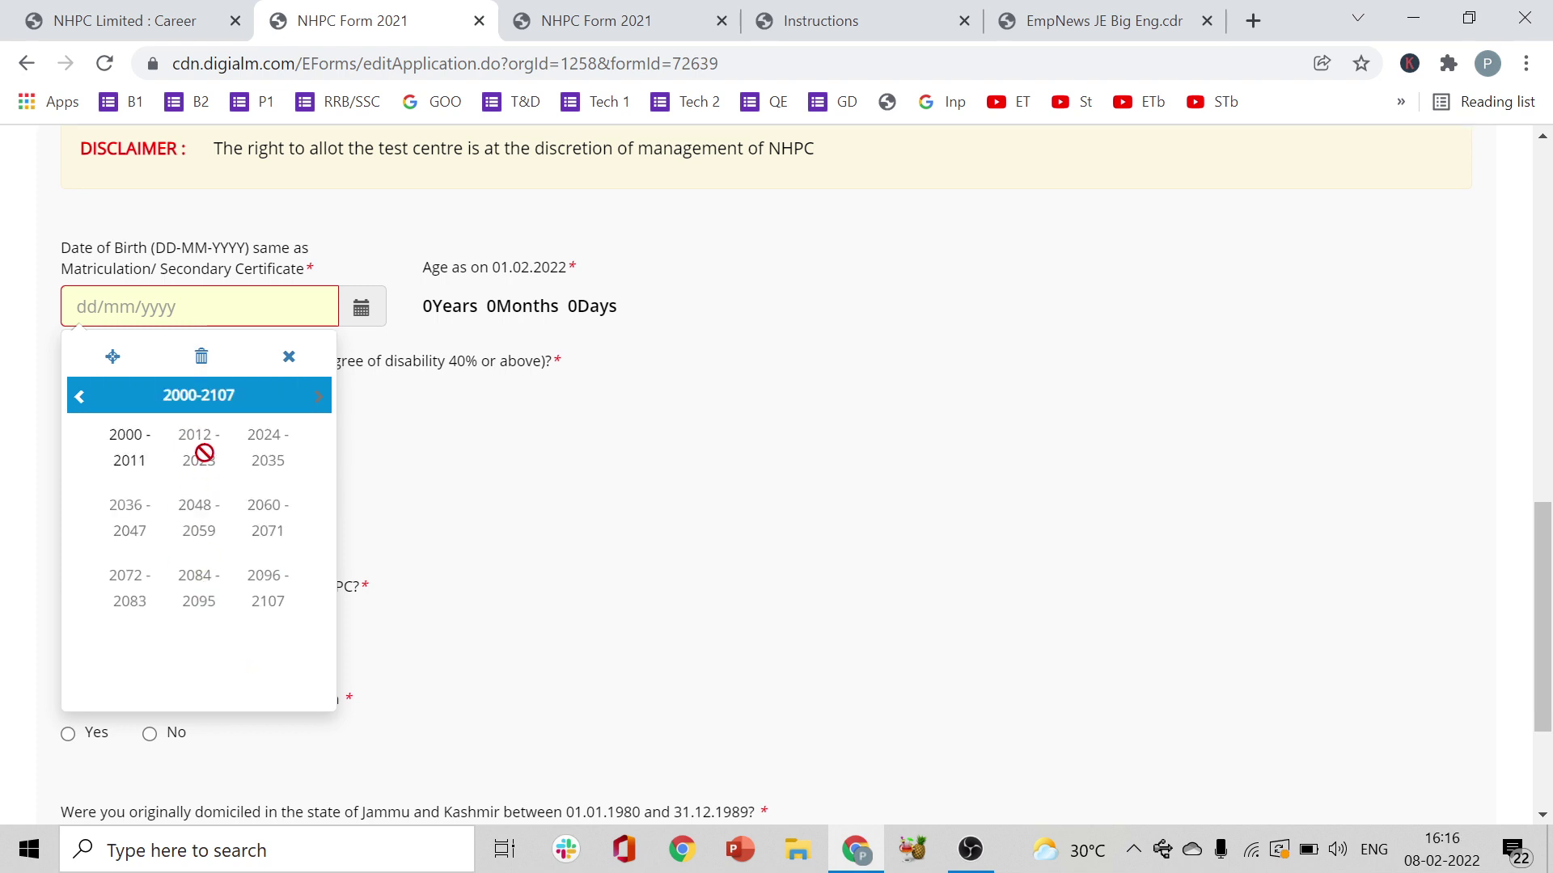
click(138, 453)
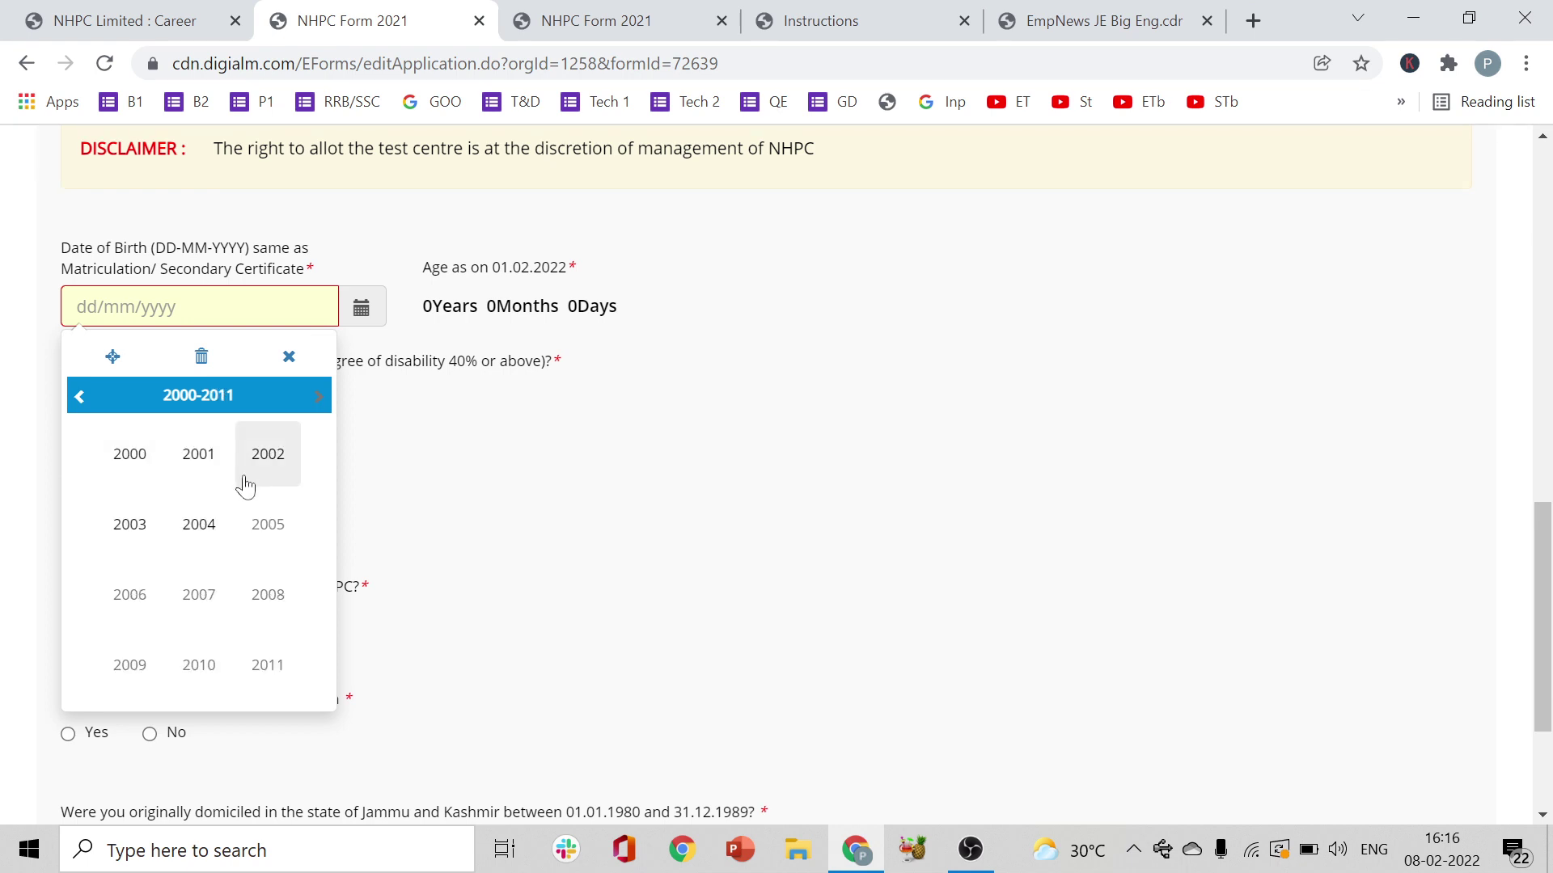
click(130, 457)
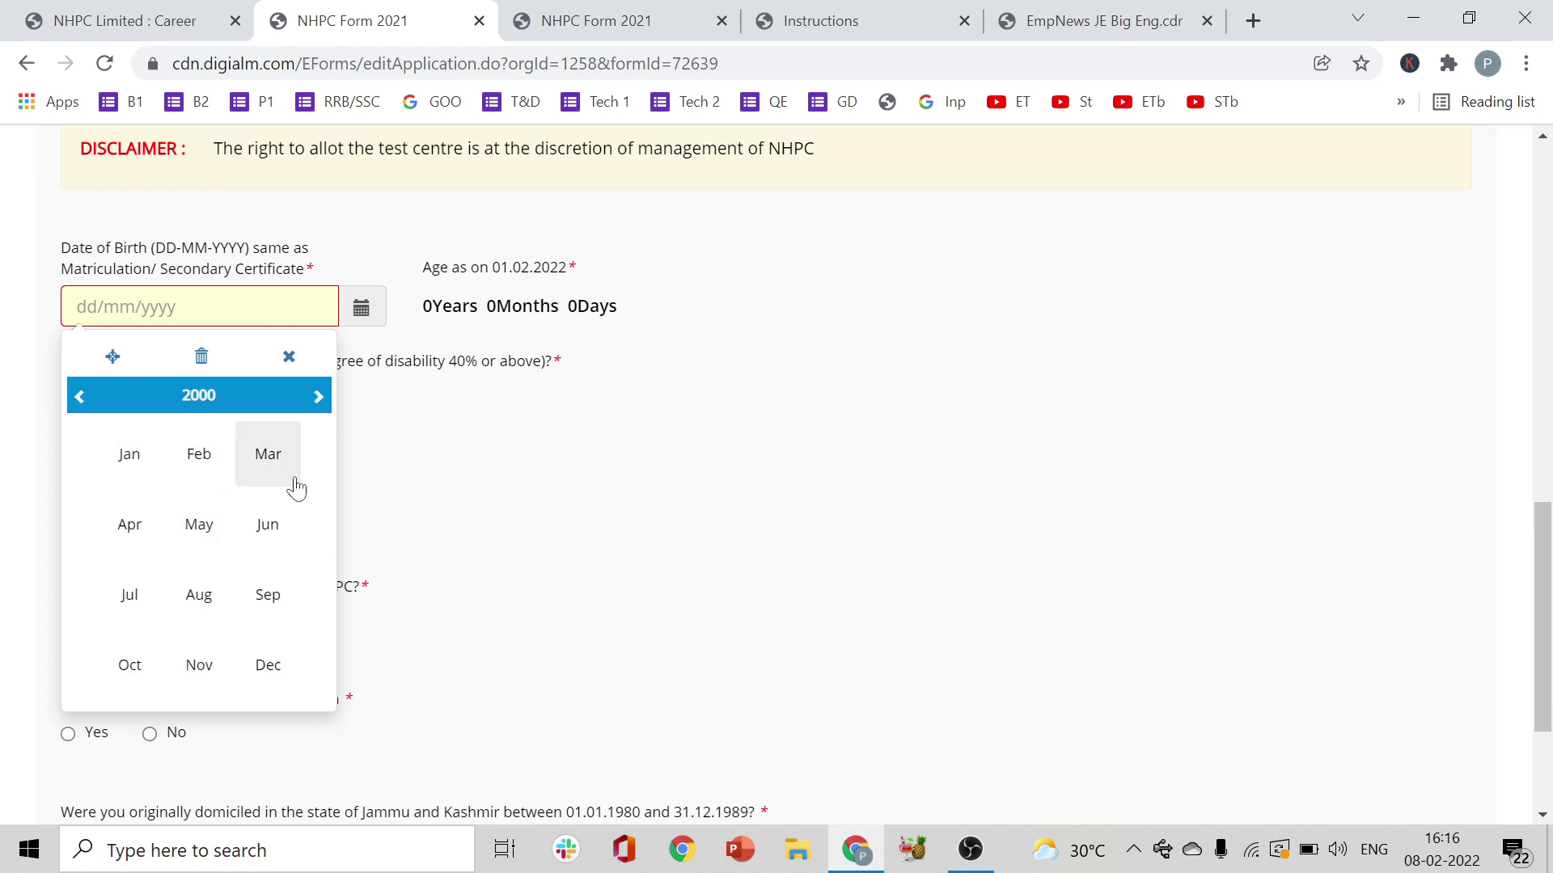
click(219, 579)
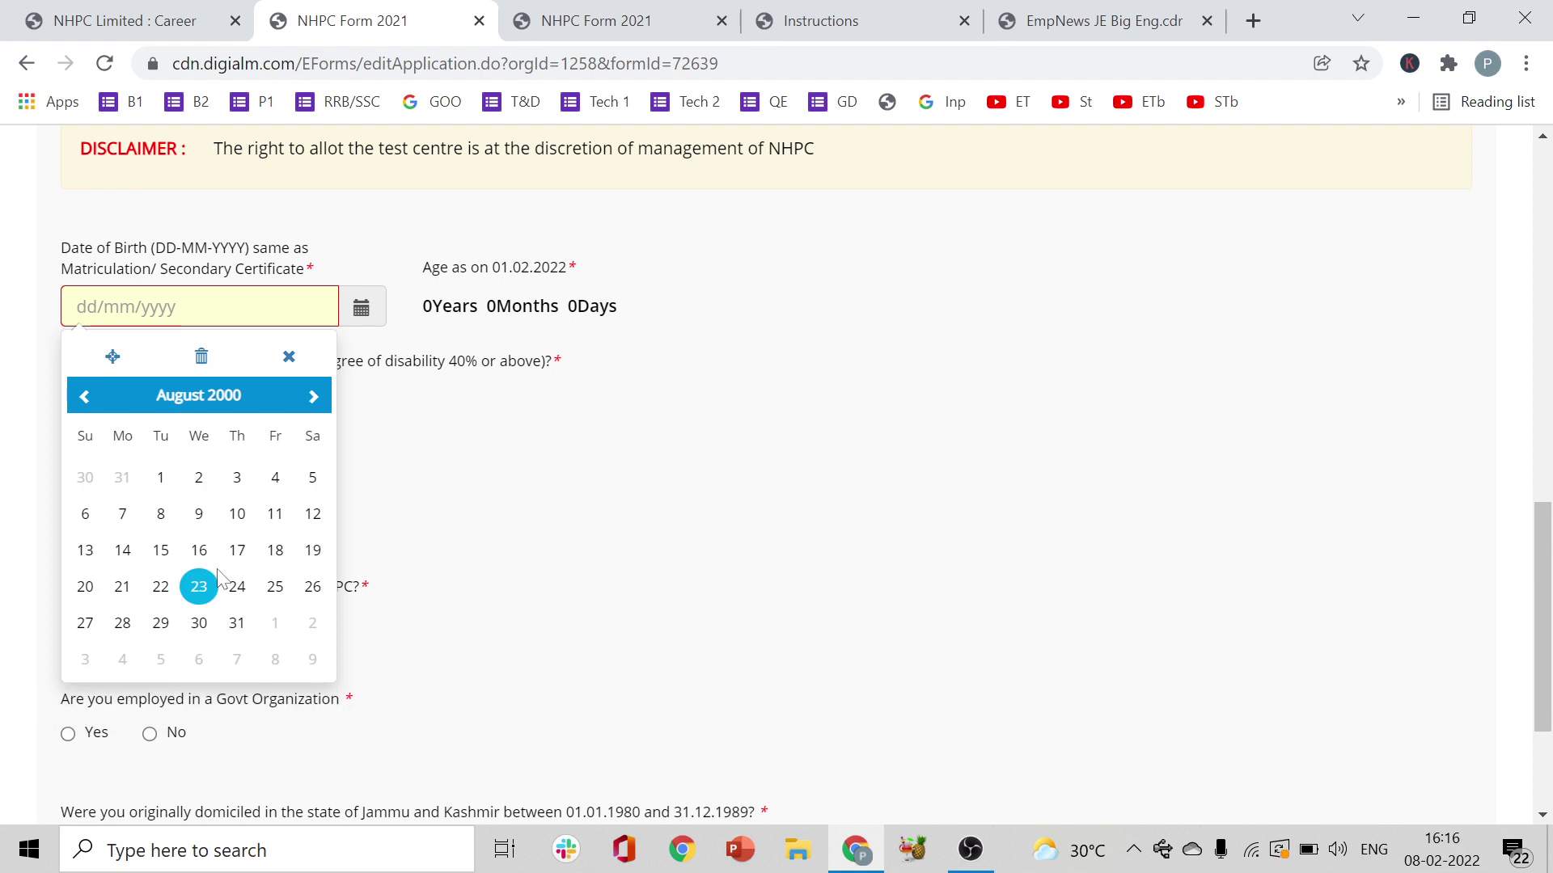
click(169, 554)
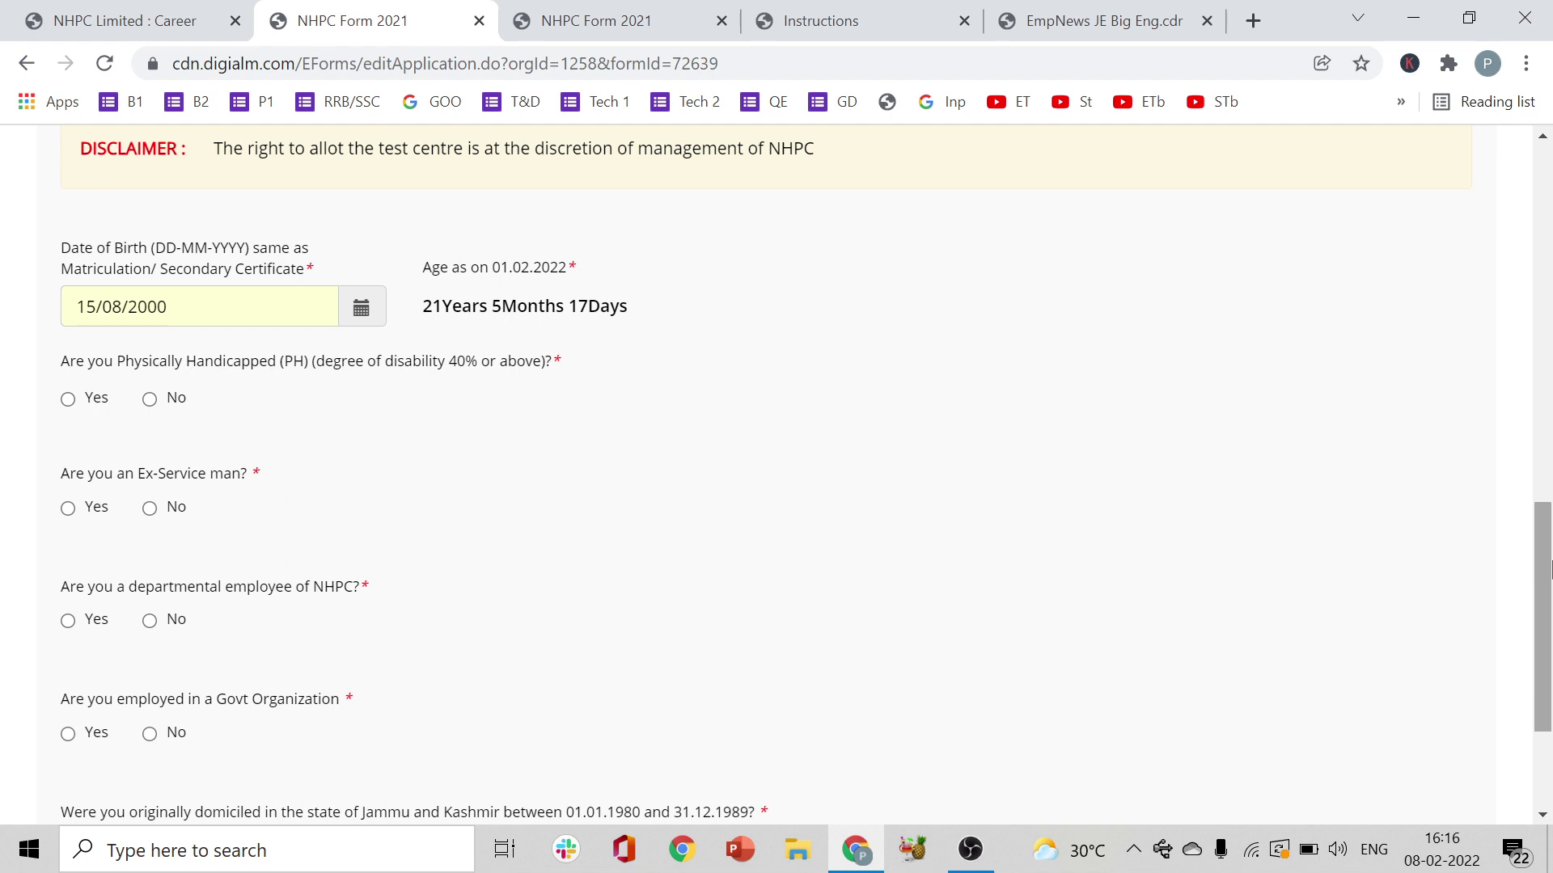
- Answer No to the PH, Ex-Service, Govt Organization and J&K eligibility questions and save them
drag(1549, 568, 1550, 575)
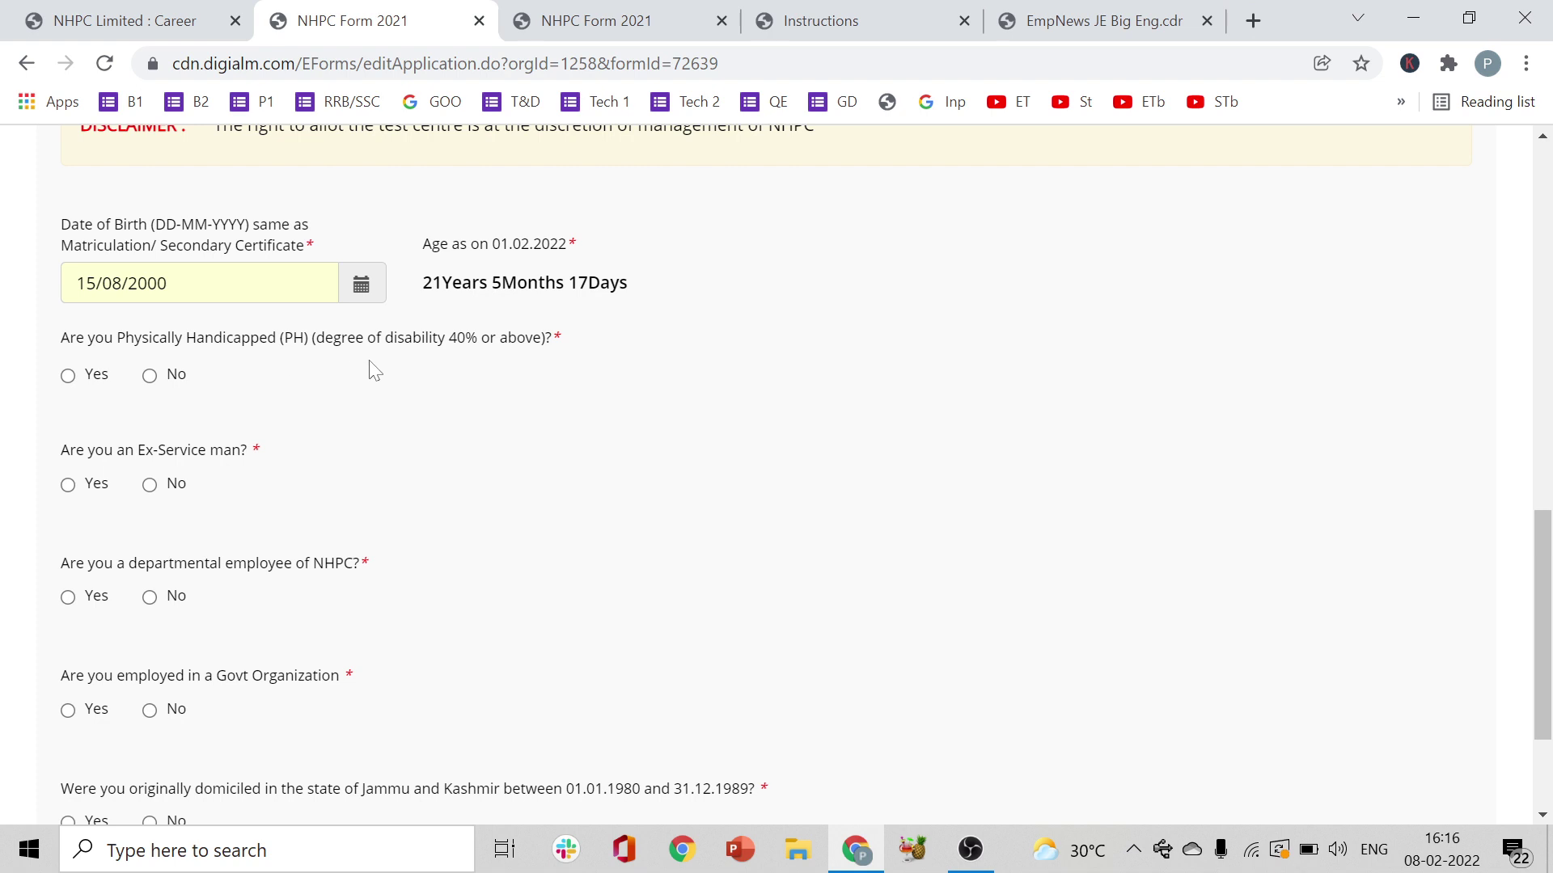
click(151, 375)
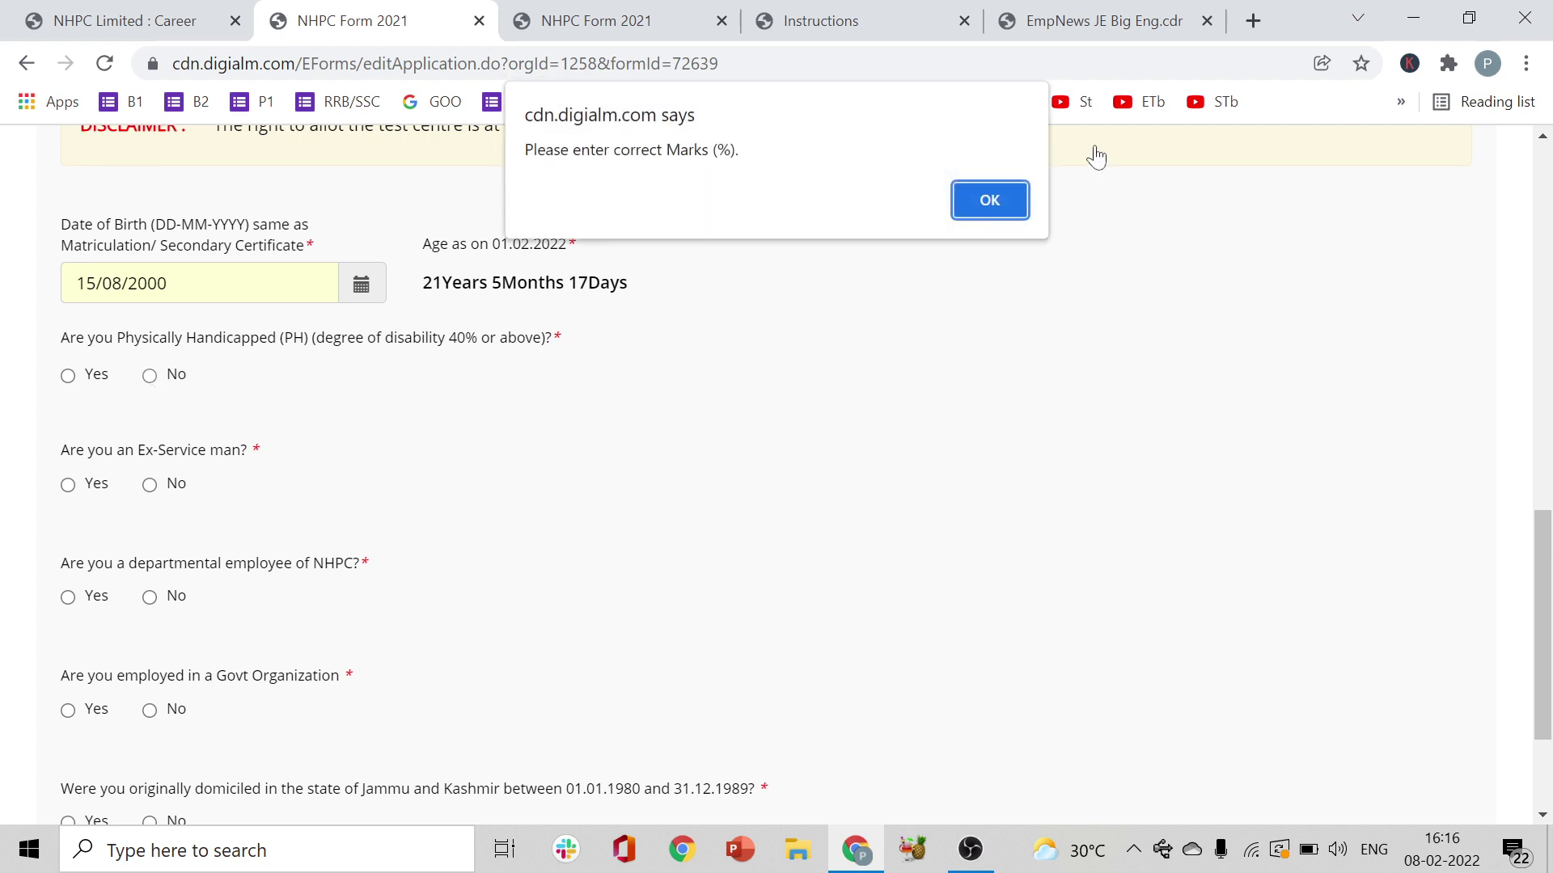
click(978, 202)
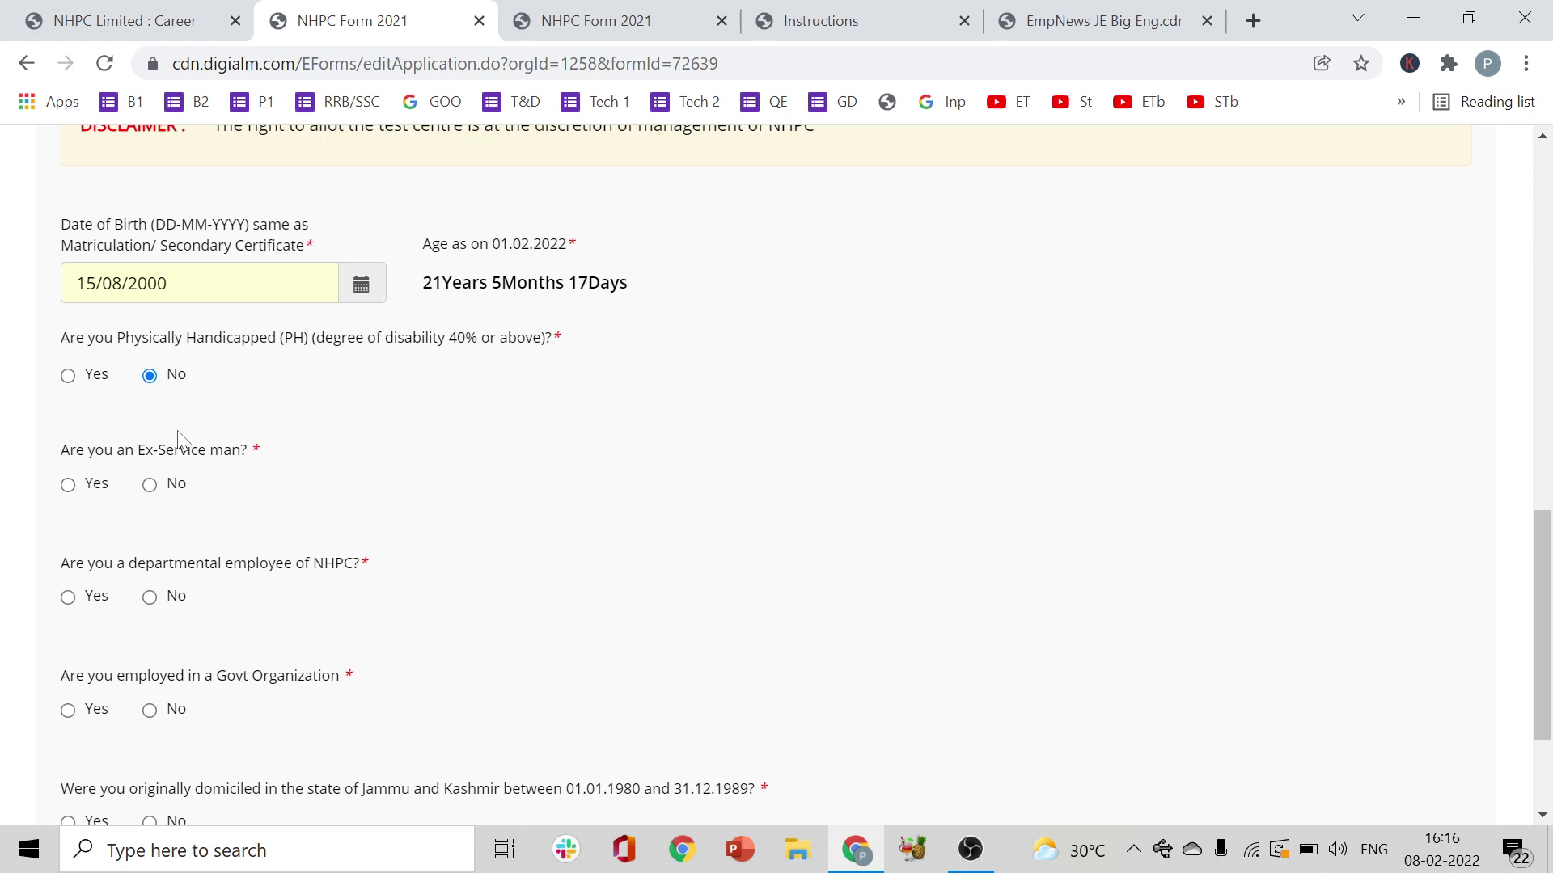
click(150, 485)
drag(1546, 606, 1548, 666)
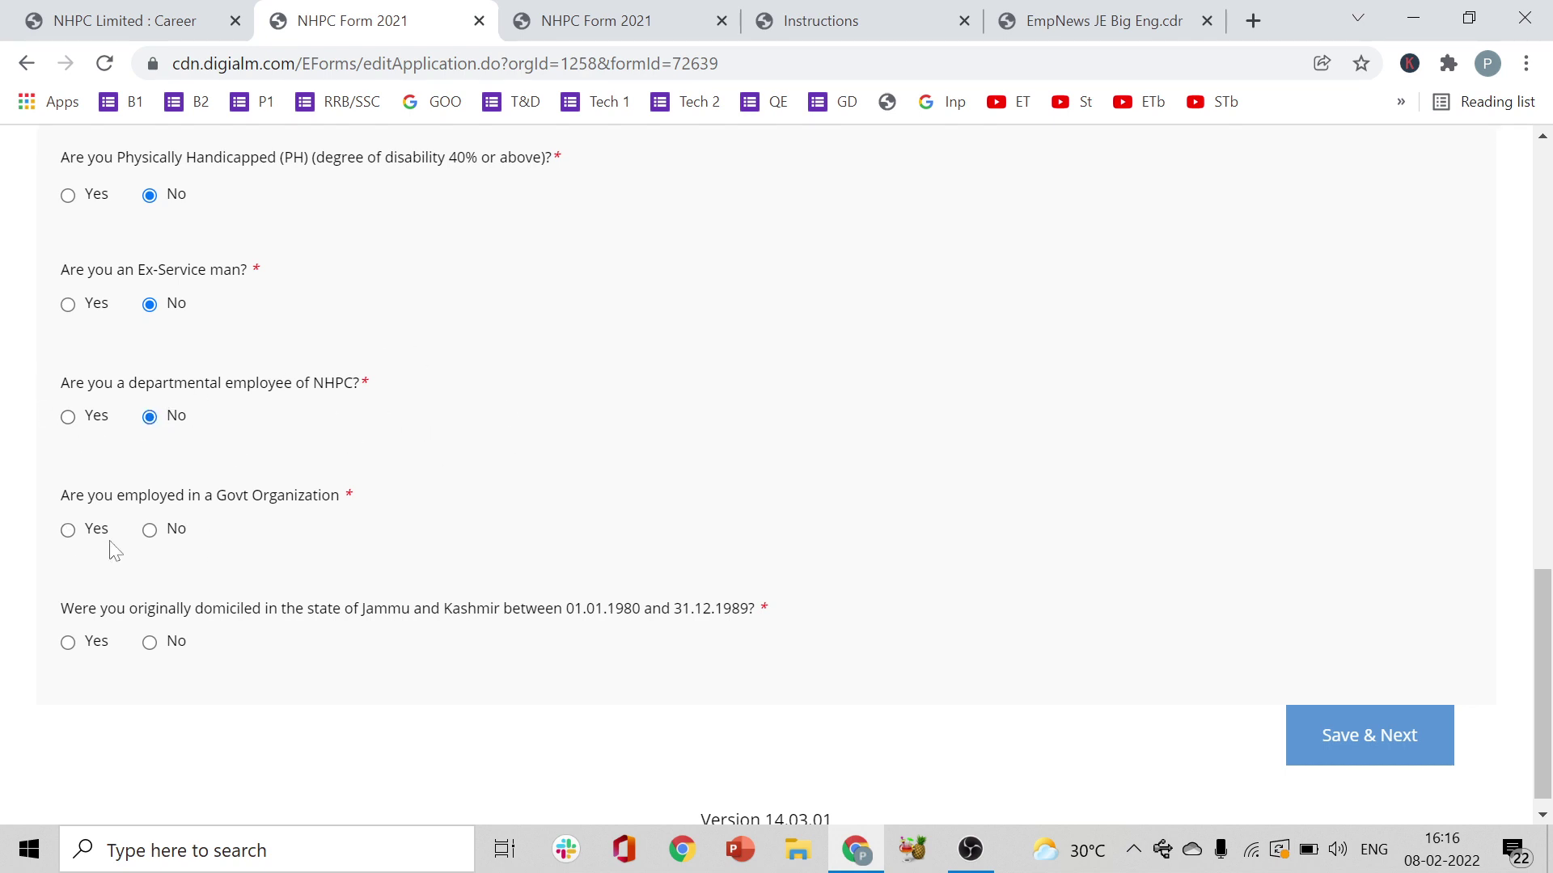
click(150, 532)
scroll(1543, 688, down, 1)
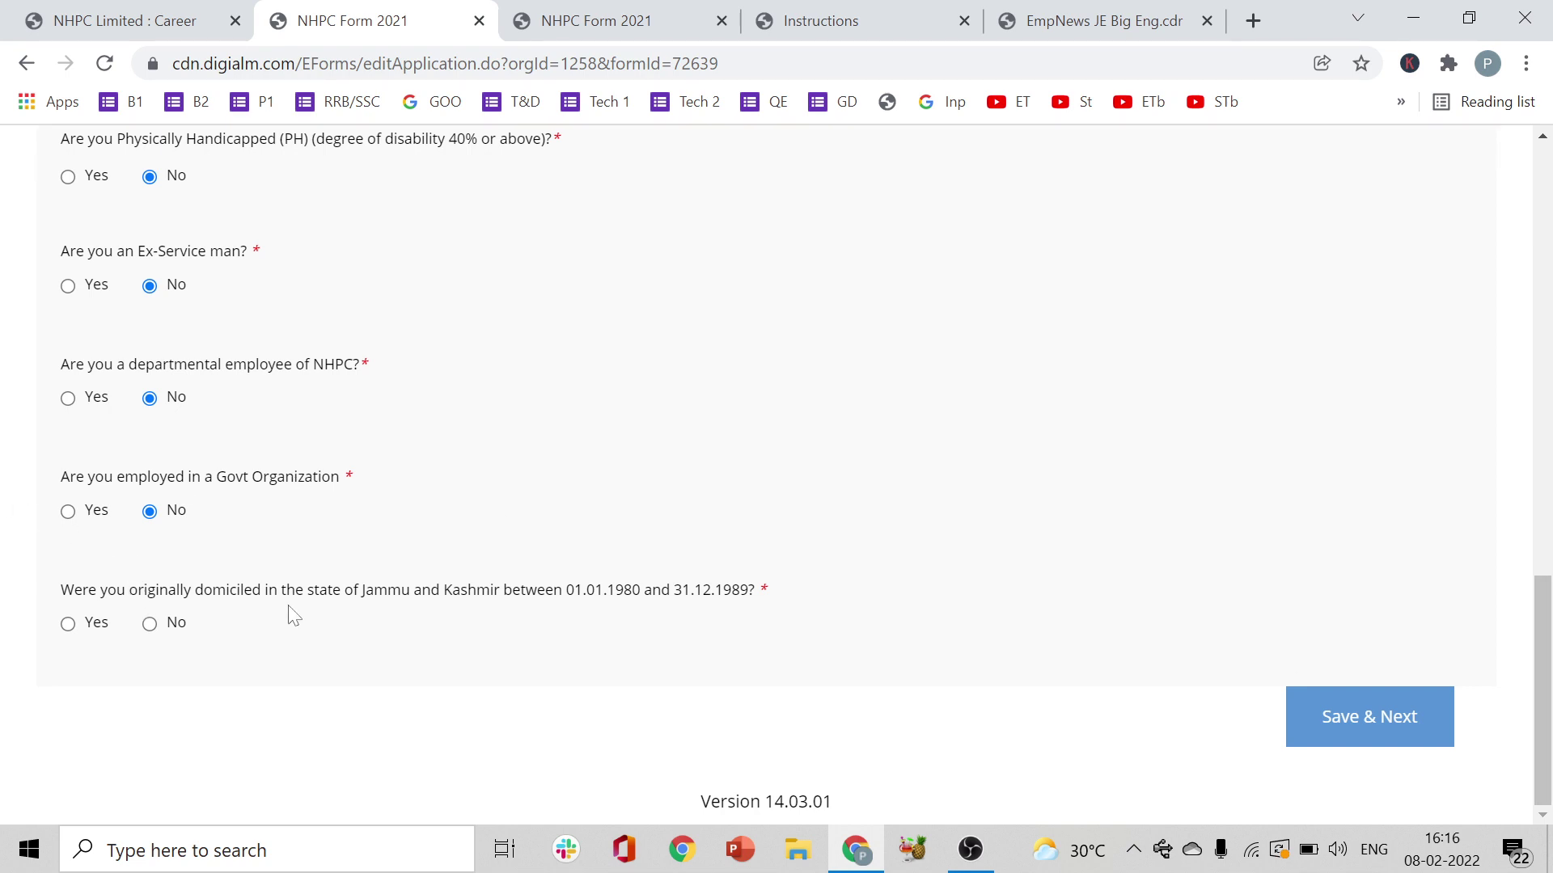
click(150, 624)
click(1394, 736)
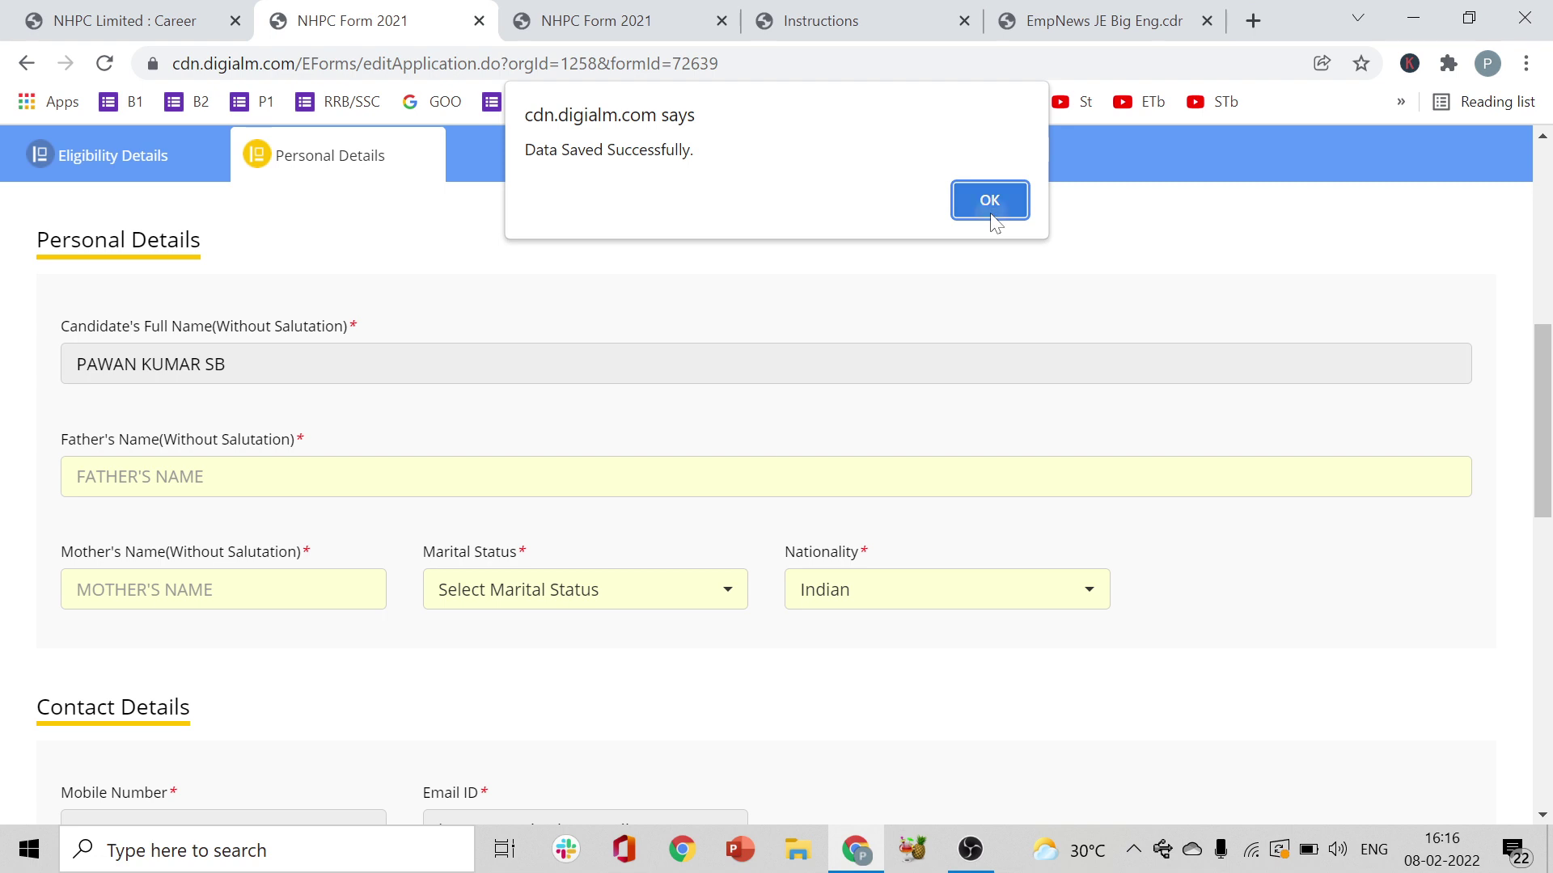
- Acknowledge the saved alert and enter the father's name and mother's name
key(Return)
scroll(1548, 502, down, 3)
drag(1549, 503, 1549, 466)
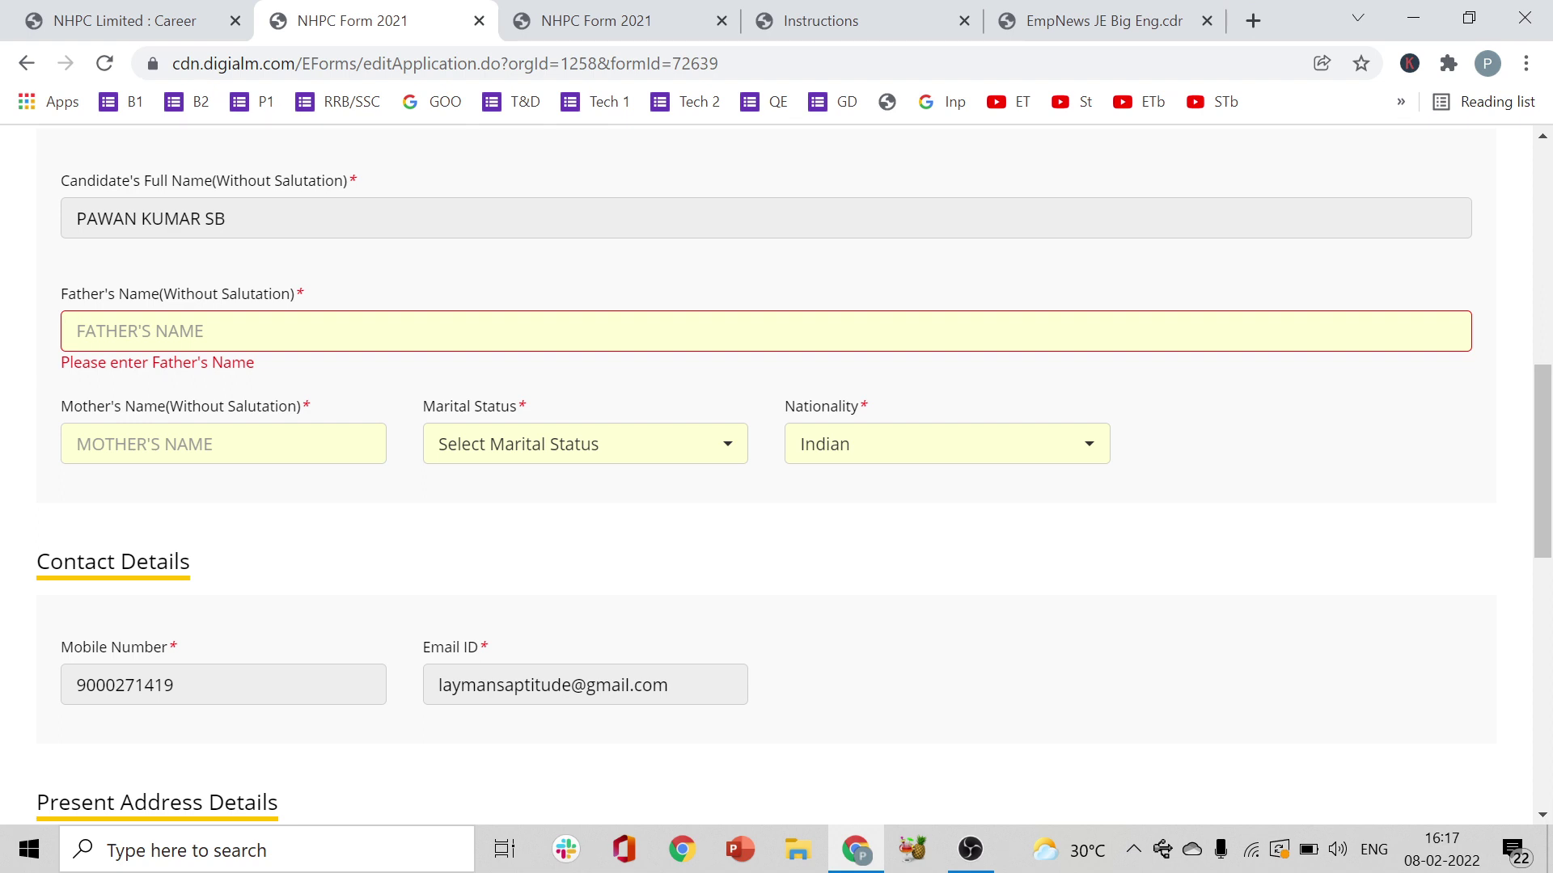
text(S)
key(BackSpace)
text(PAWAN)
key(BackSpace)
key(BackSpace)
key(BackSpace)
key(BackSpace)
key(BackSpace)
key(Tab)
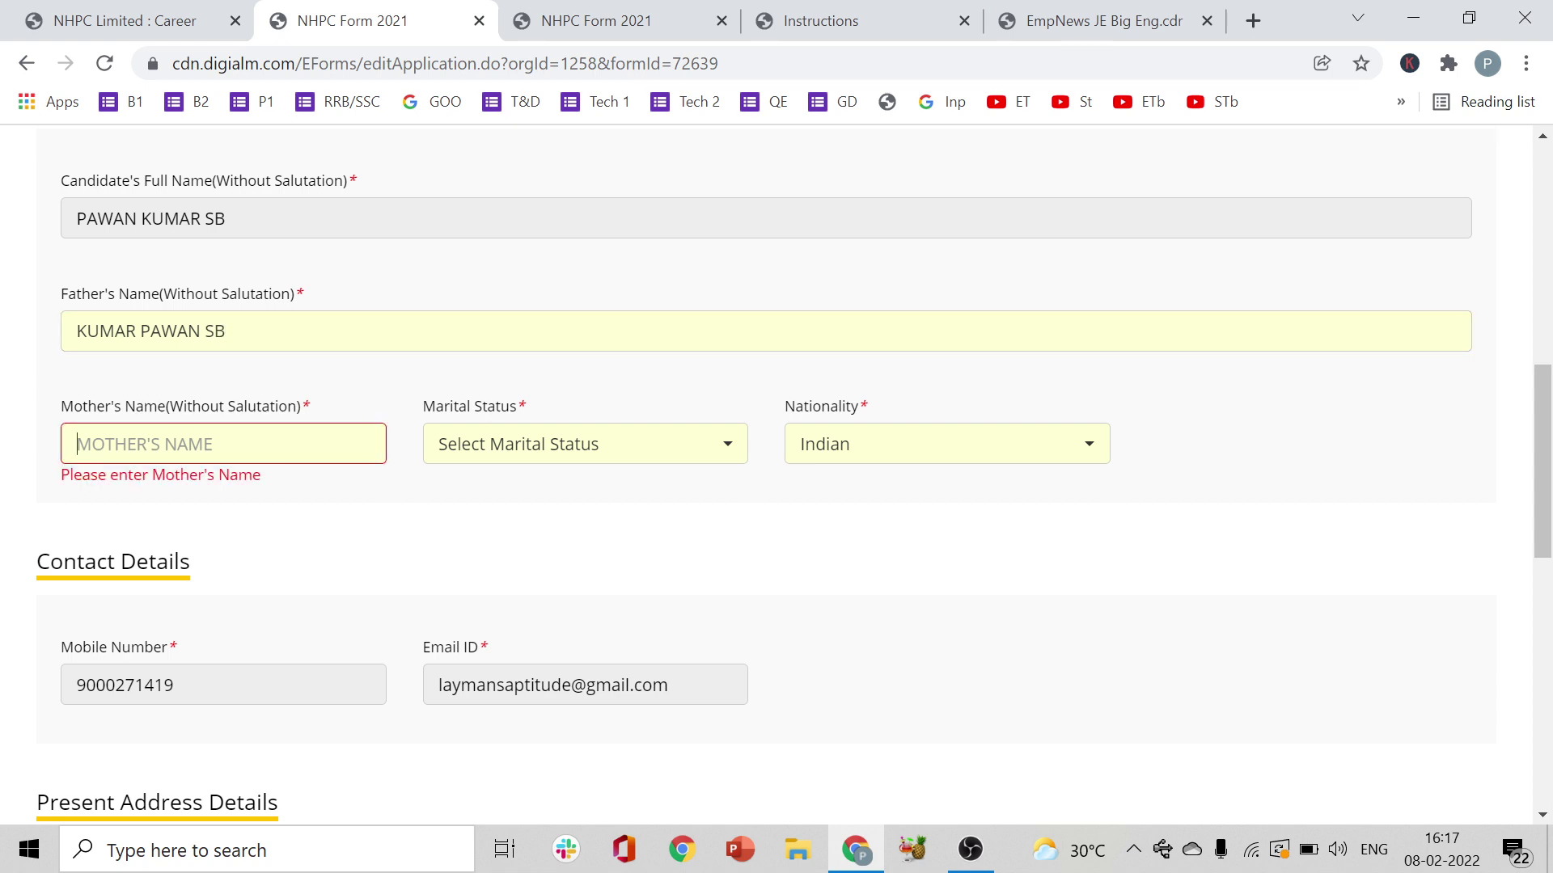
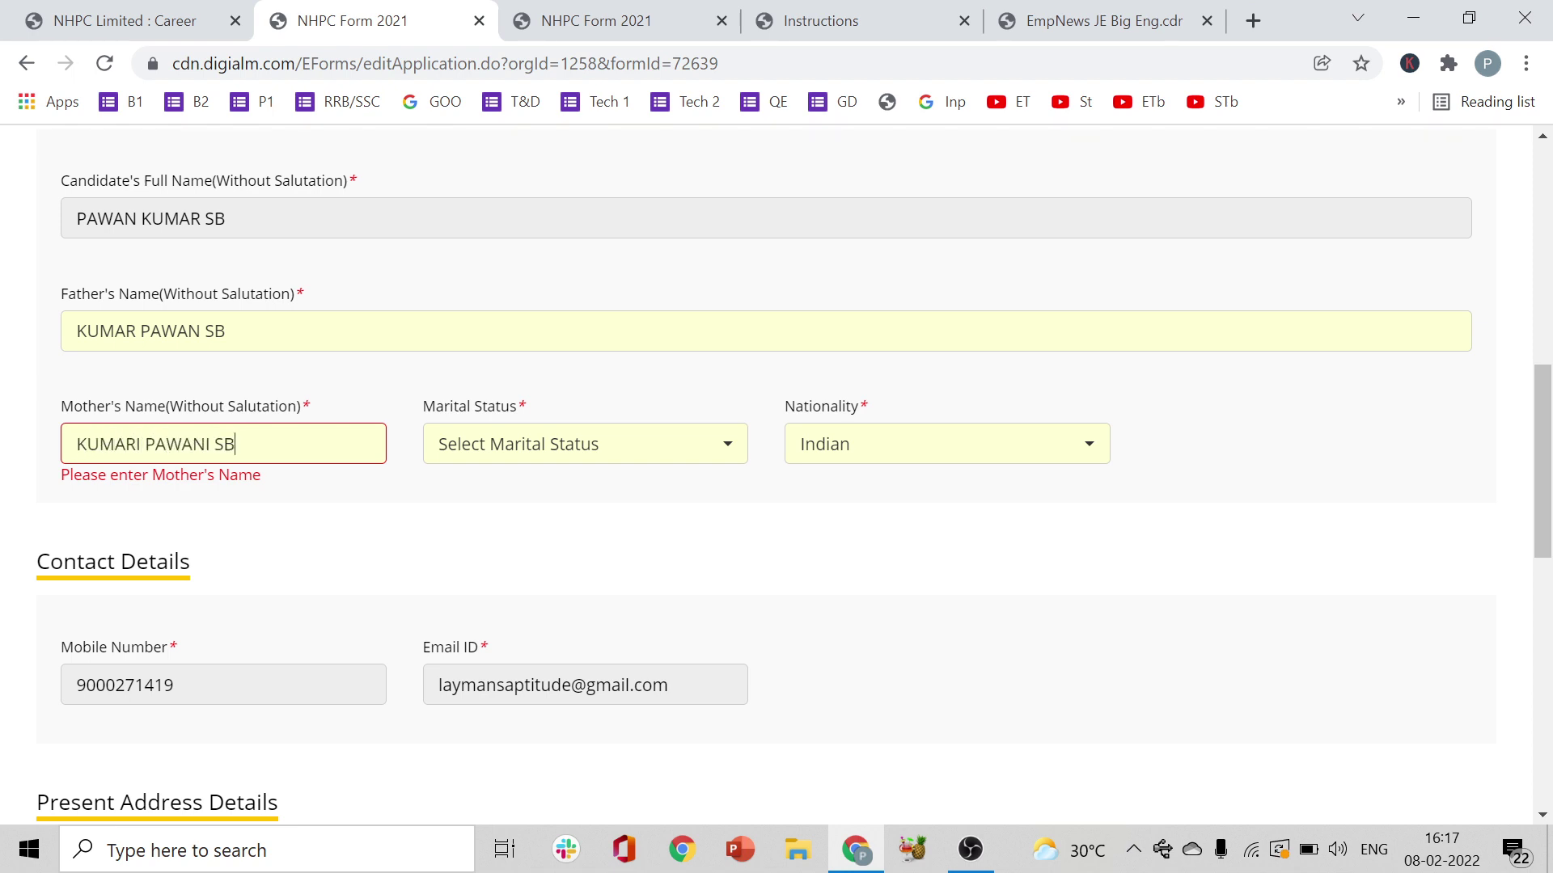
- Set marital status to Unmarried and nationality to Indian
click(584, 445)
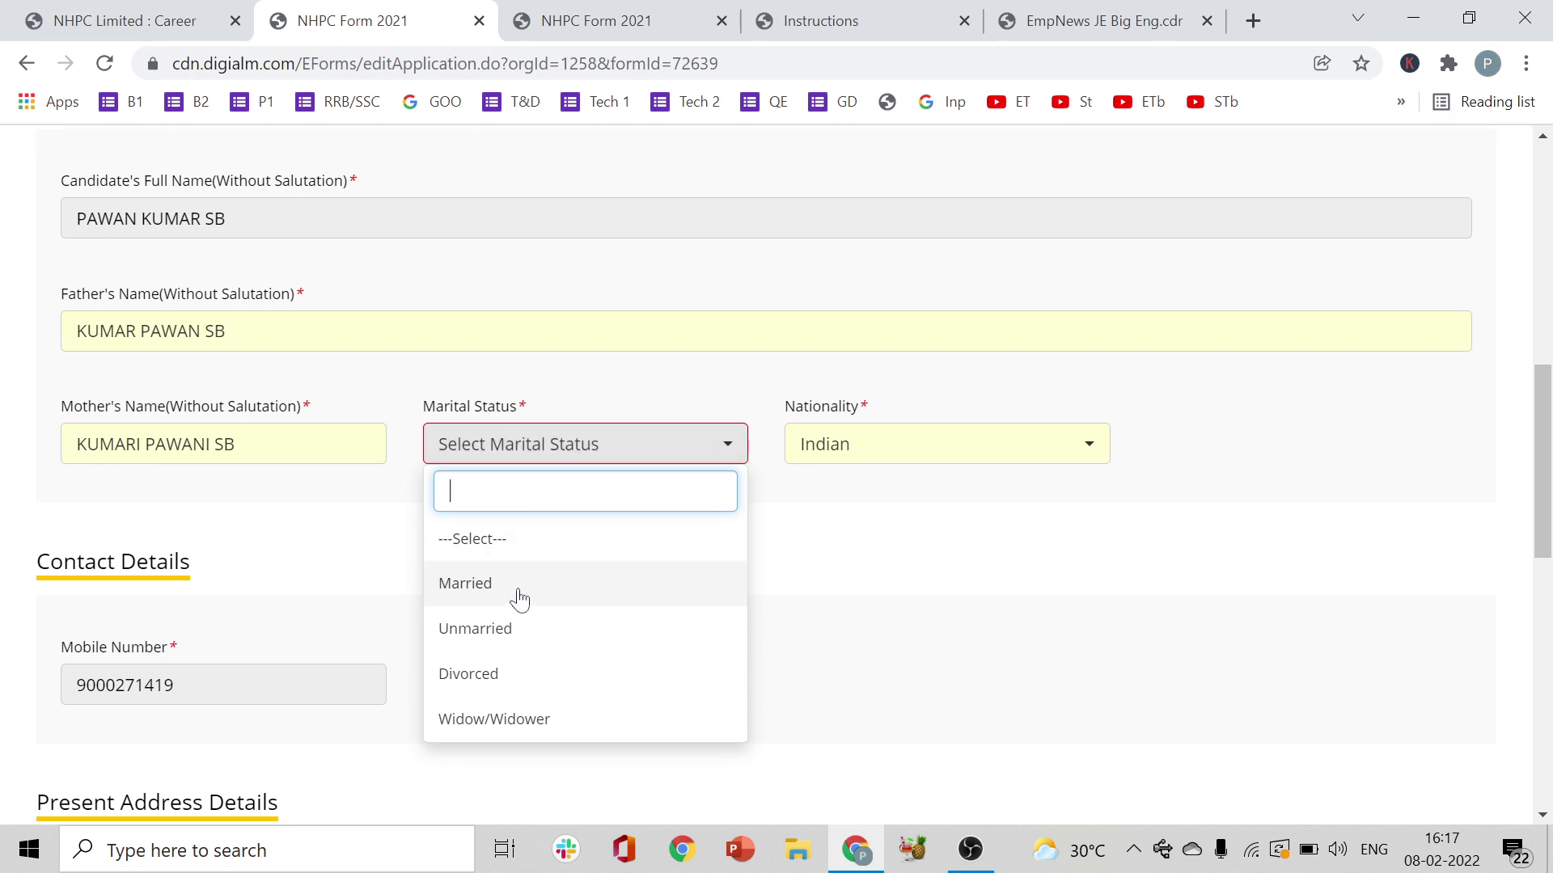
click(518, 629)
click(995, 454)
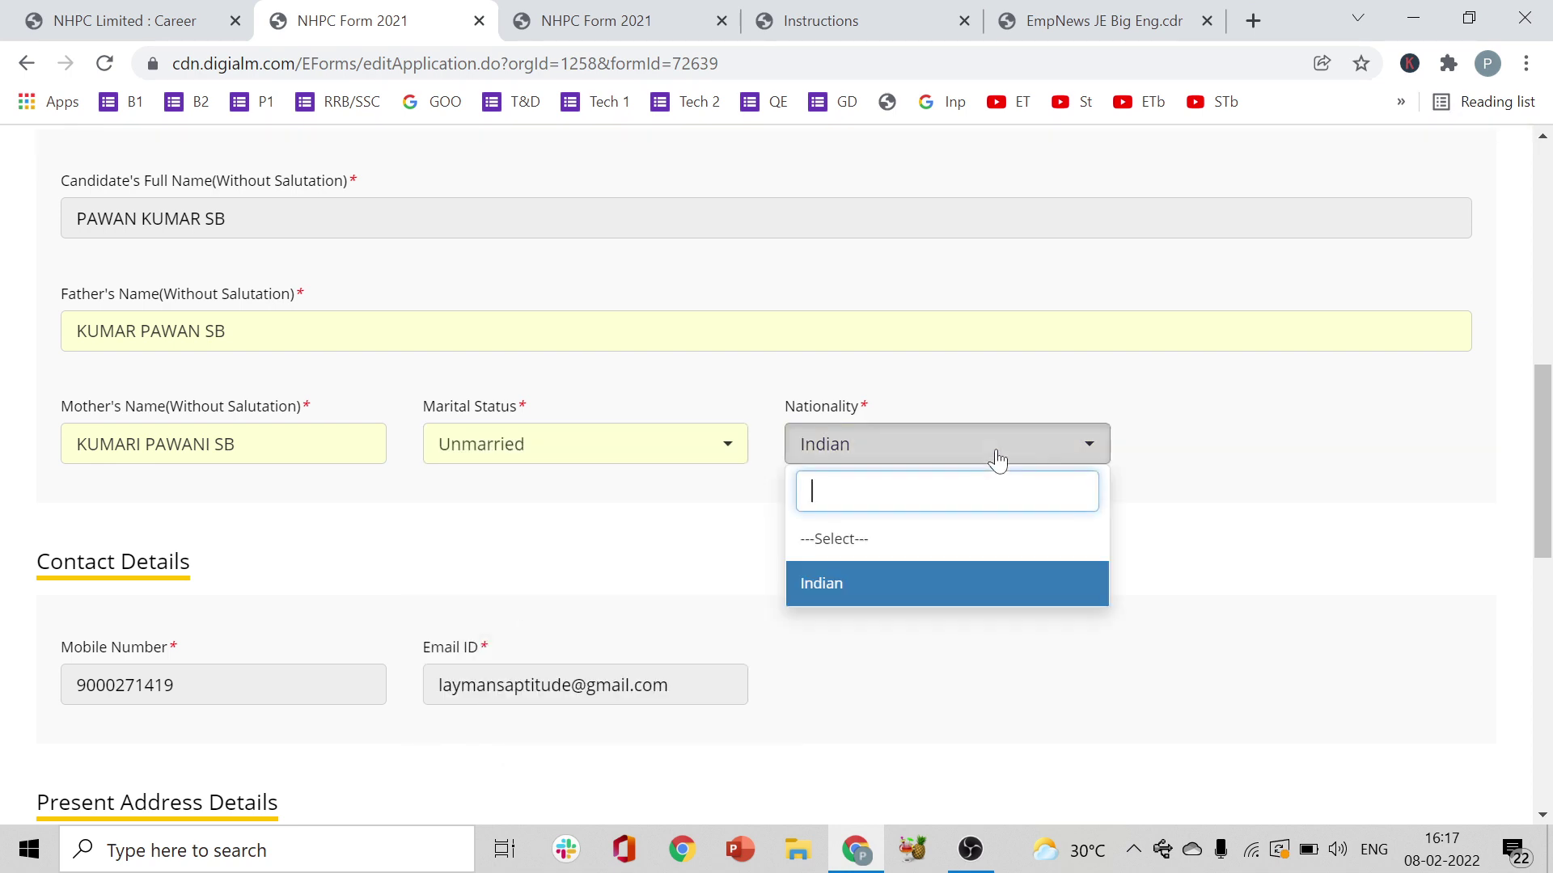
click(909, 605)
- Scroll the form down to the Present and Permanent Address Details sections
scroll(653, 444, down, 2)
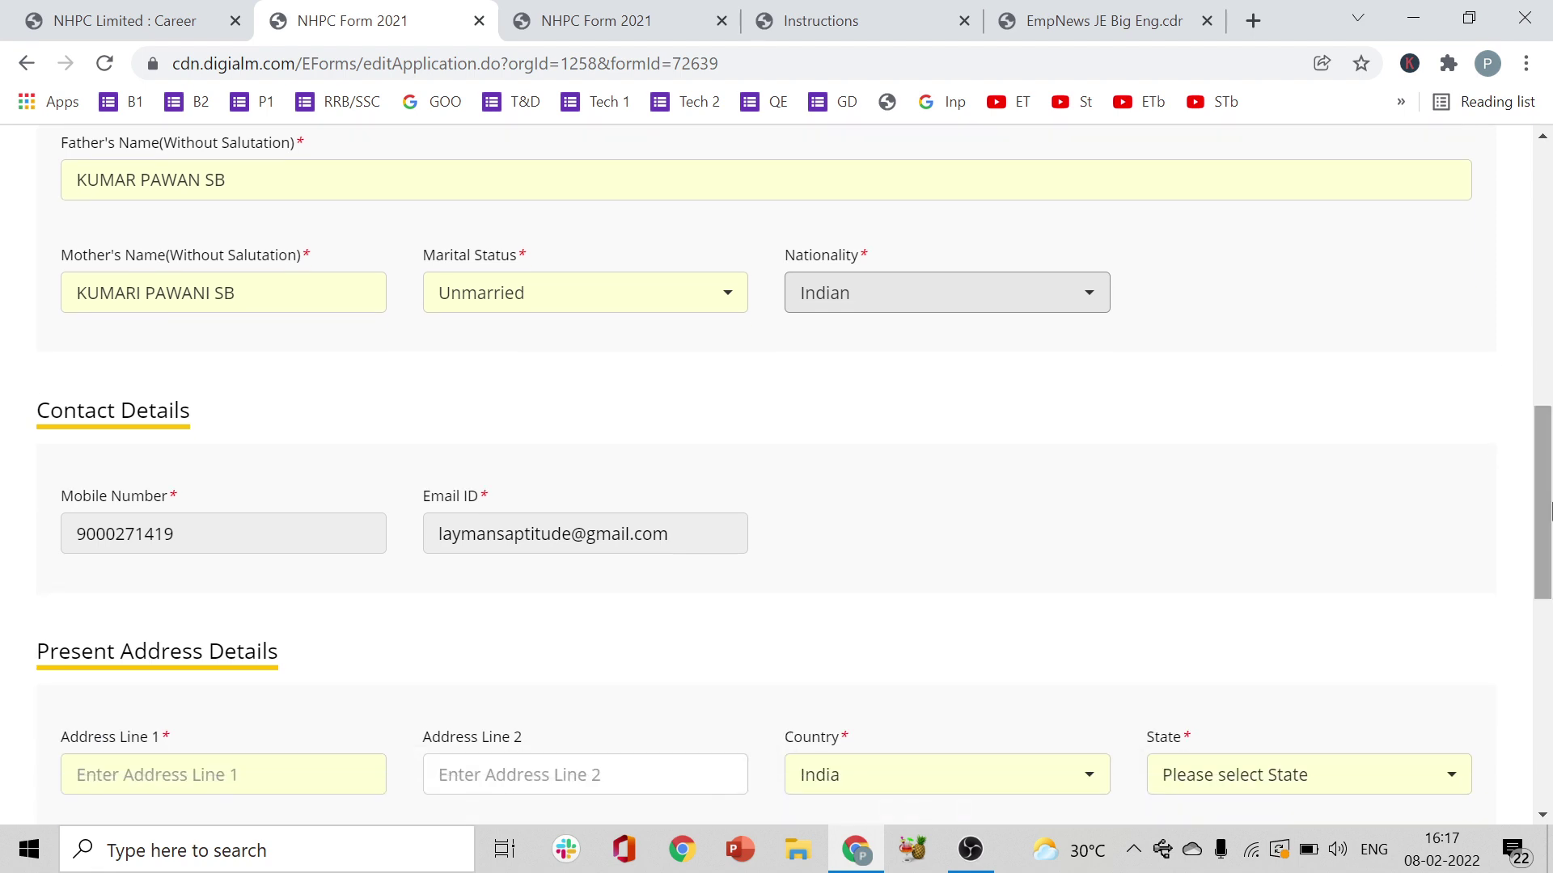
scroll(271, 421, down, 5)
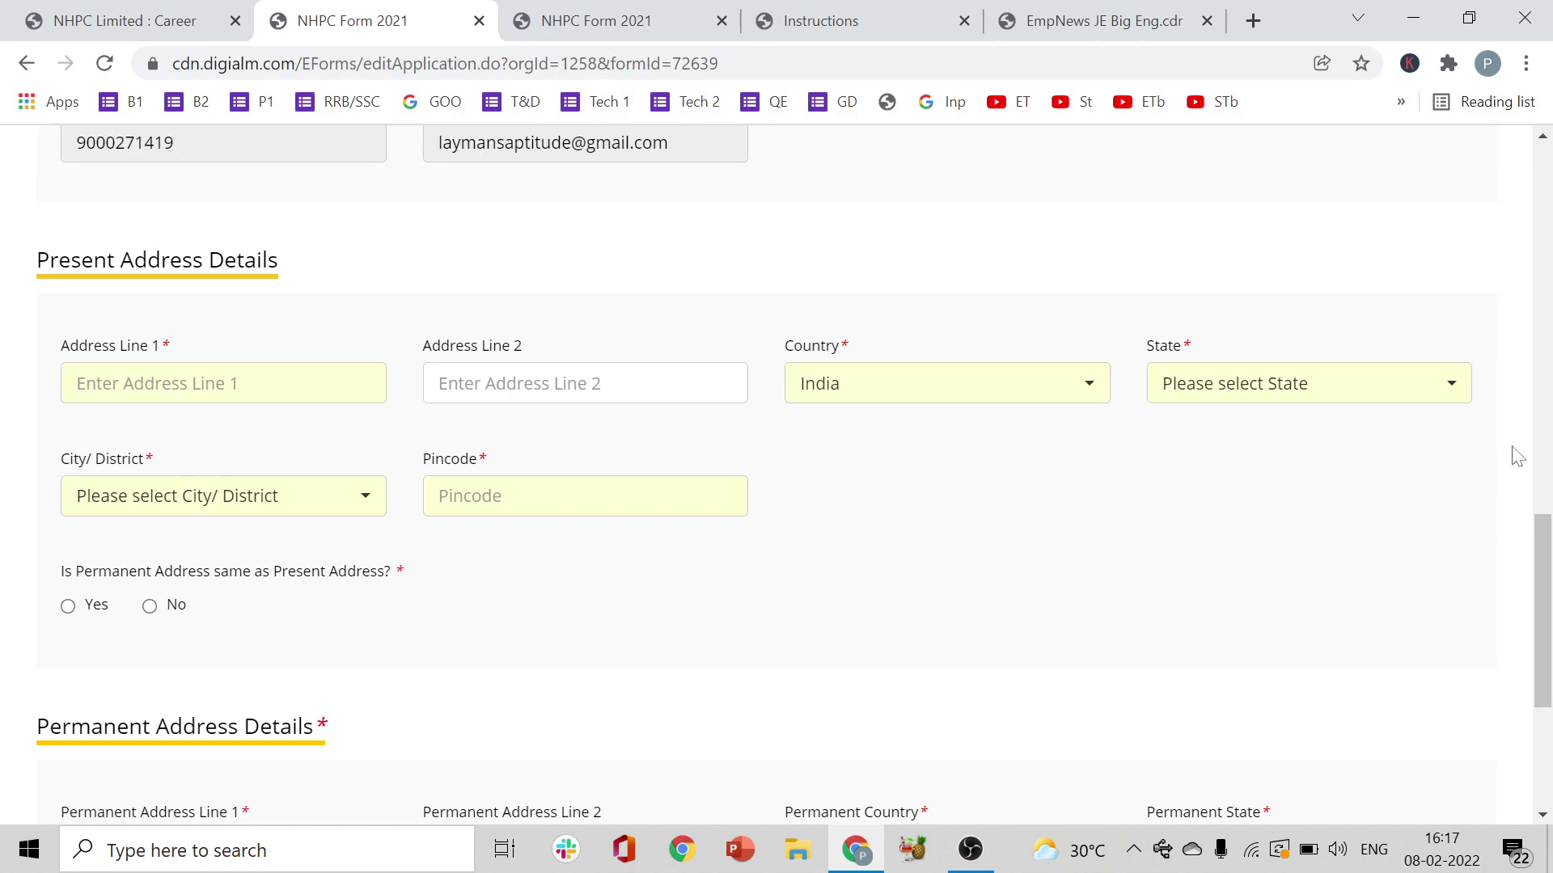
drag(1548, 555, 1548, 598)
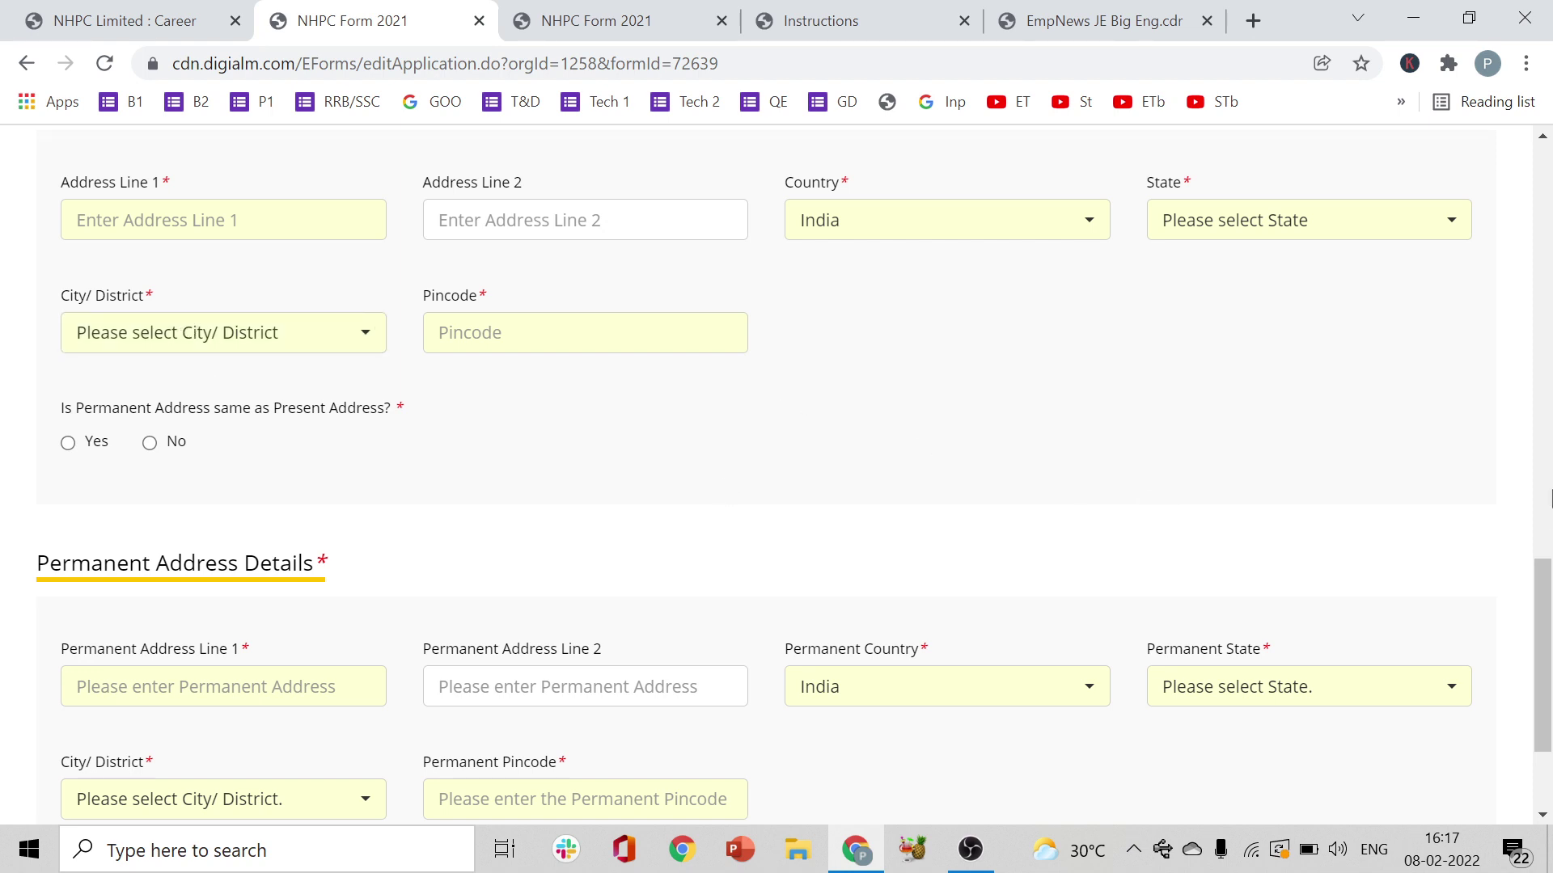
drag(1546, 610, 1548, 605)
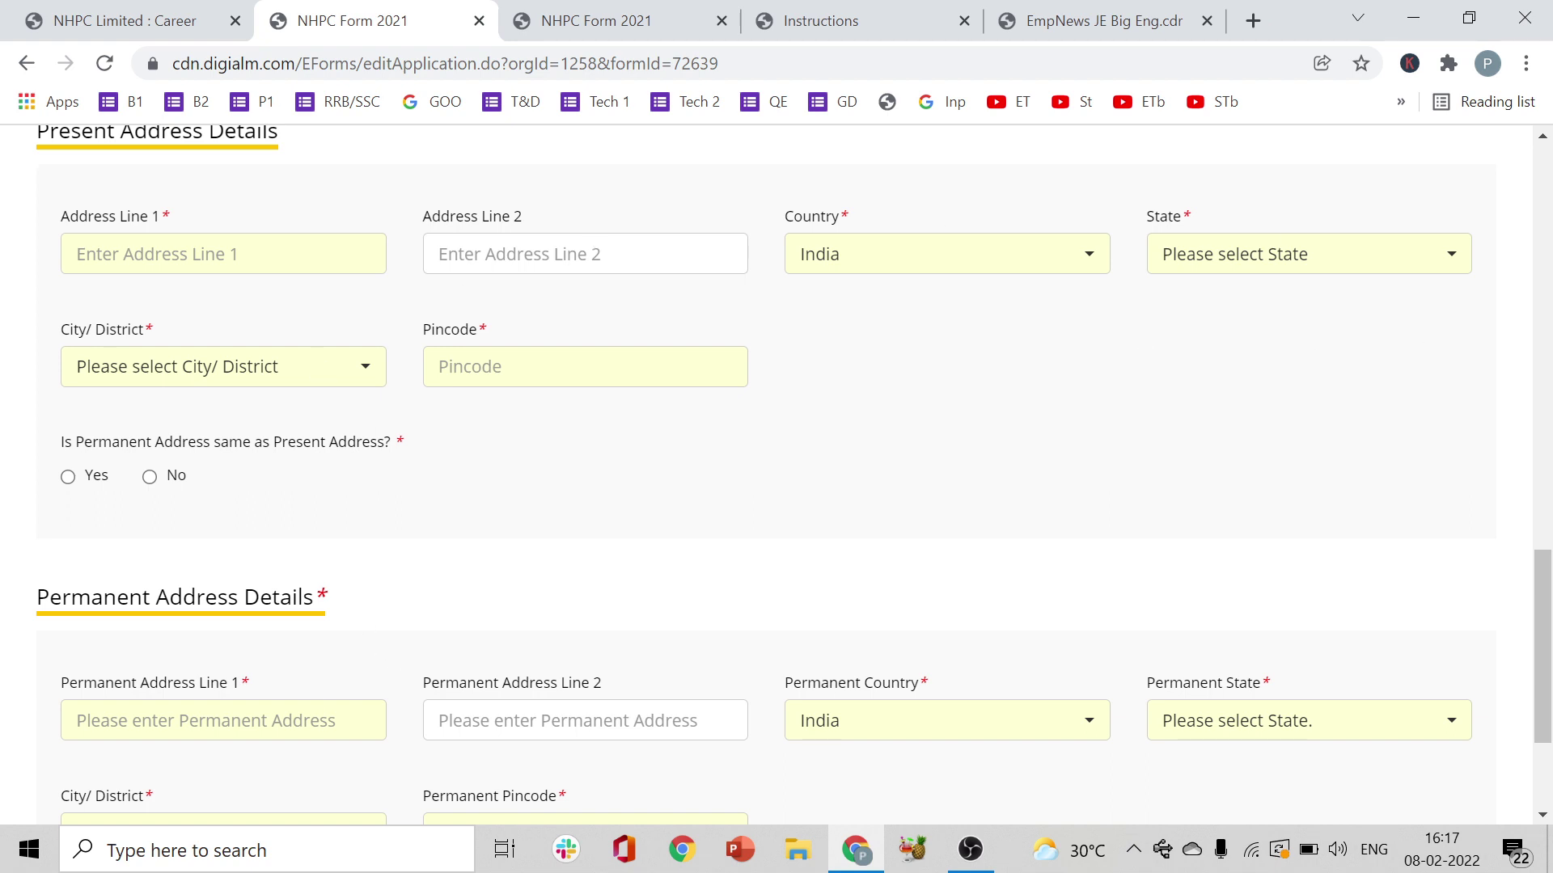
- Fill in the first present address line, leaving the second line empty
click(161, 255)
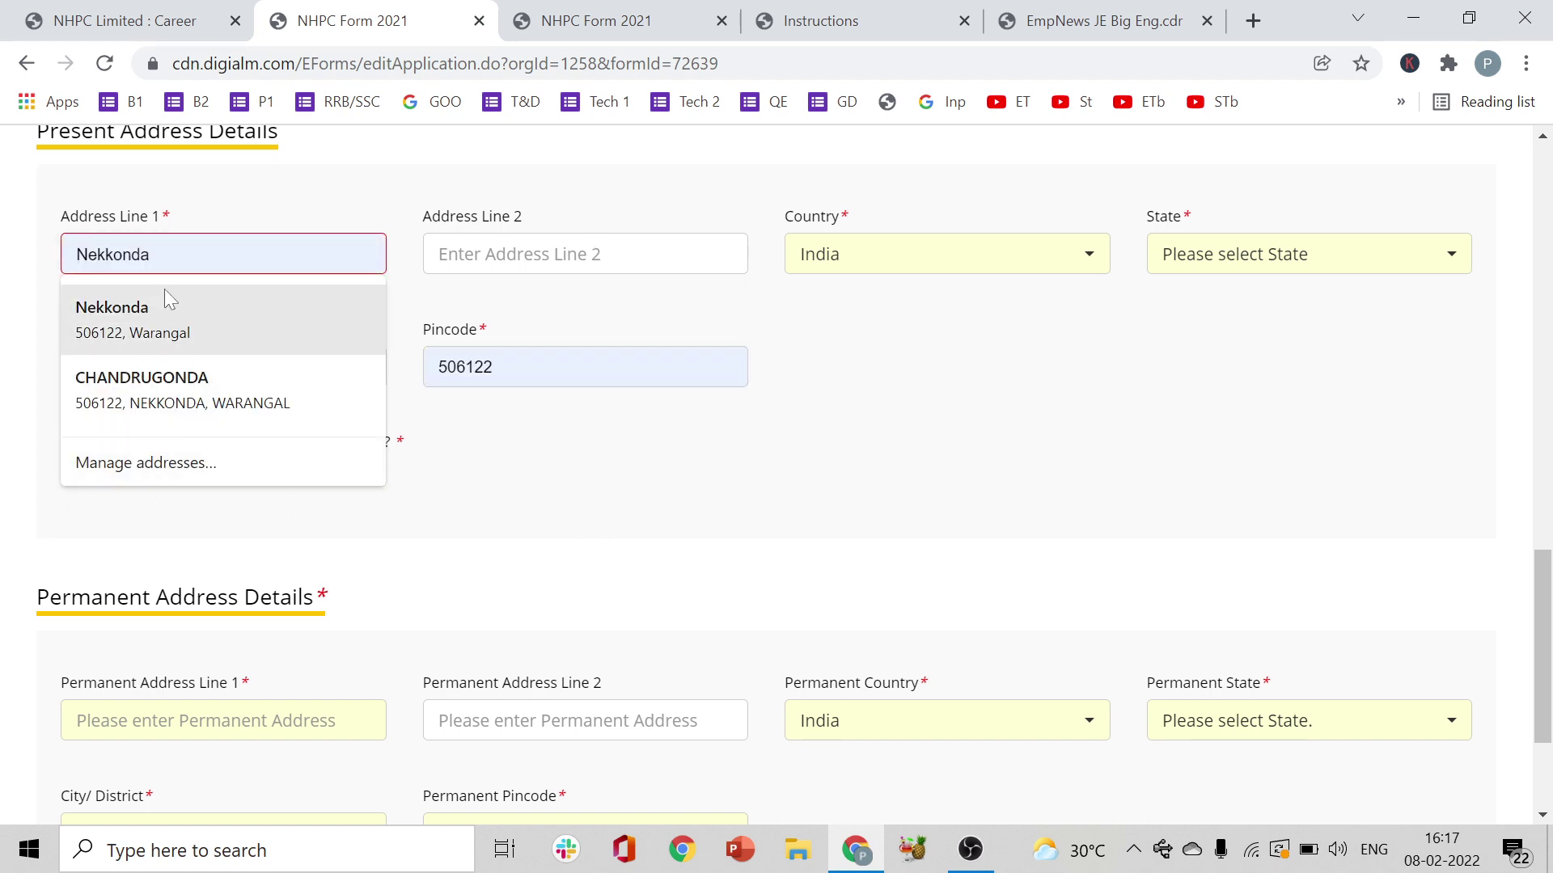
click(256, 228)
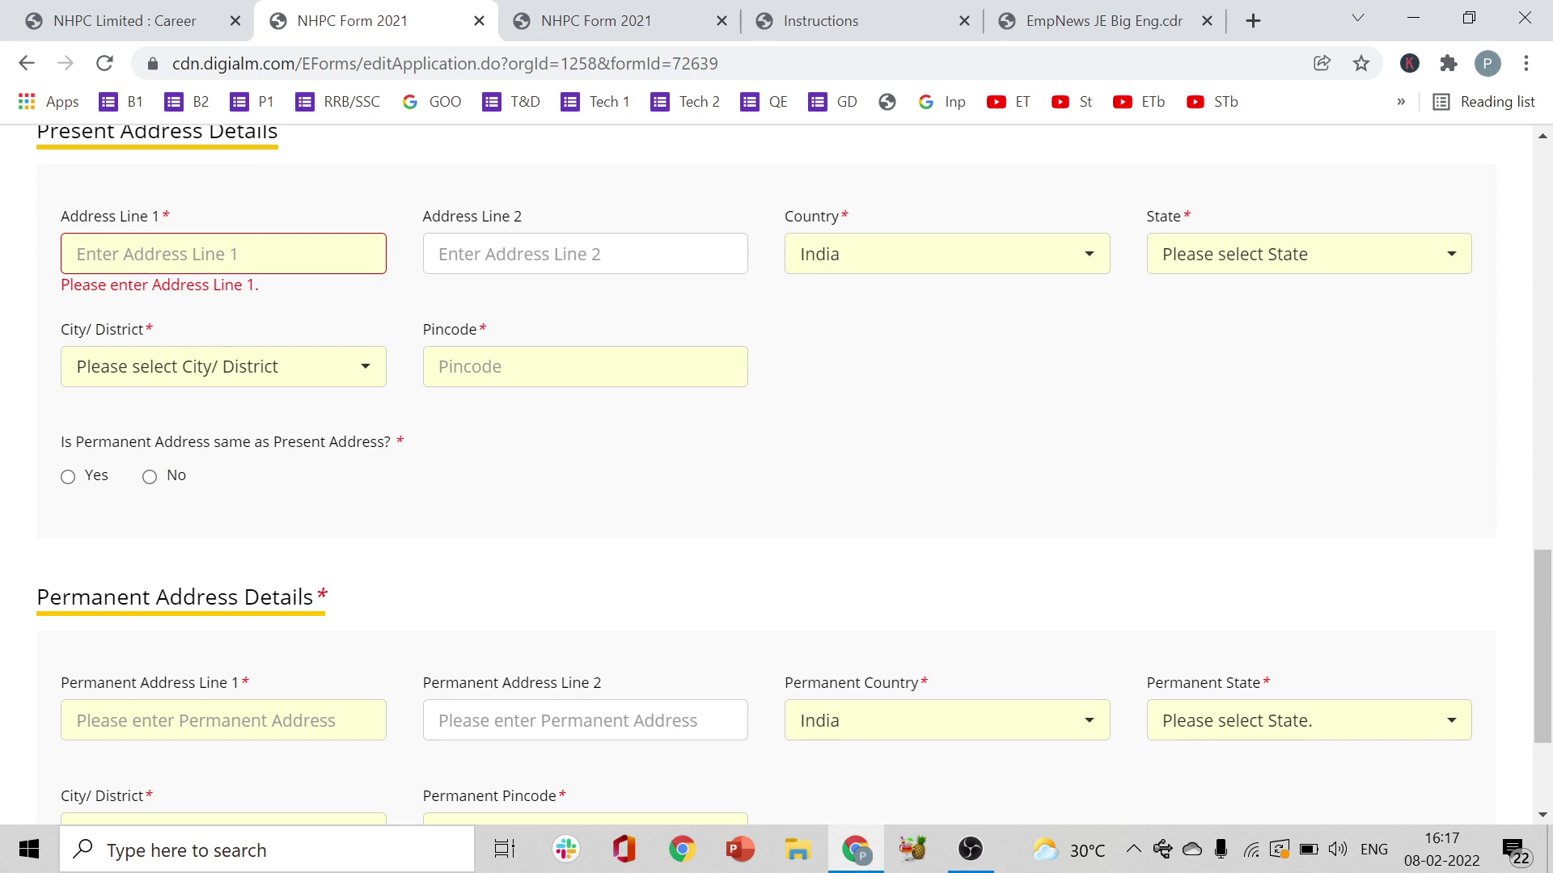
key(Down)
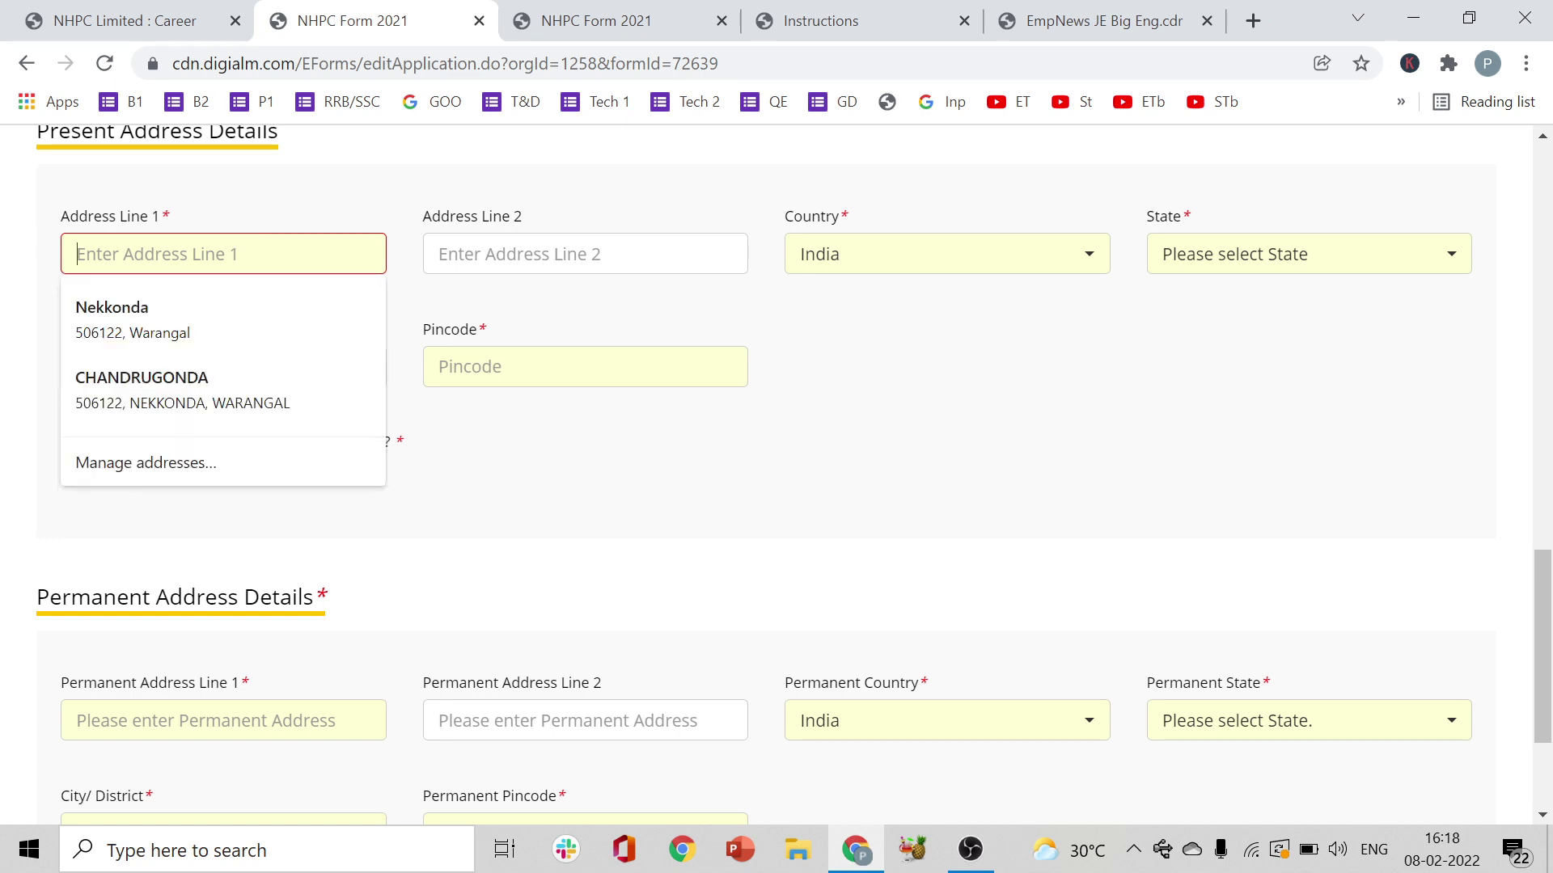
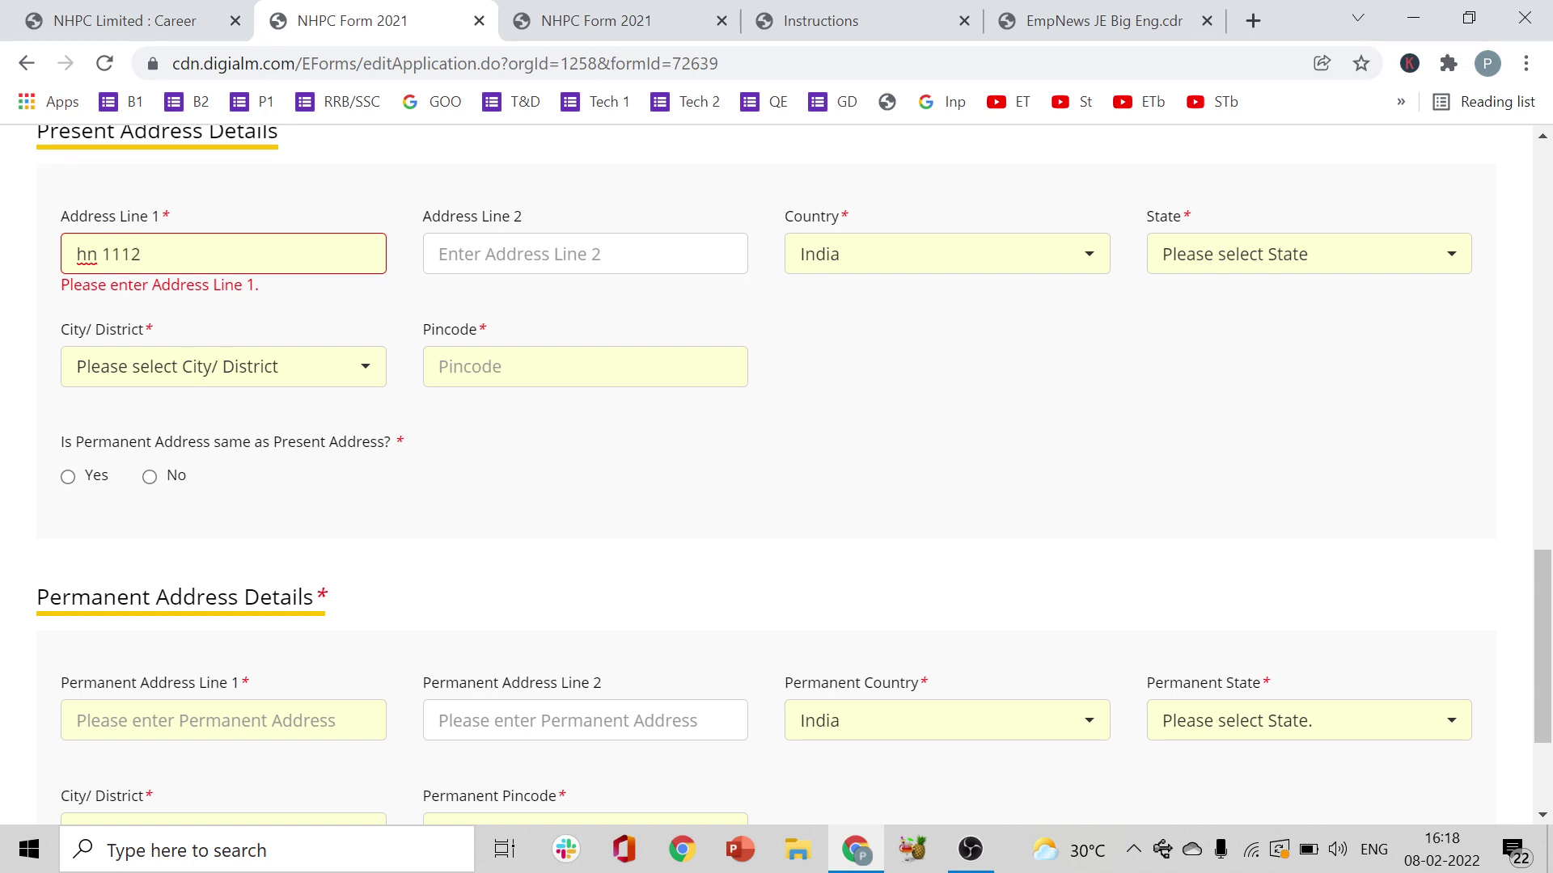
click(441, 254)
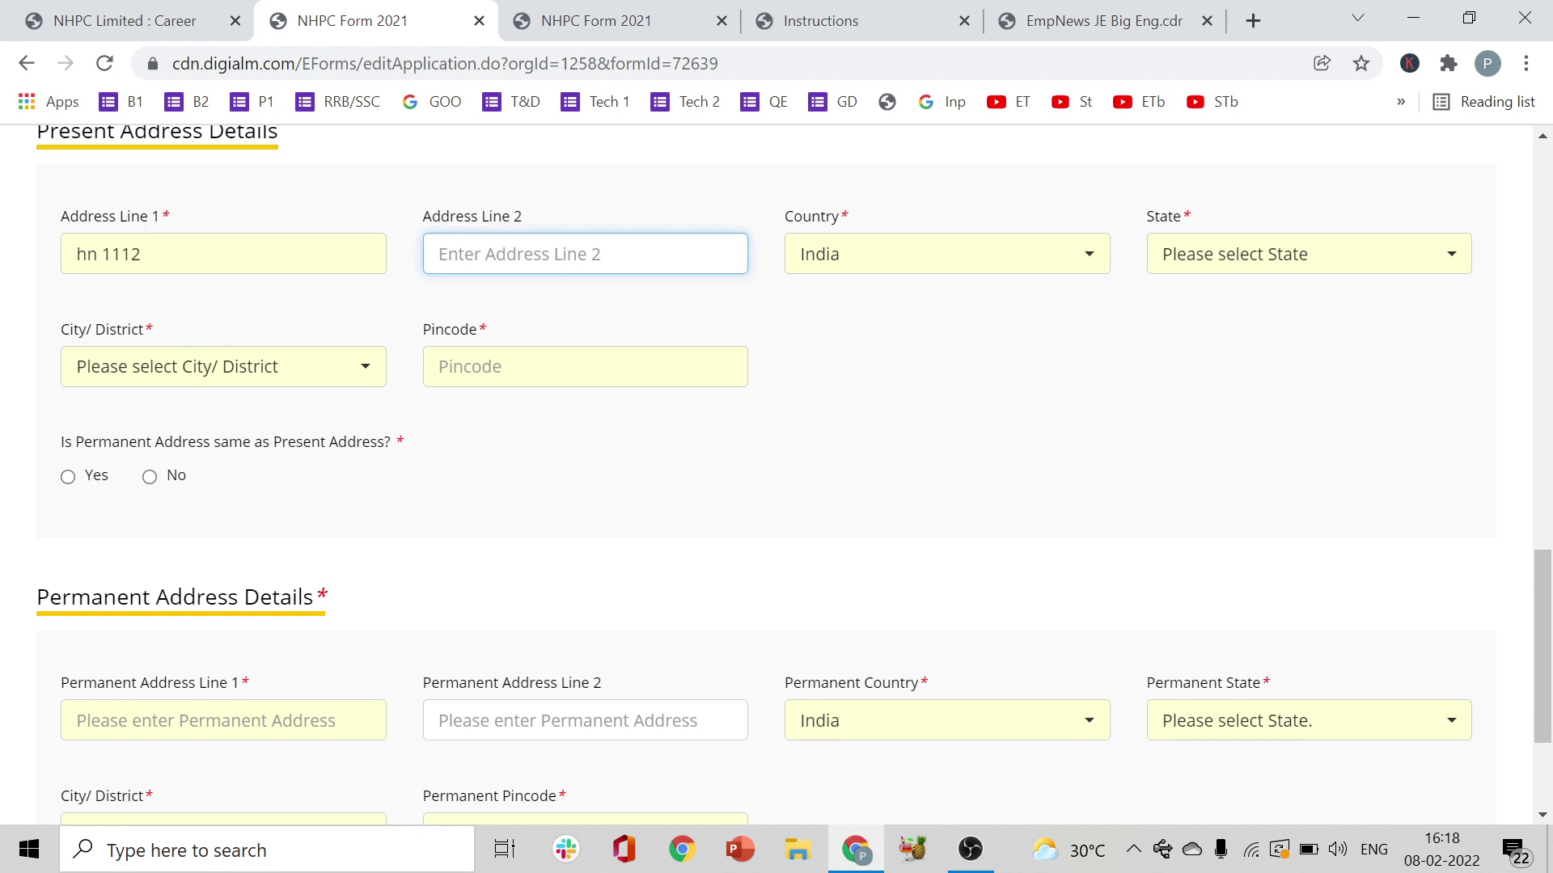
click(946, 254)
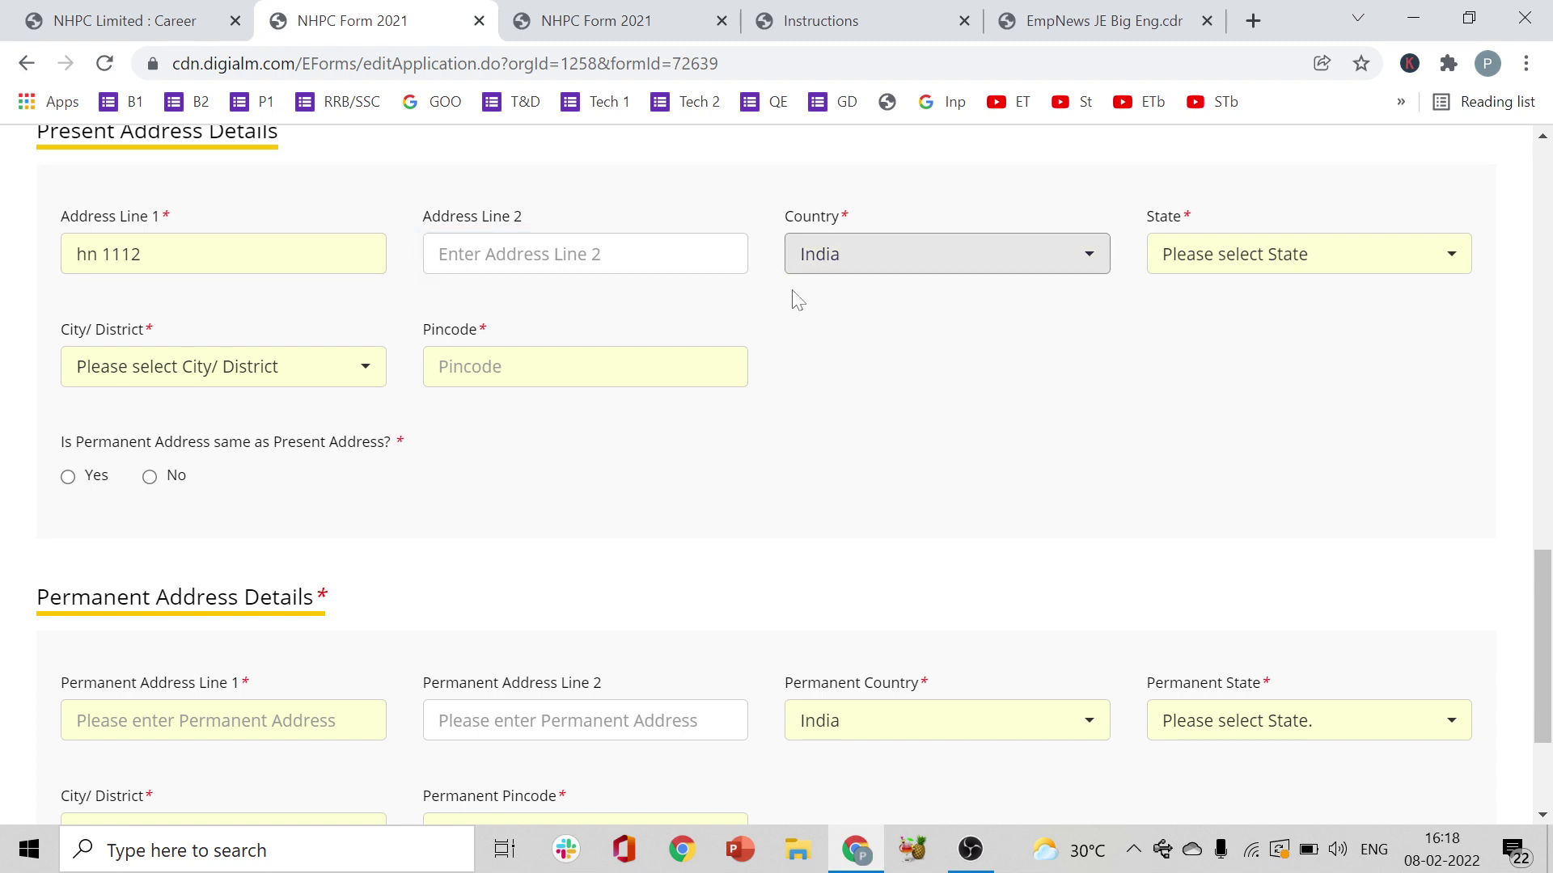
- Set country India, state Telangana and district Warangal for the present address
click(1027, 267)
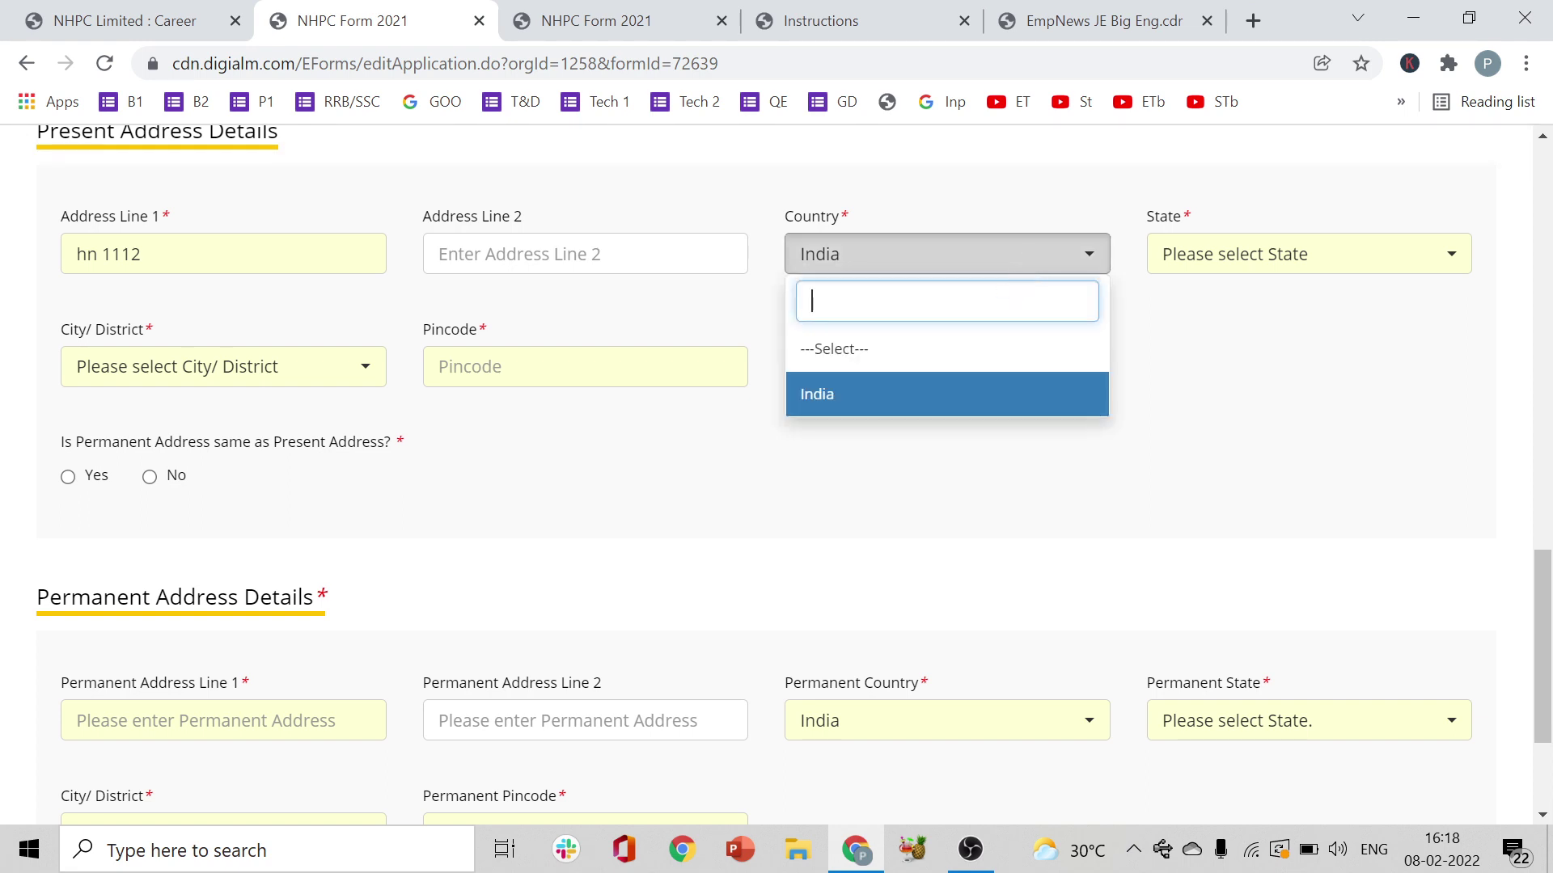
click(967, 422)
click(1258, 260)
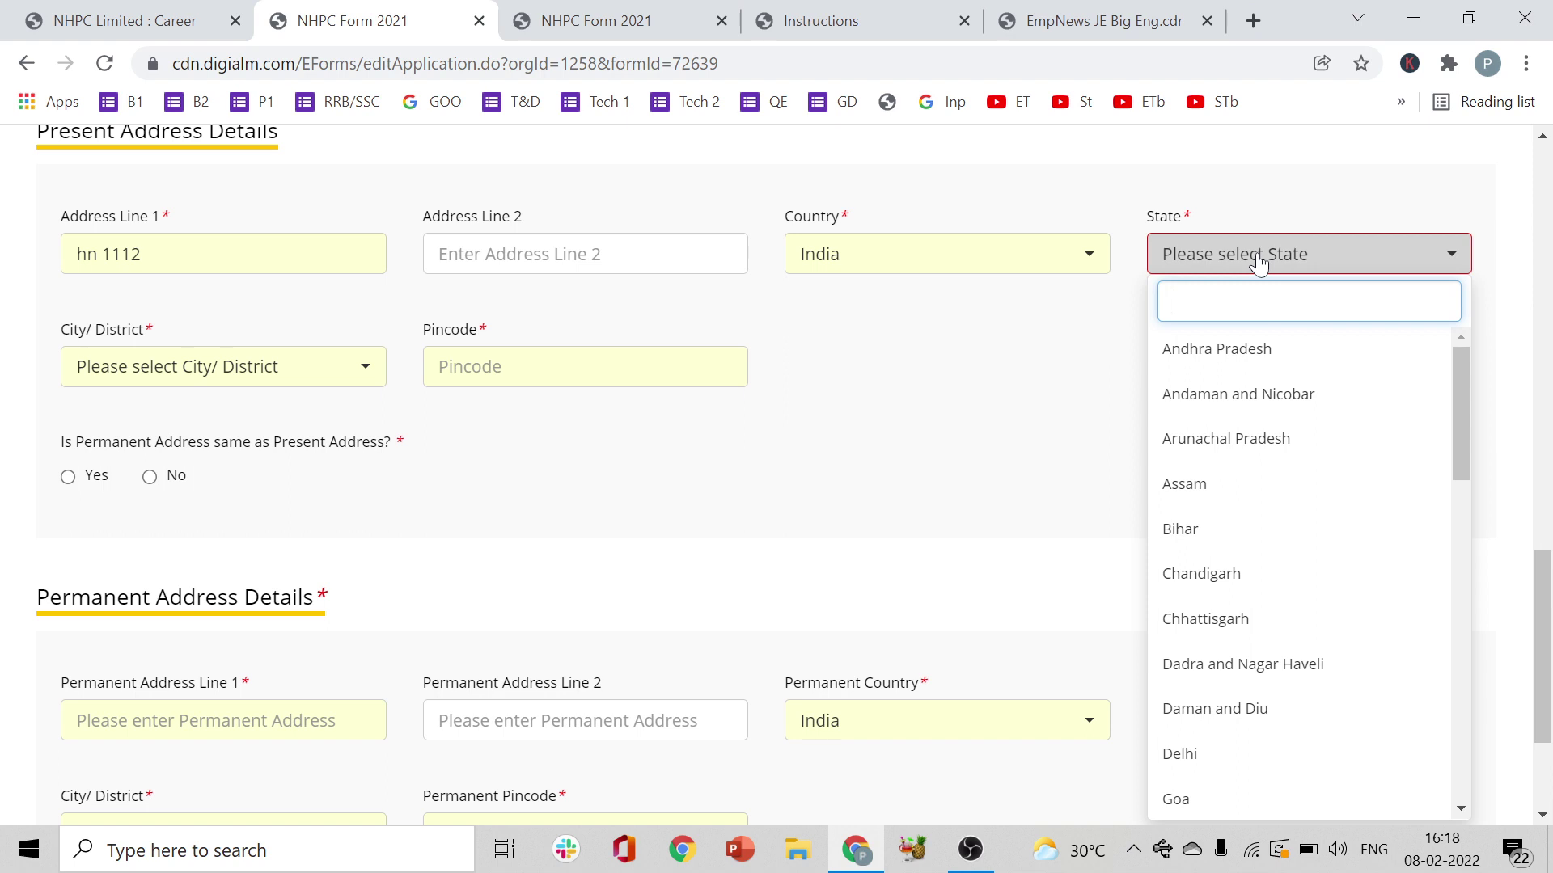
text(telan)
click(1239, 350)
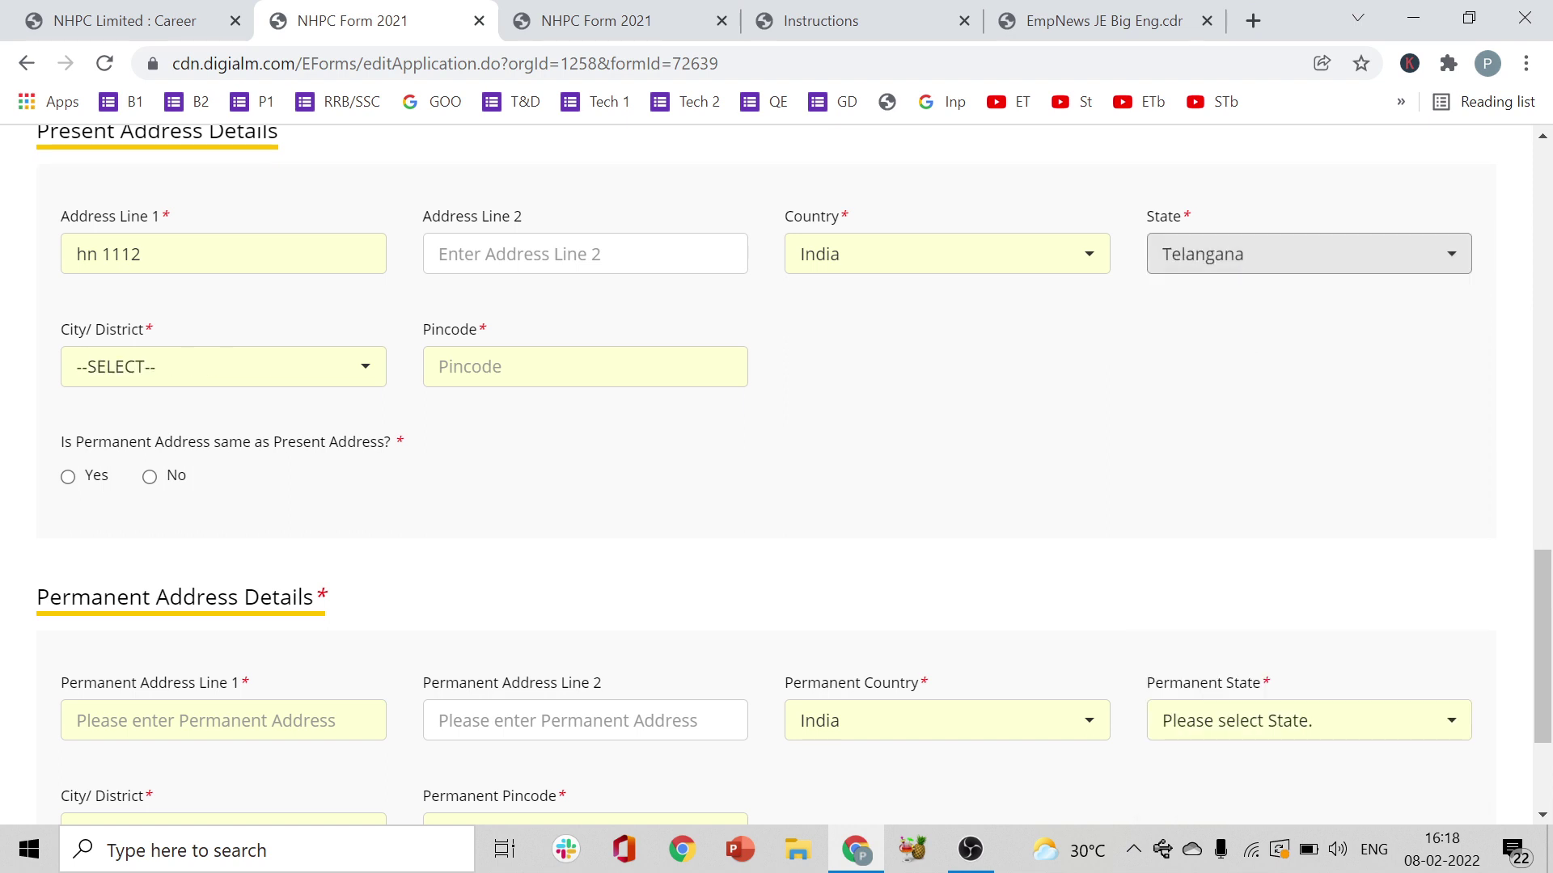
click(257, 367)
text(war)
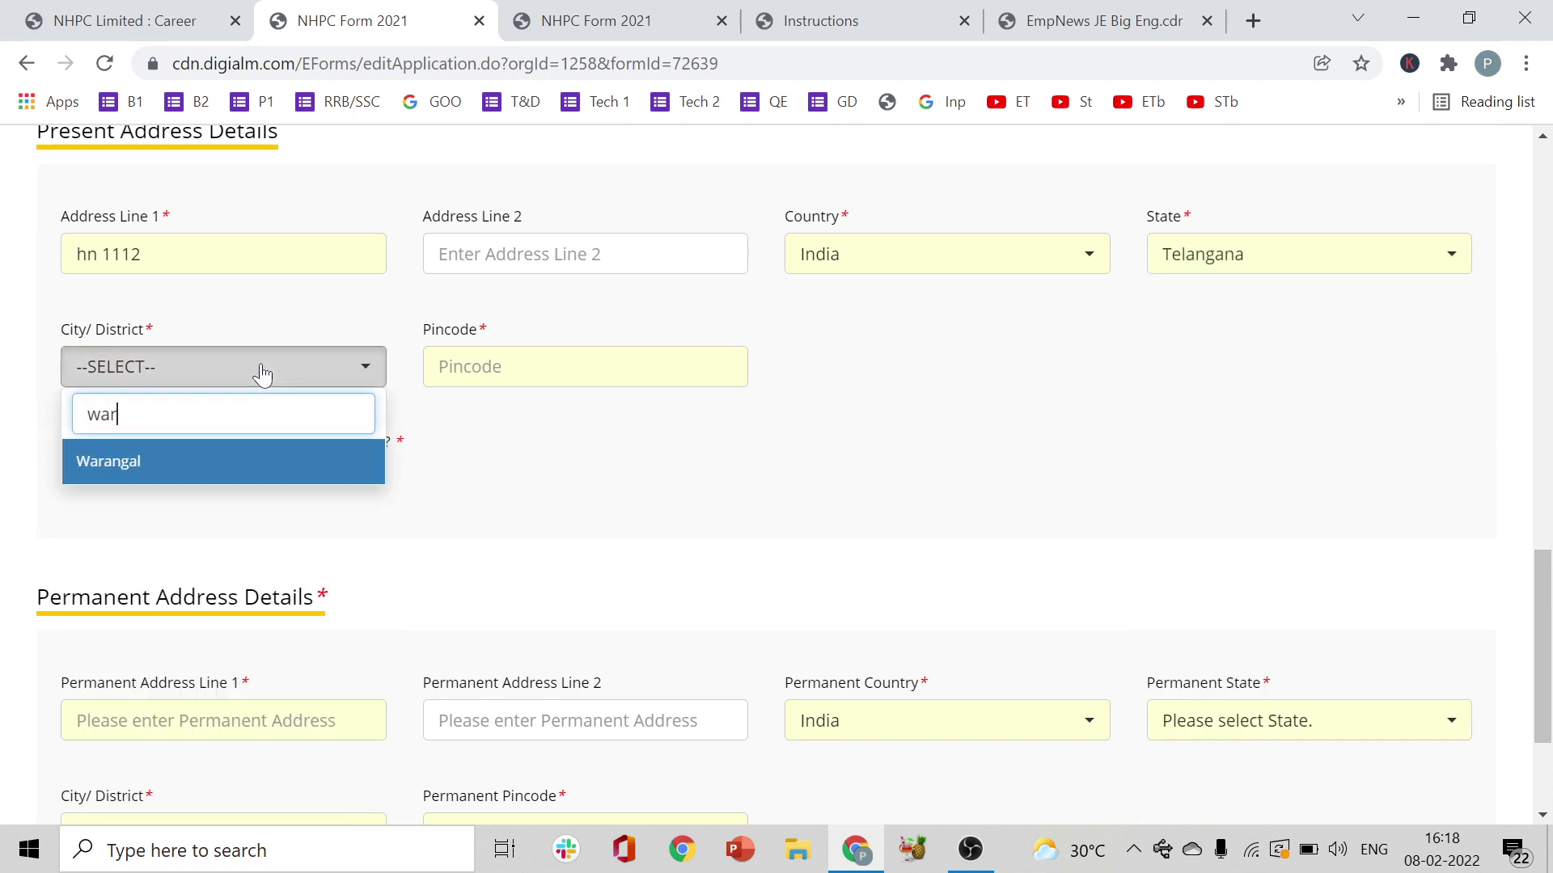
text(a)
click(250, 464)
- Enter the pincode, make the permanent address same as present, and save the personal details
click(608, 375)
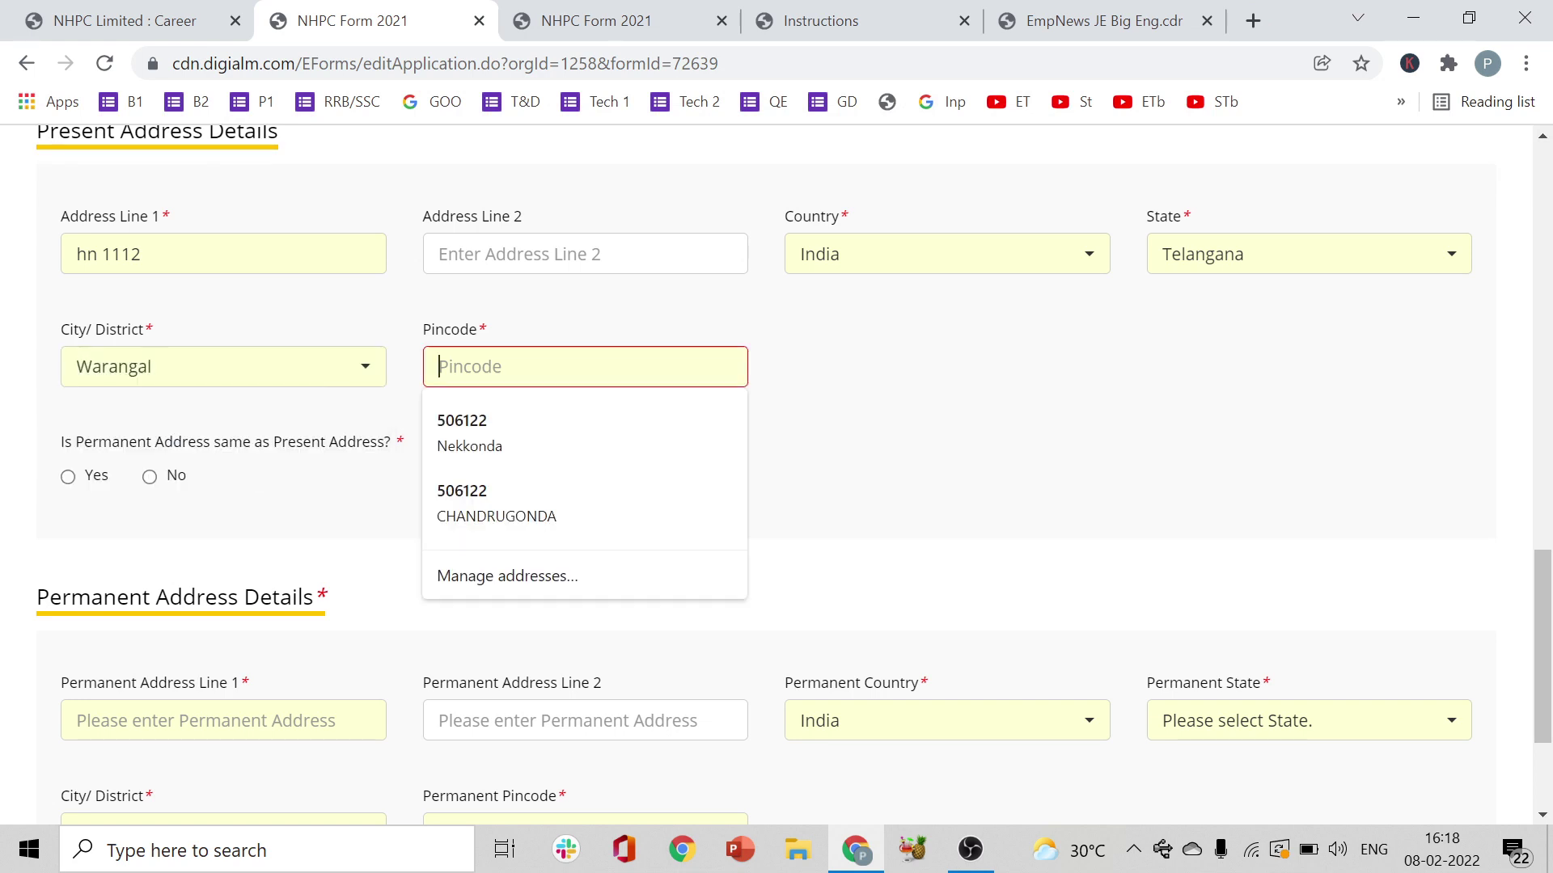
text(506122)
click(1181, 450)
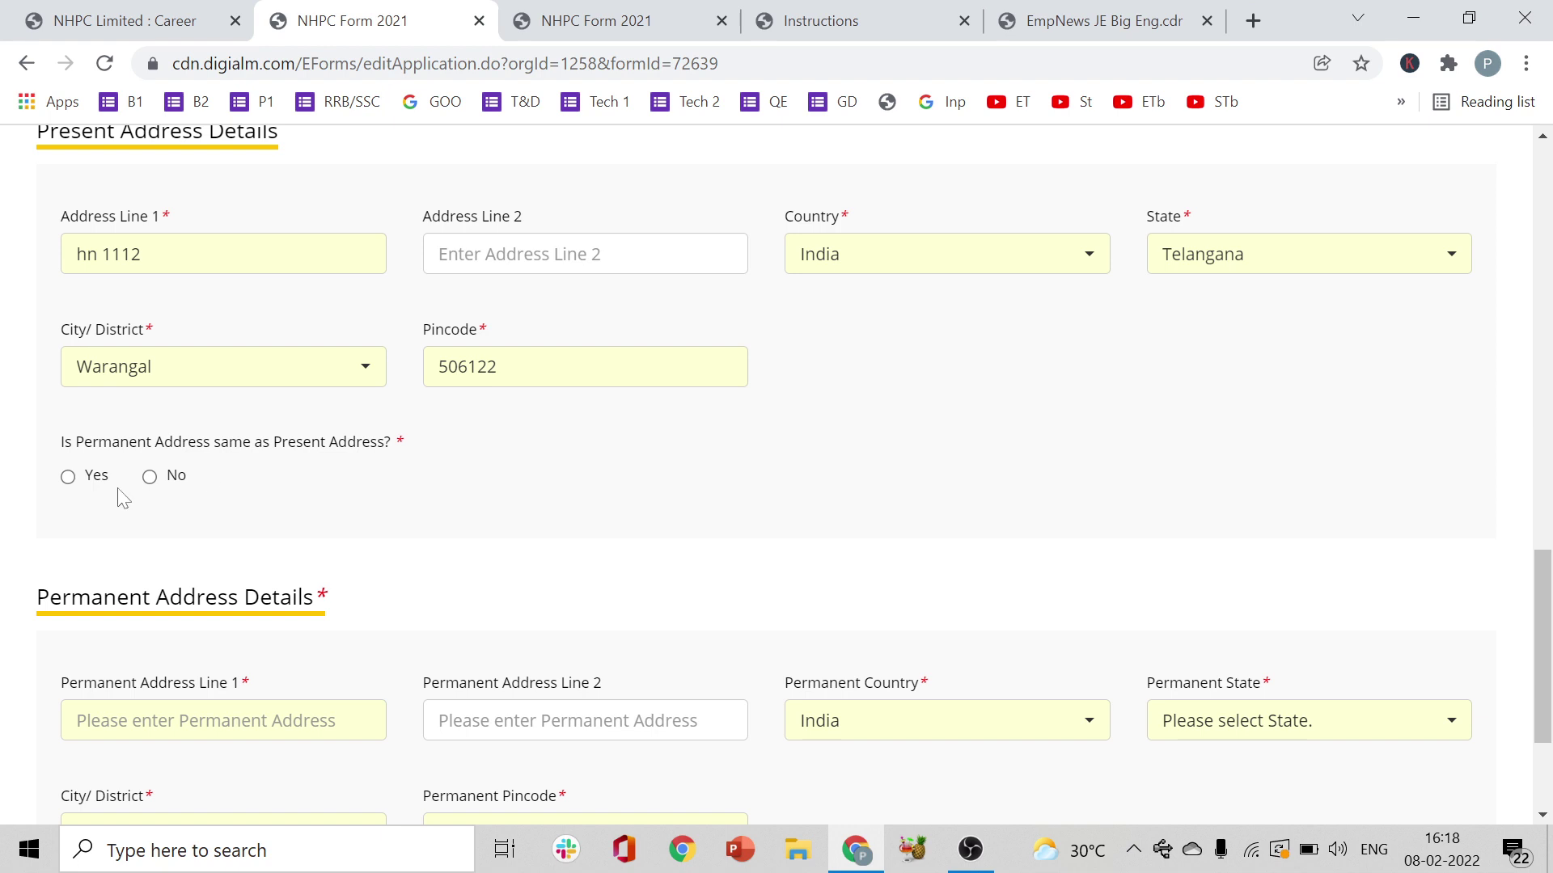
click(68, 477)
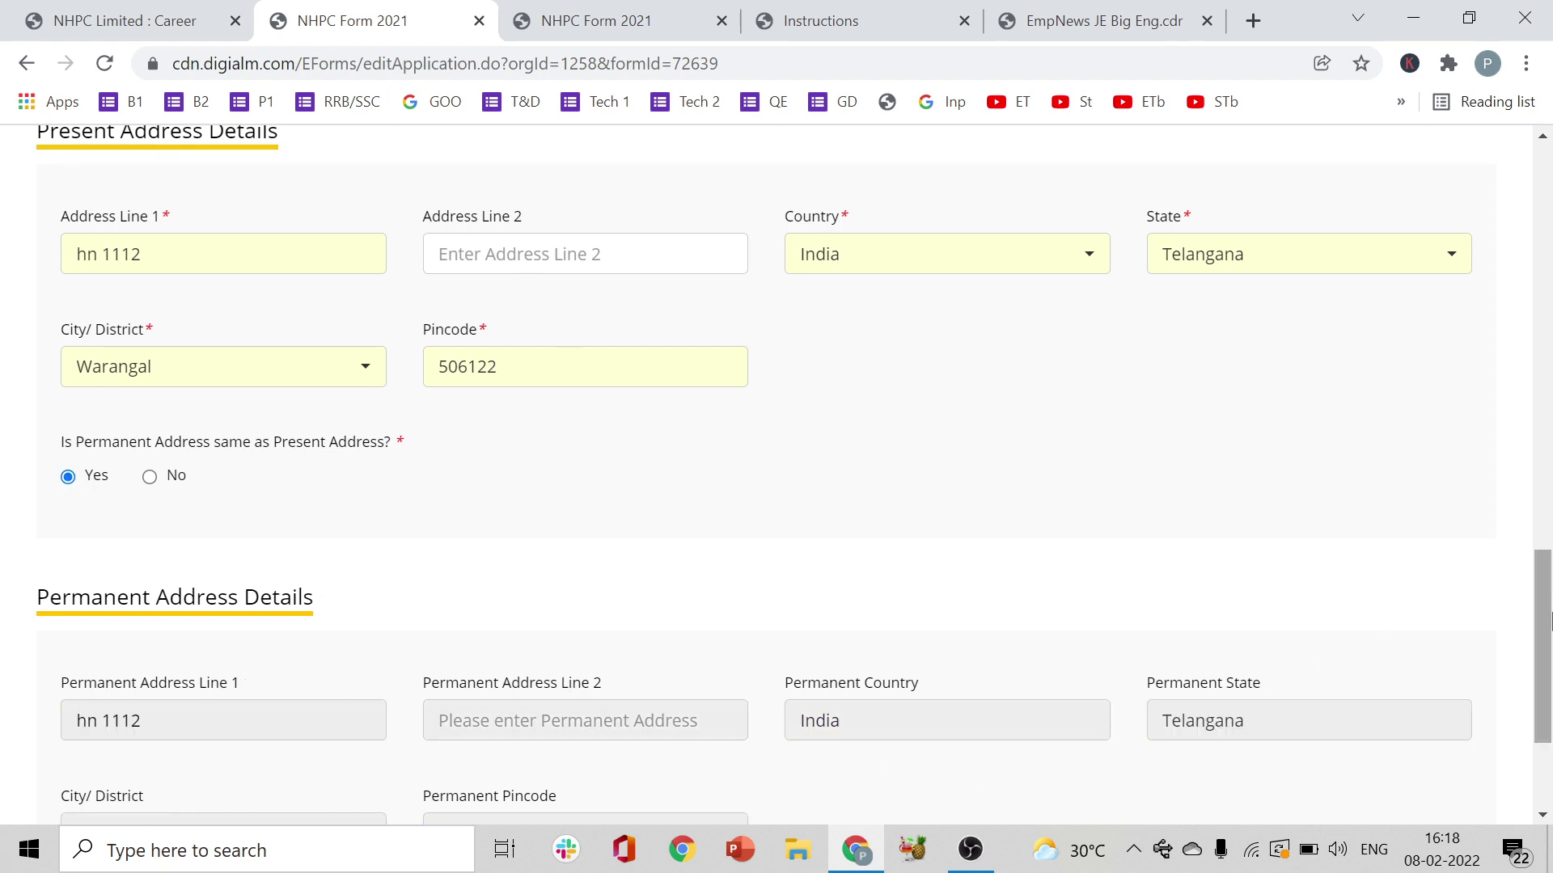
drag(1548, 629, 1550, 691)
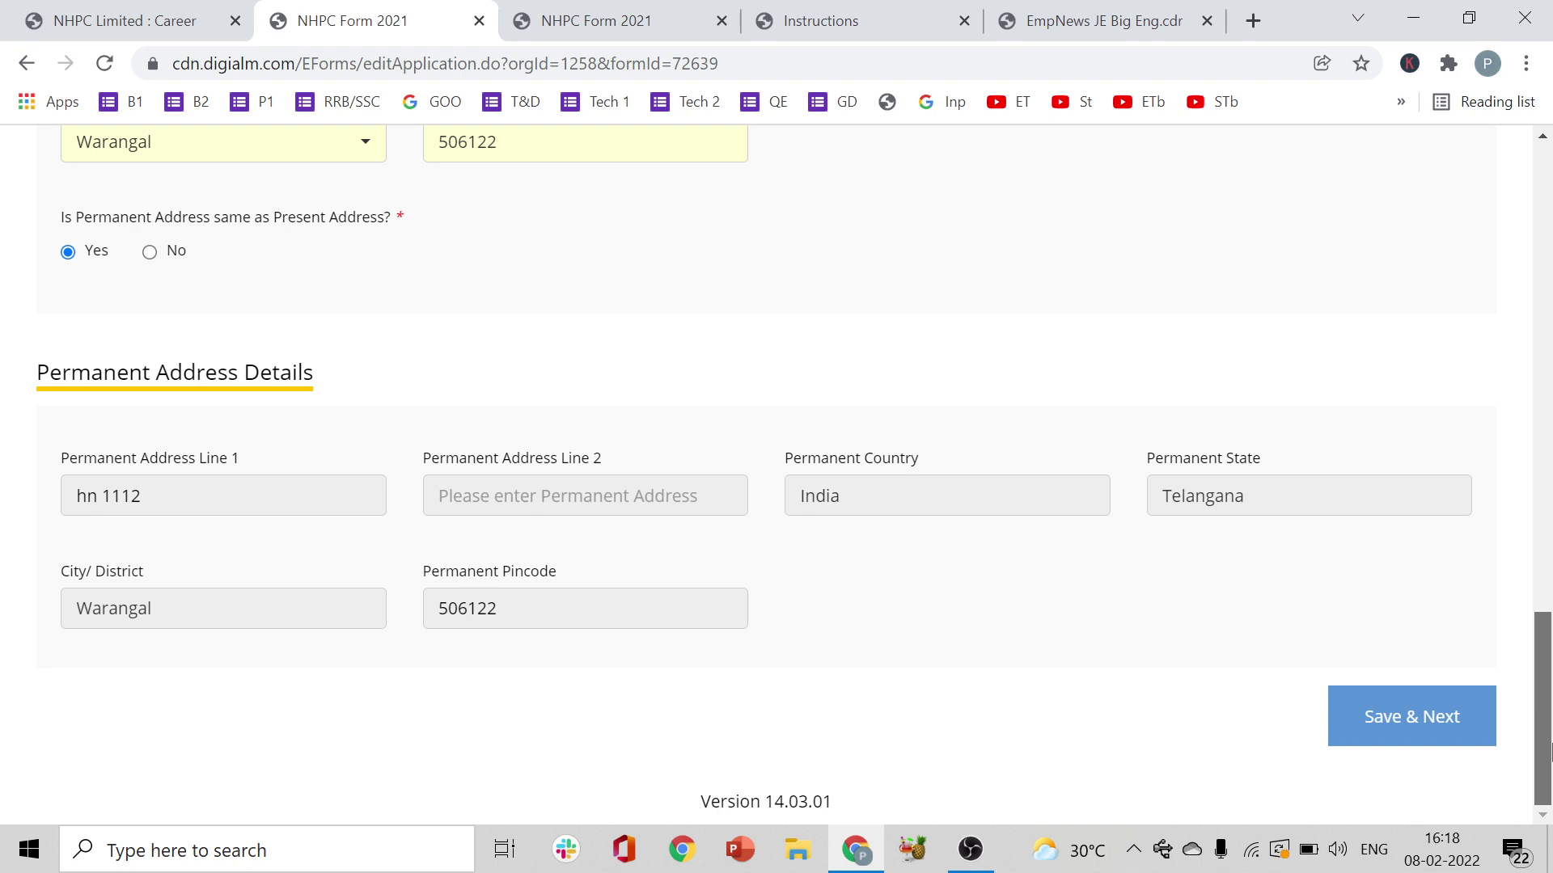
click(1405, 716)
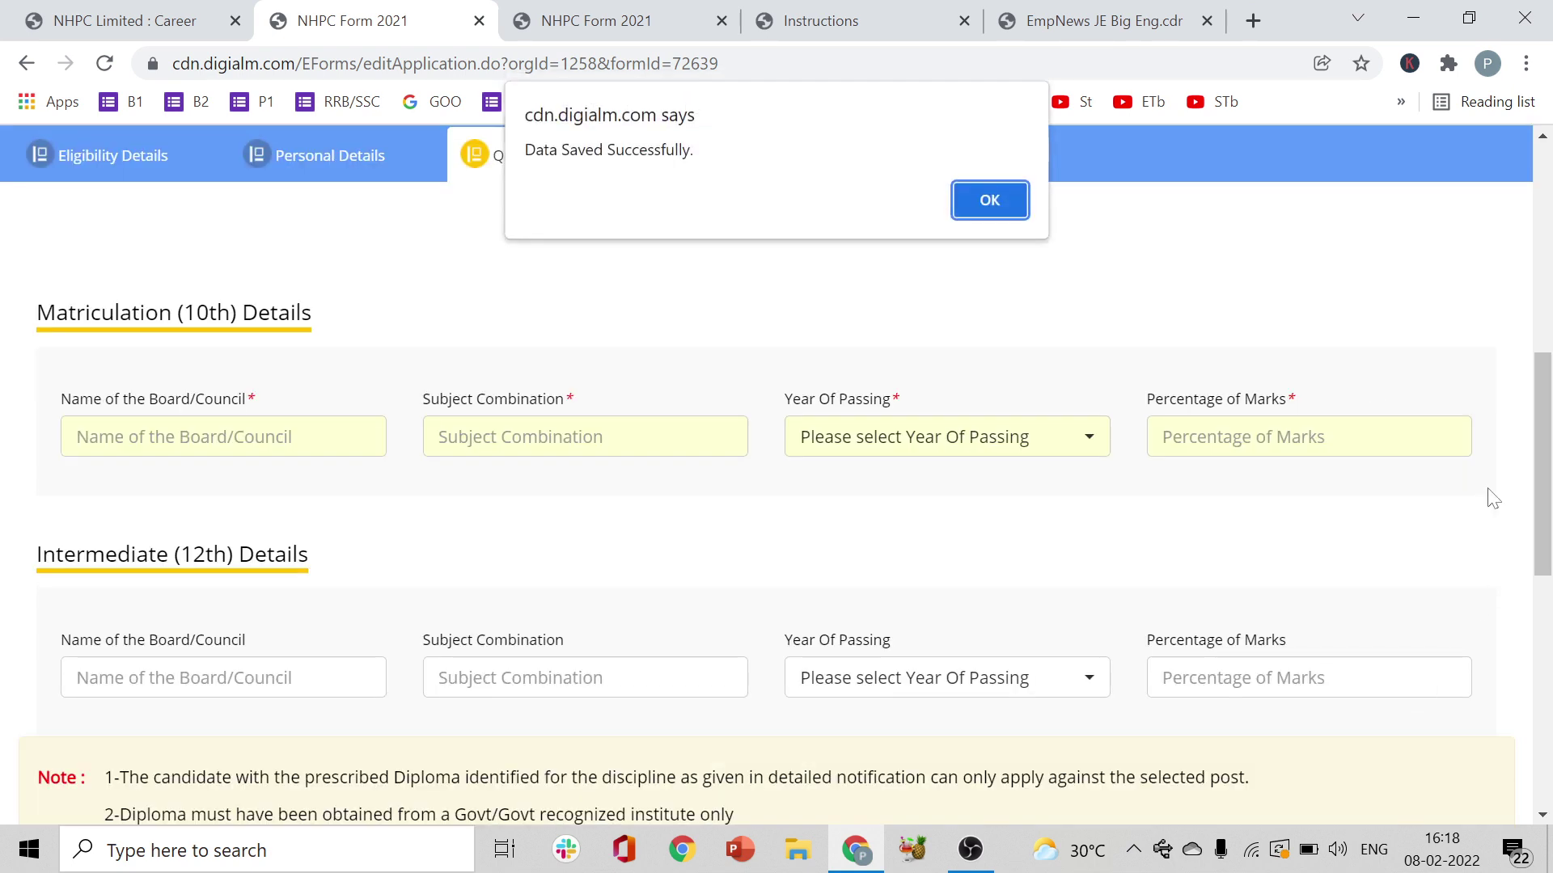
- Dismiss the save confirmation and select the 10th Name of the Board/Council field
click(986, 201)
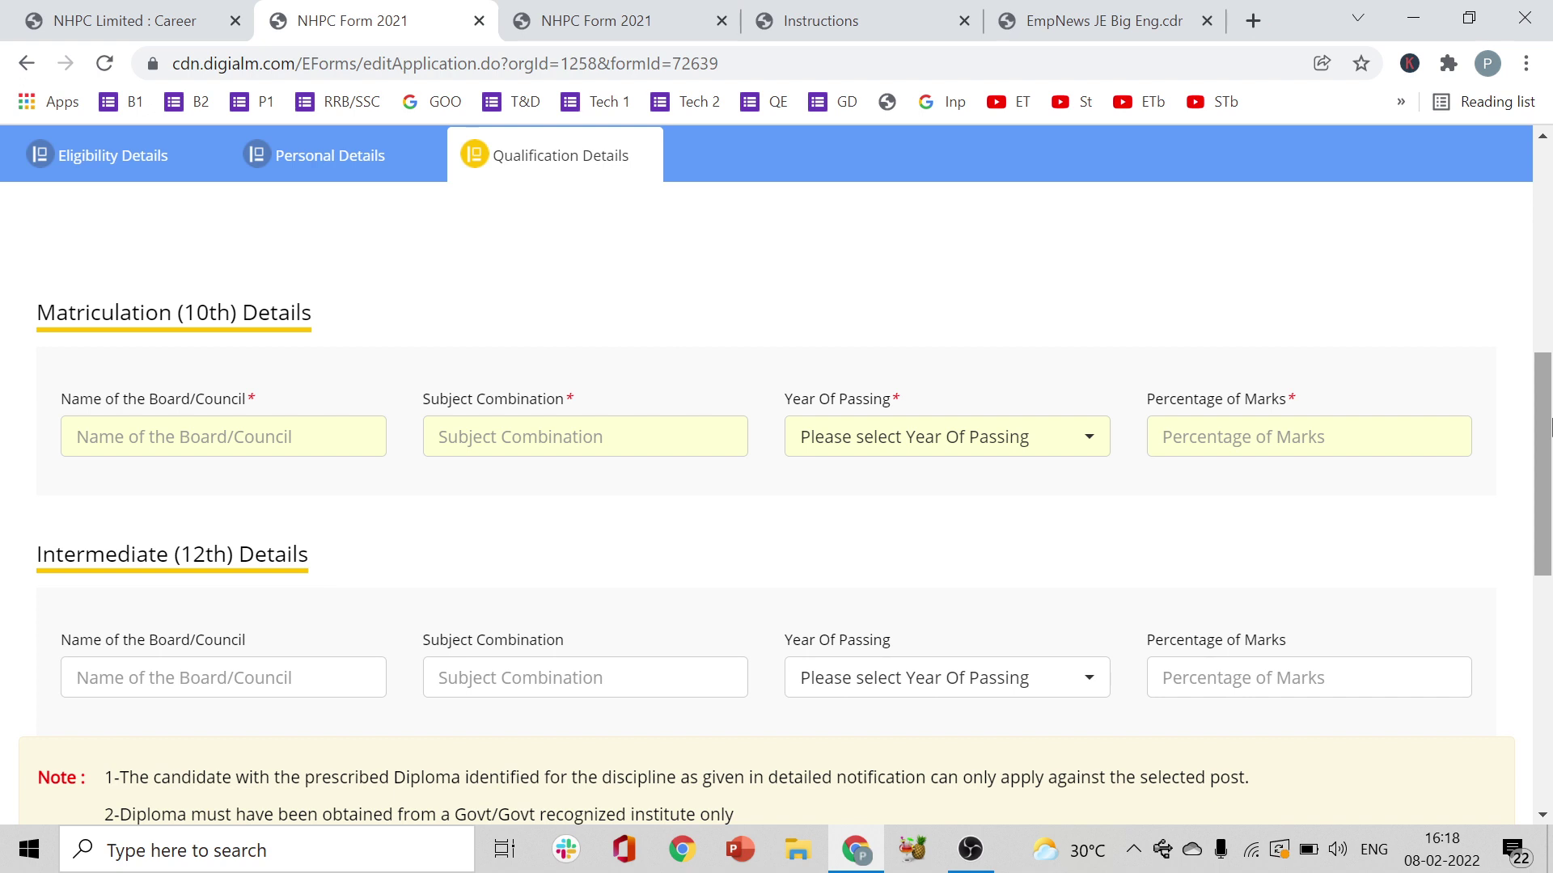
drag(1550, 428, 1550, 457)
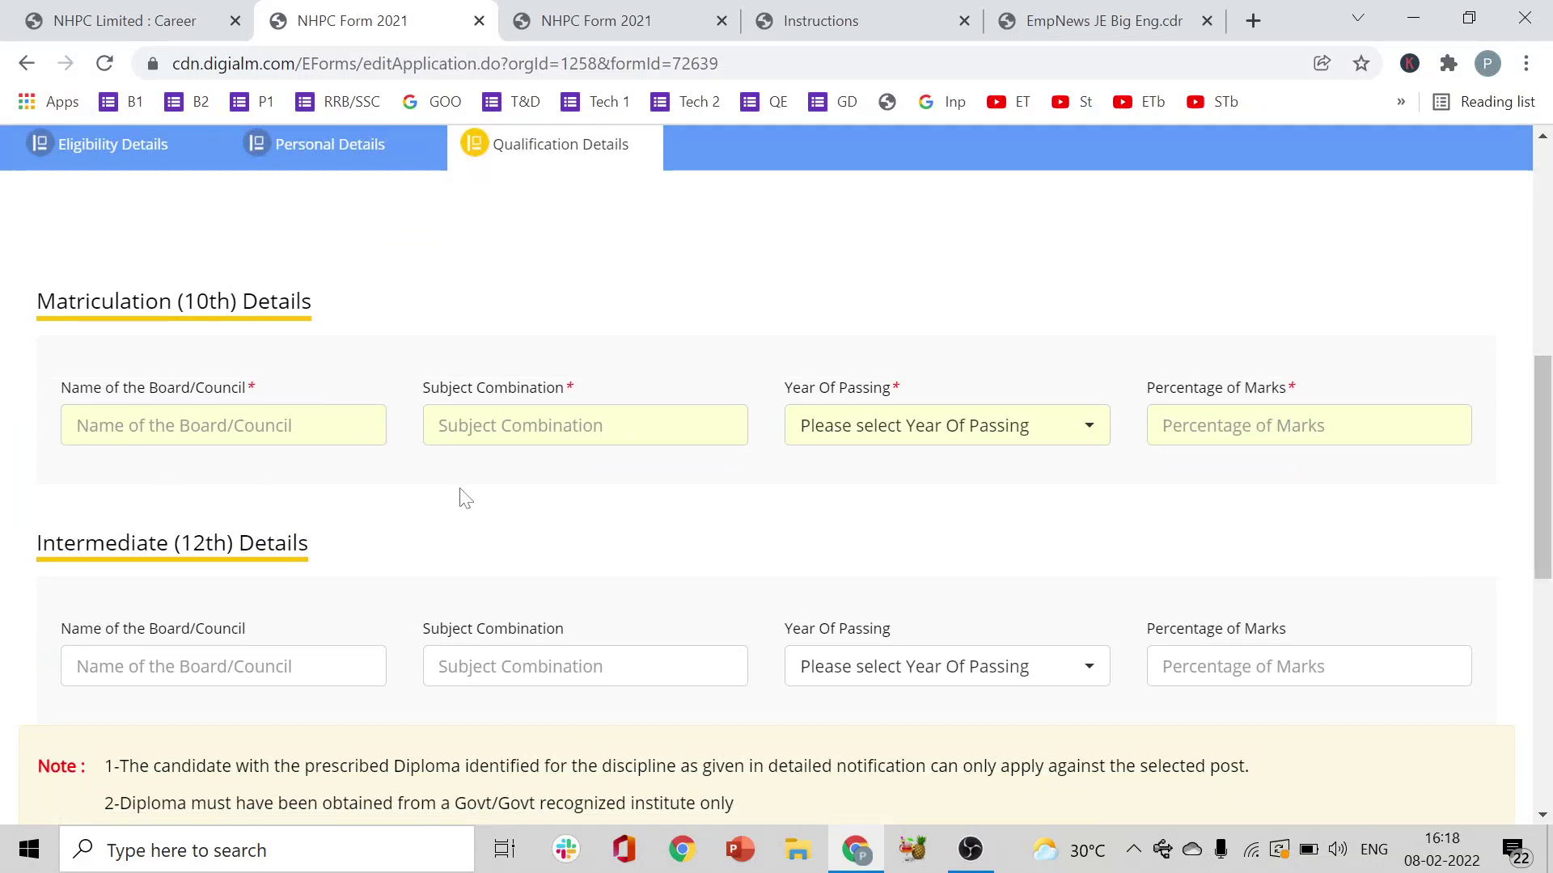
click(135, 421)
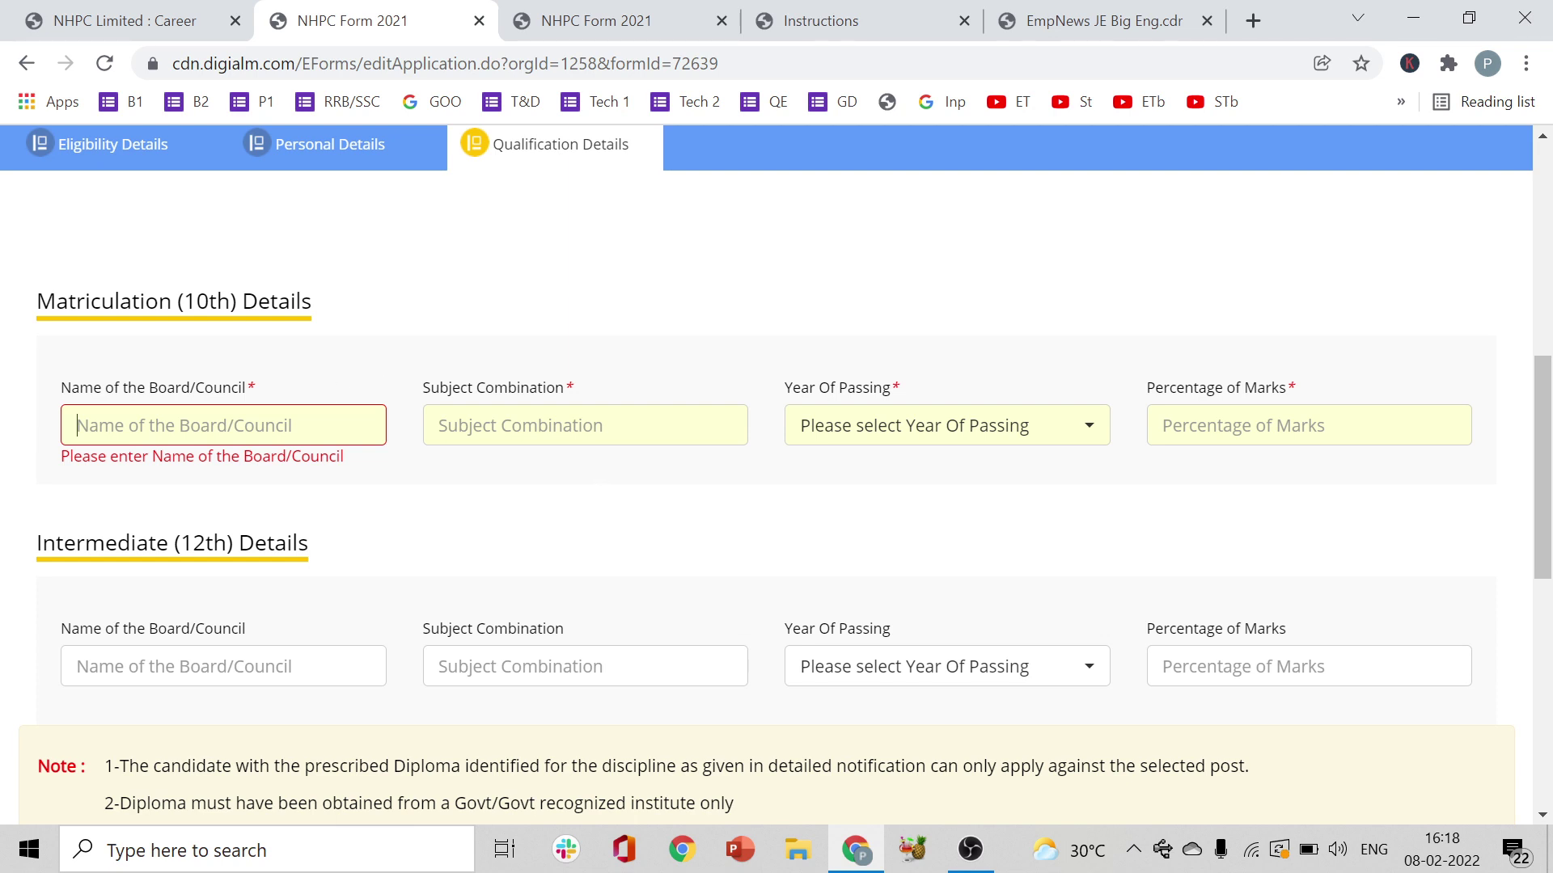
- Enter 'Board of Secondary Education Andhrapradesh' as the 10th board and 'Math Phys' as subject combination
text(Board )
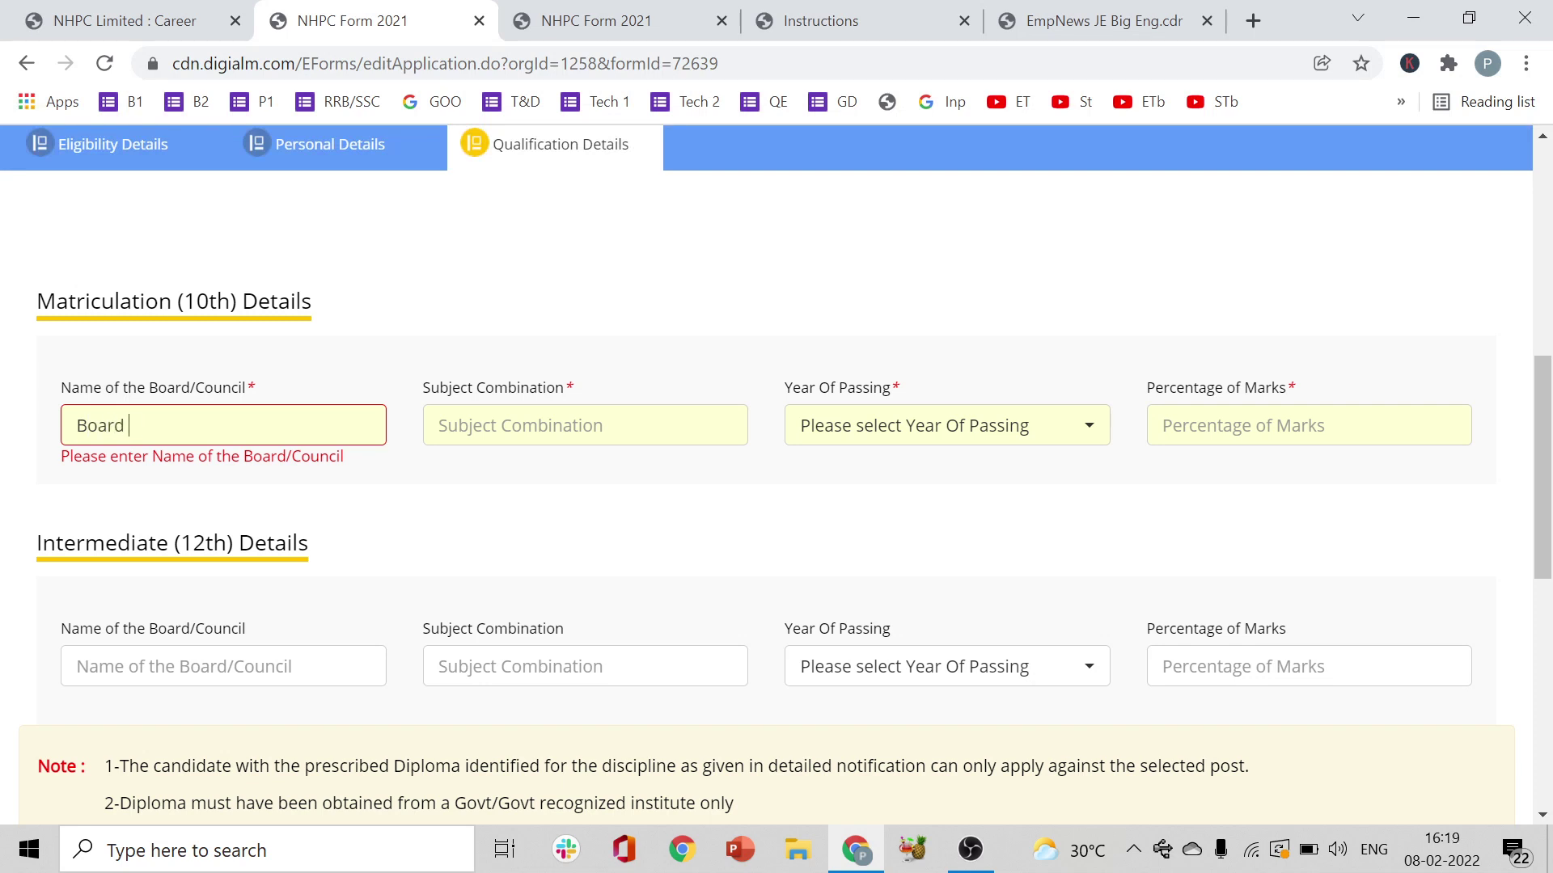
text(of Secondary Education)
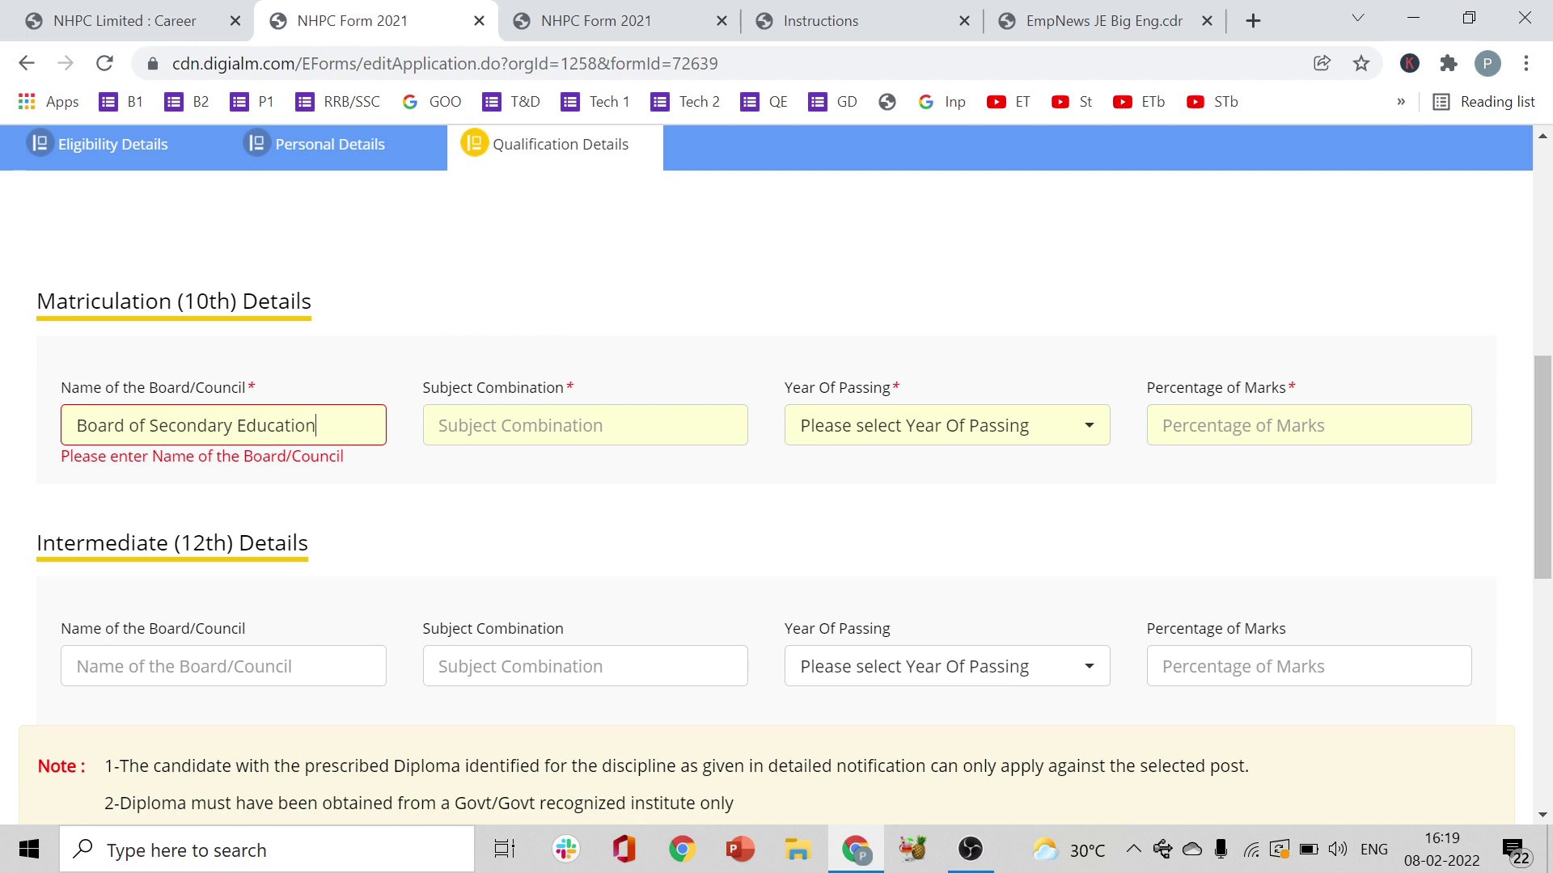
text( Te)
text(Andhraprade)
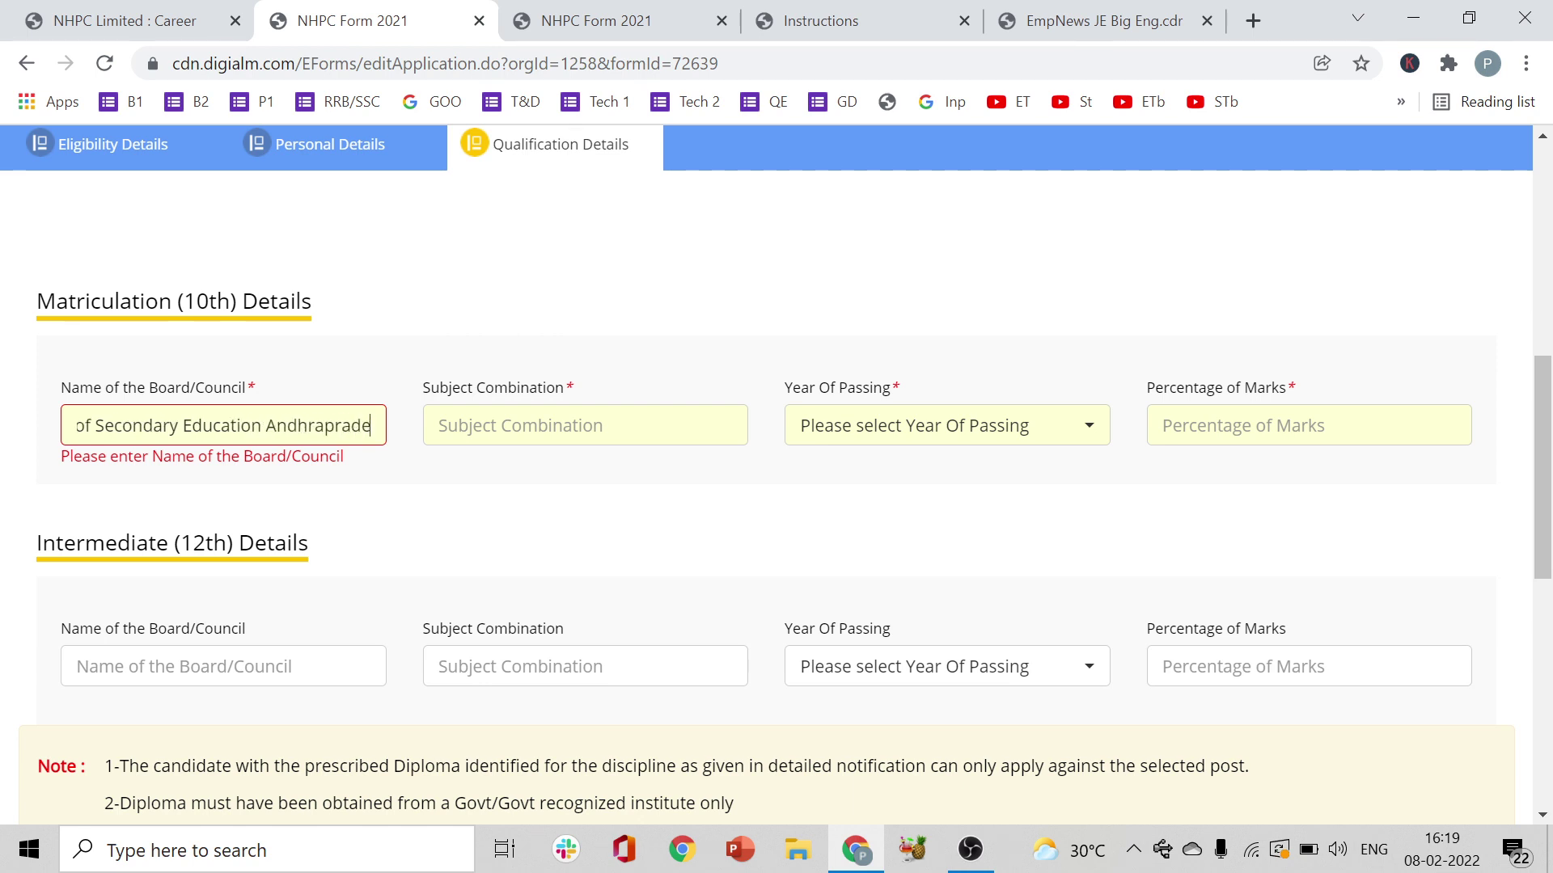
text(sh)
key(Tab)
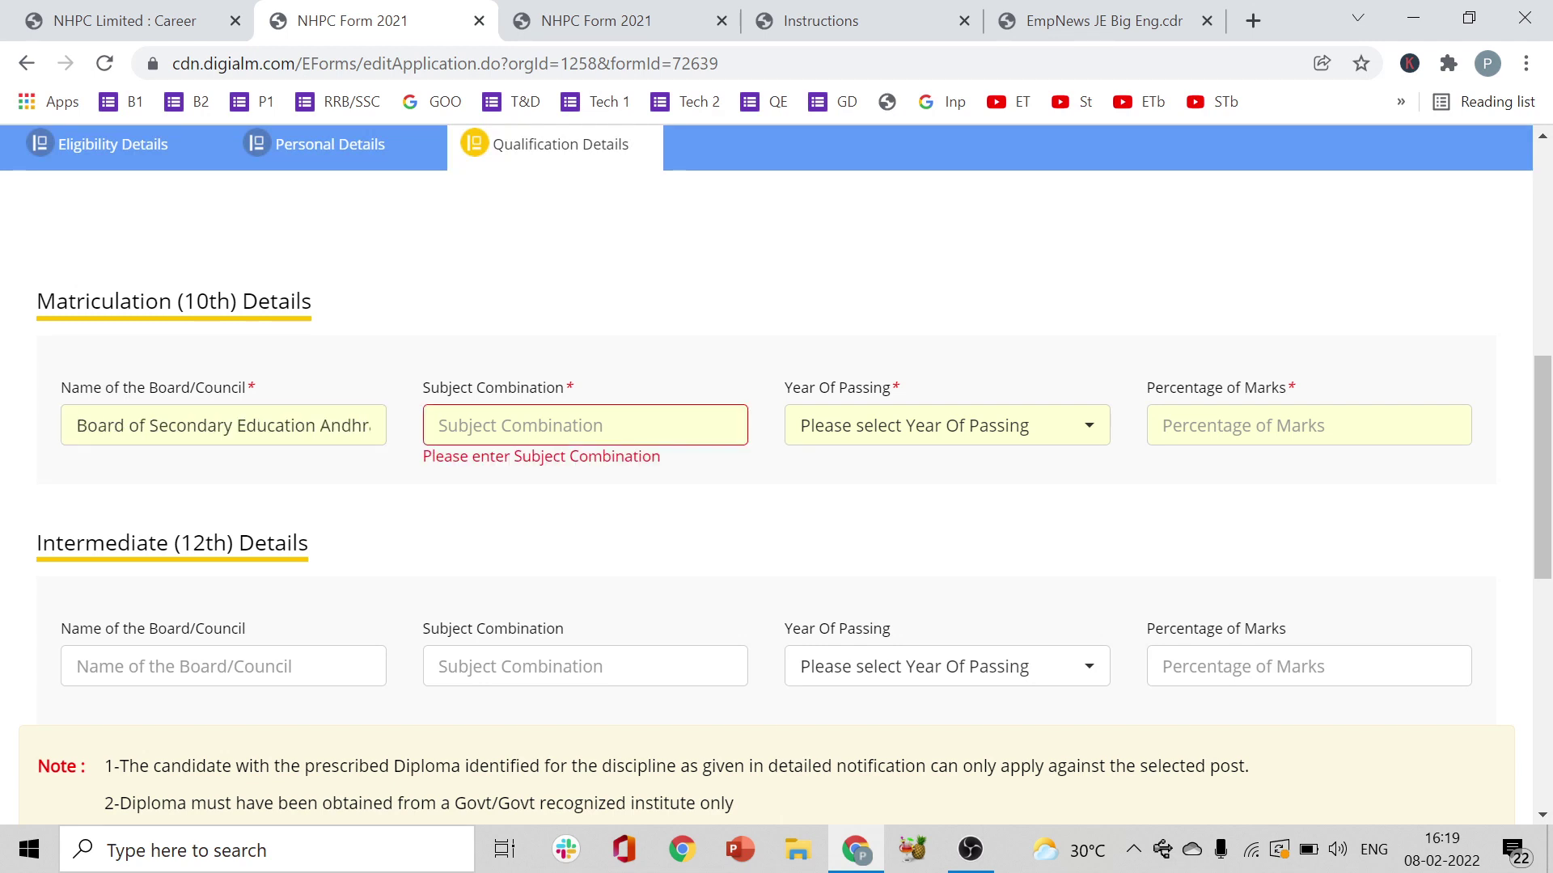
text(Math)
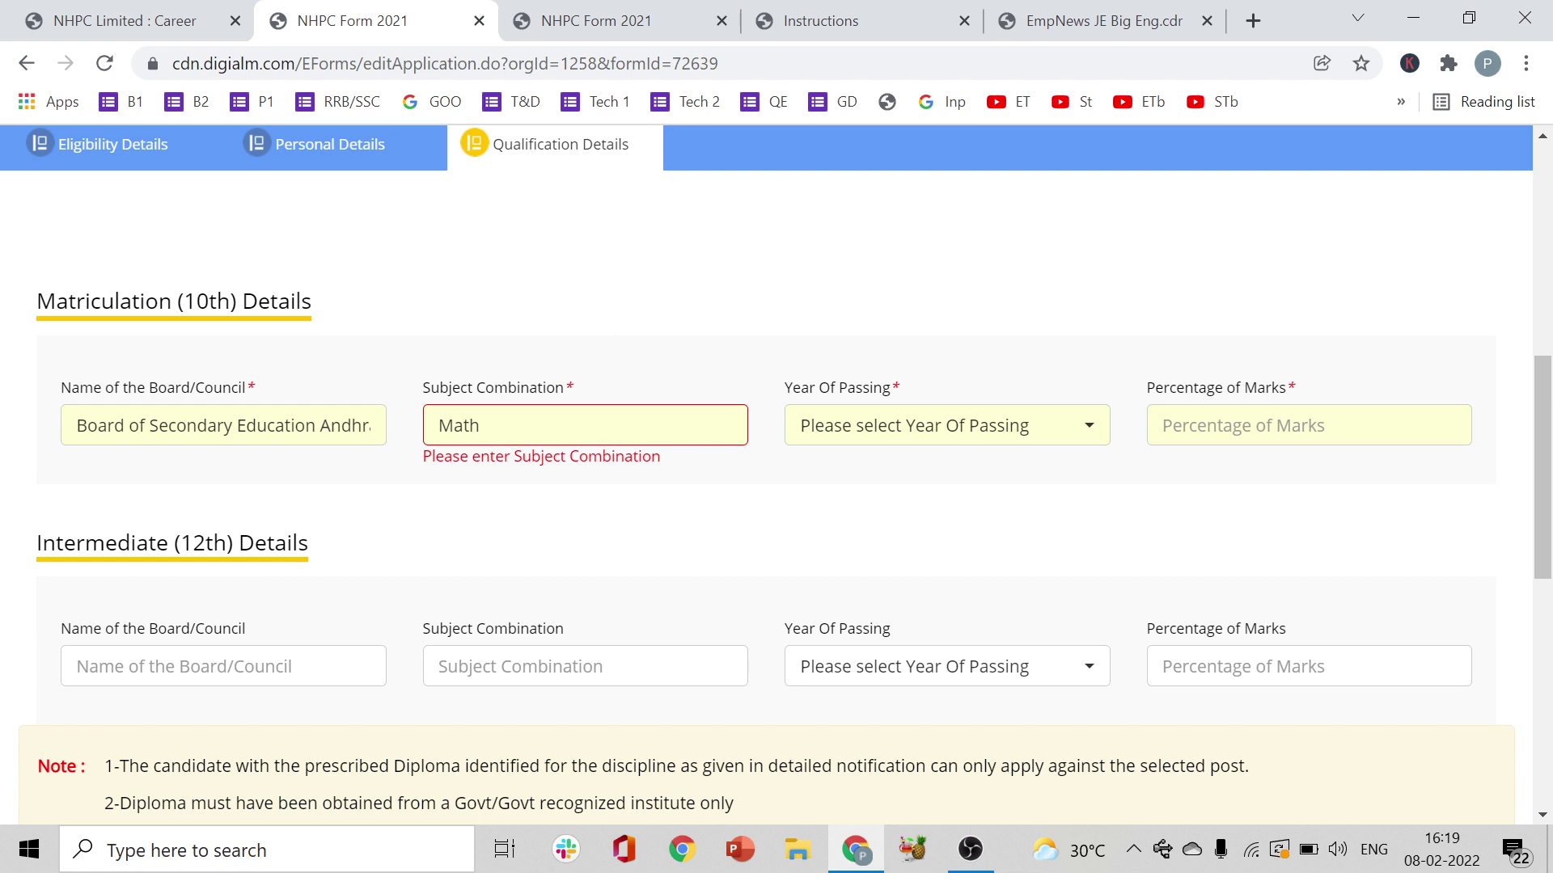
text( p)
key(BackSpace)
text(Phys)
- Open and close the Year Of Passing list without choosing, then select the percentage of marks field
scroll(1542, 469, down, 1)
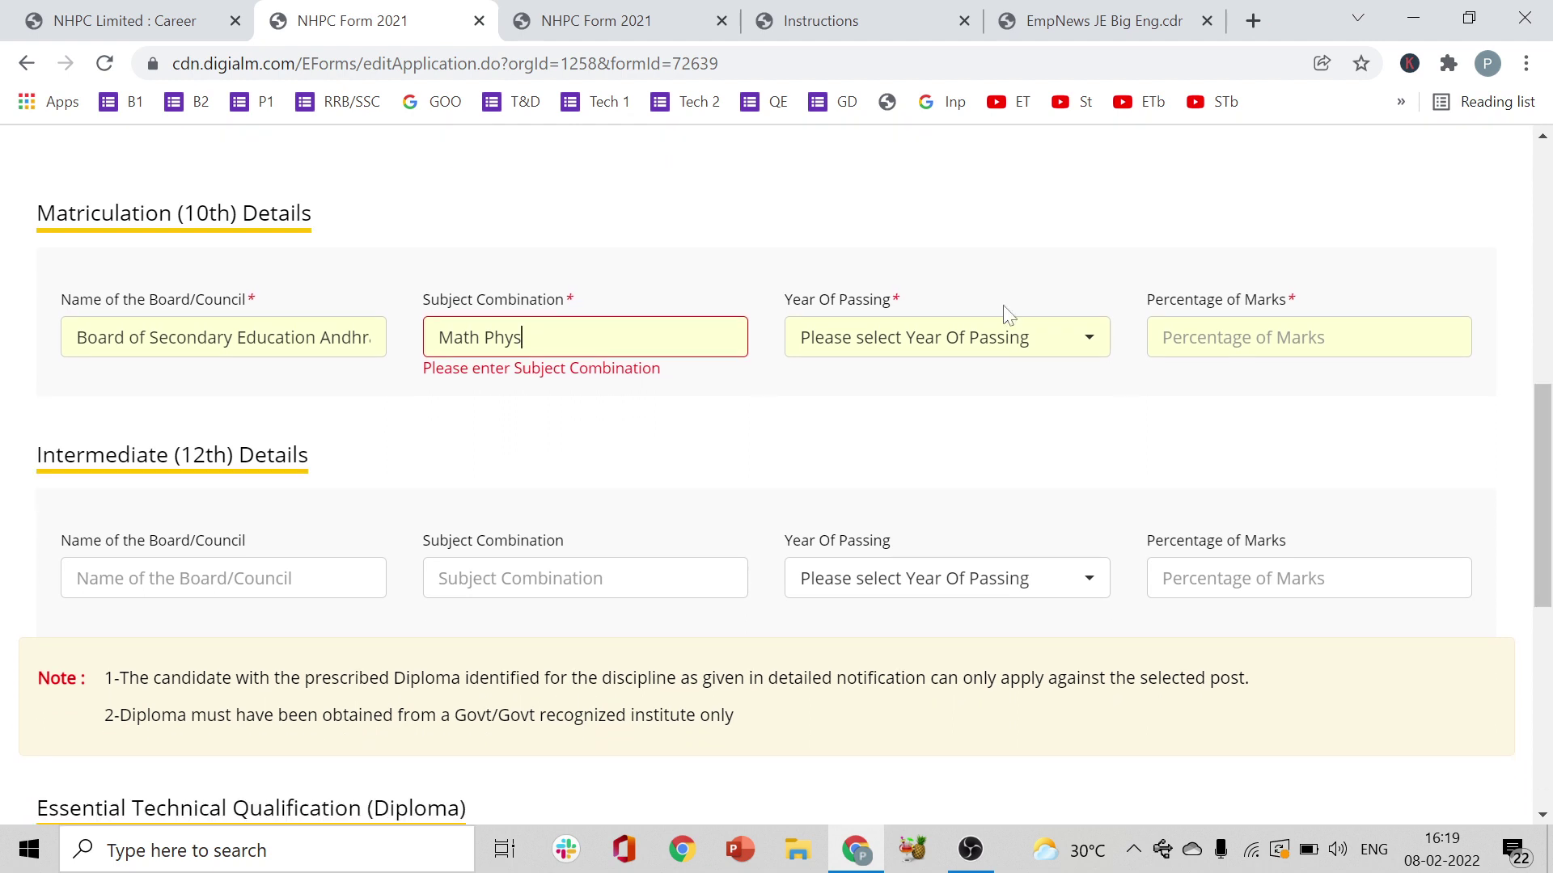
click(1022, 353)
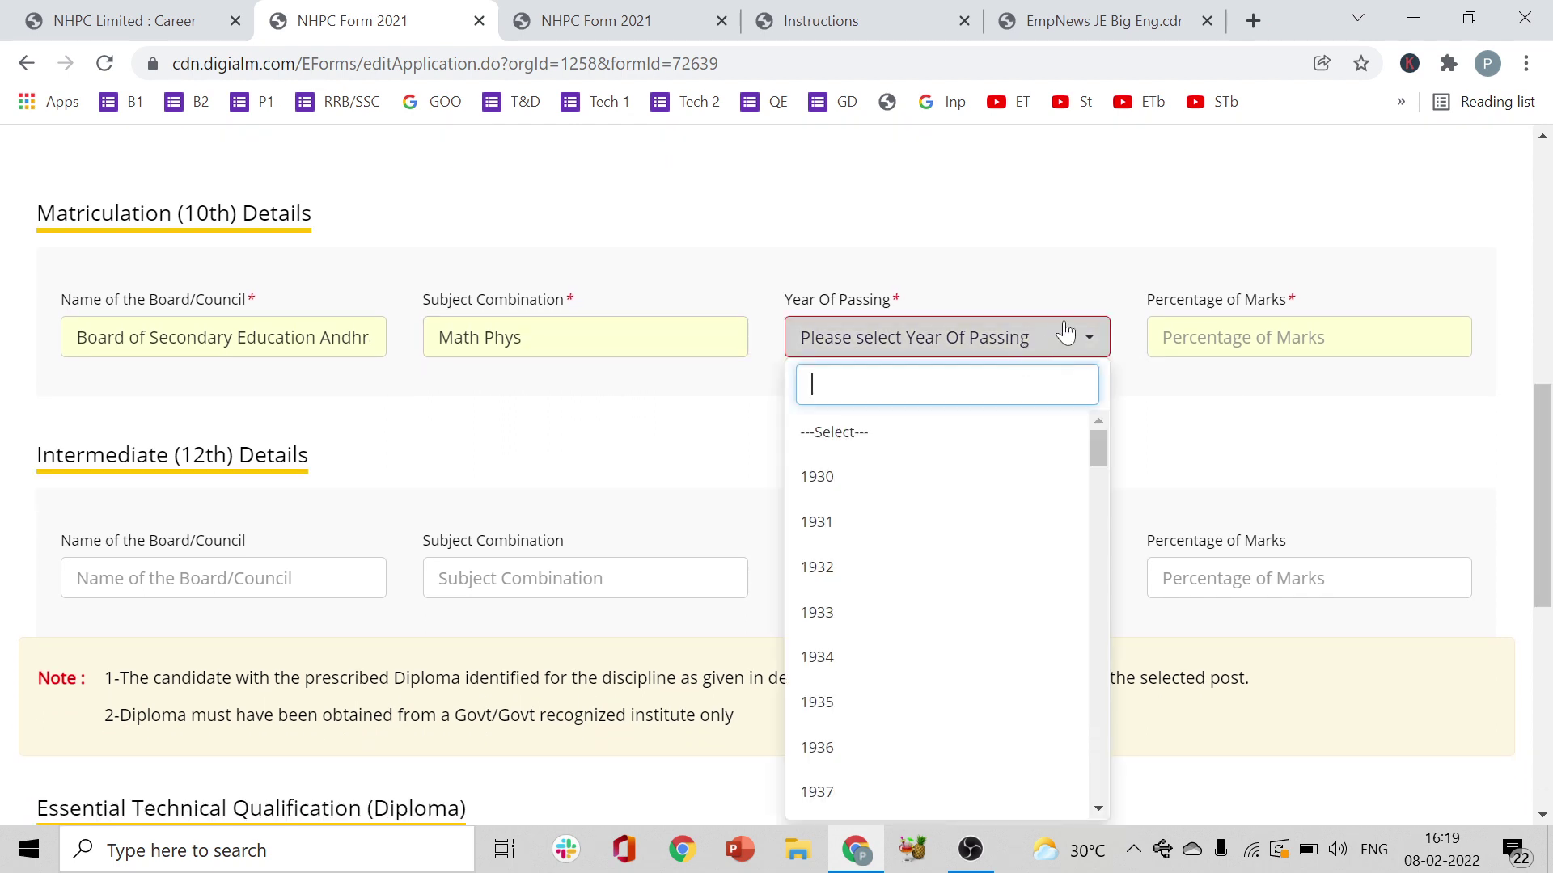
click(1126, 211)
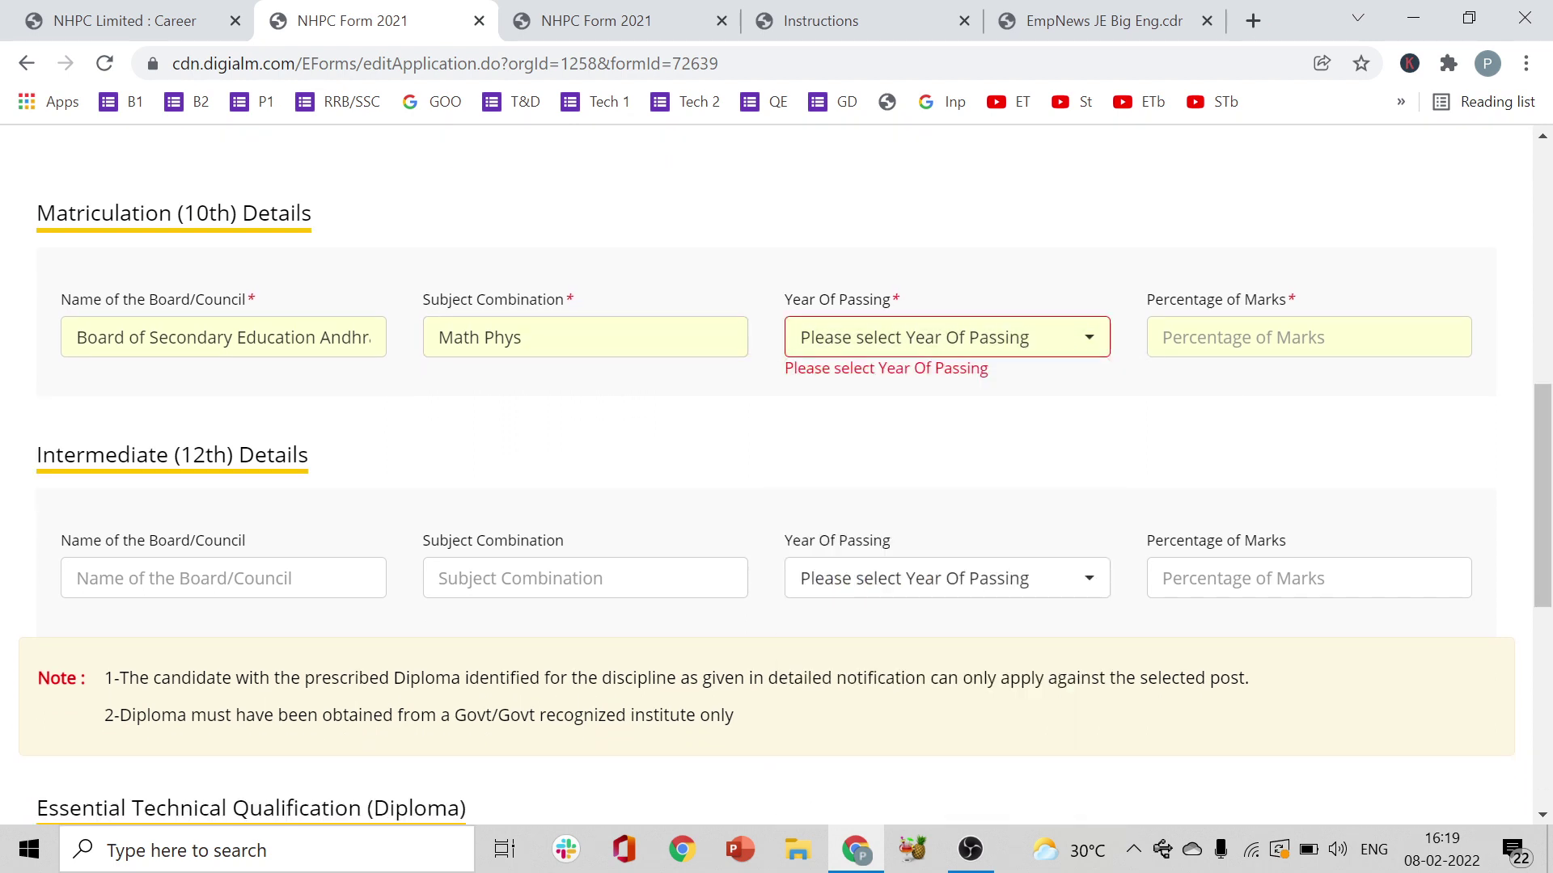
click(1310, 337)
click(1463, 292)
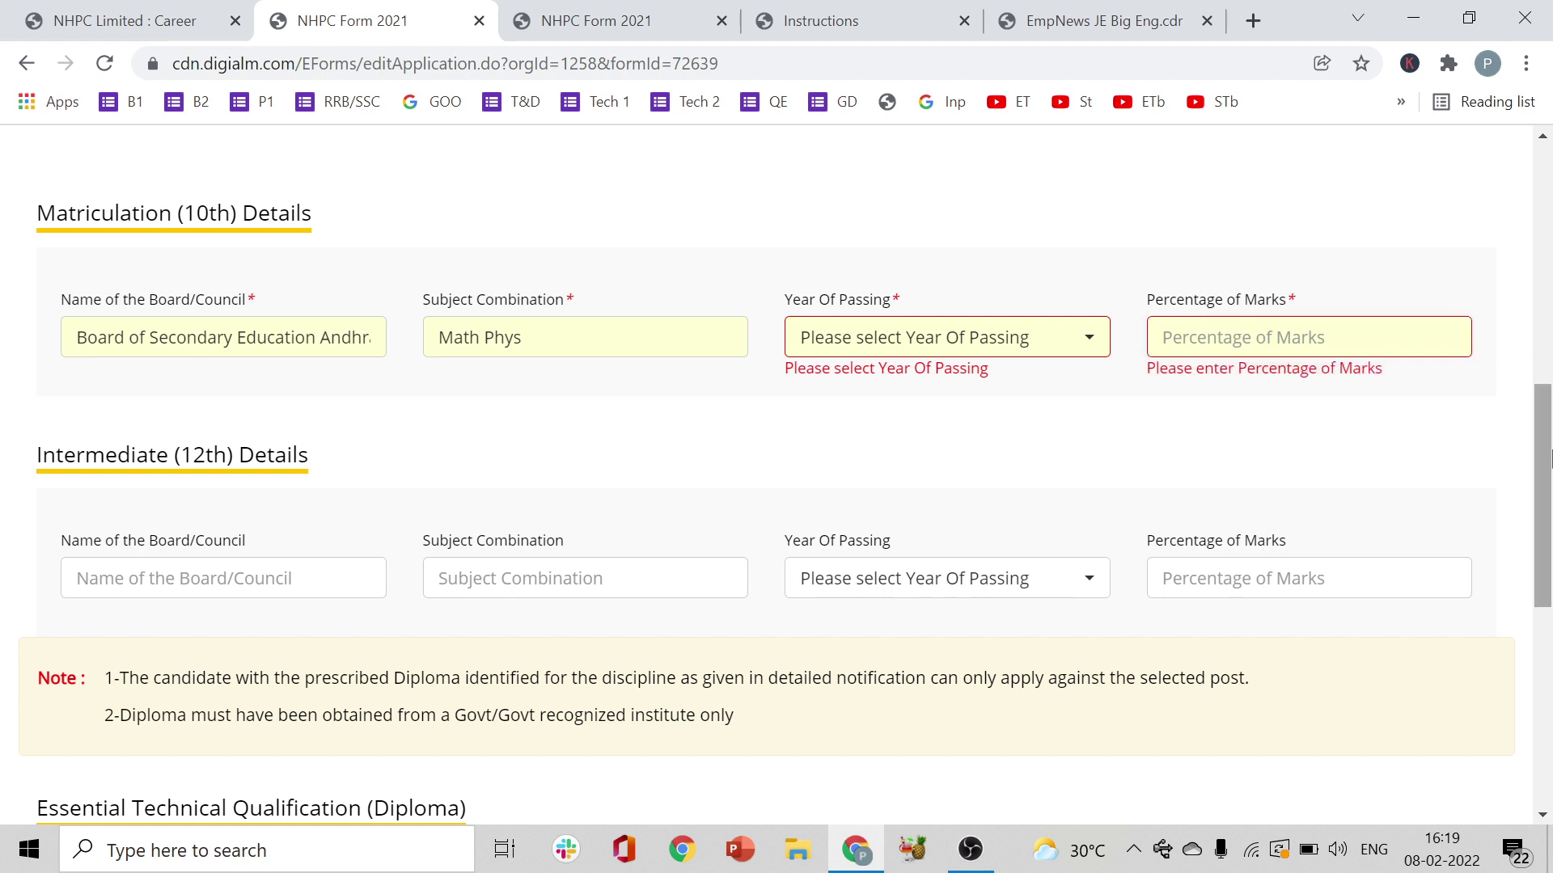
scroll(1550, 461, down, 8)
scroll(1535, 330, up, 13)
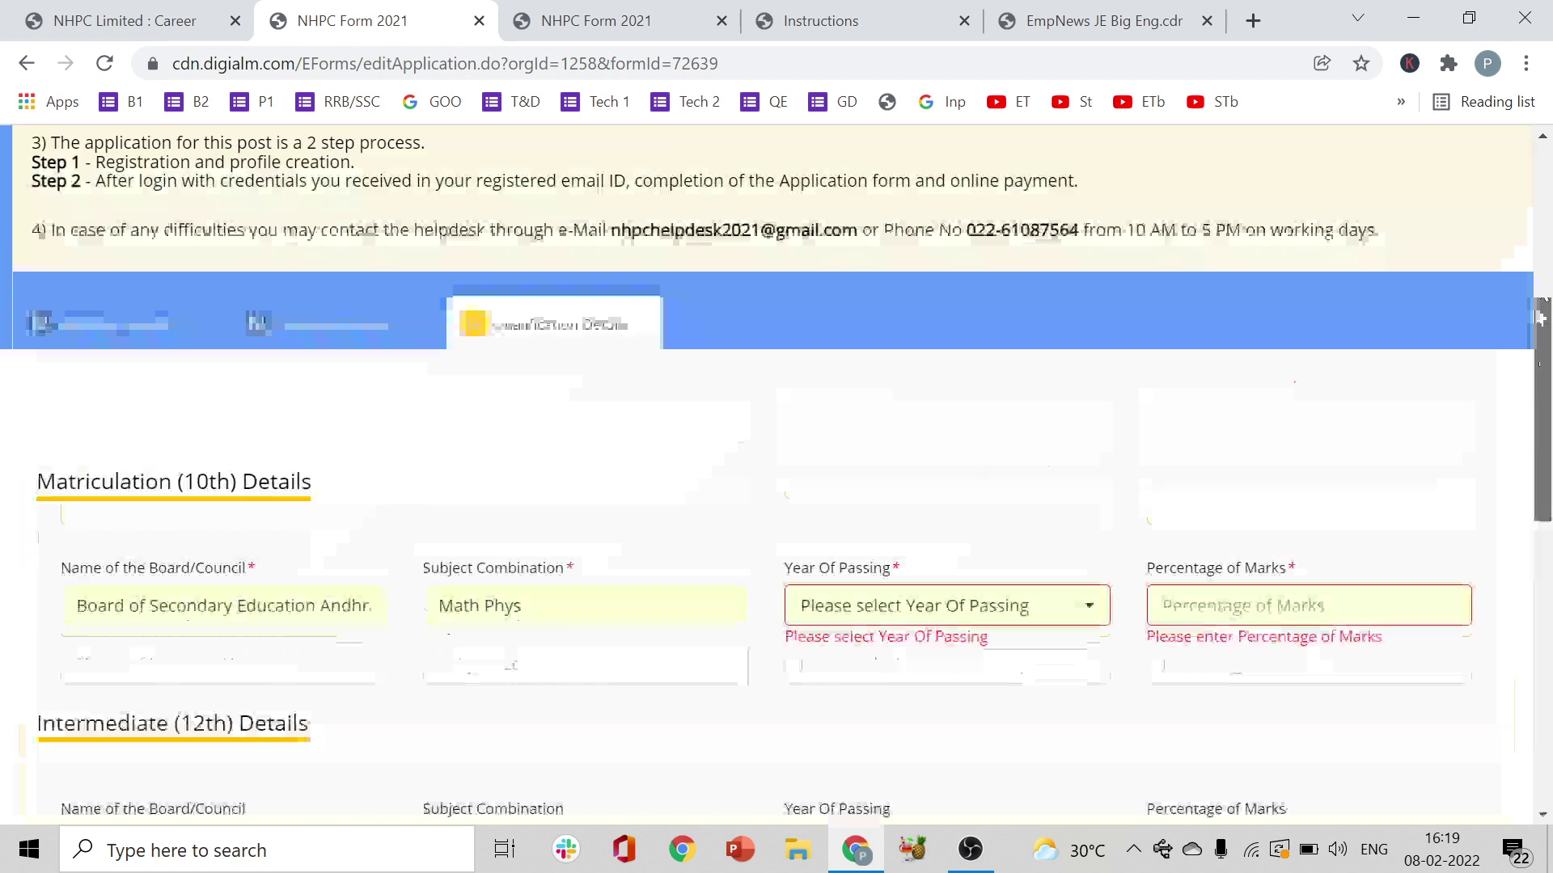
scroll(1536, 330, down, 3)
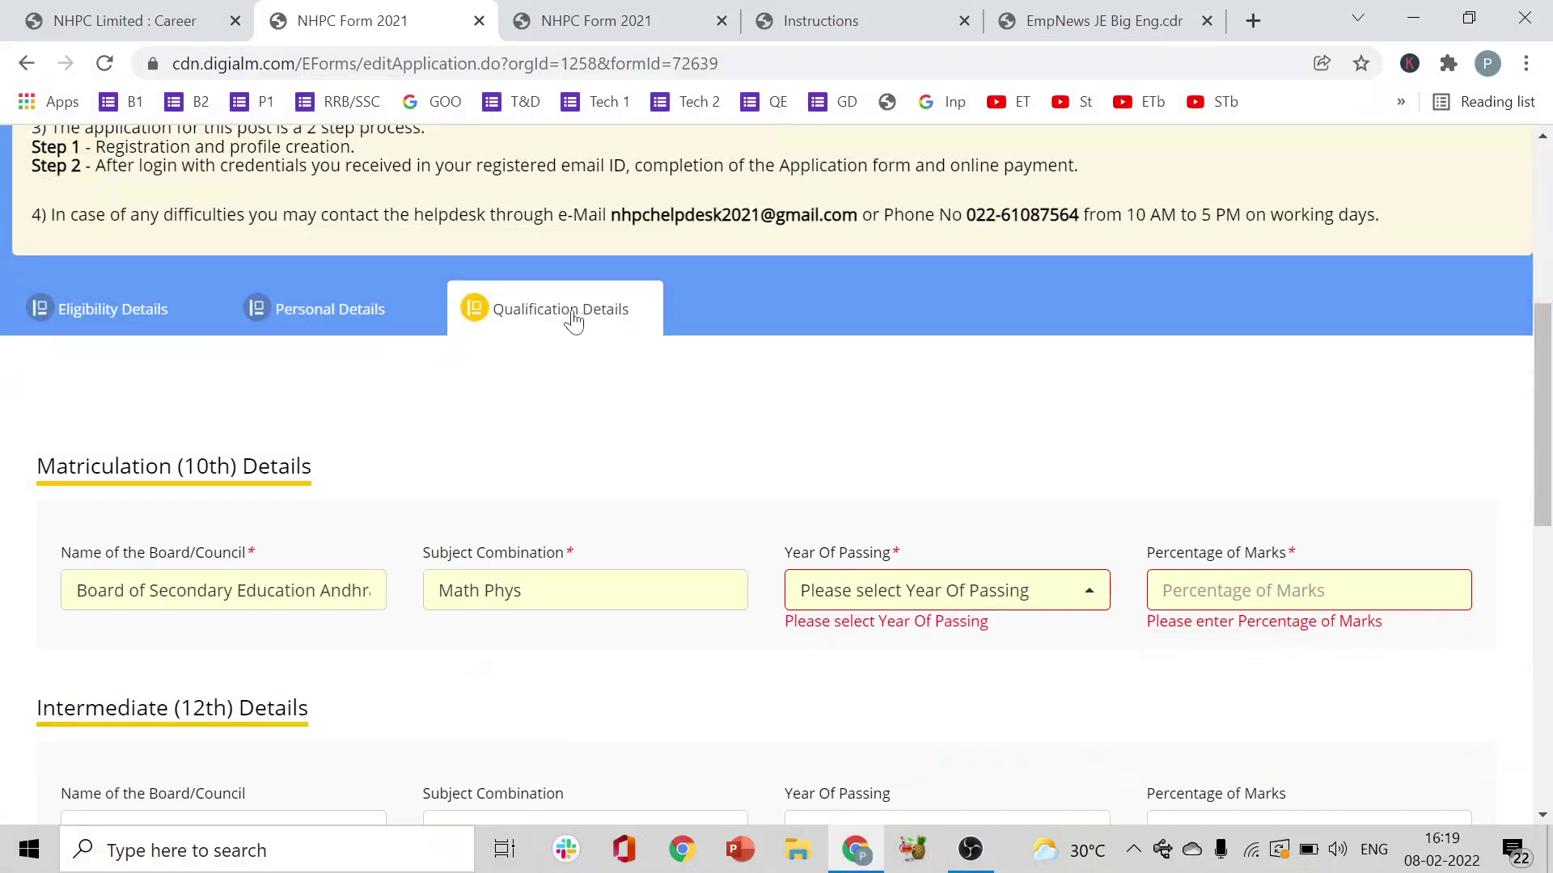
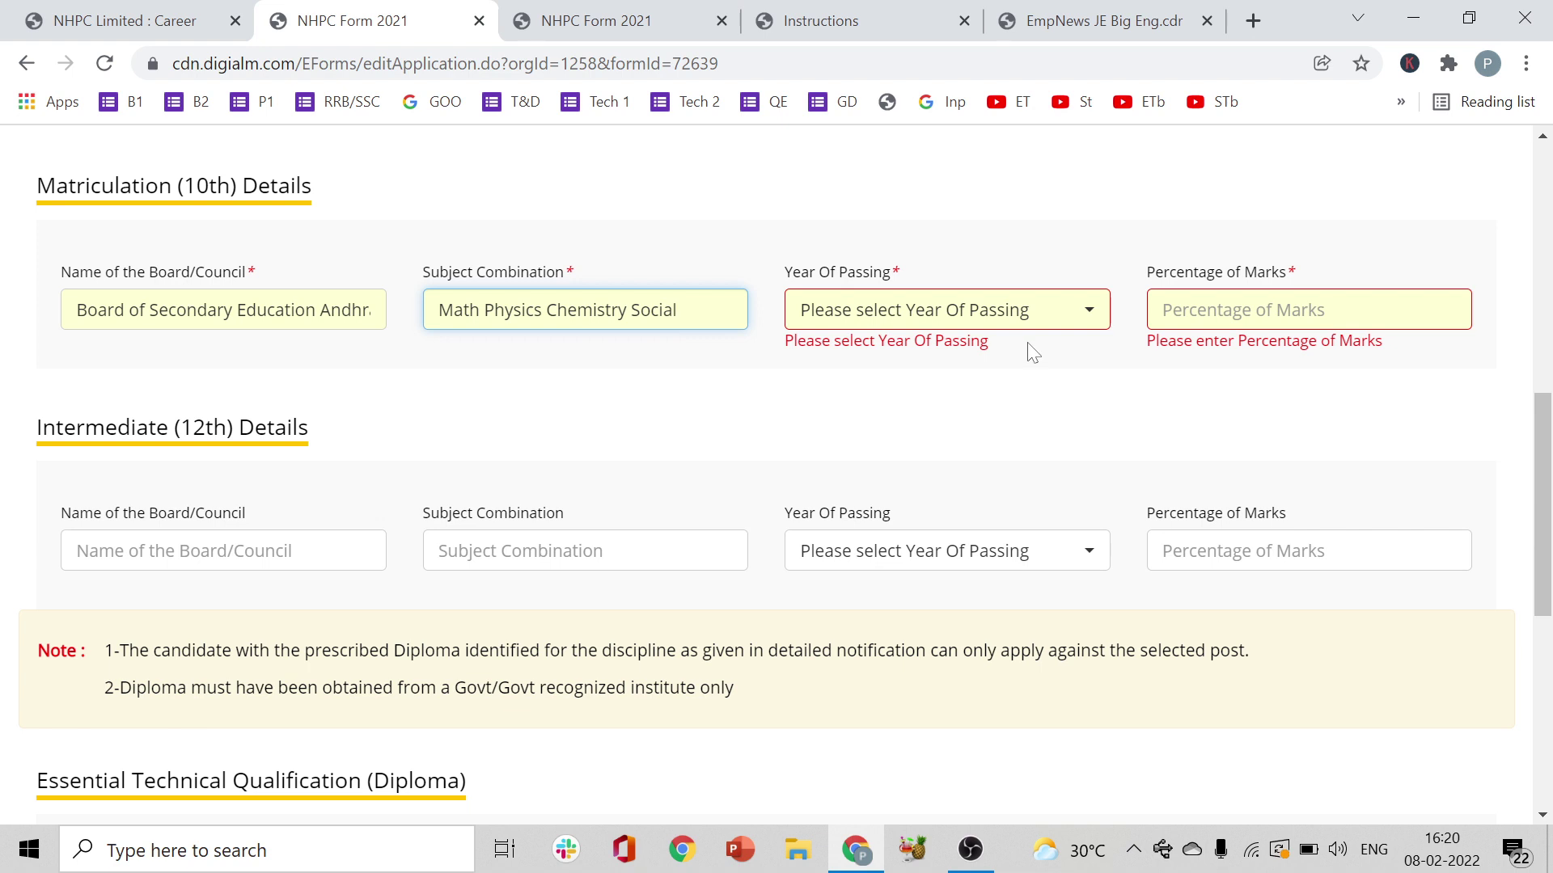
- Choose 2015 as the Matriculation Year Of Passing
click(1057, 315)
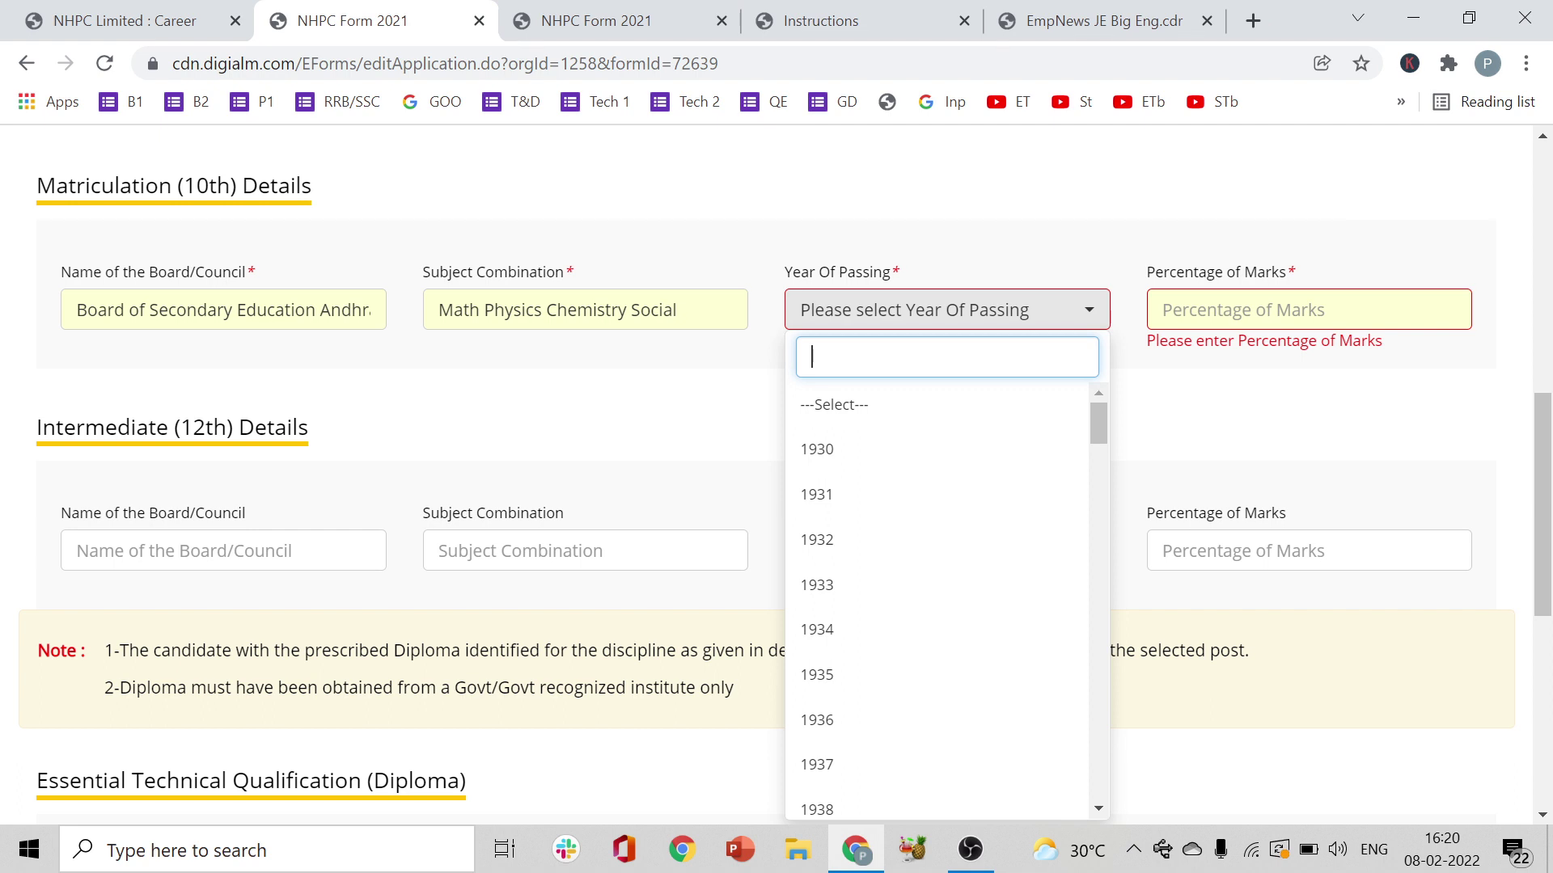
text(215)
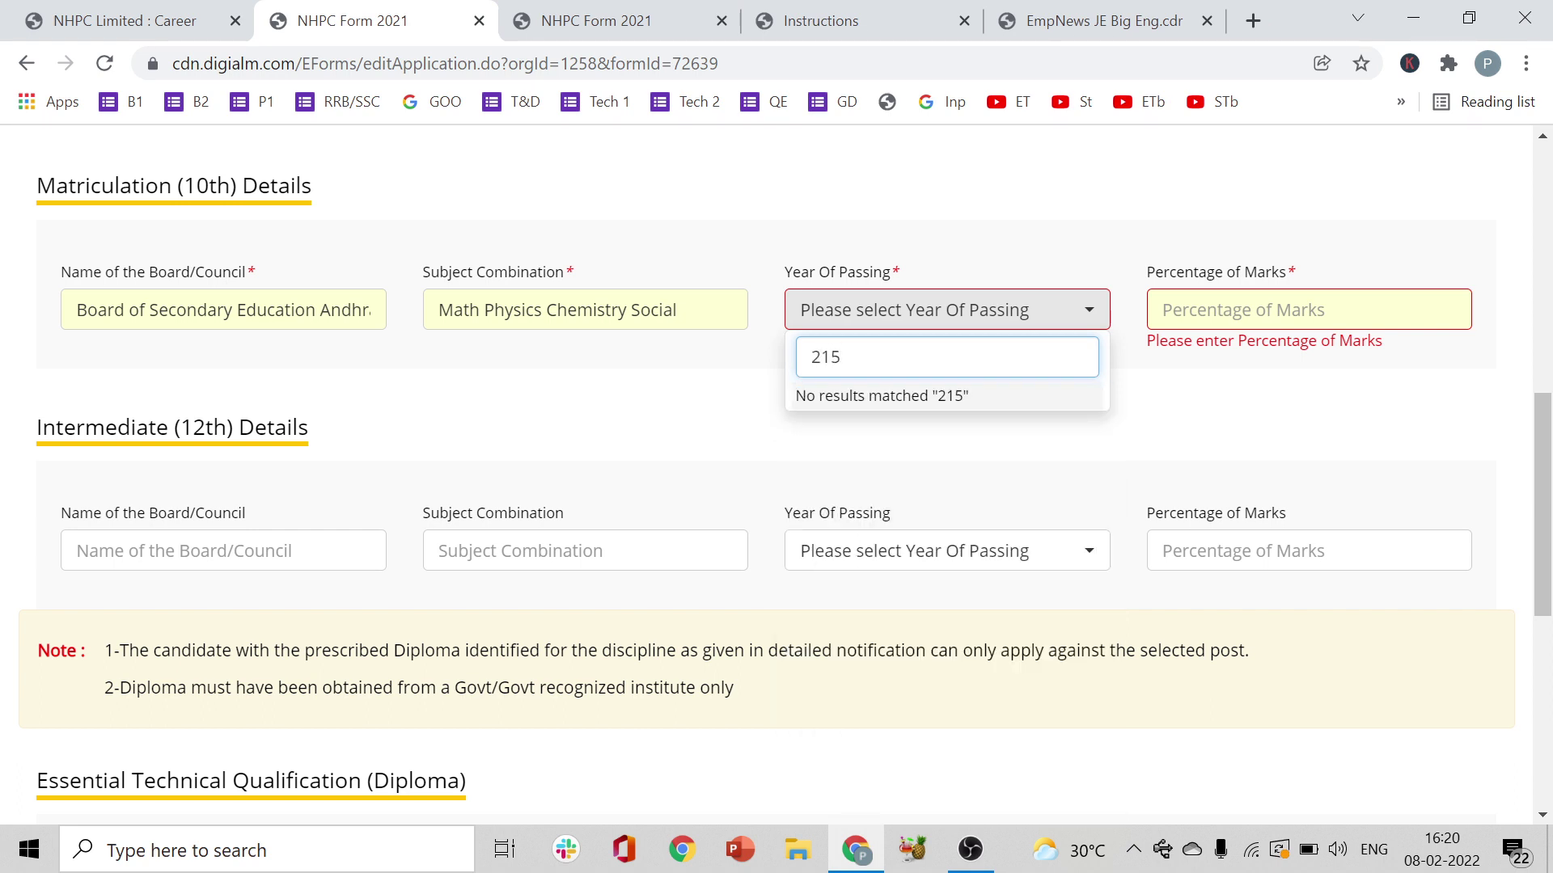
key(BackSpace)
key(BackSpace)
text(015)
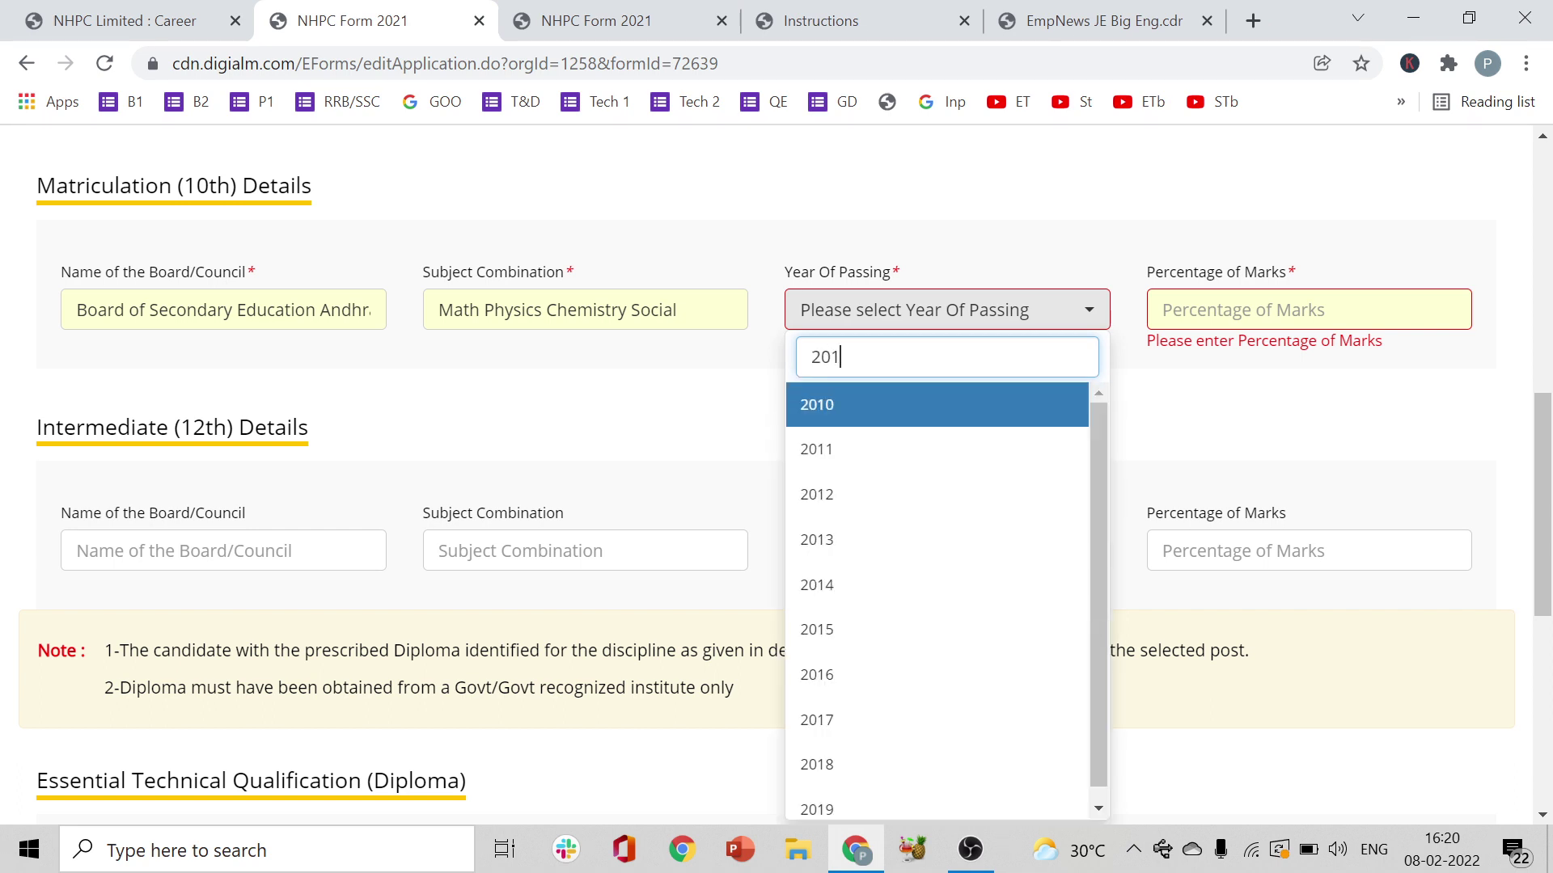
click(912, 400)
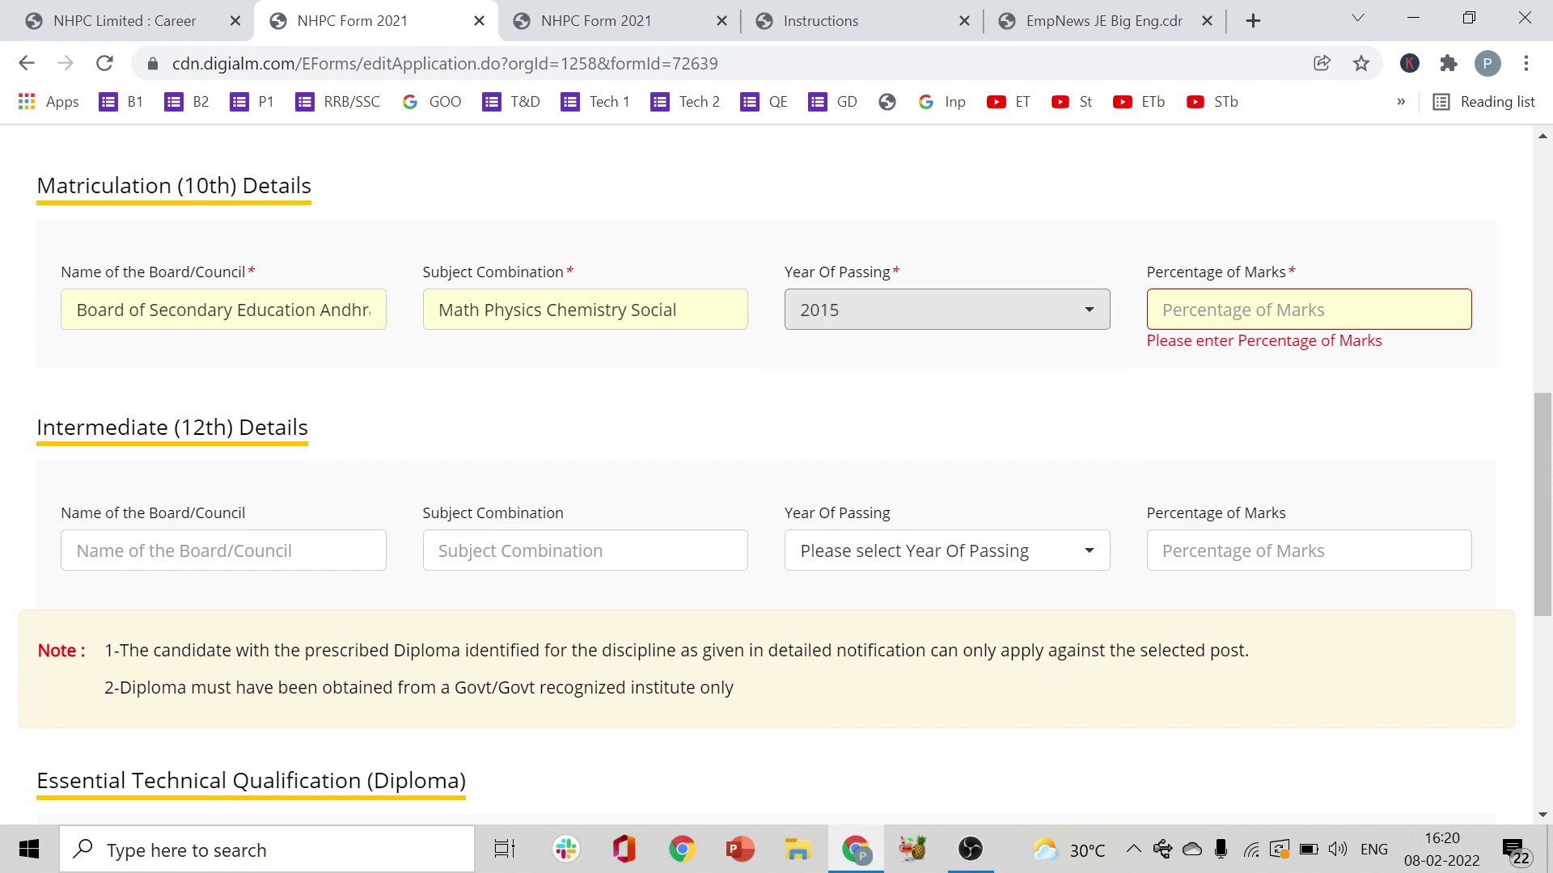
- Enter 88.33 as the Matriculation percentage of marks
click(1229, 310)
text(88.33)
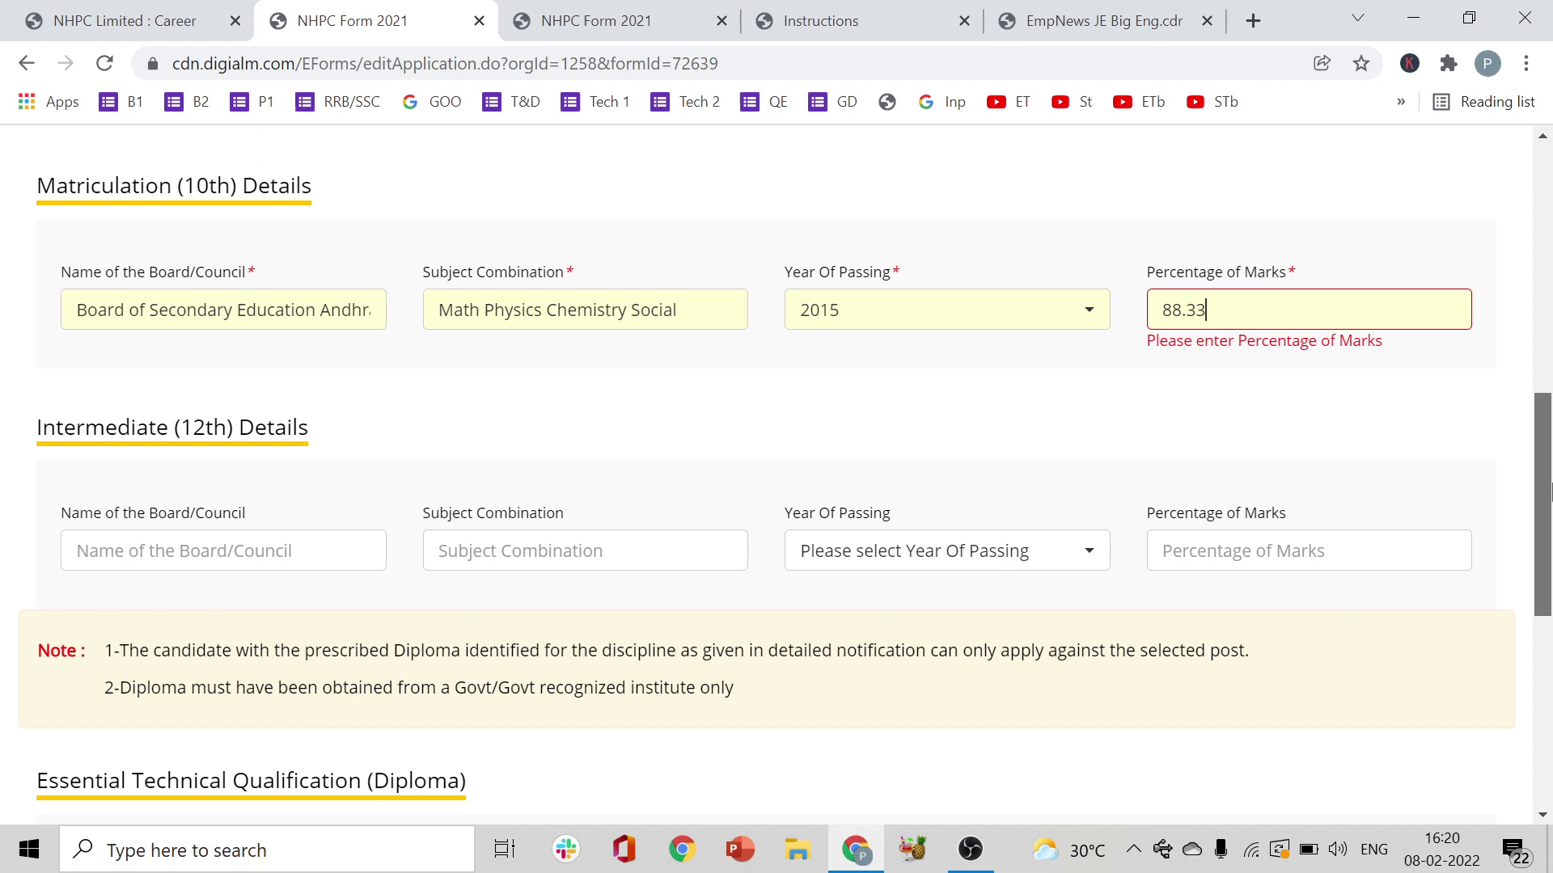
drag(1534, 495, 1533, 547)
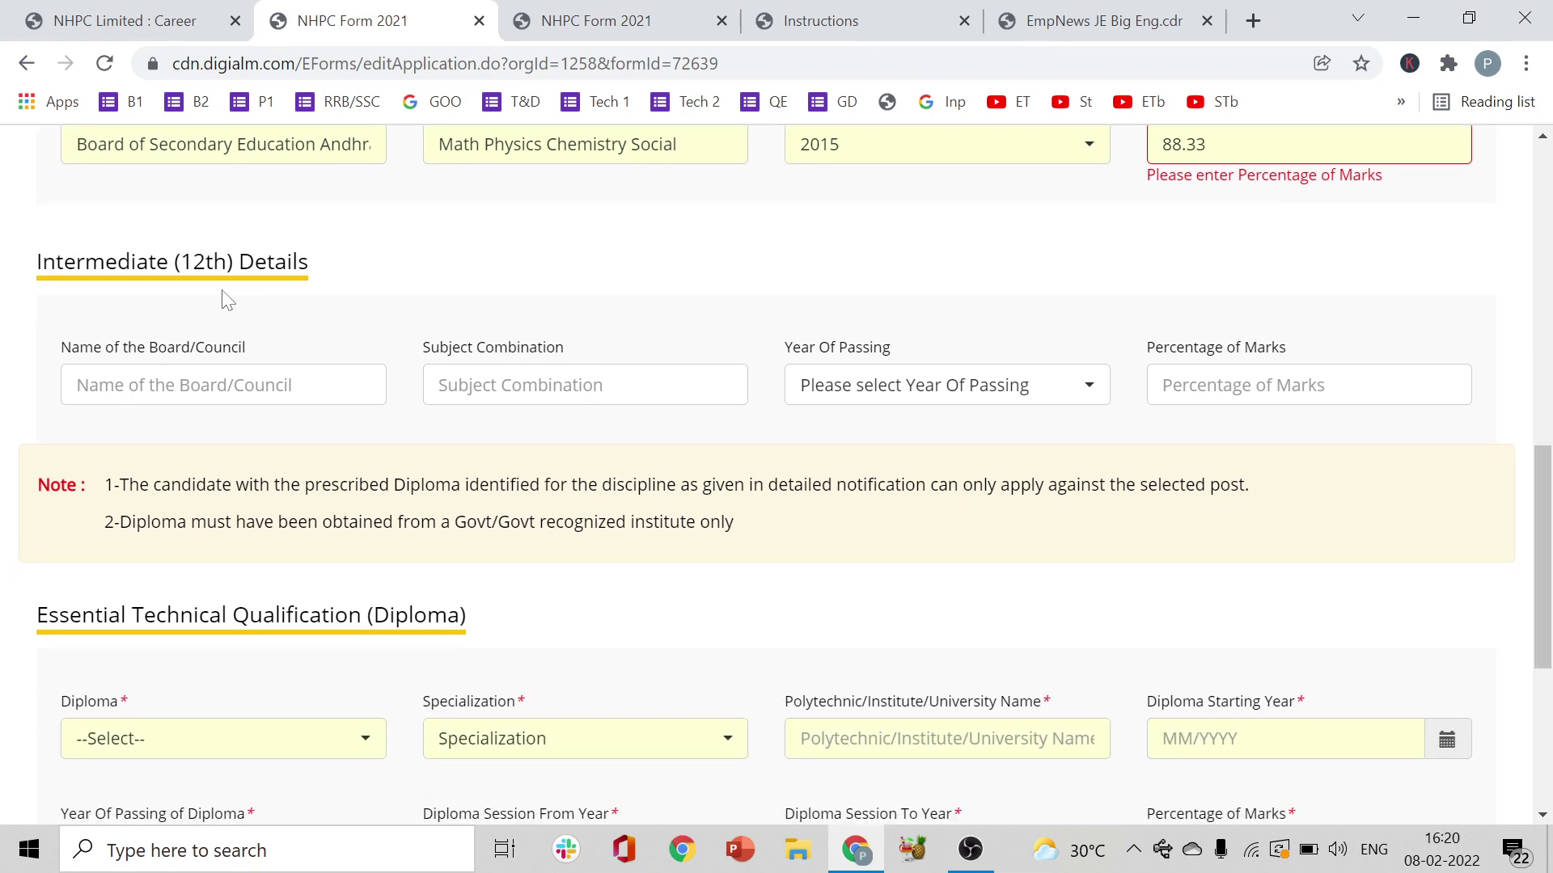
- Enter RAJIV GANDHI as the Intermediate board and MATHS PHYSICS CHEMISTRY as subjects
key(Tab)
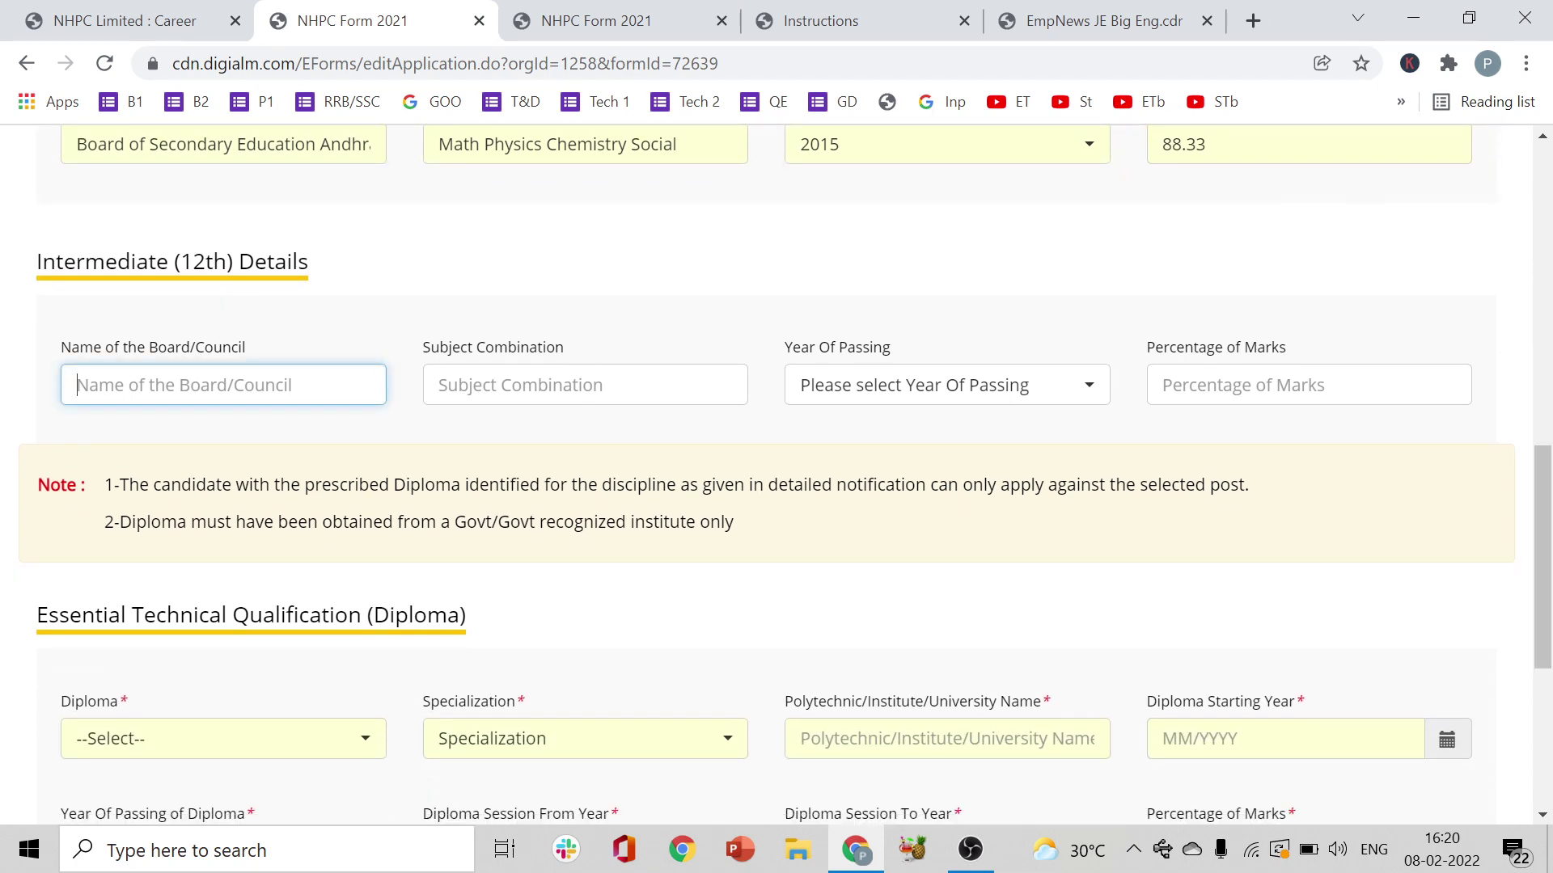
text(Rguk)
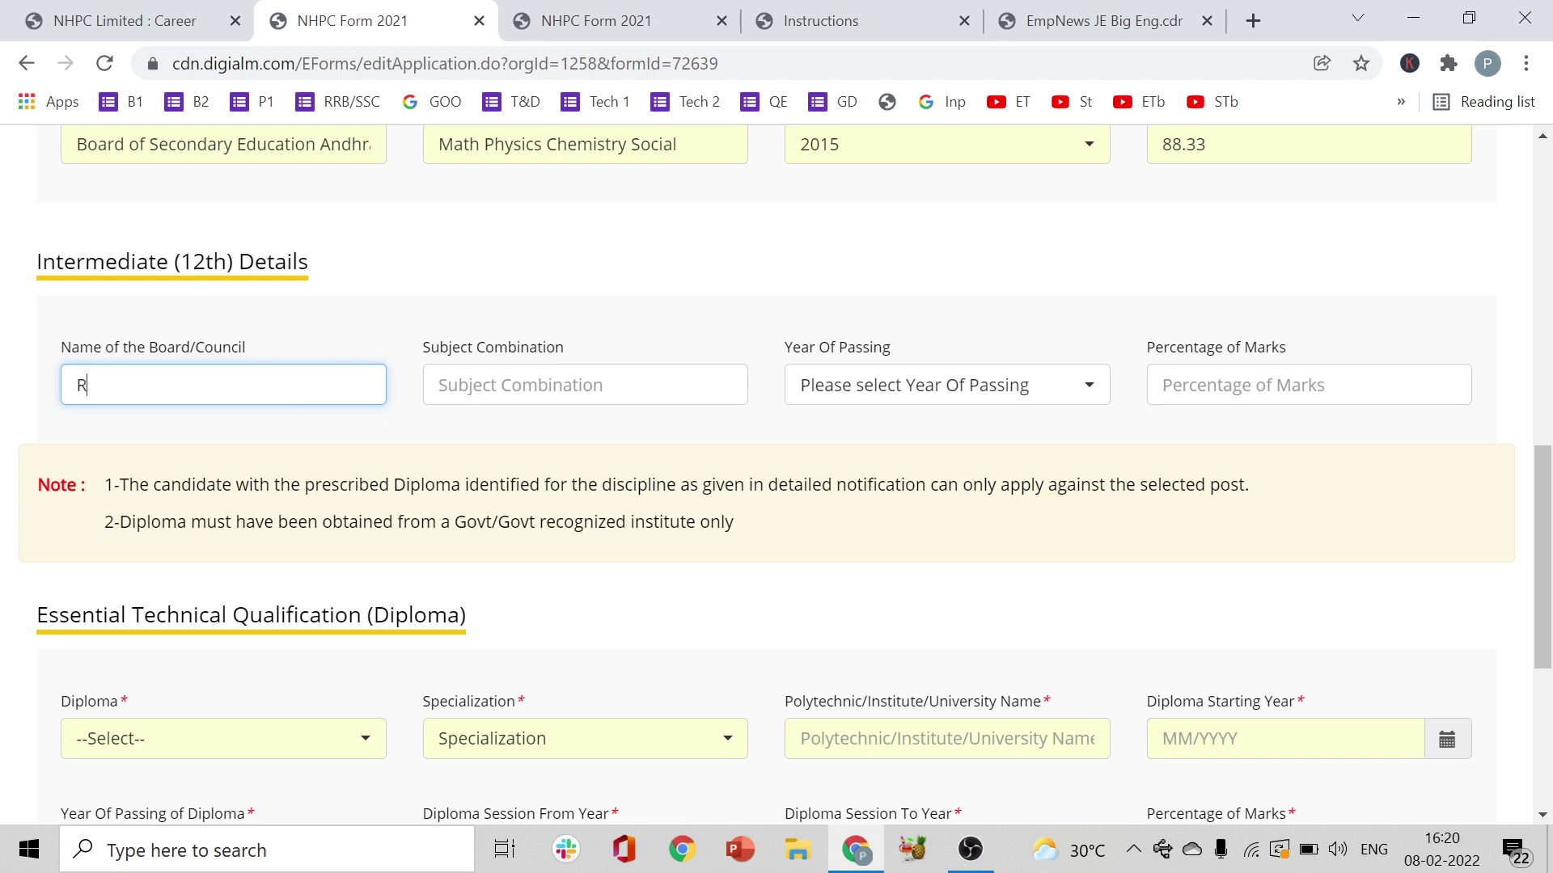
key(BackSpace)
text(AJIV GANDHI)
key(Tab)
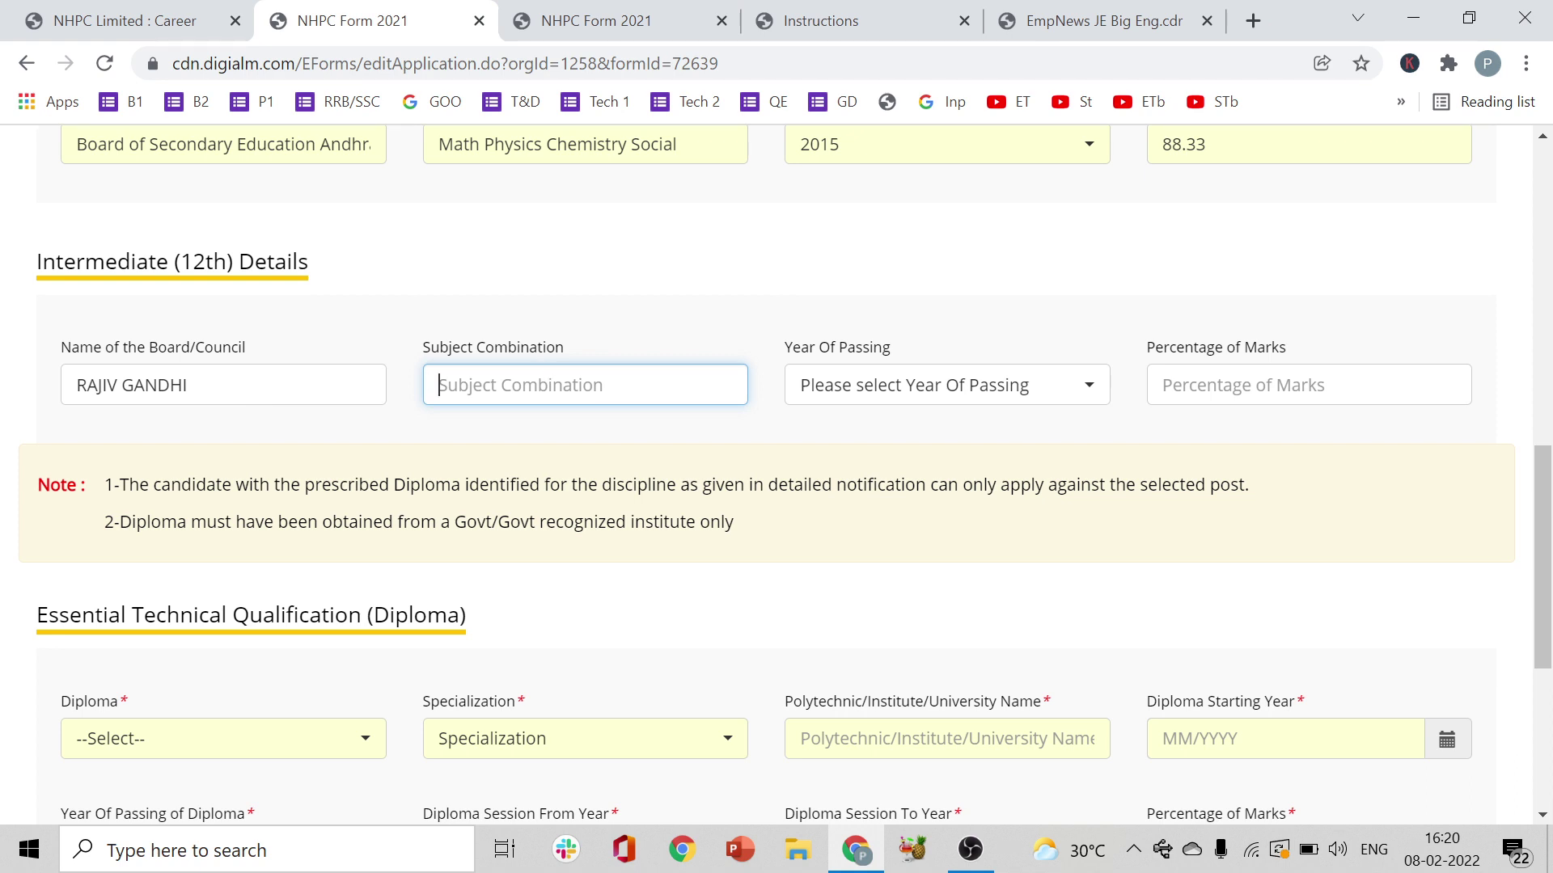
text(MATH)
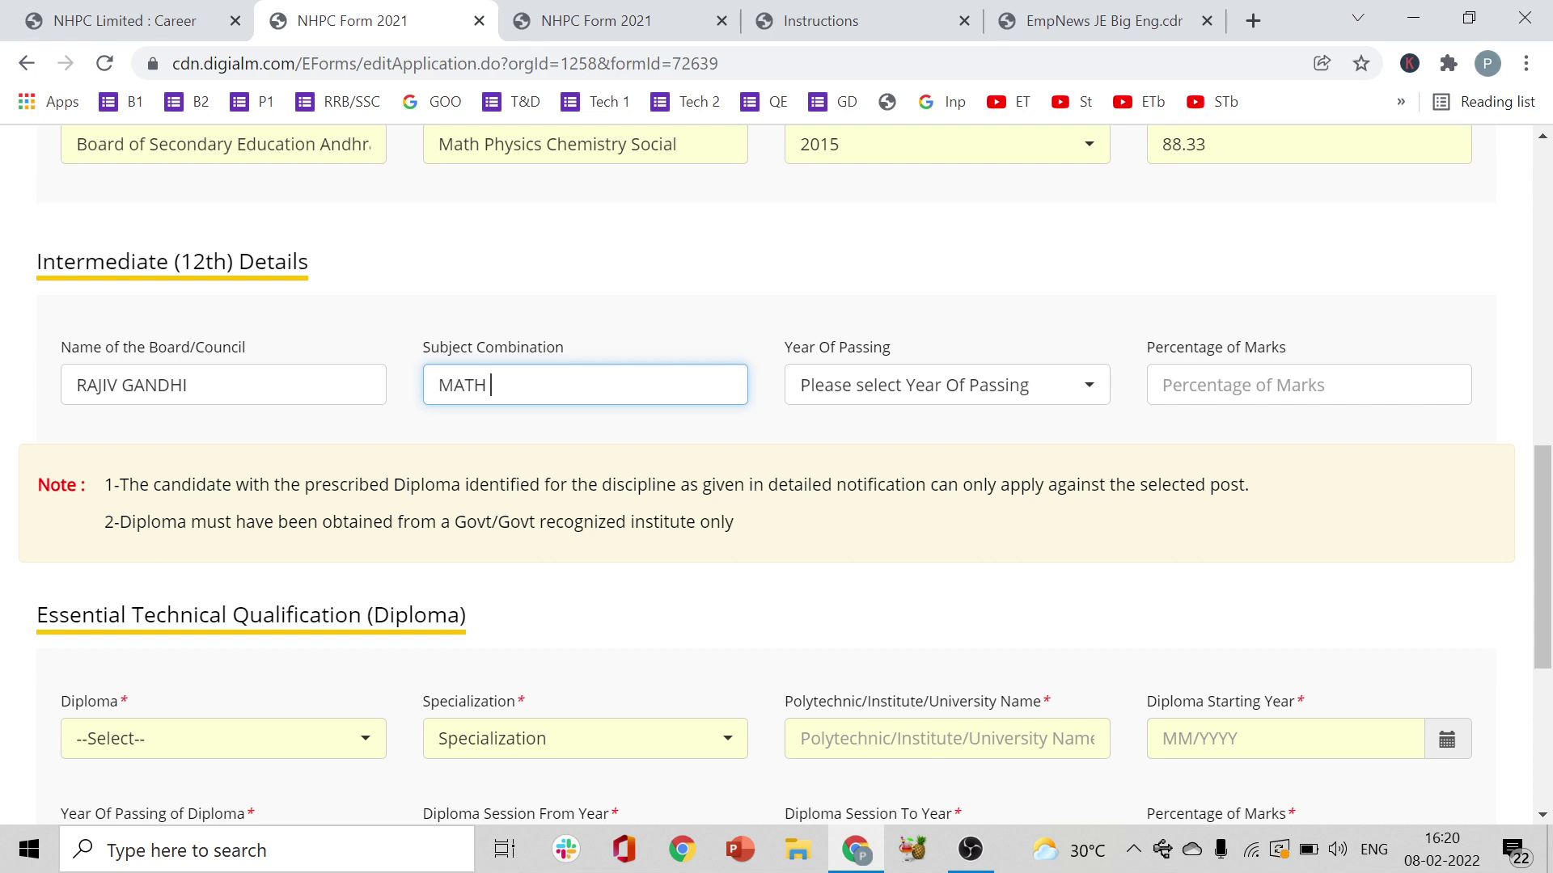
text(S PHYSICS CHEMISTRY)
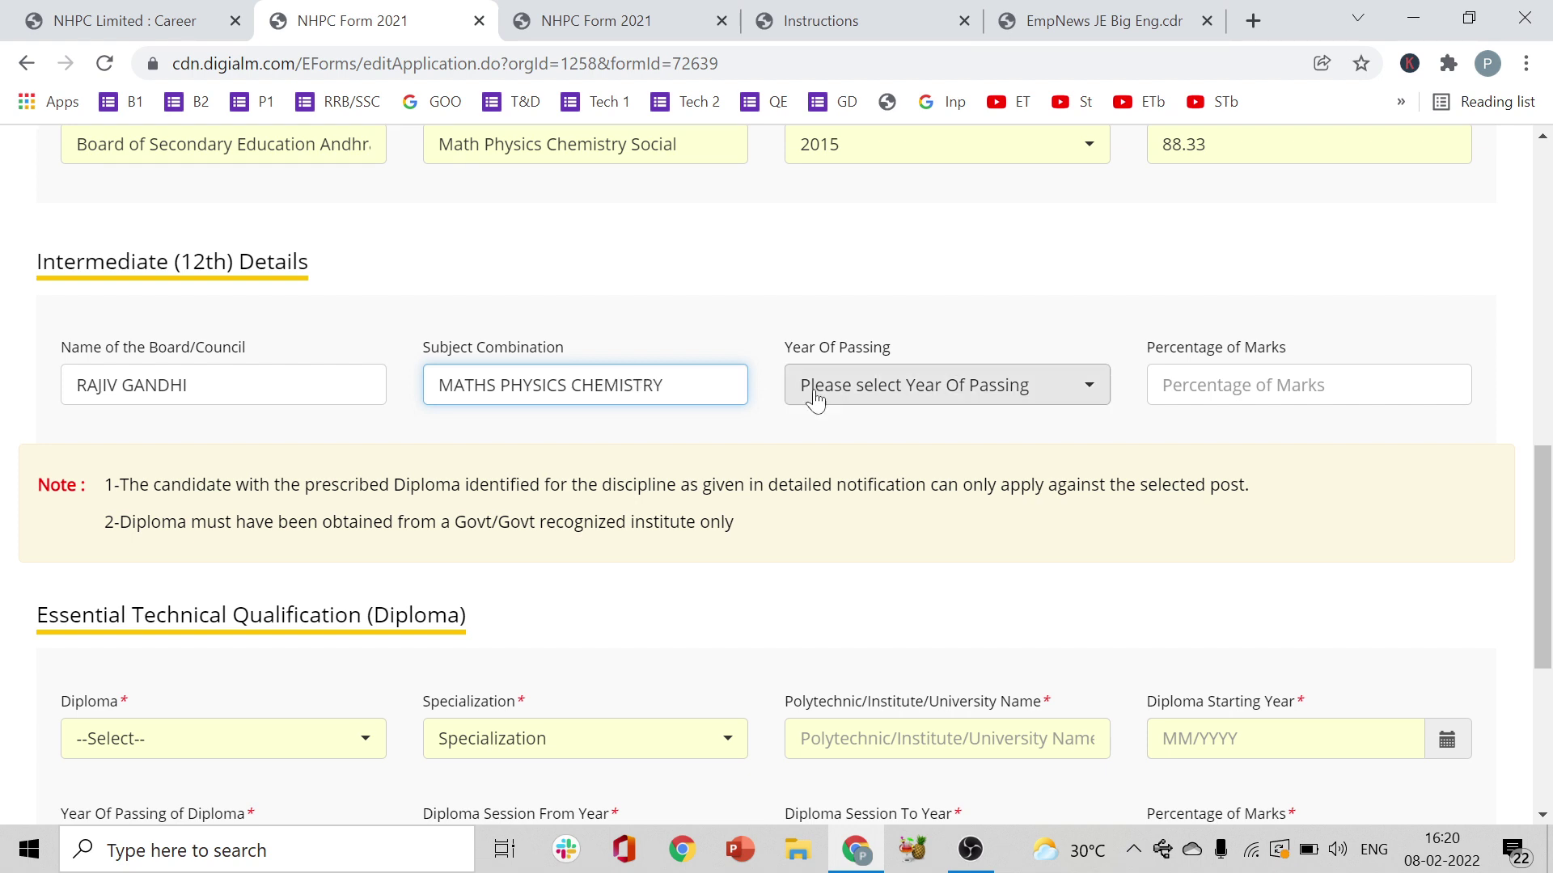
- Set the Intermediate passing year to 2017 and percentage of marks to 84
click(815, 398)
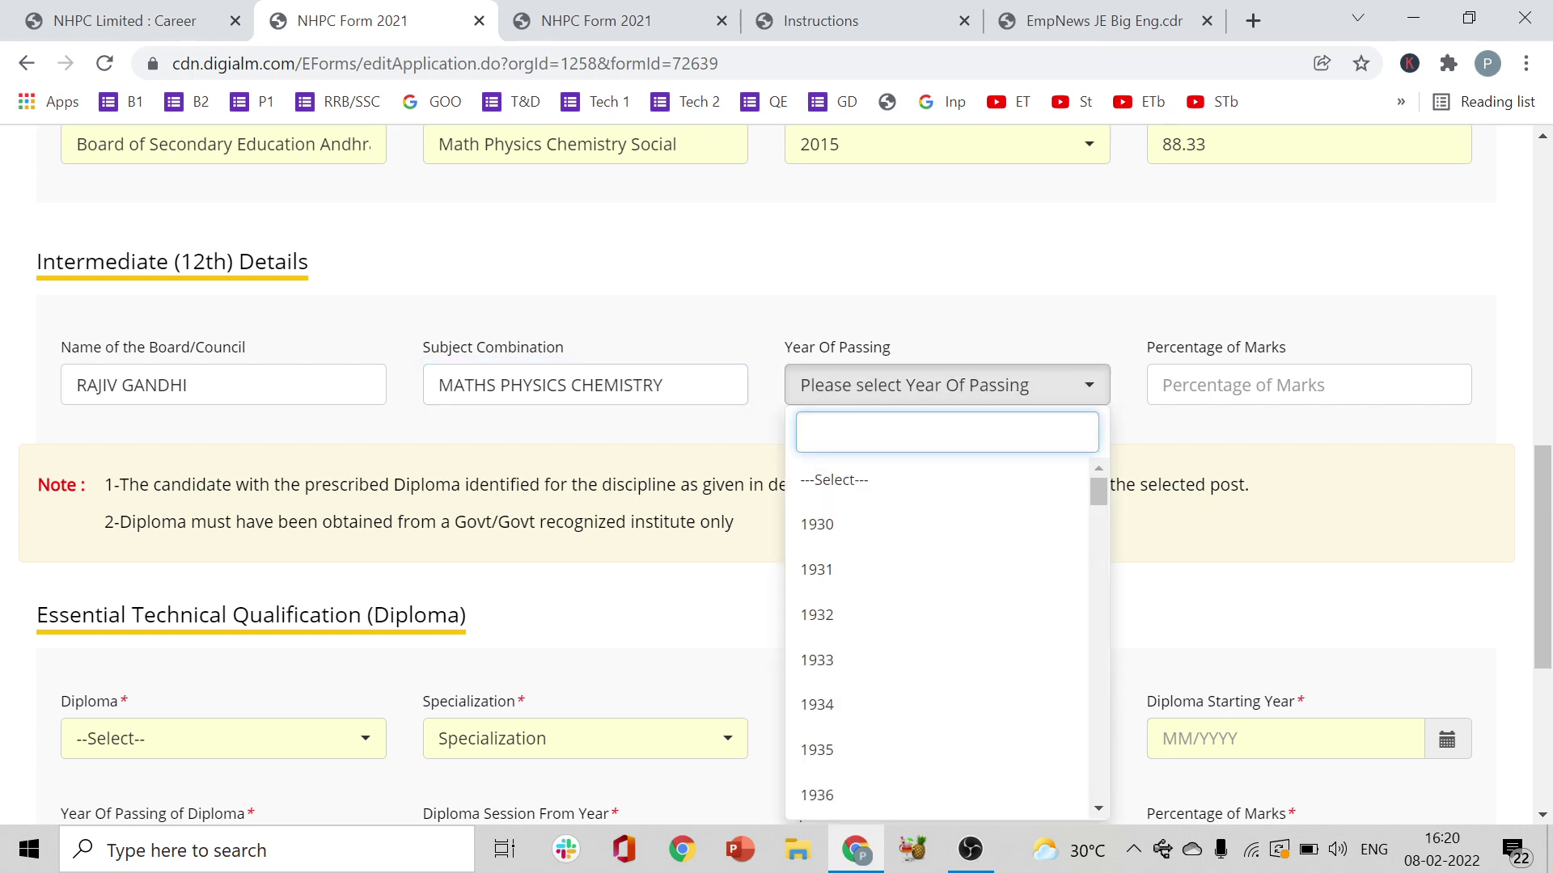
text(2017)
click(860, 478)
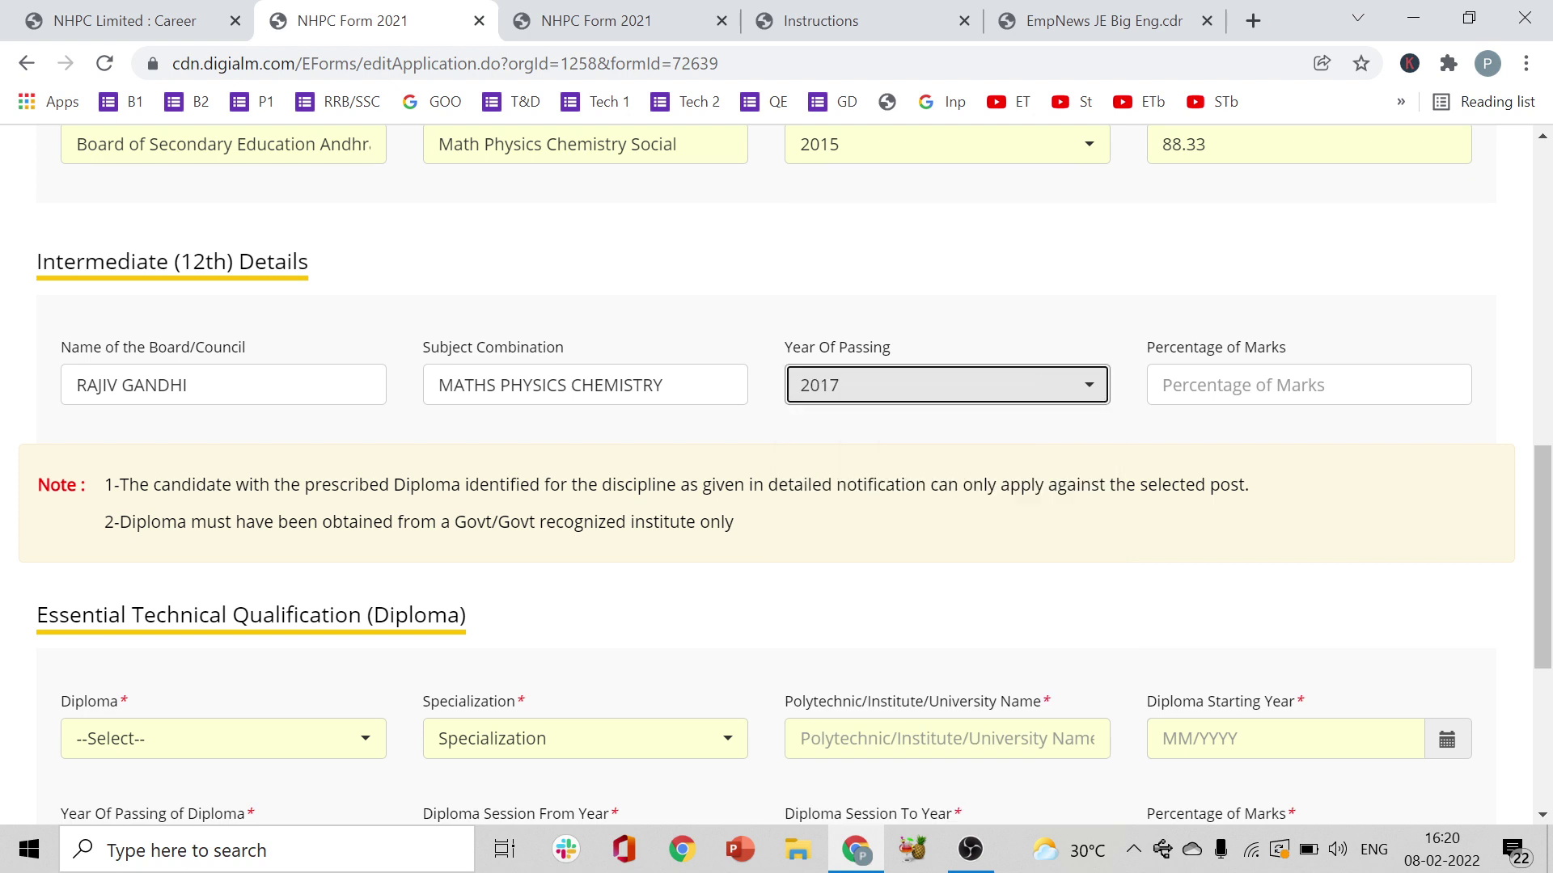
click(1164, 385)
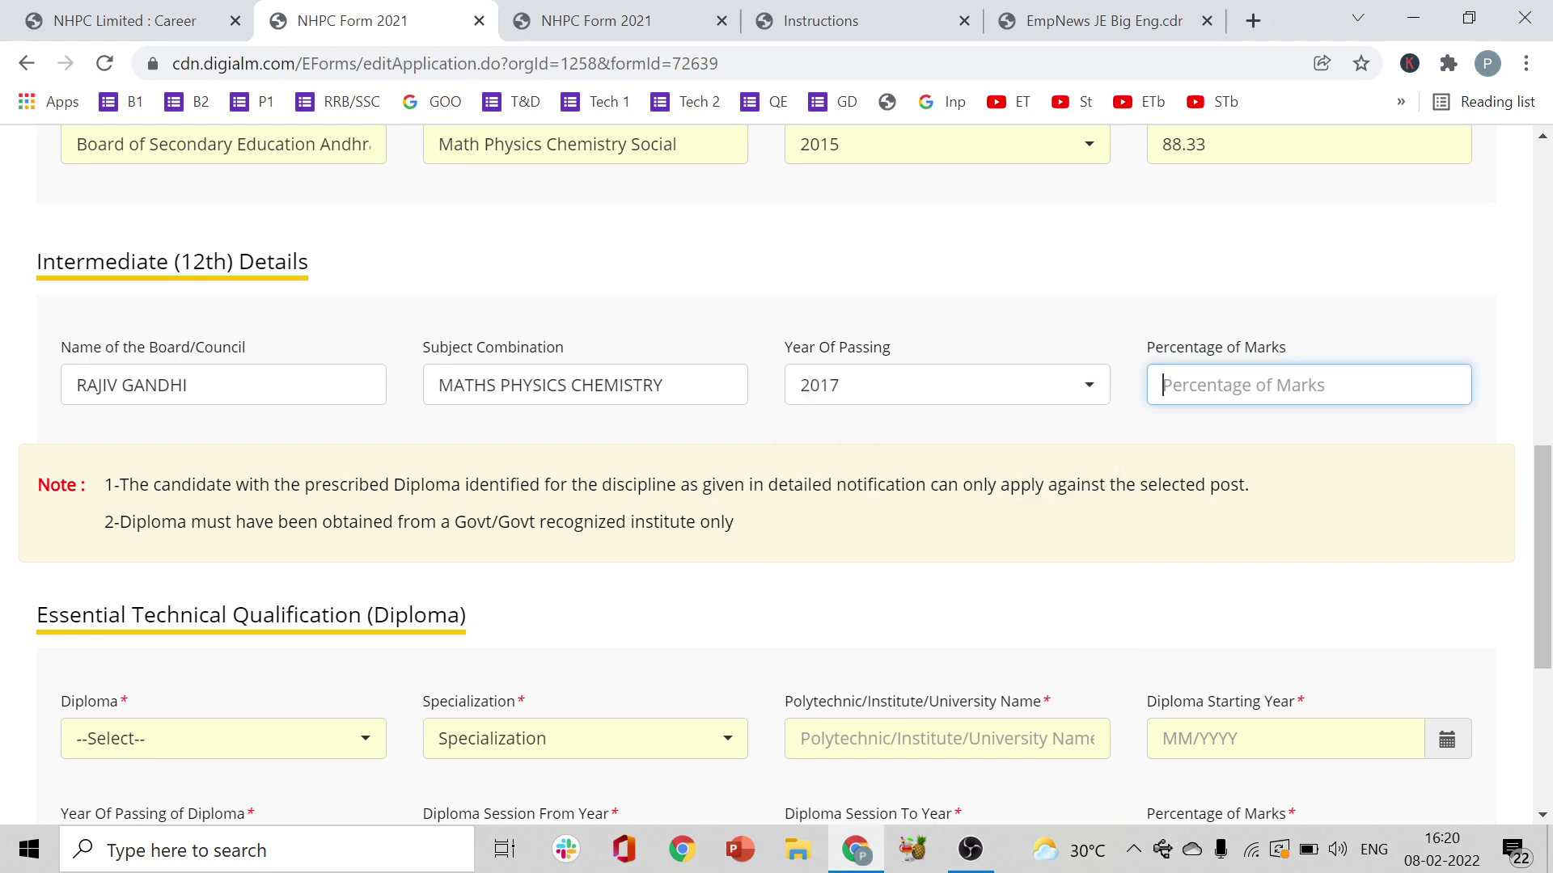
text(84)
scroll(1550, 575, down, 1)
scroll(1550, 574, down, 3)
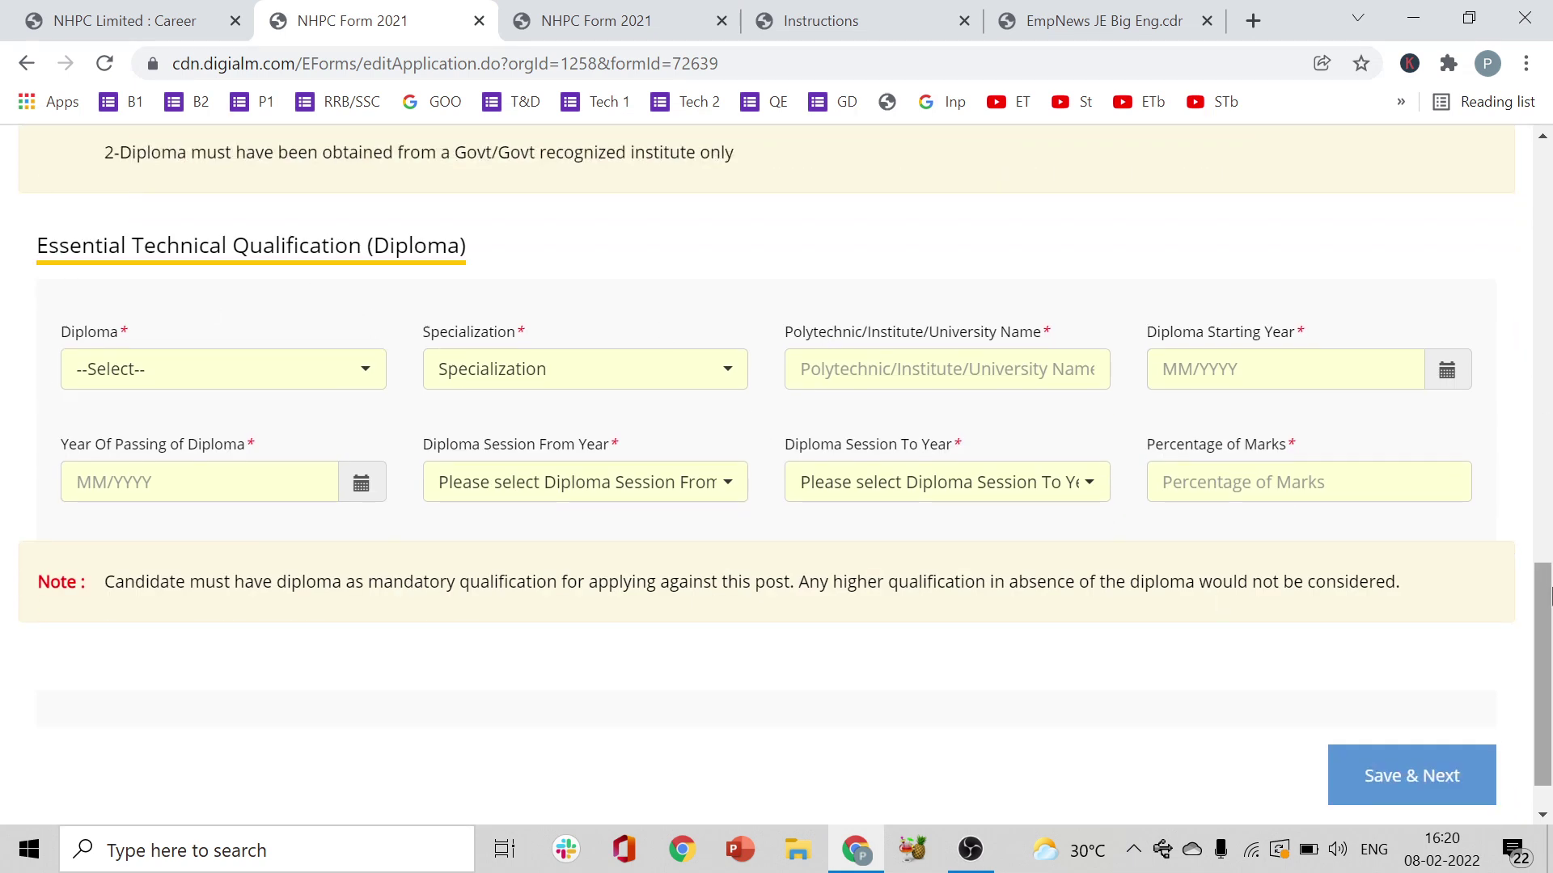
scroll(1550, 574, up, 7)
scroll(1550, 558, down, 3)
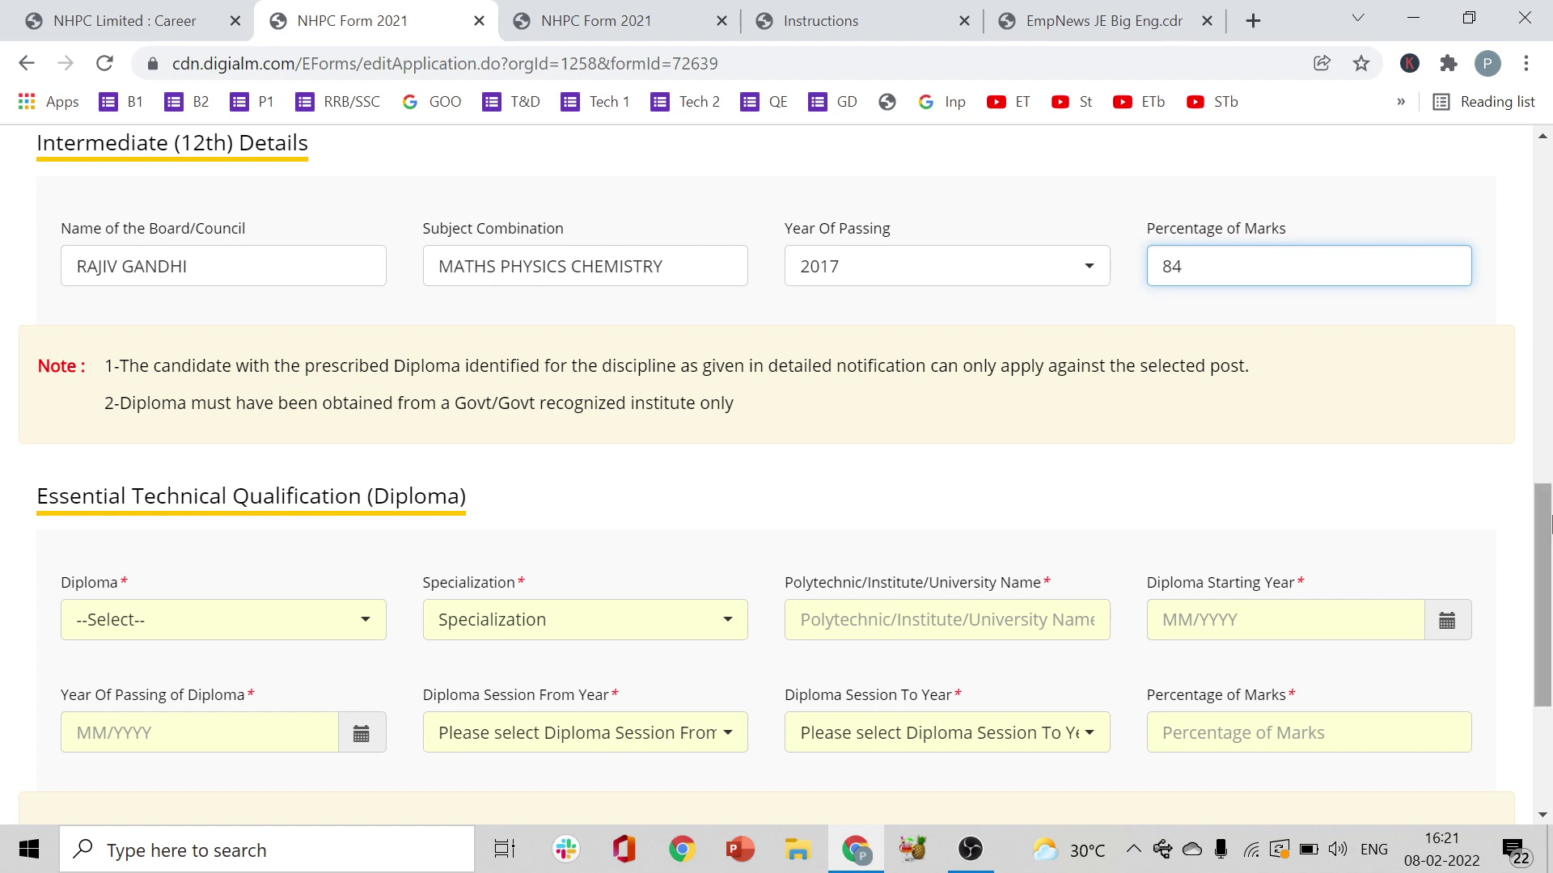
scroll(1550, 517, down, 2)
drag(1550, 574, 1550, 590)
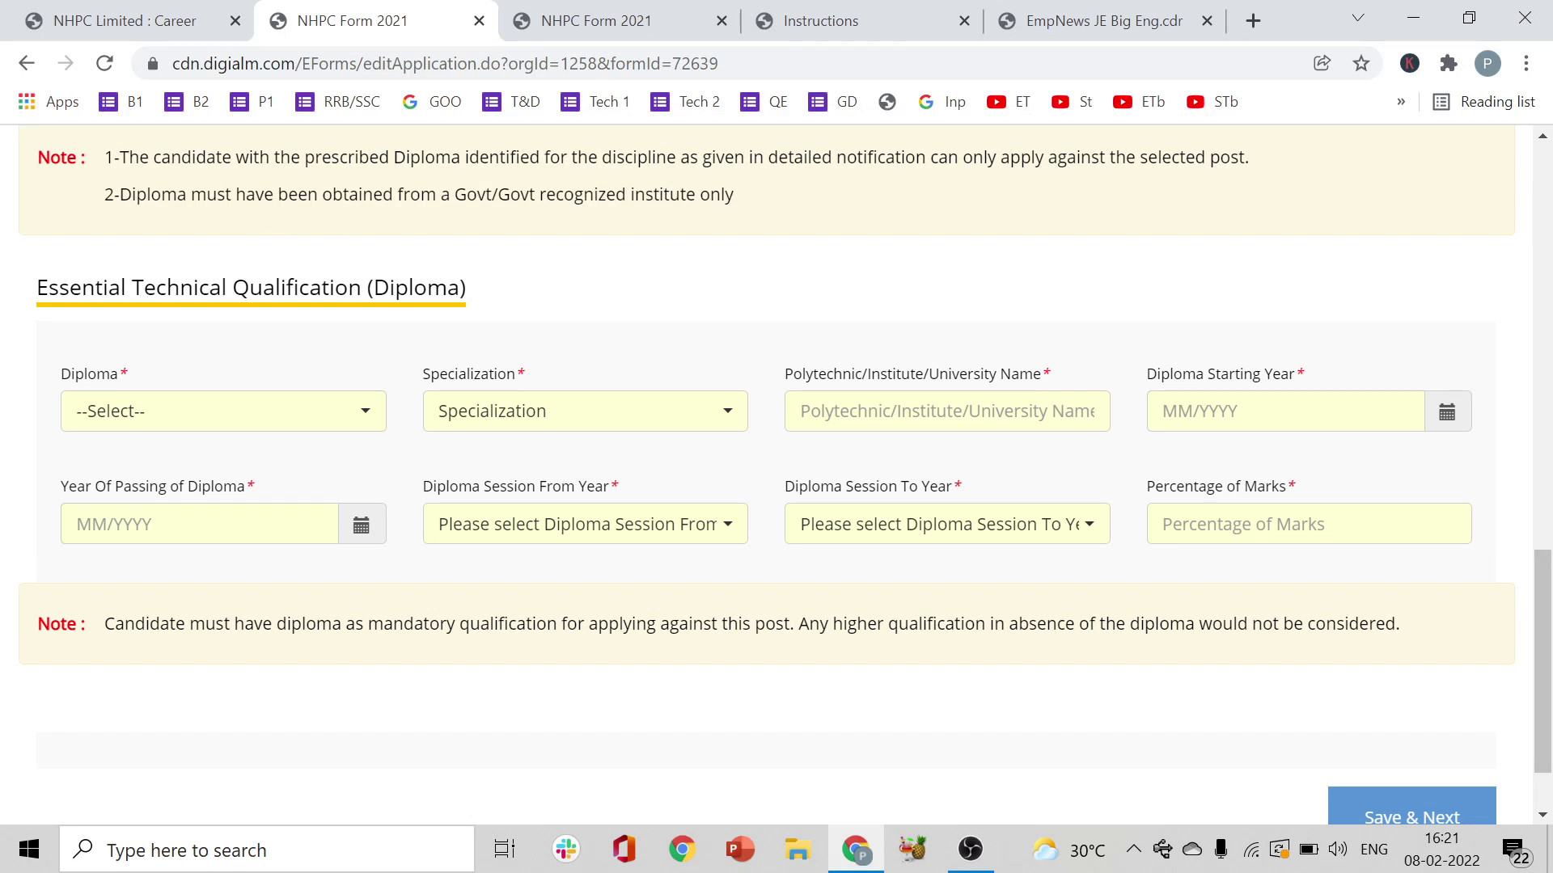
drag(454, 194, 736, 203)
click(1053, 254)
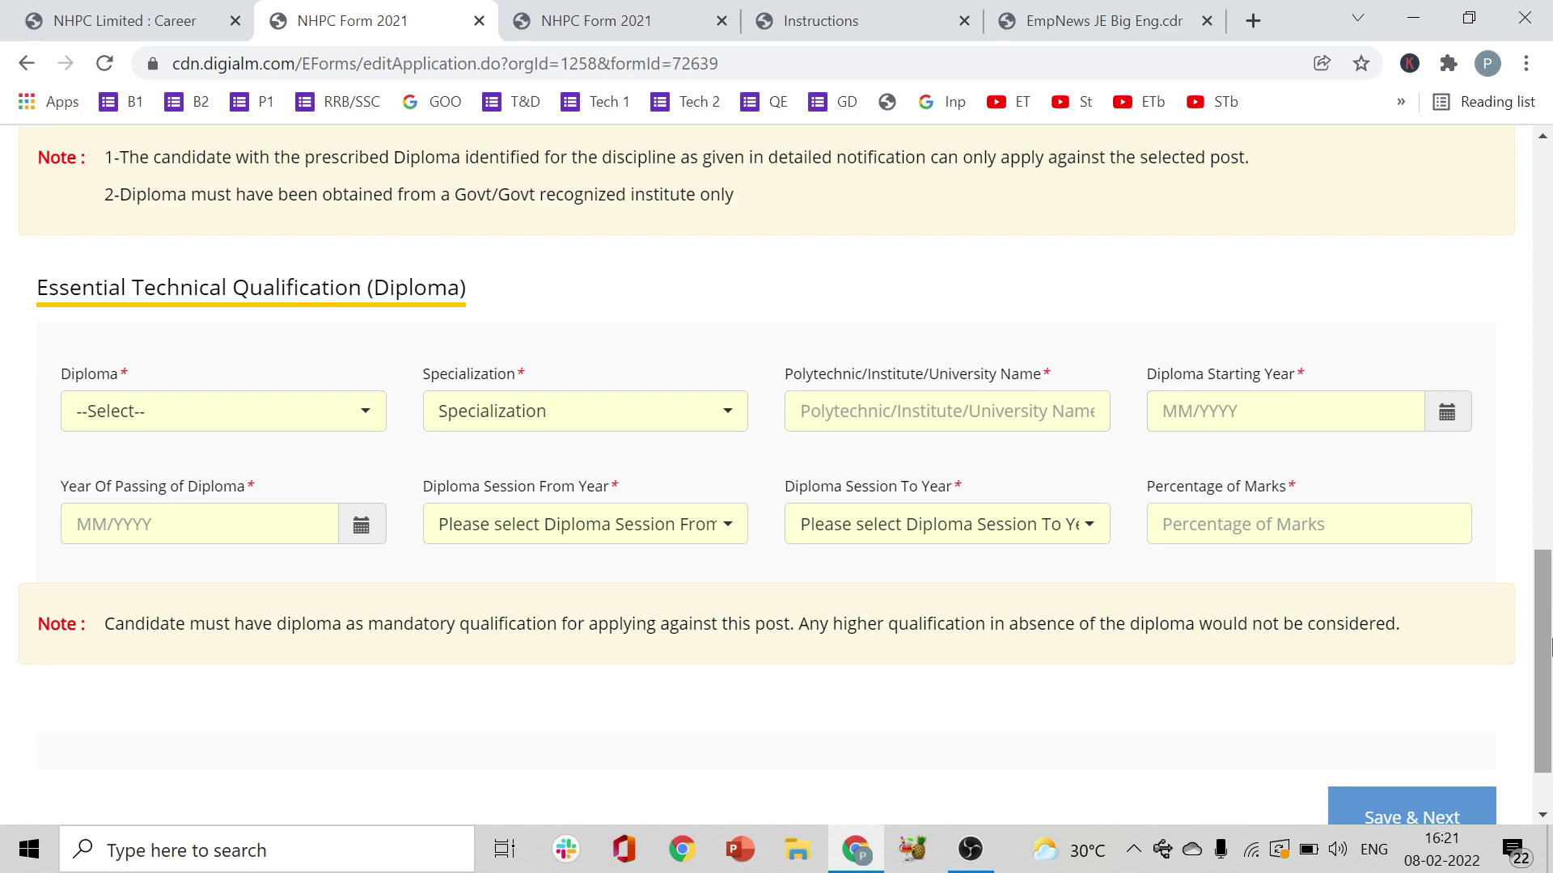
drag(1550, 643, 1550, 659)
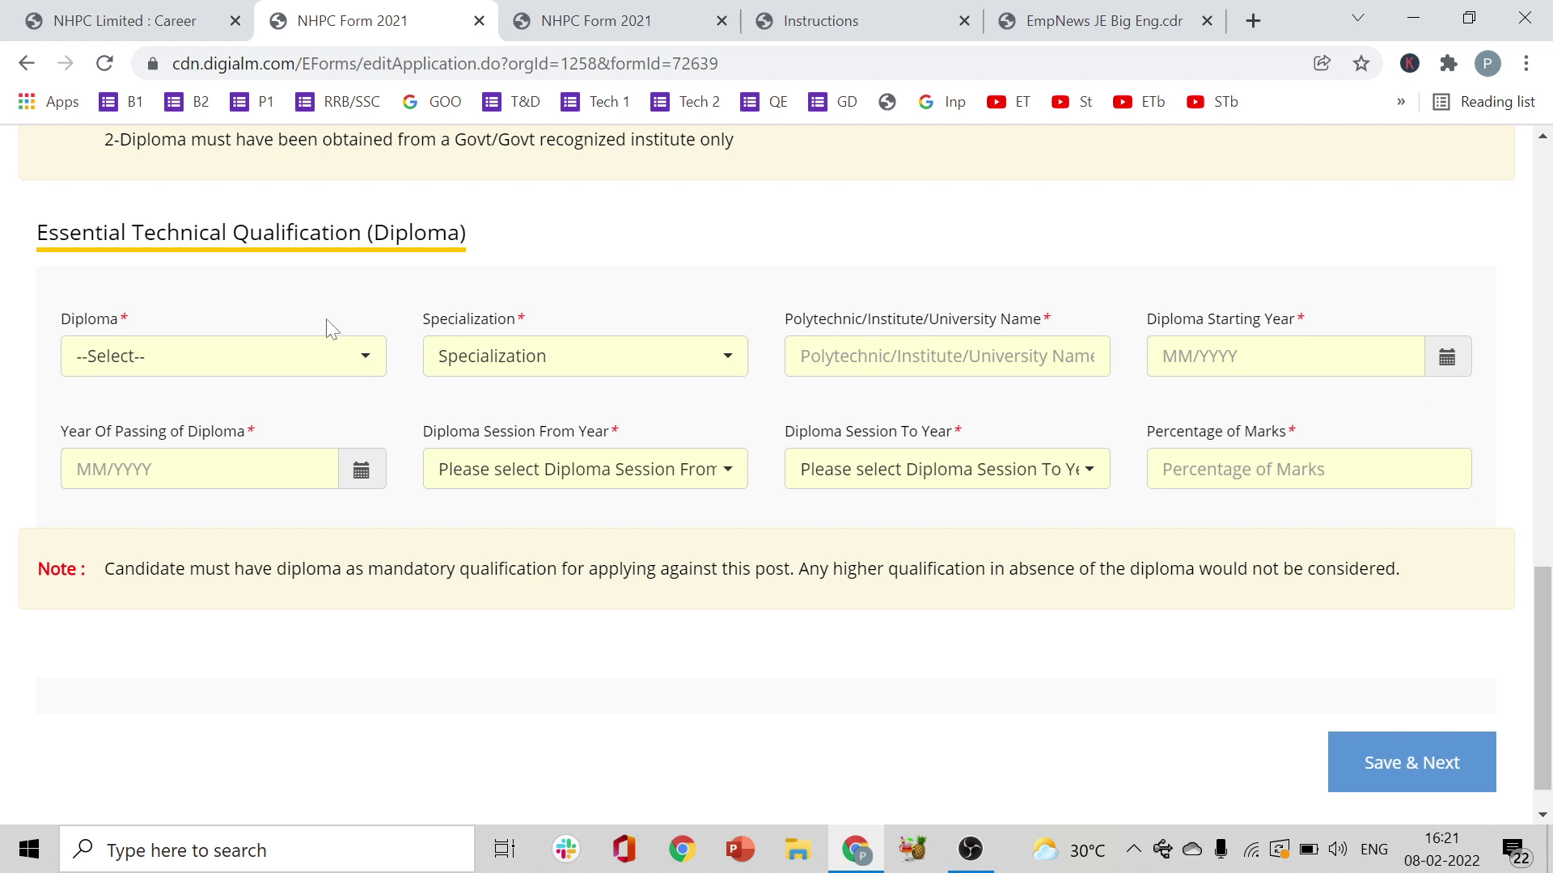
click(286, 372)
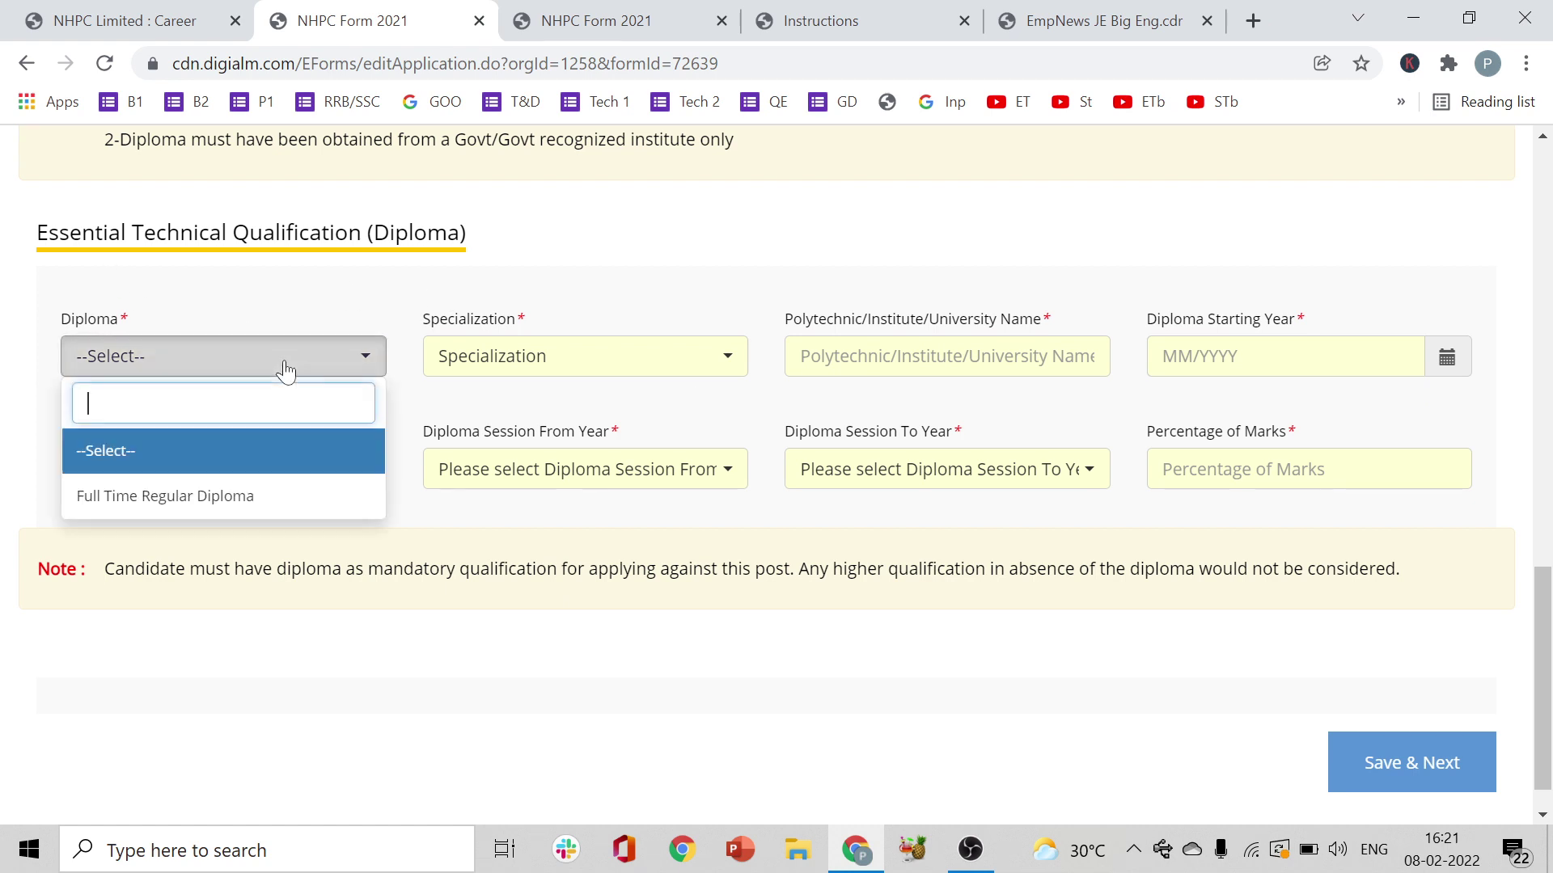
- Select Full Time Regular Diploma with Mechanical Engineering as the specialization
click(243, 495)
click(552, 376)
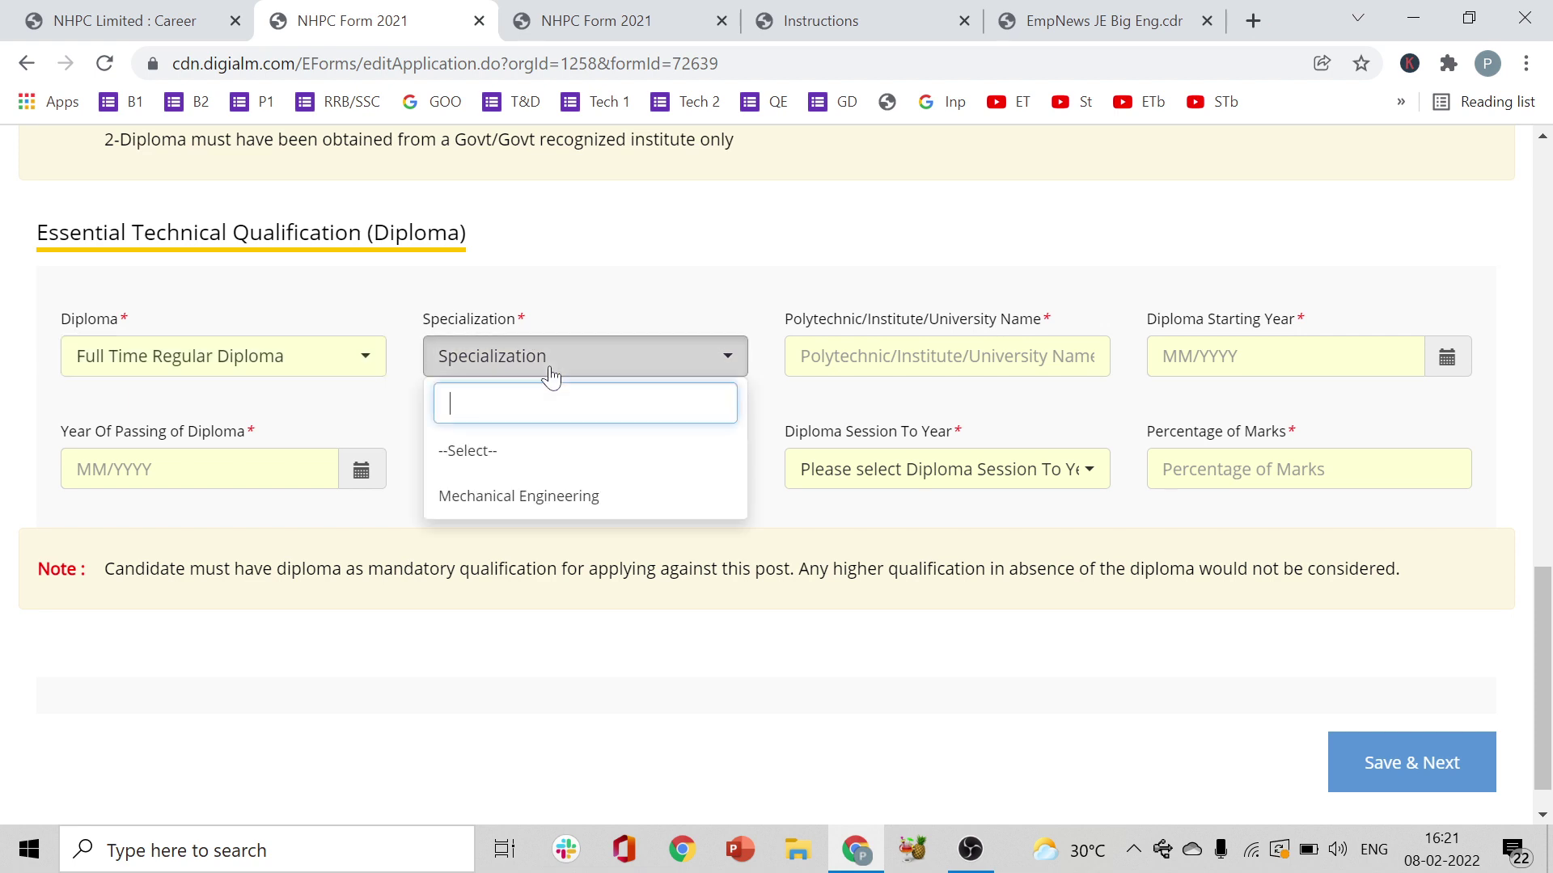
click(518, 510)
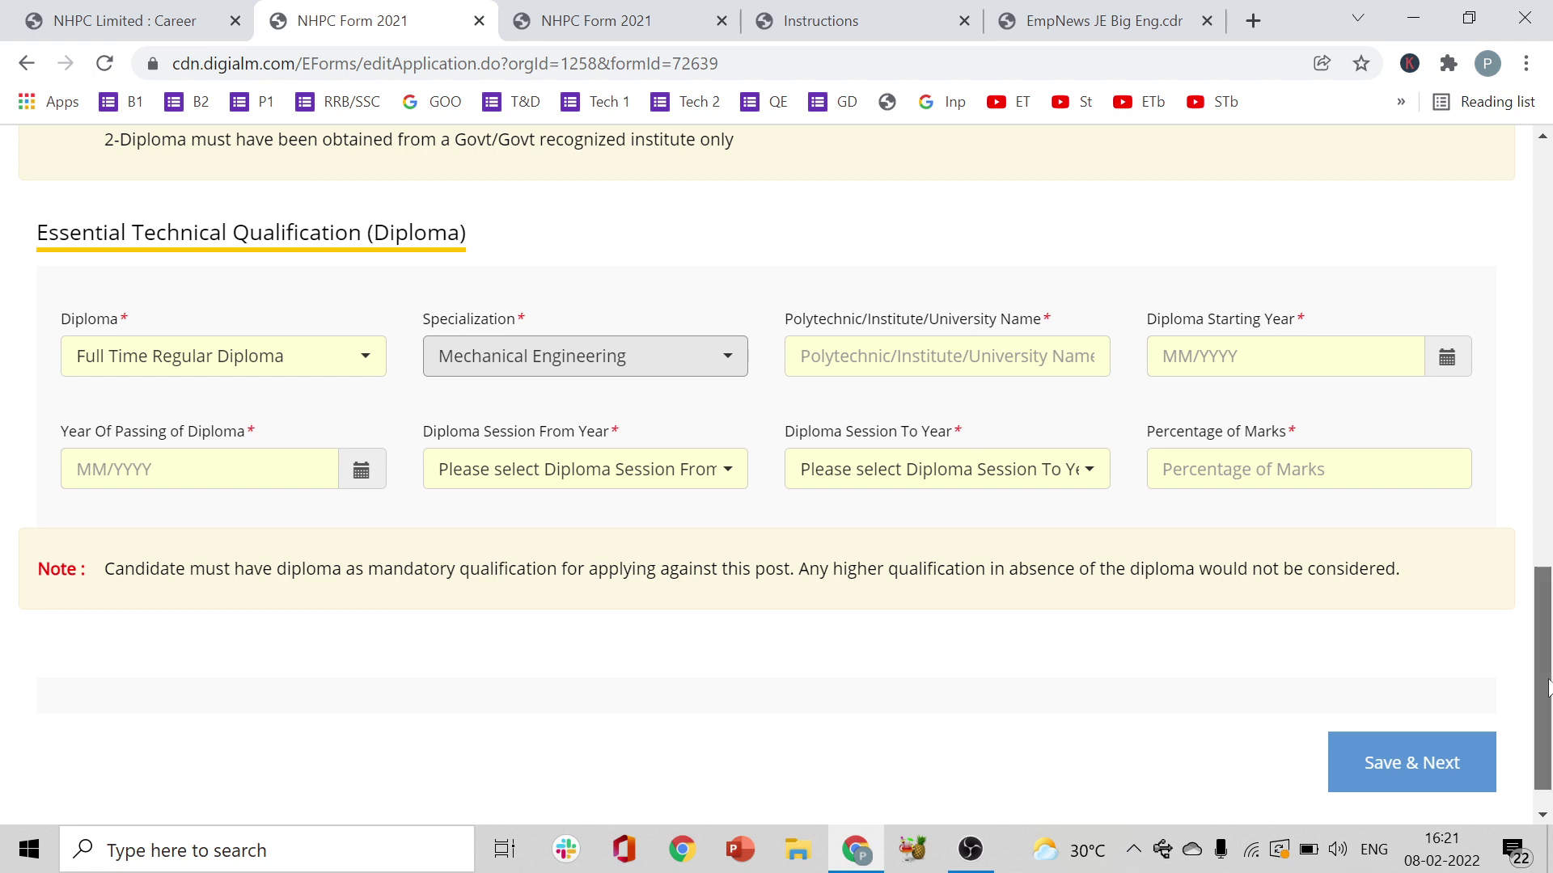
scroll(1547, 671, up, 1)
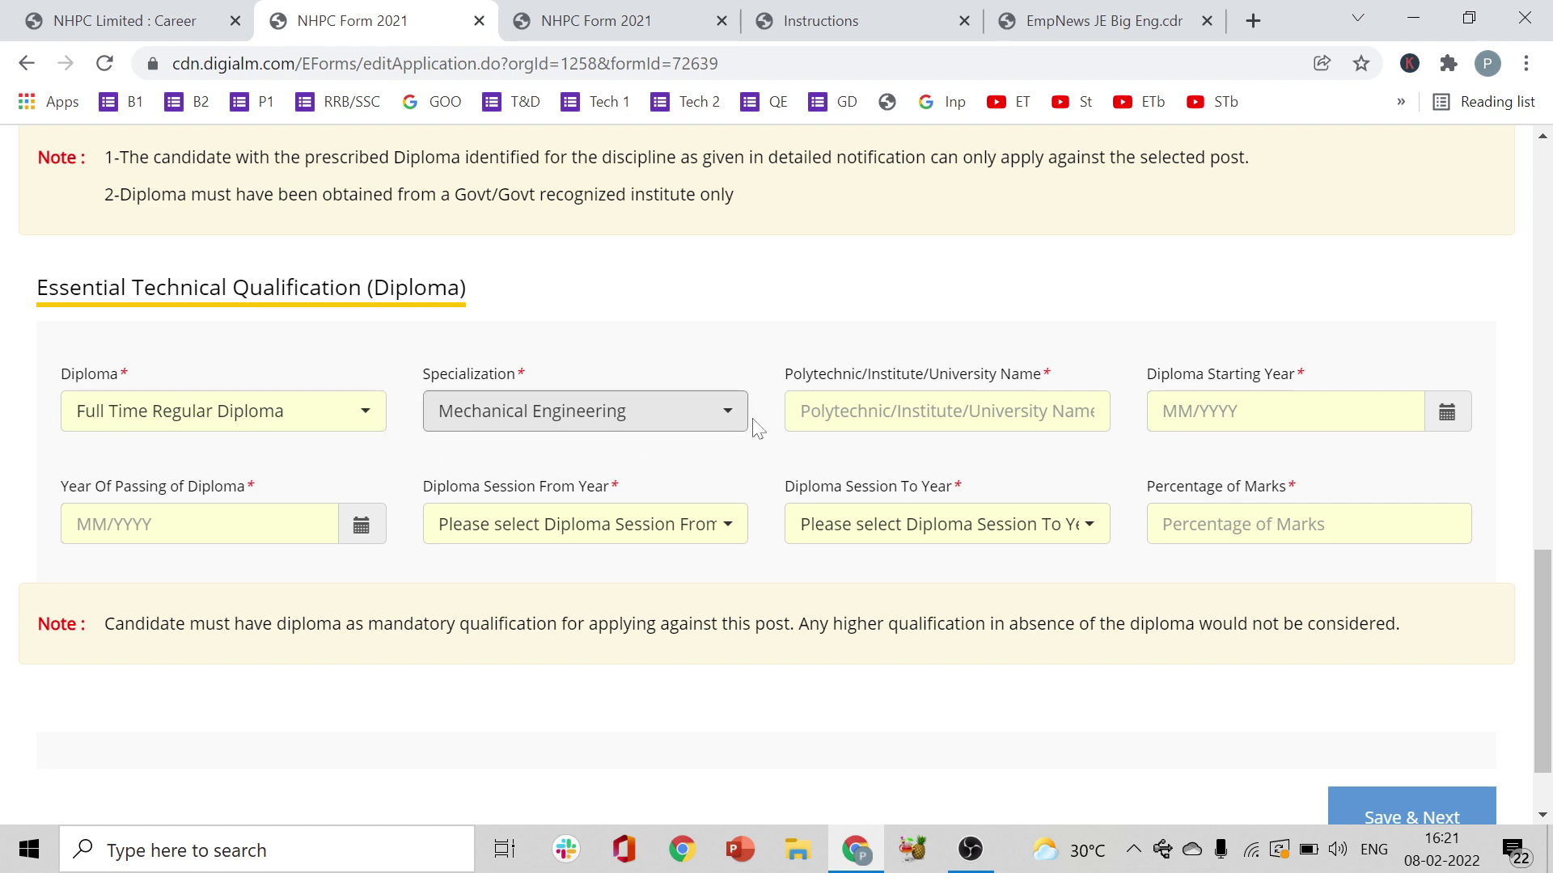
key(Tab)
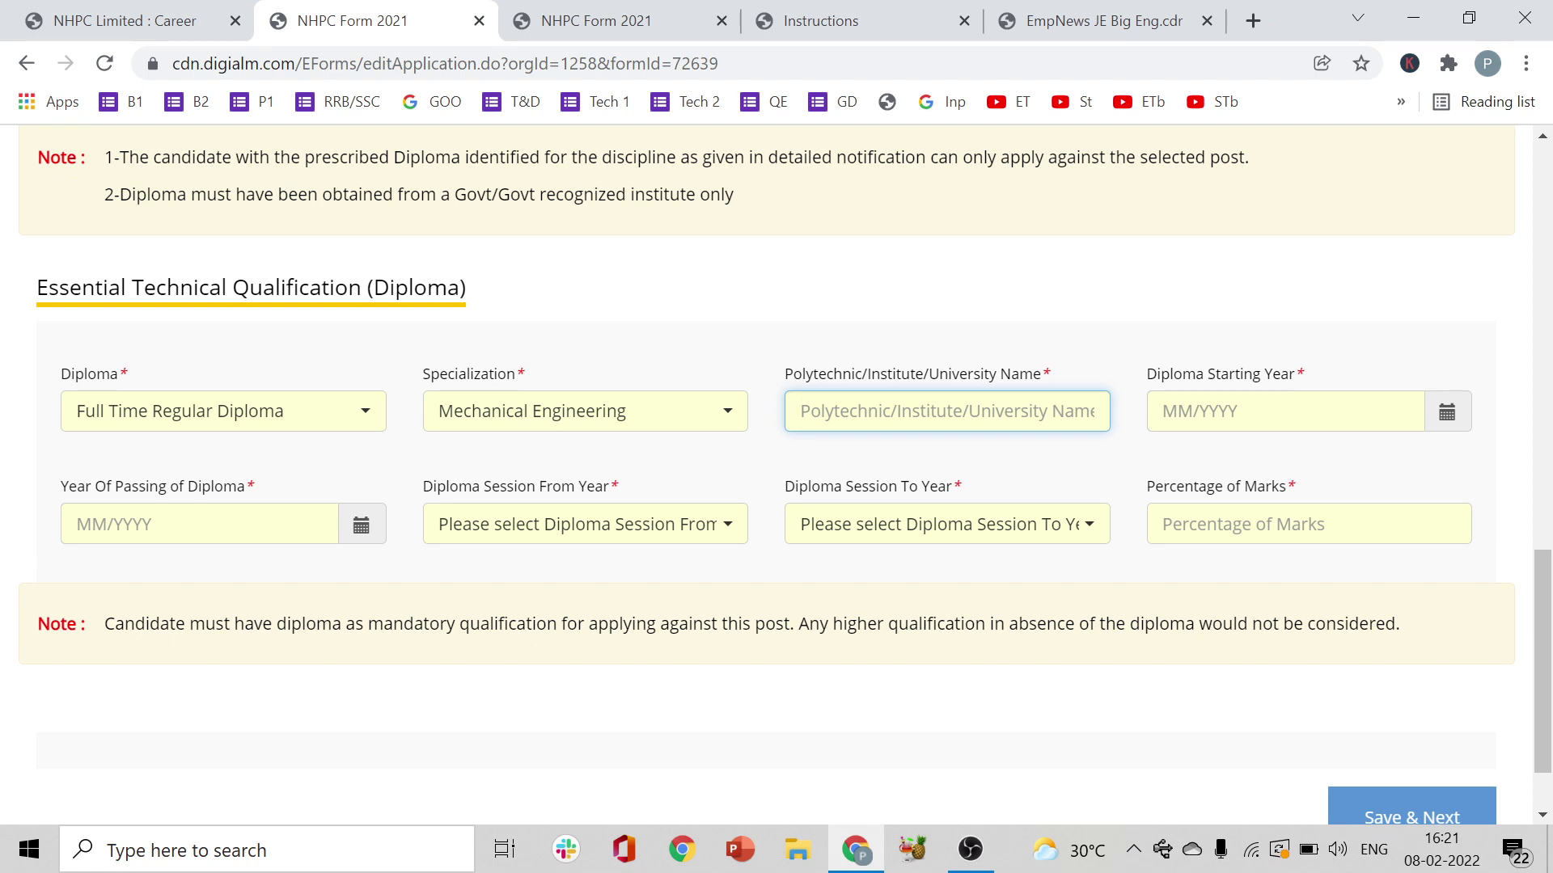
- Fill the Polytechnic/Institute/University Name field with 'Kakathiya Polytechnic College'
text(k)
text(A)
text(K)
key(BackSpace)
key(BackSpace)
key(BackSpace)
key(Caps_Lock)
text(ka)
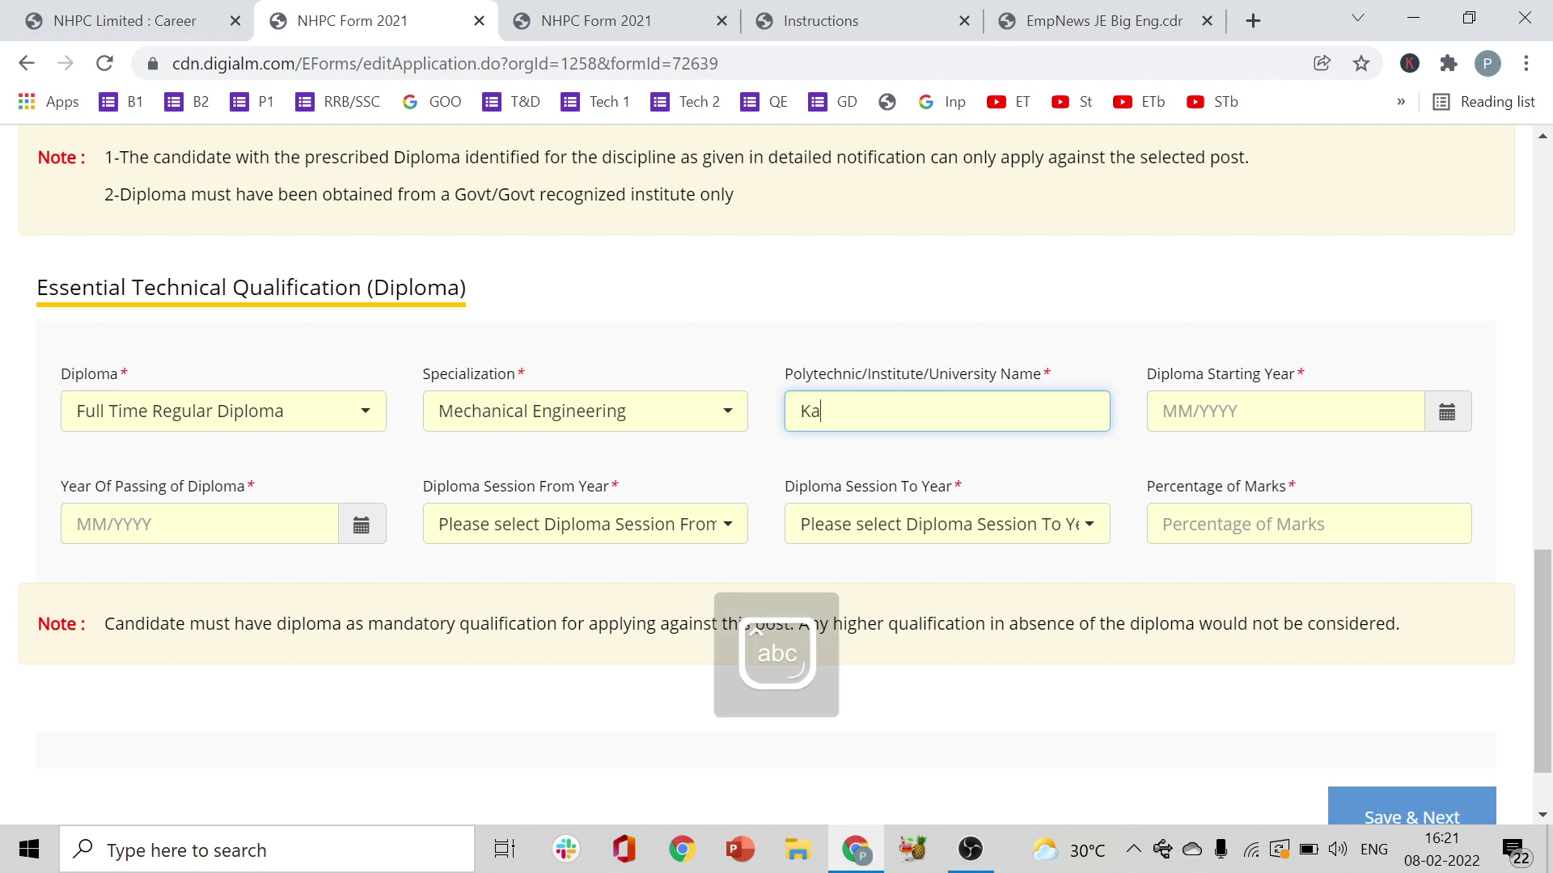
text(ka)
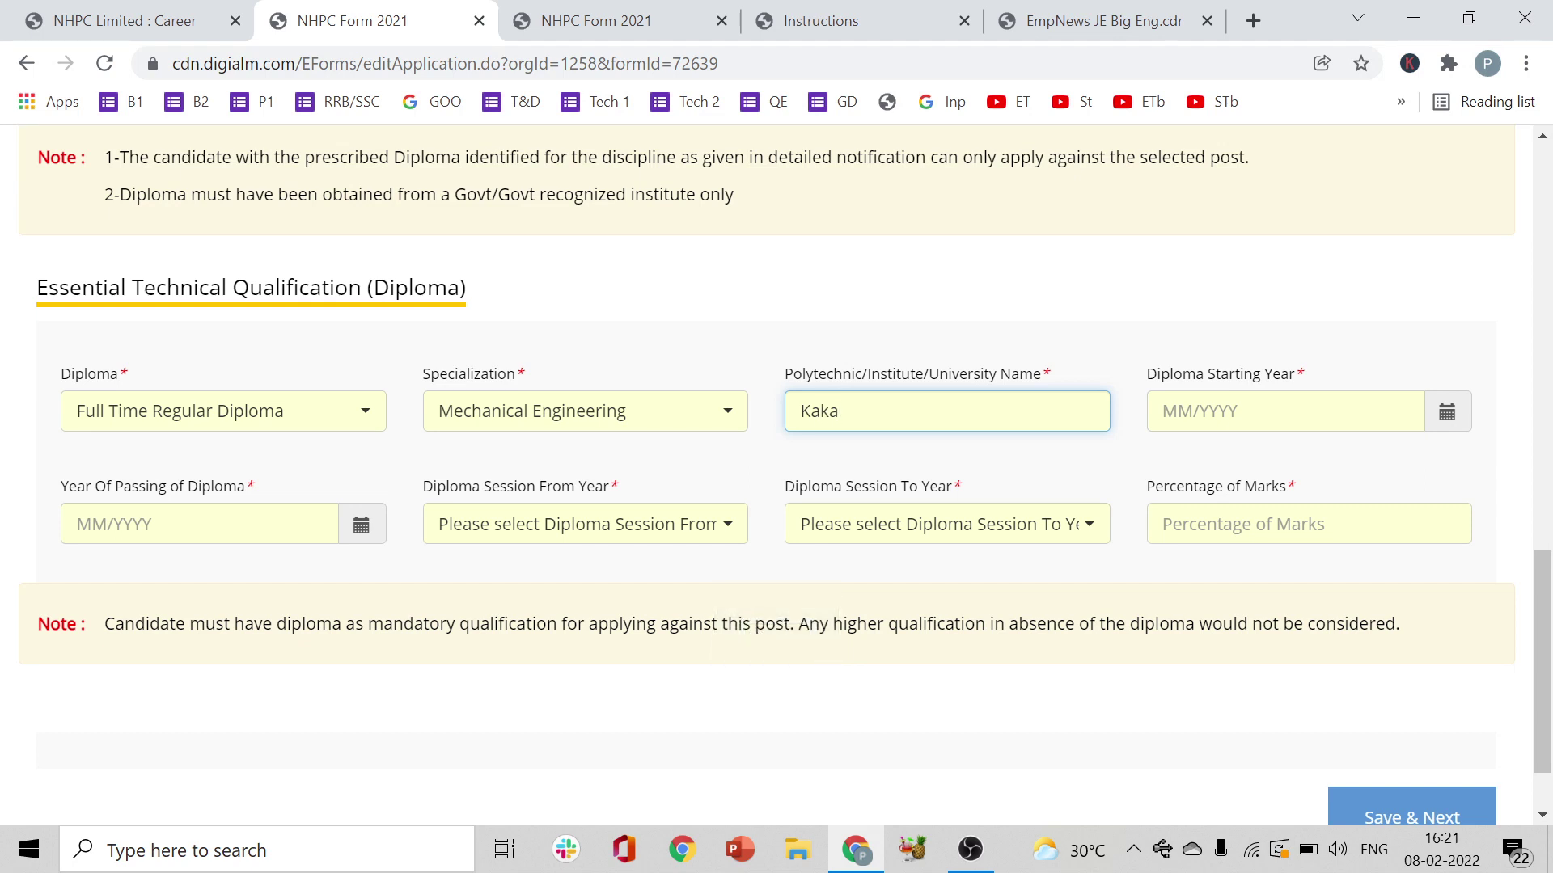
text(thiya )
text(In)
key(BackSpace)
key(BackSpace)
text(Polytechnic)
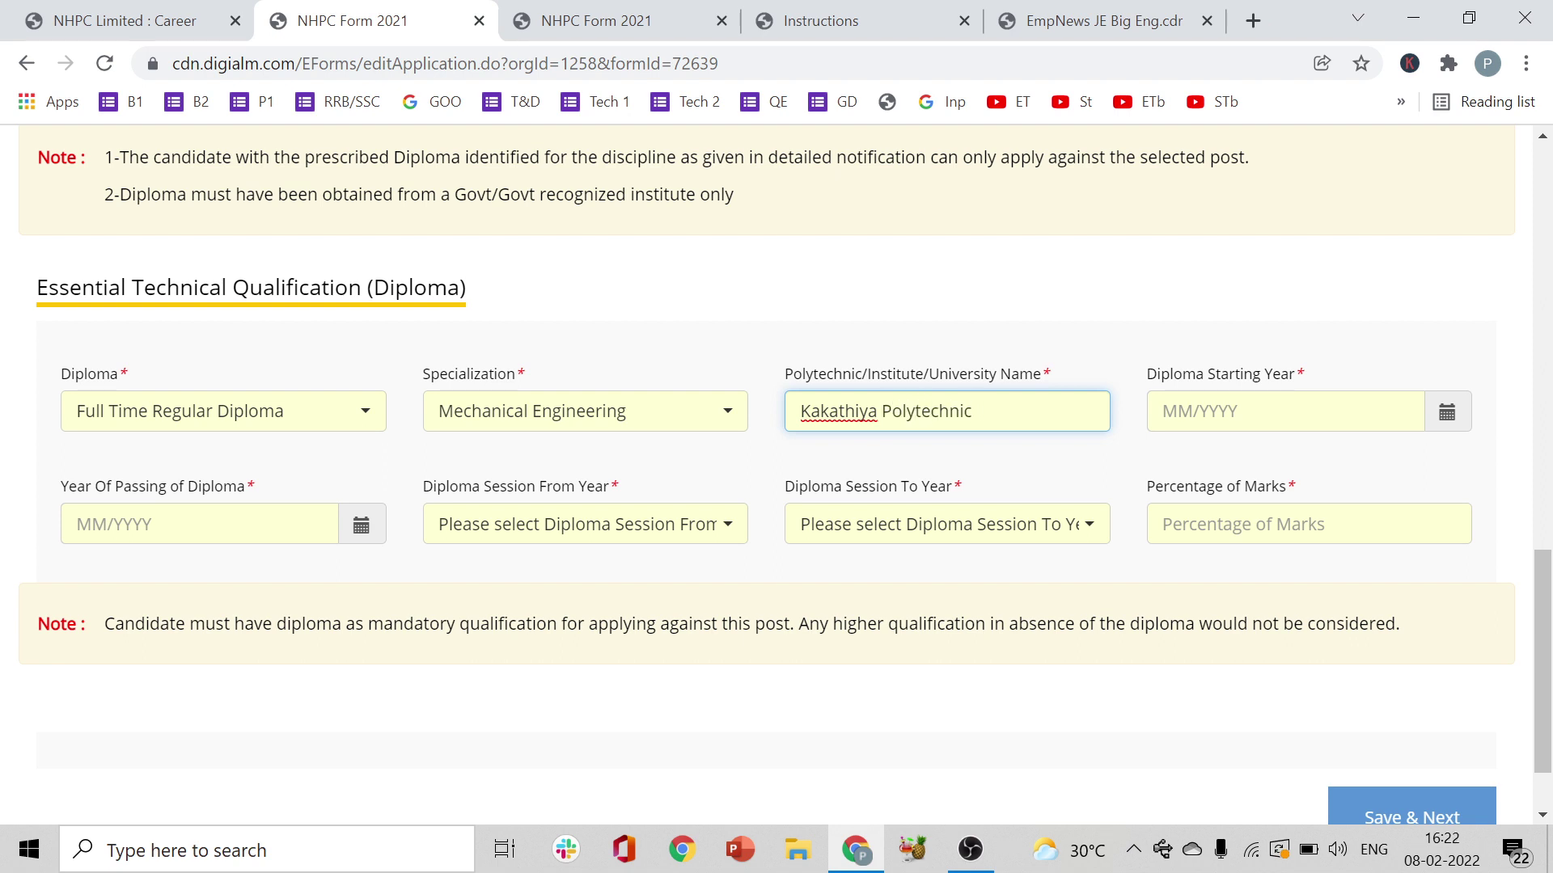
text( College)
- Pick September 2017 (09/2017) in the Diploma Starting Year month picker
click(1449, 416)
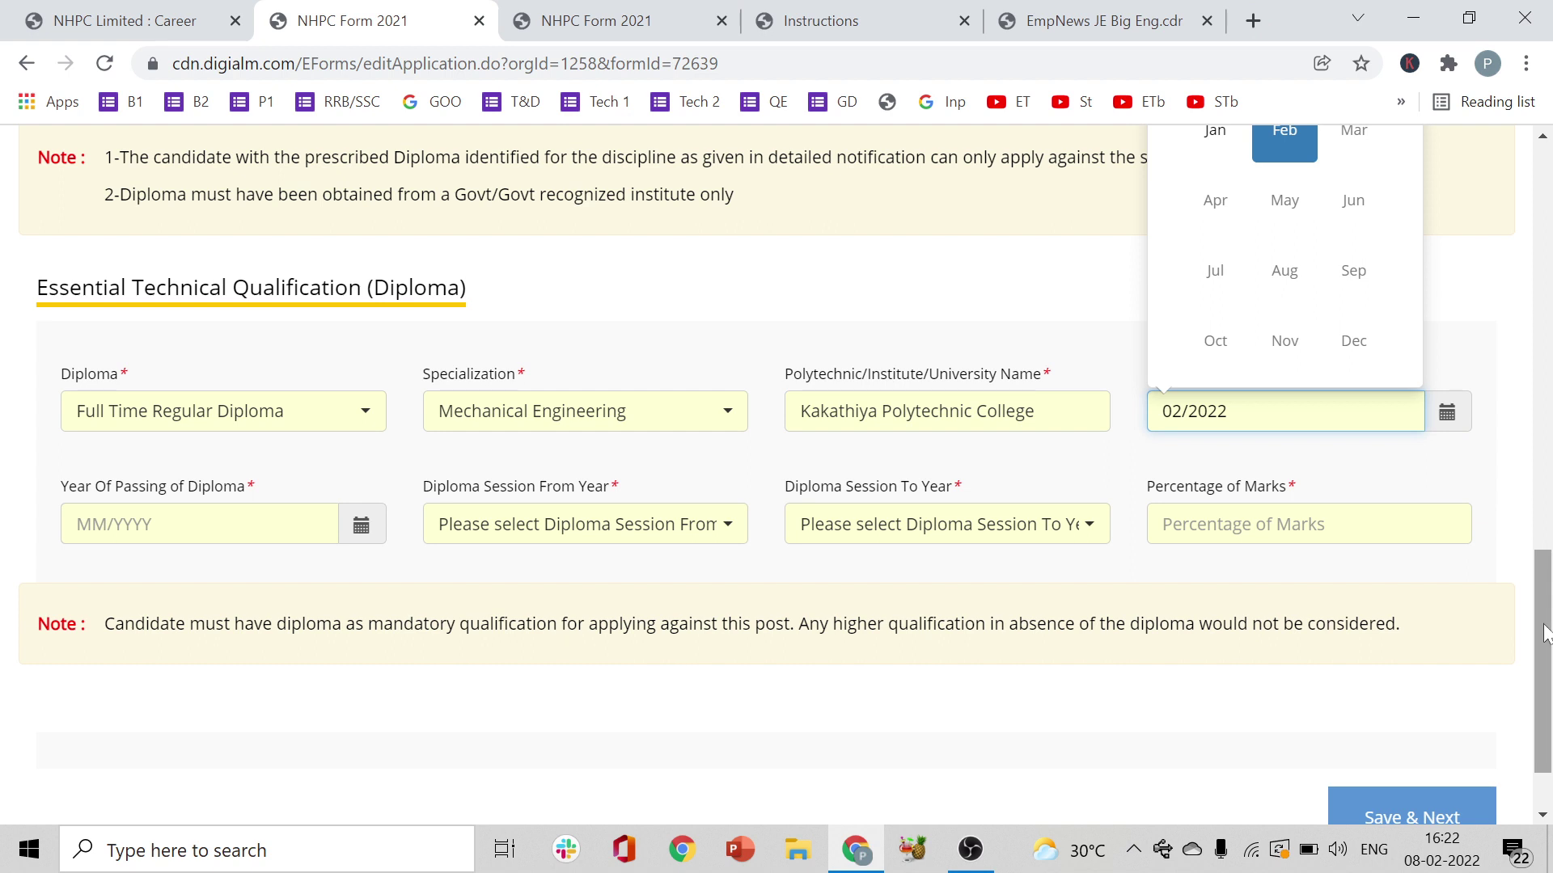
drag(1528, 599, 1546, 671)
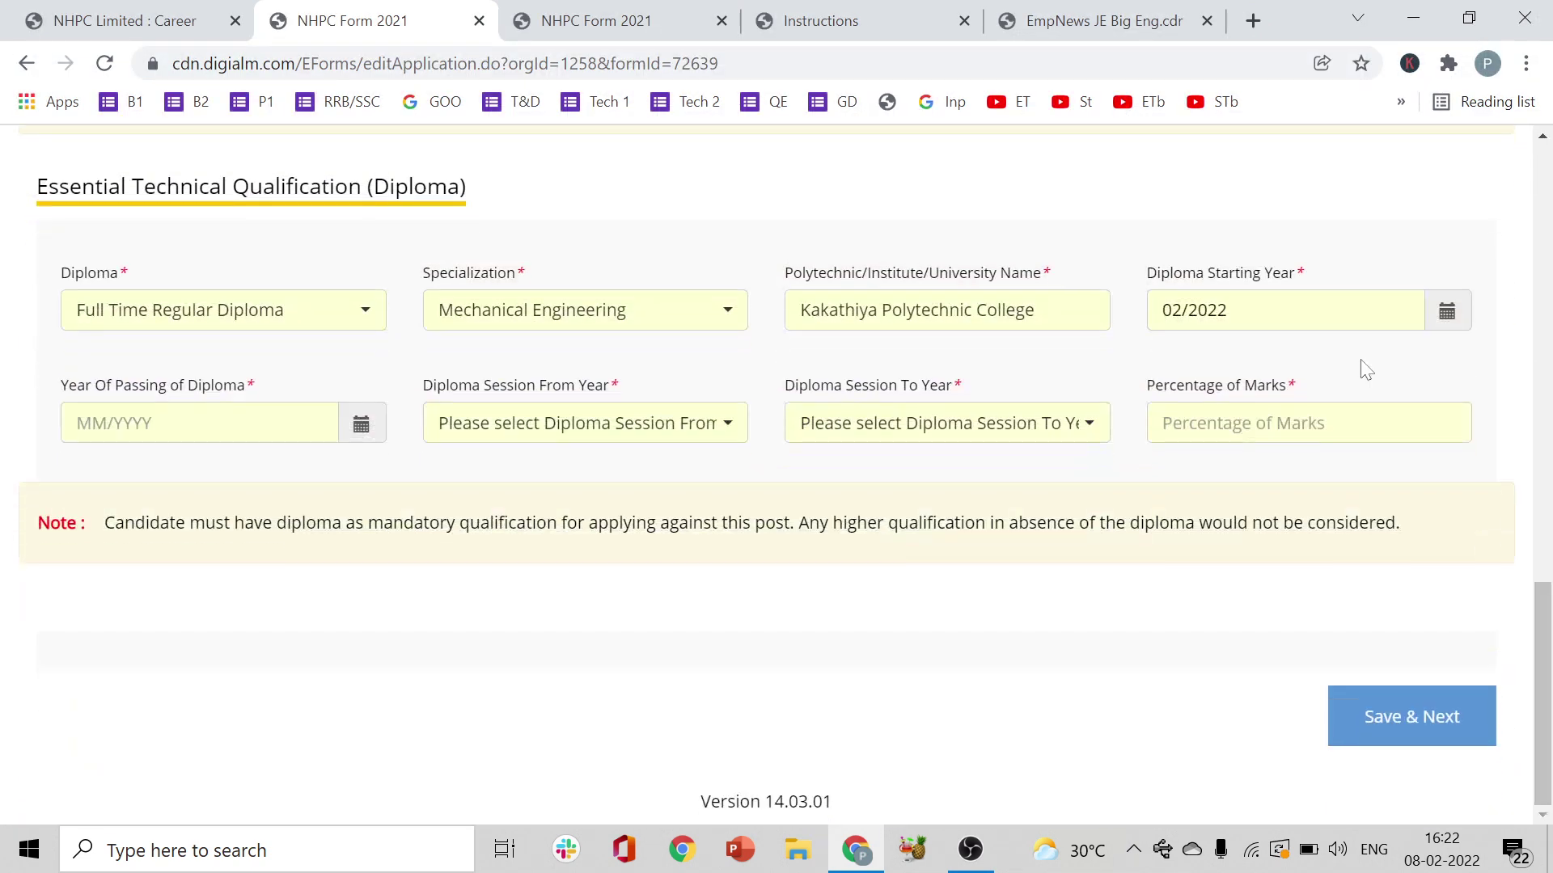
click(1448, 313)
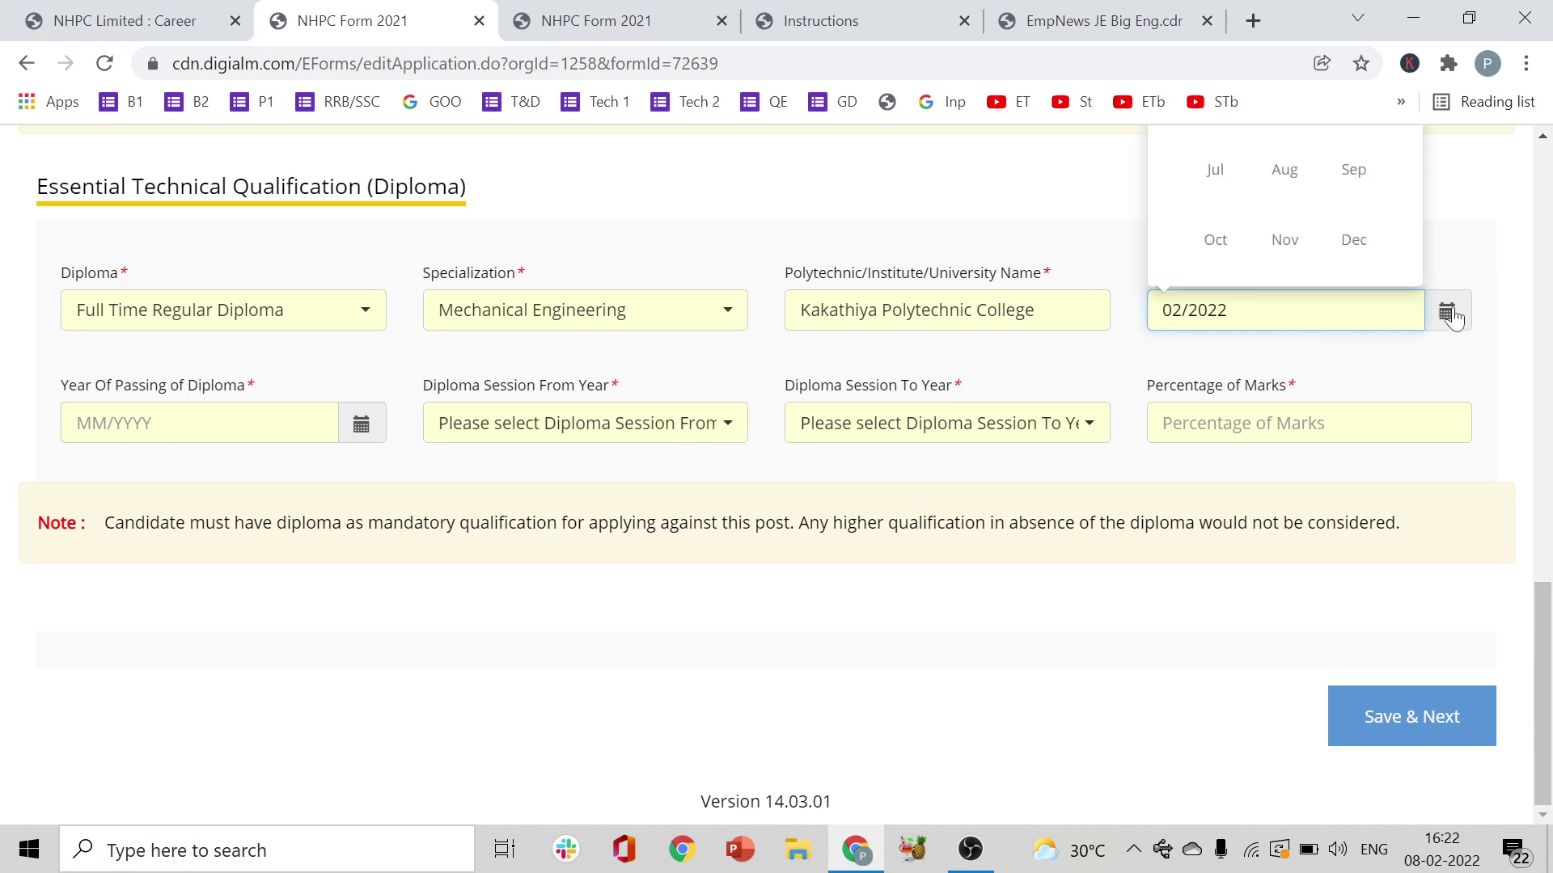
click(1492, 355)
click(1453, 317)
drag(1549, 645, 1549, 569)
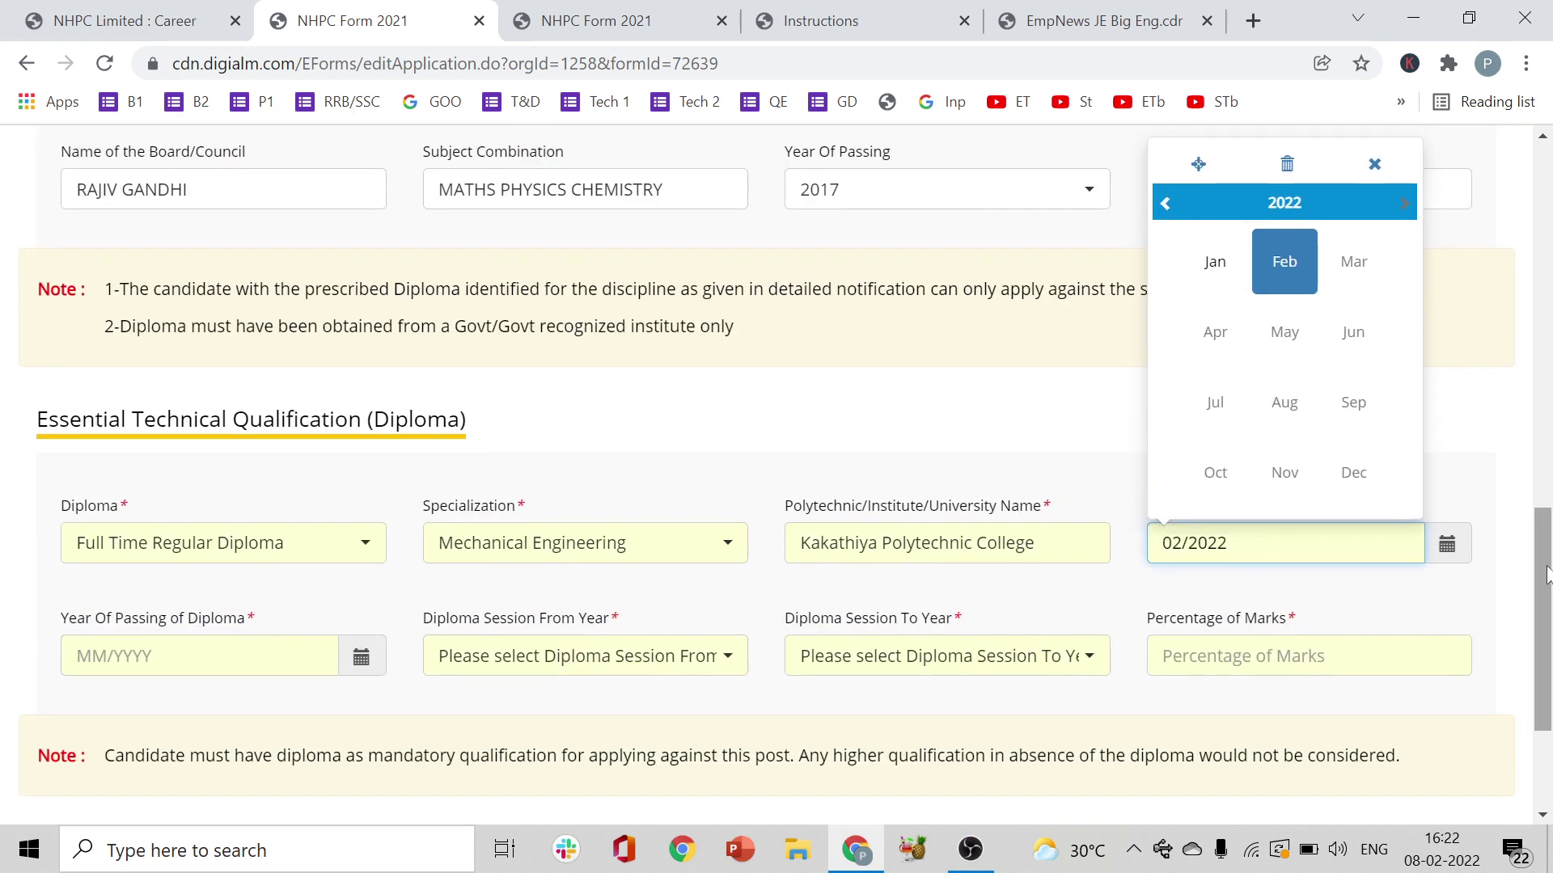
click(1313, 205)
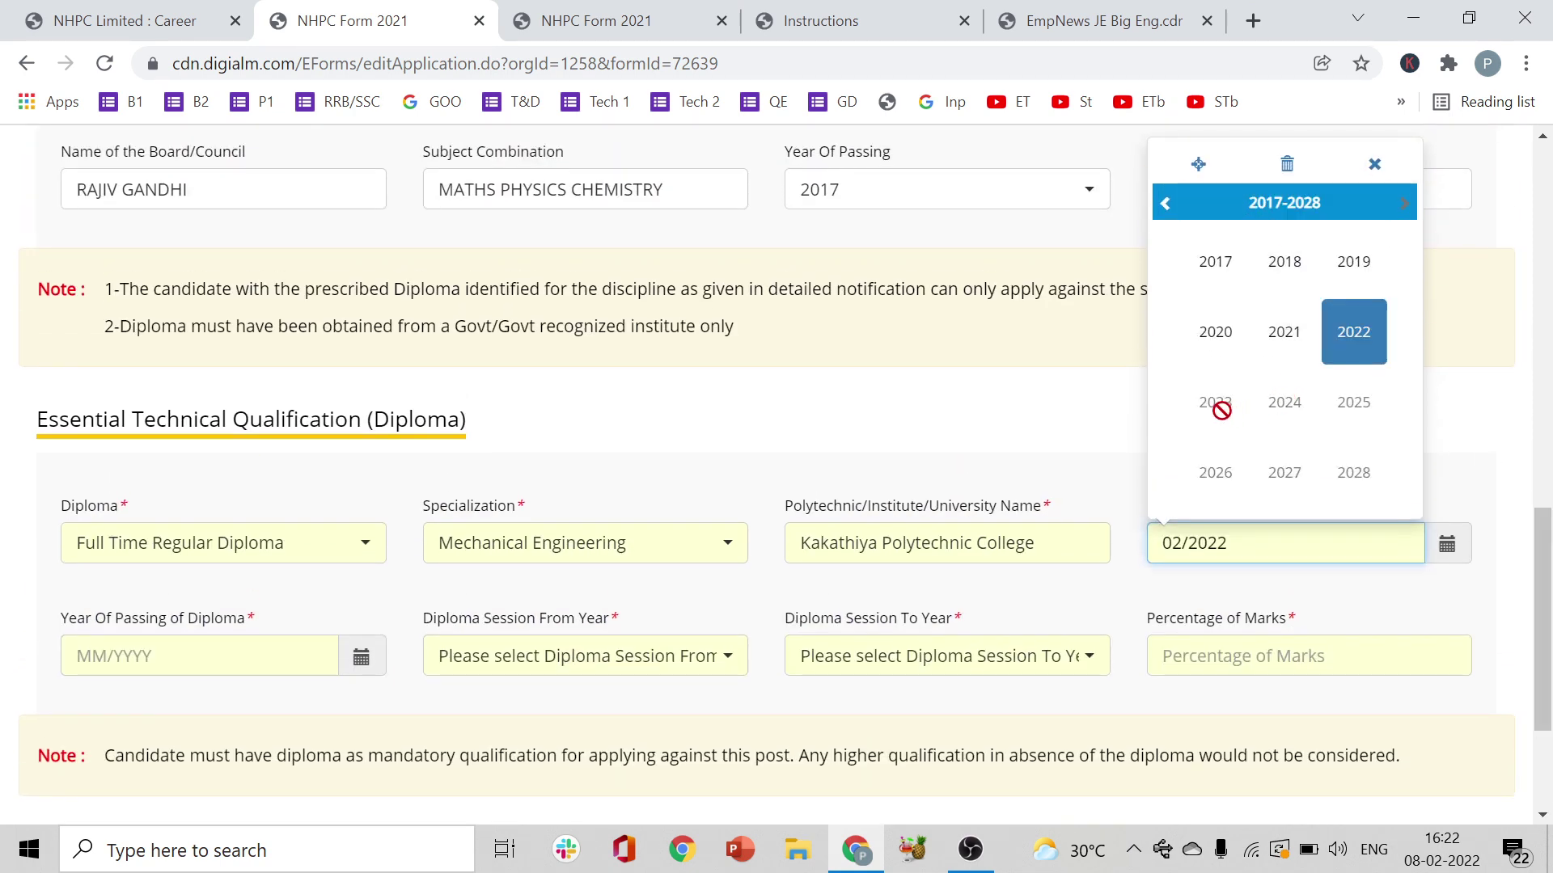
click(1217, 275)
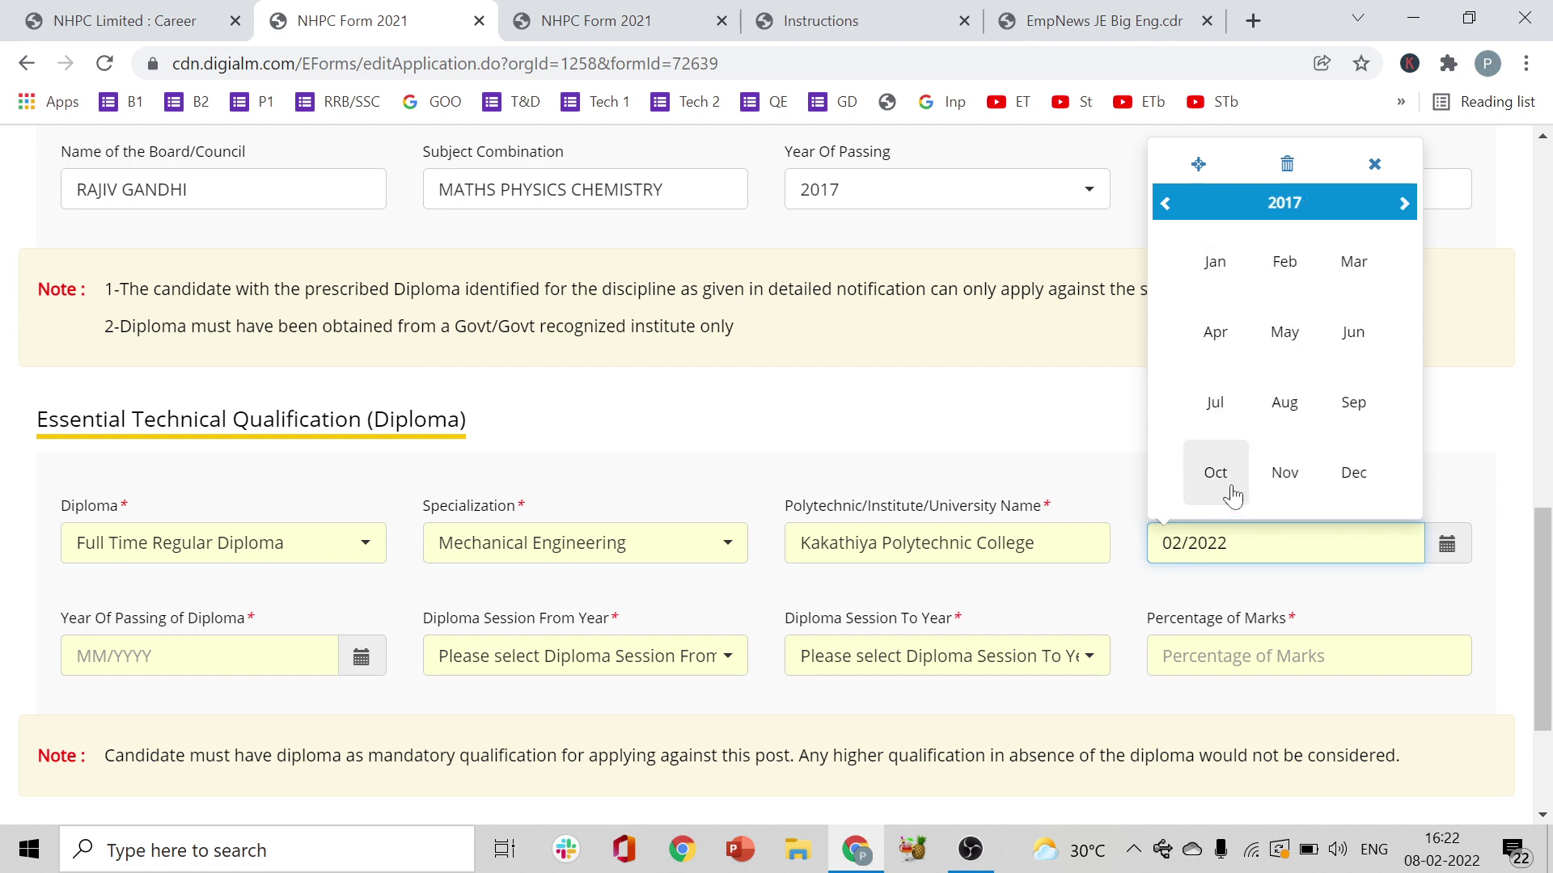
click(1353, 406)
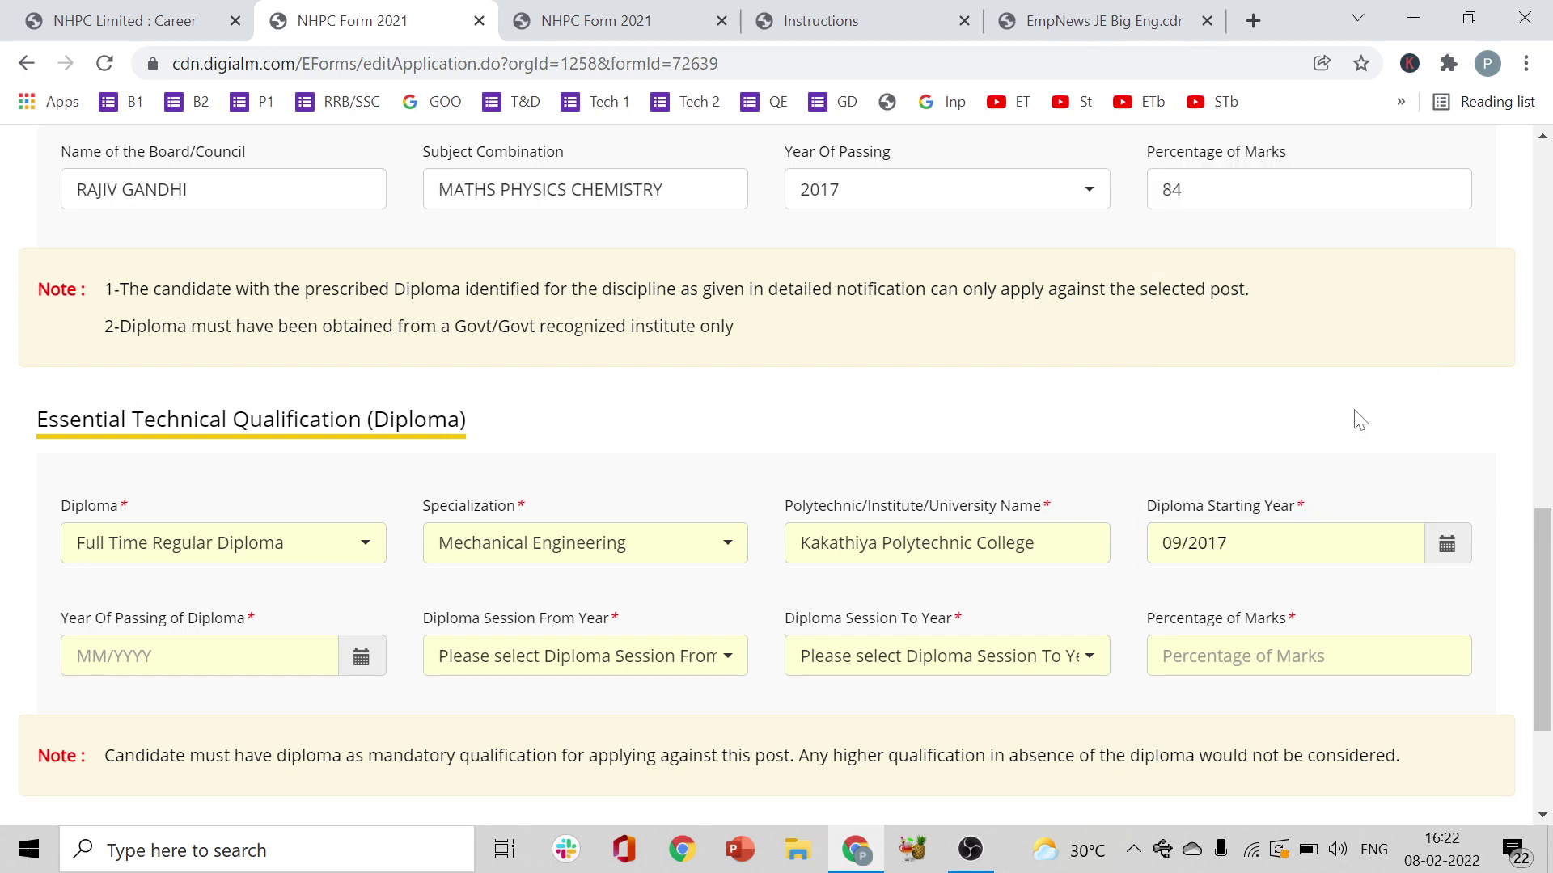
drag(1550, 622, 1551, 660)
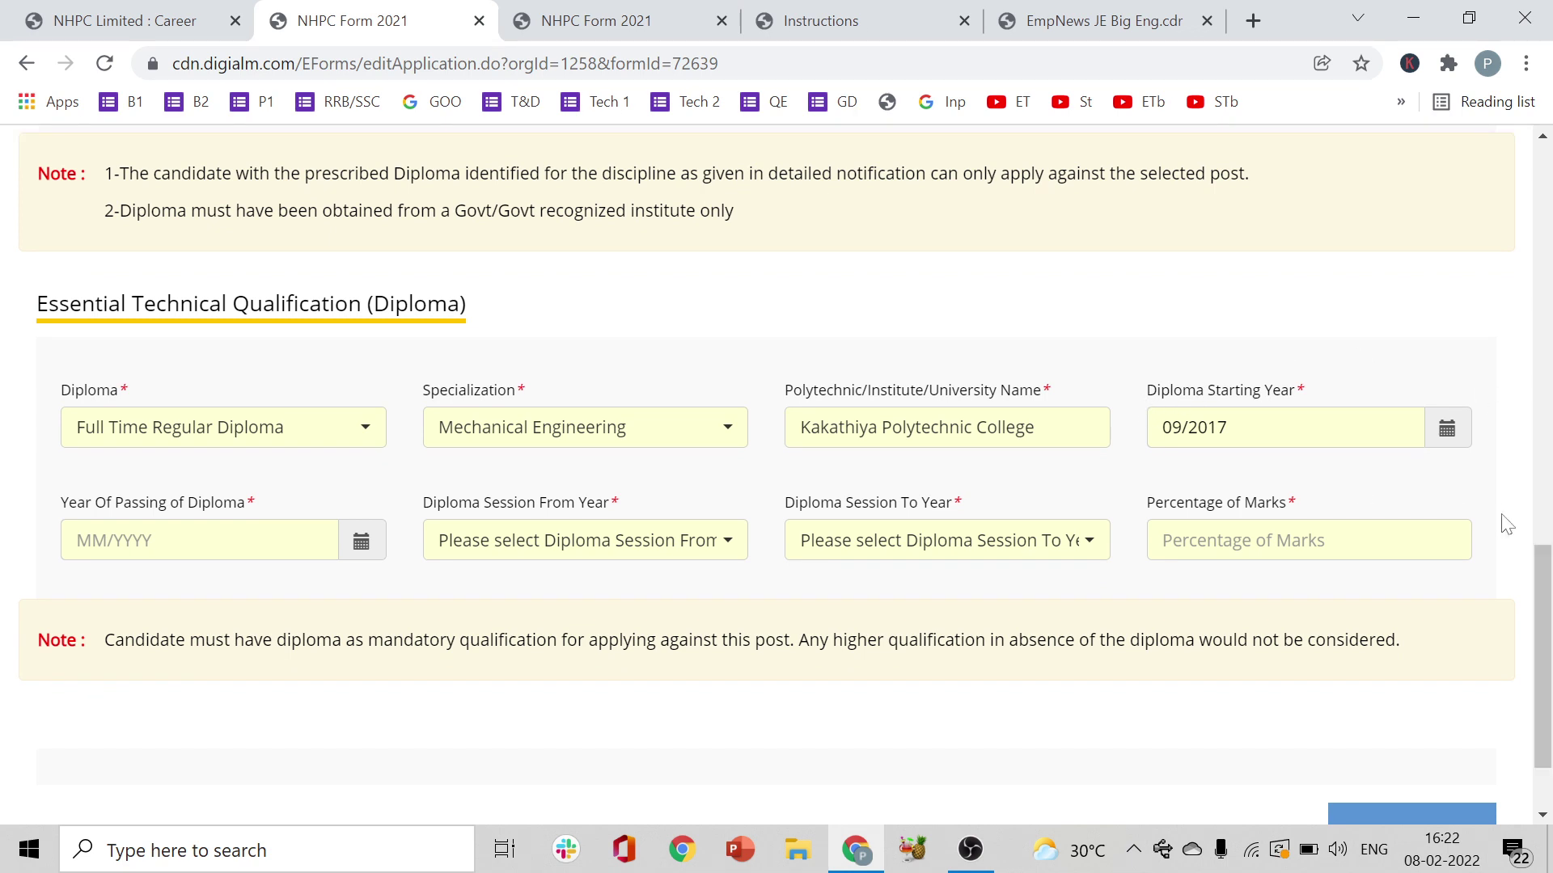
drag(1542, 647, 1542, 683)
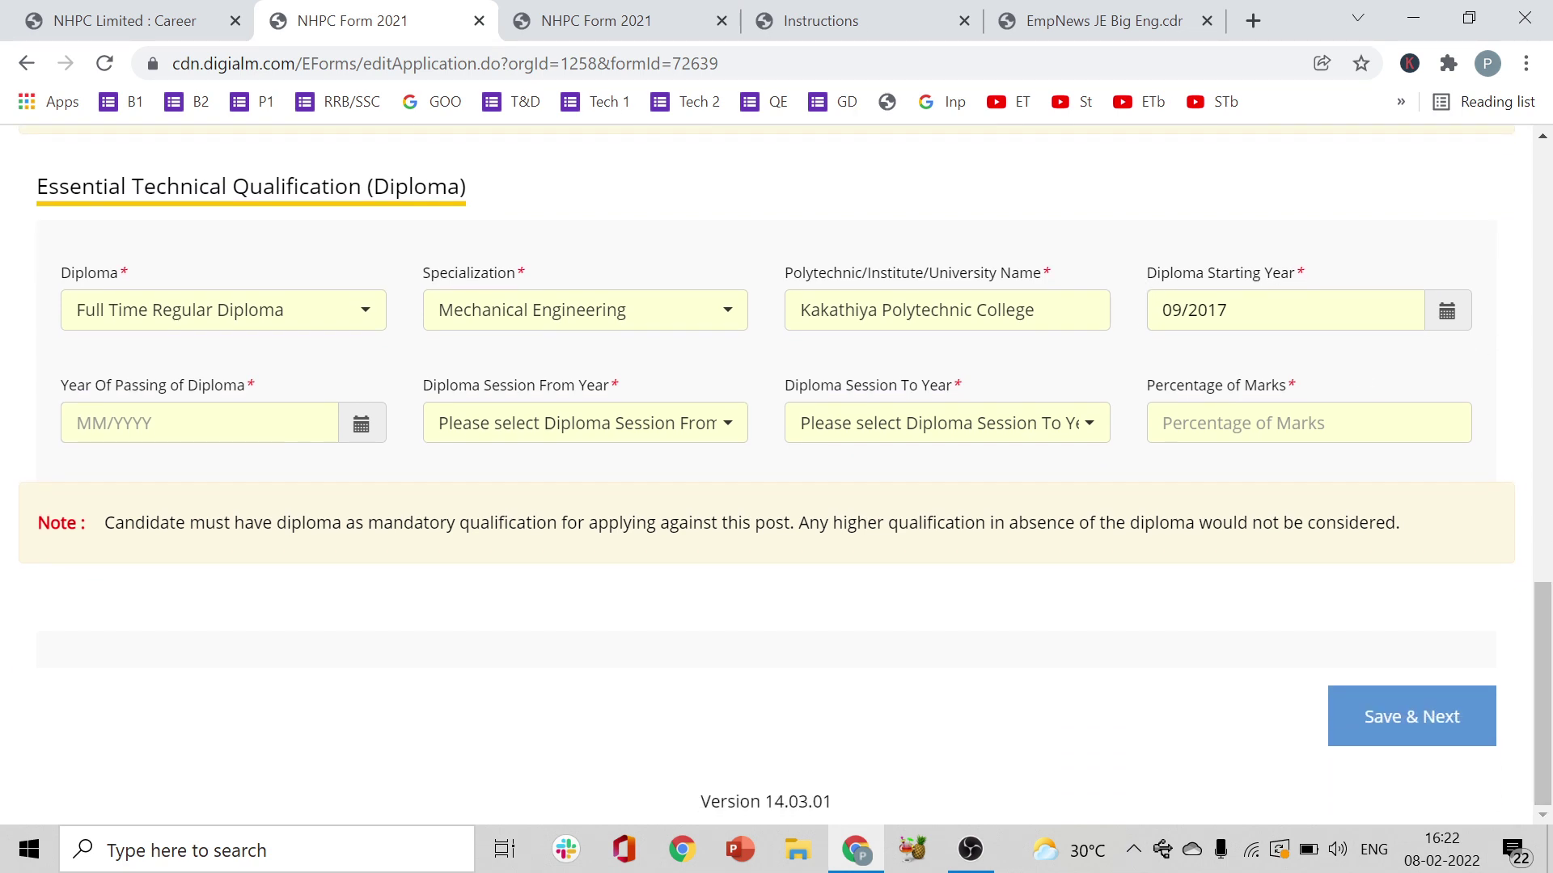
- Pick August 2020 (08/2020) in the Year Of Passing of Diploma picker
click(361, 426)
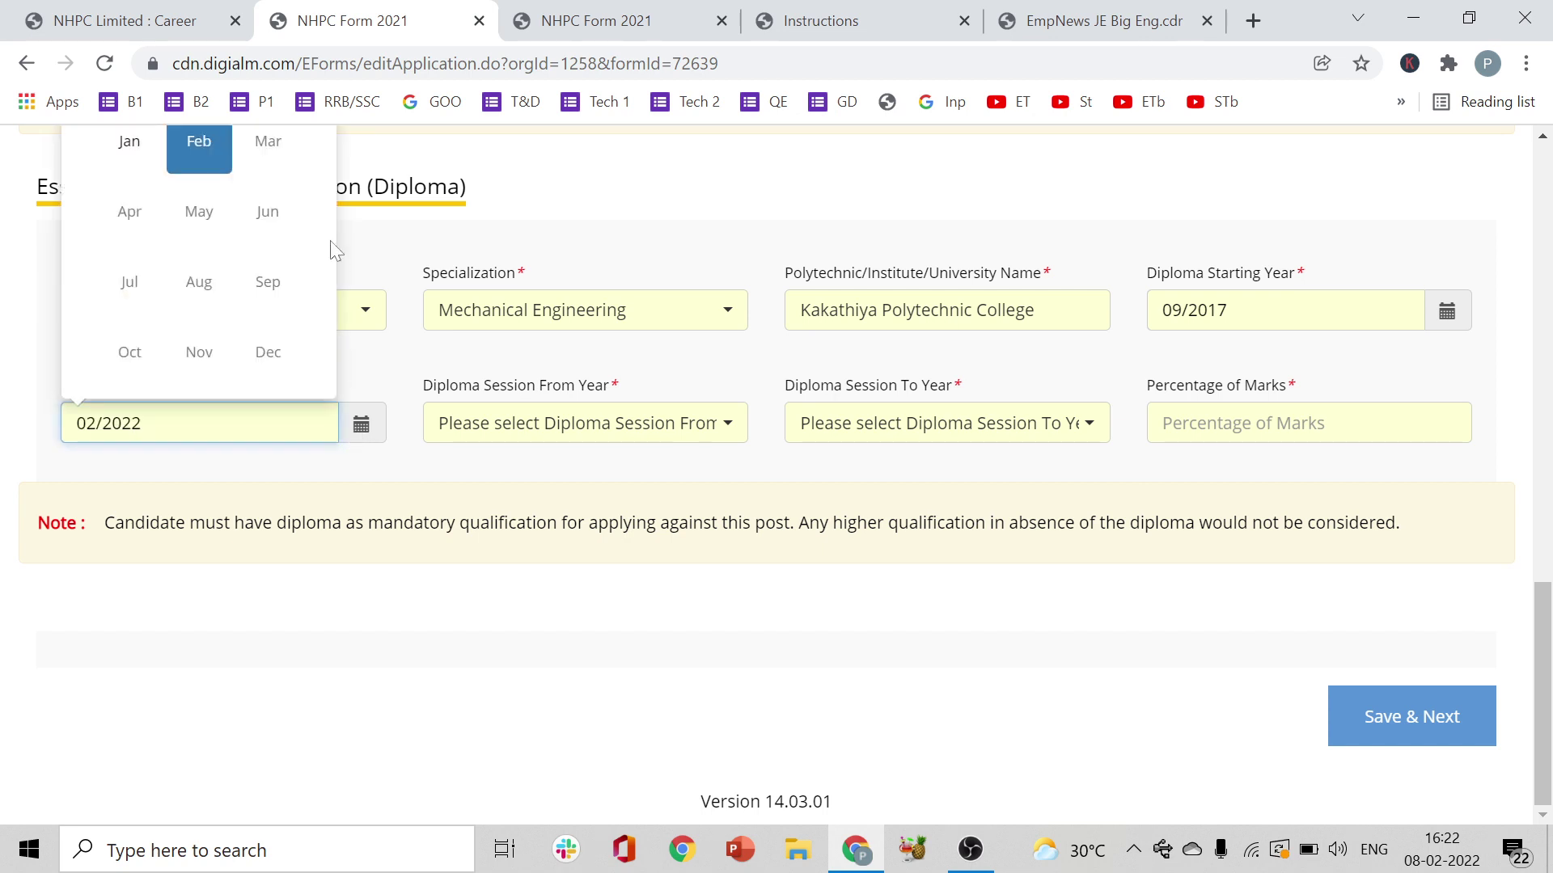
drag(1545, 664, 1549, 606)
scroll(606, 355, up, 1)
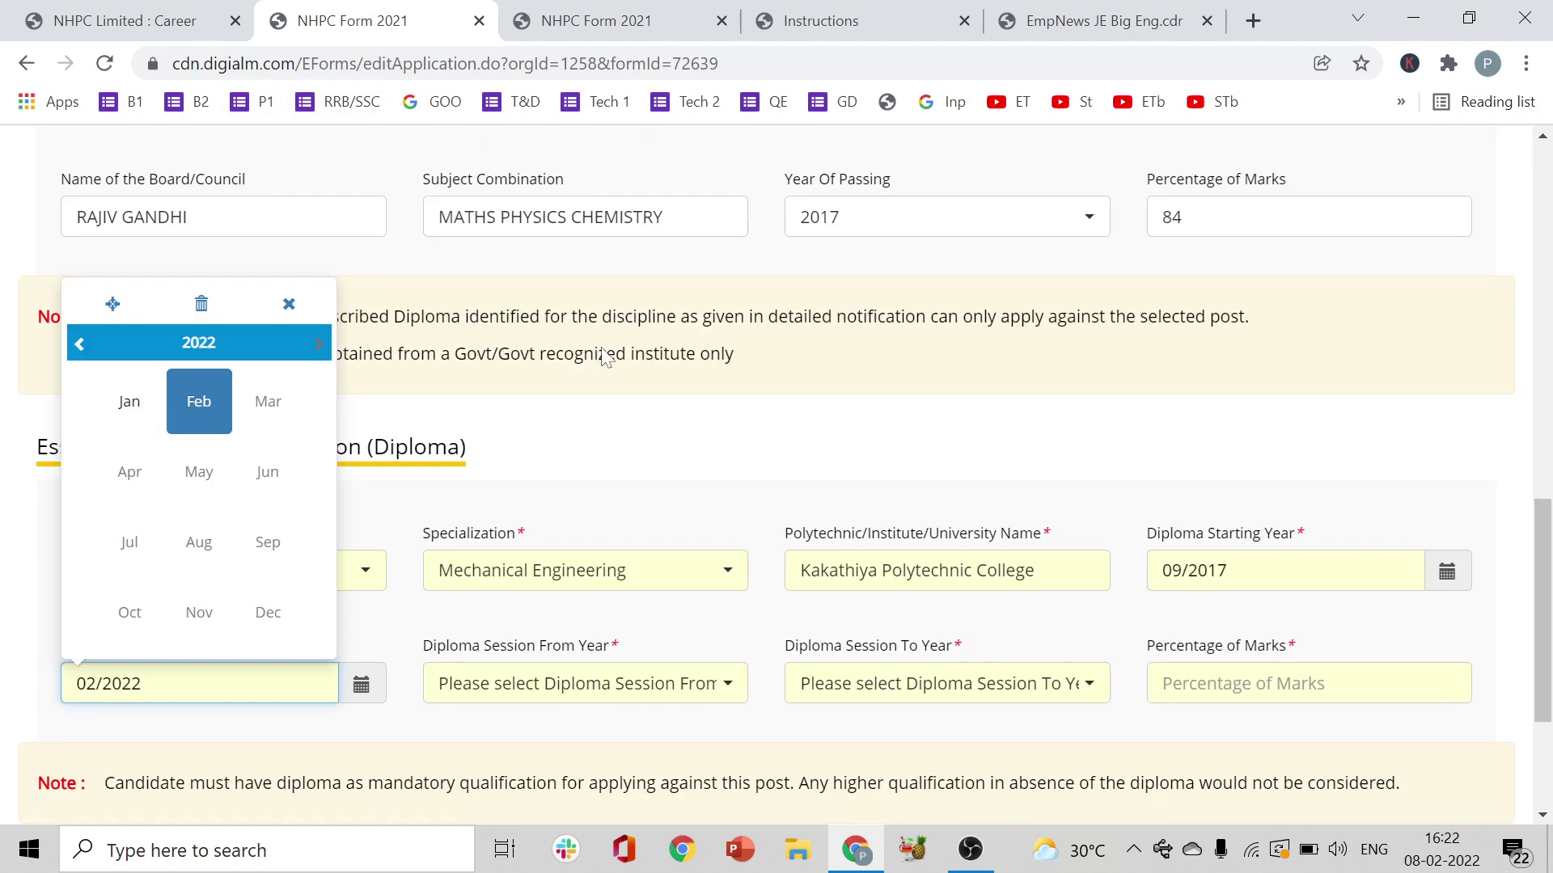
click(198, 342)
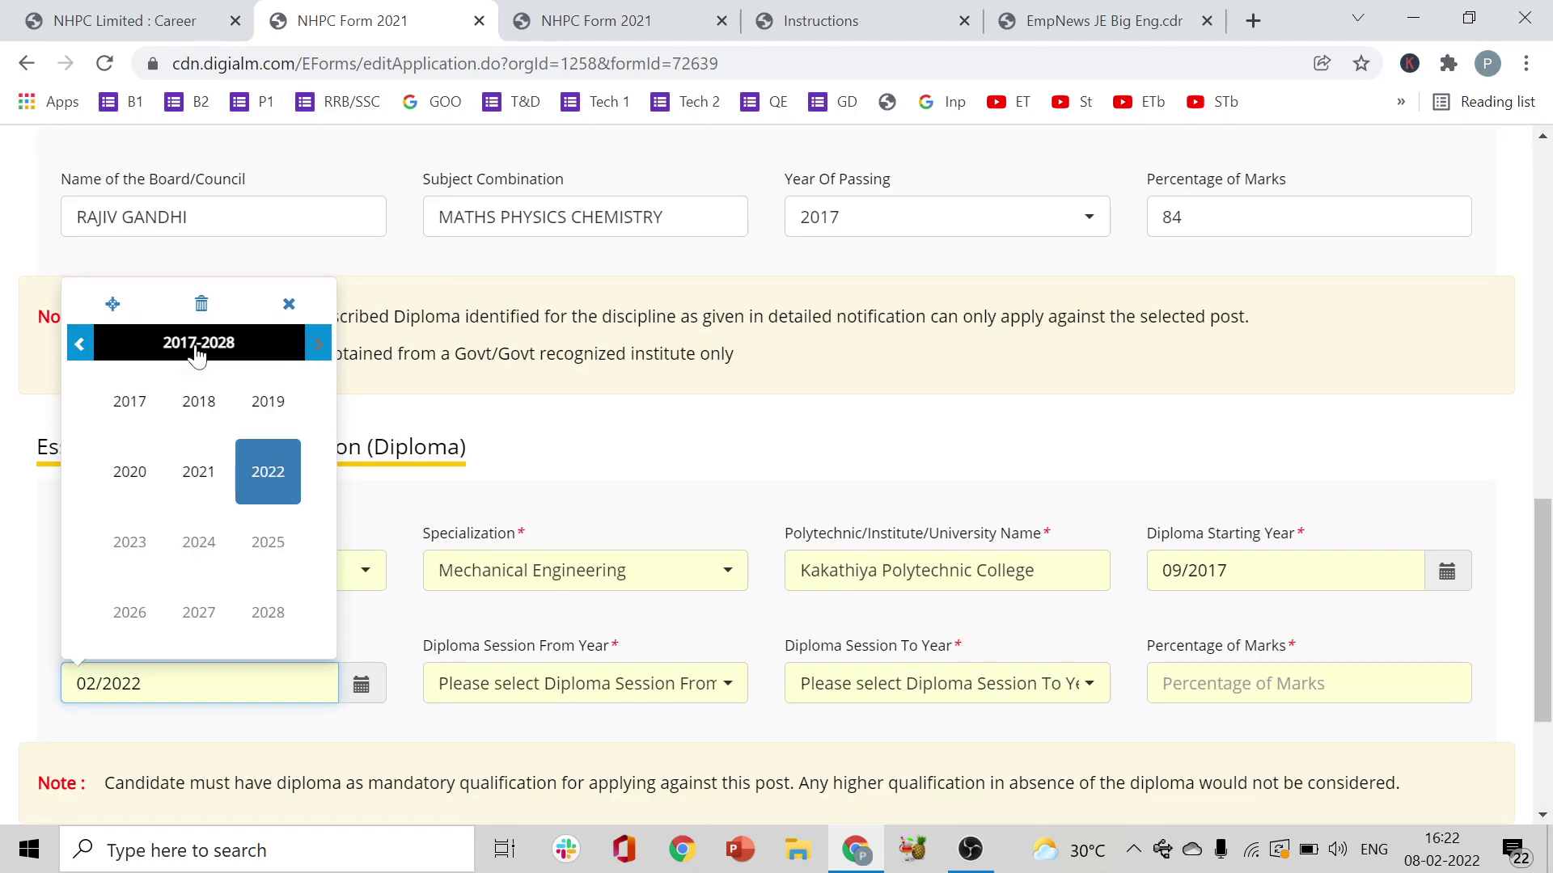
click(127, 475)
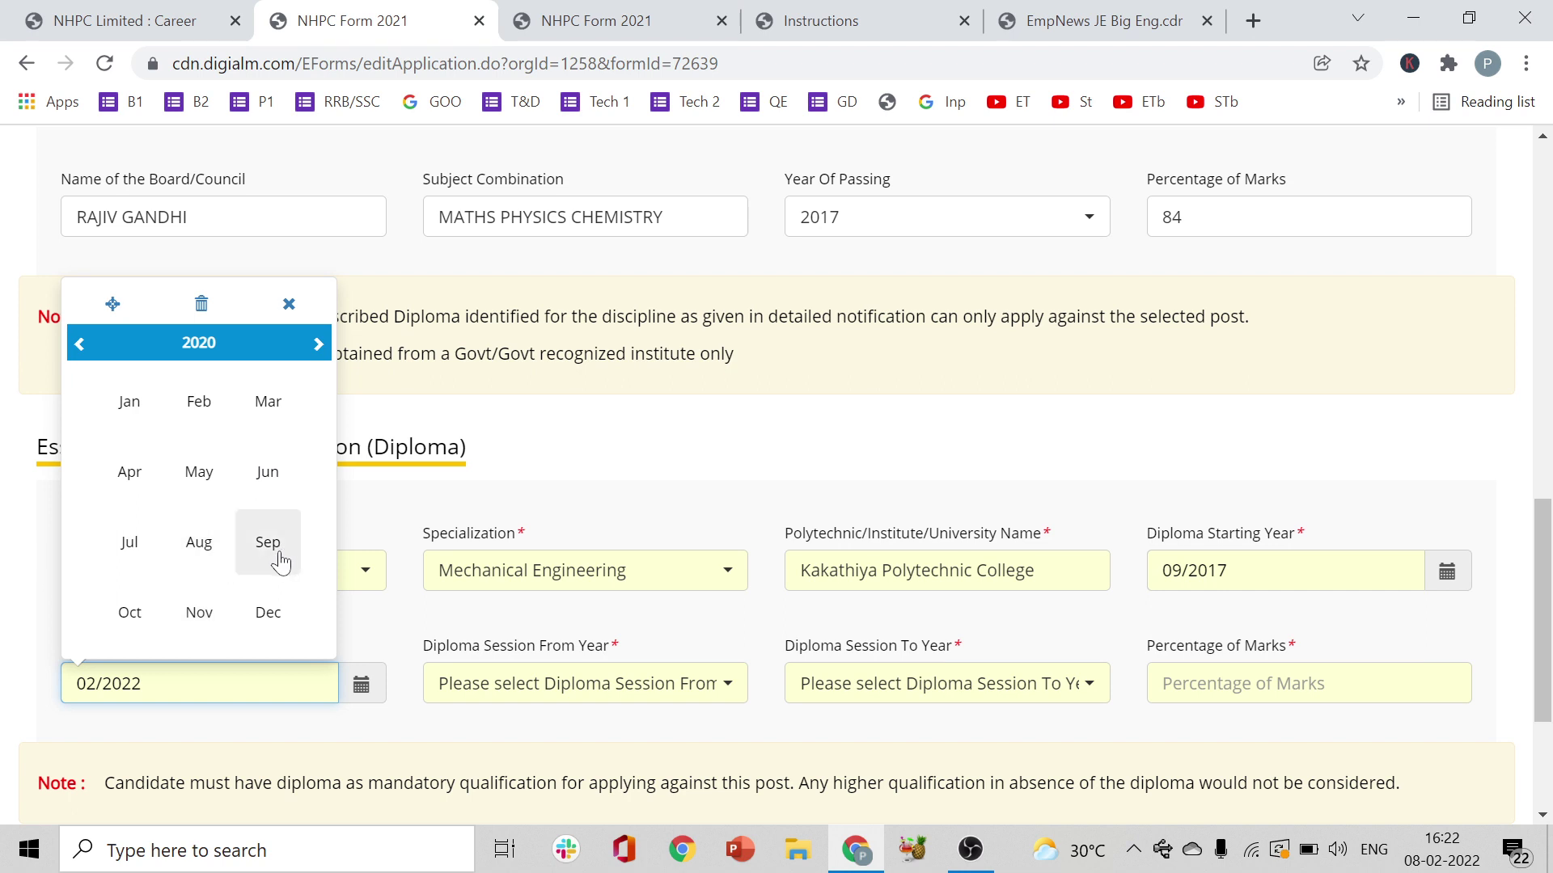
click(191, 558)
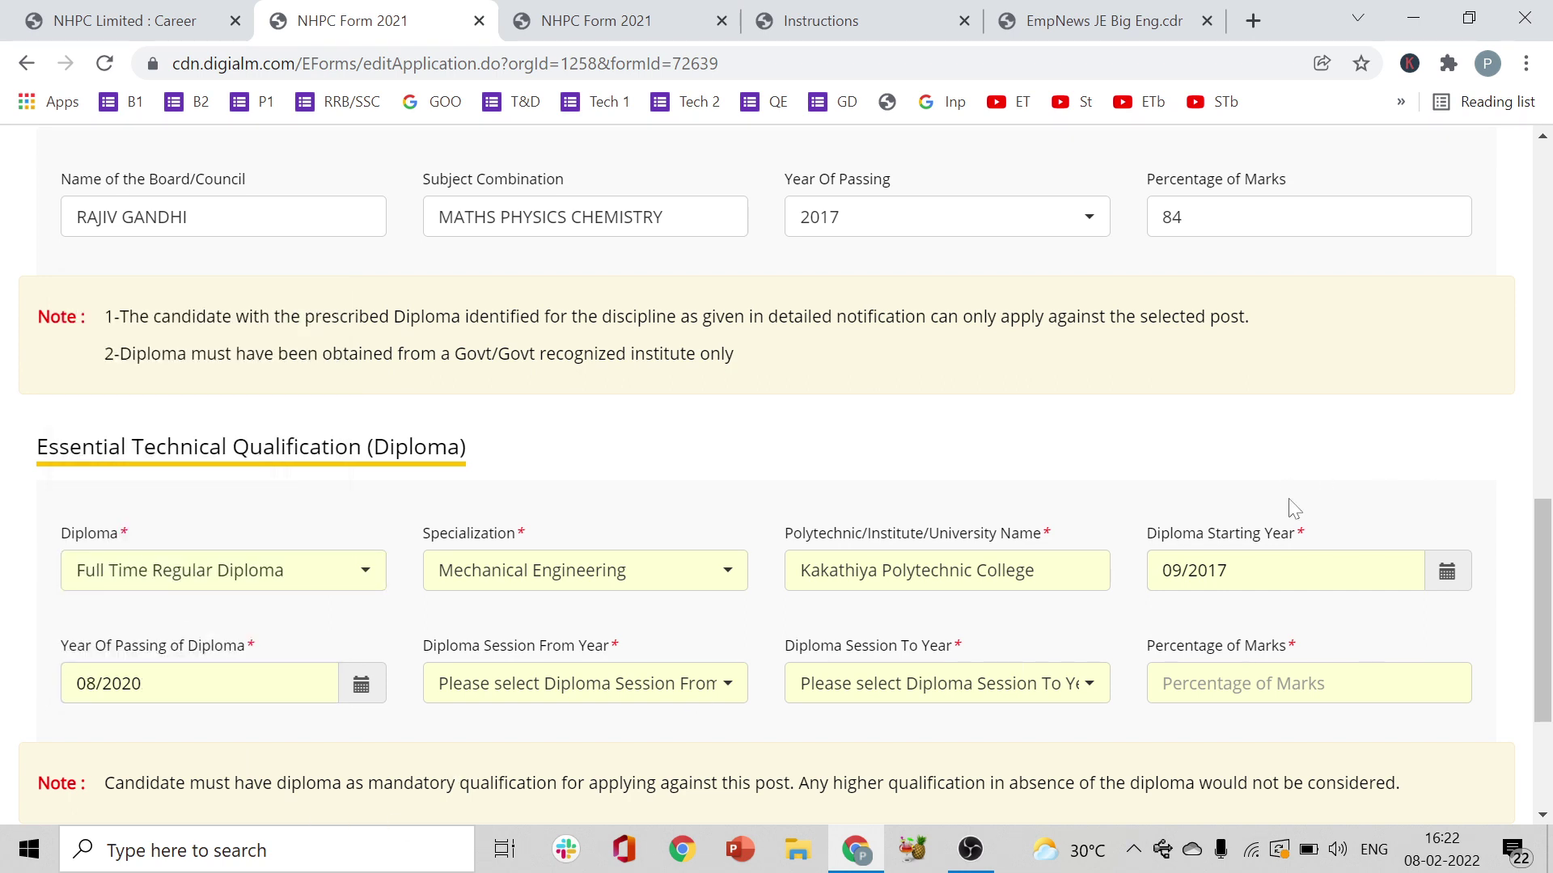
scroll(889, 525, down, 2)
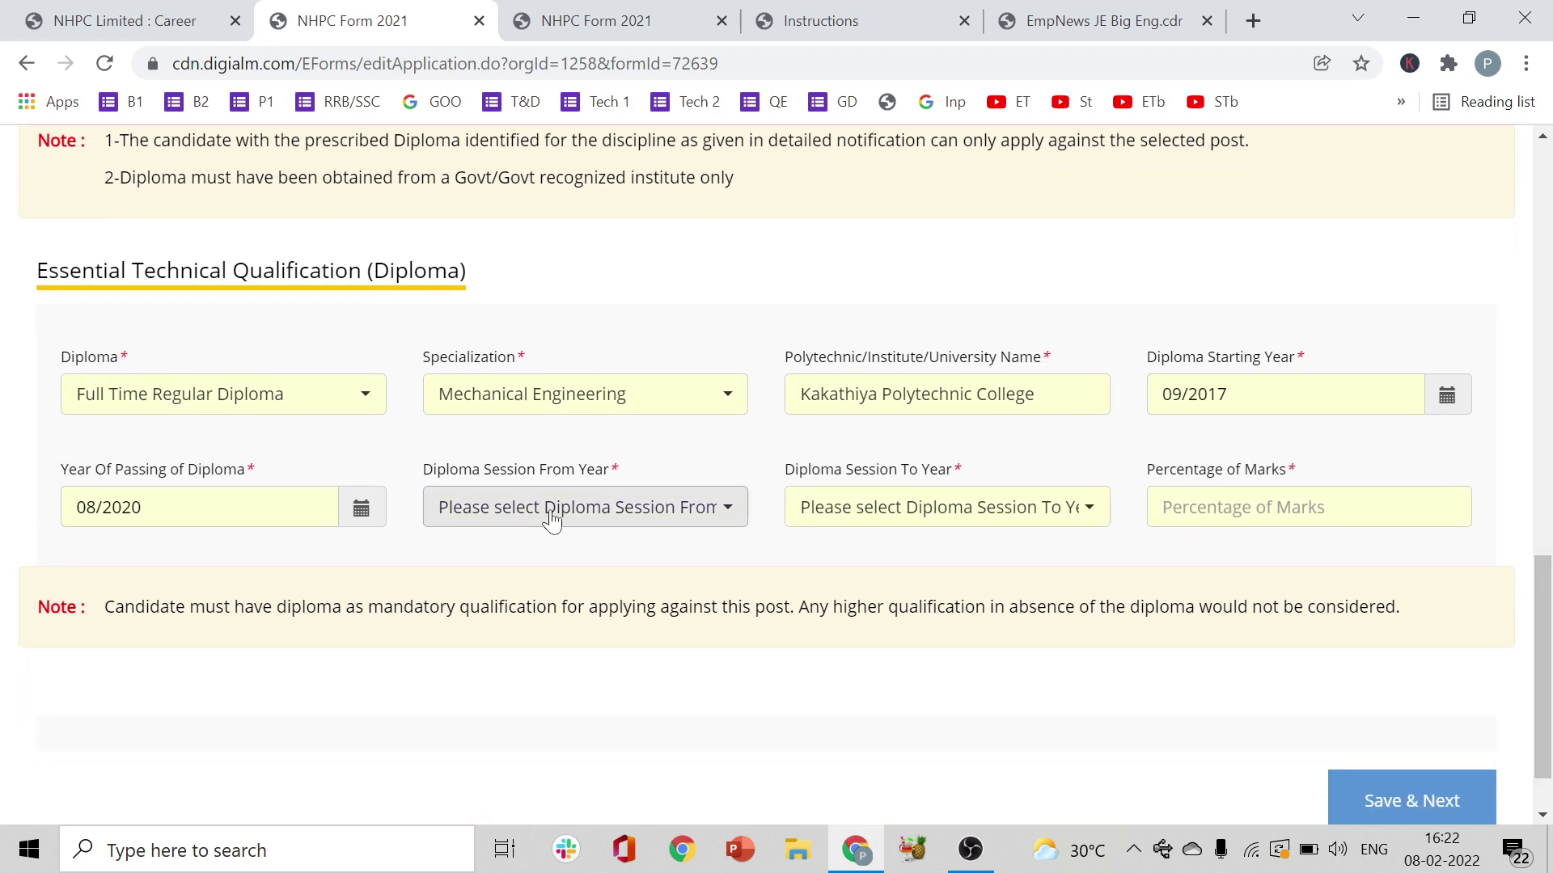
- Set the Diploma Session years from 2017 to 2020
click(560, 520)
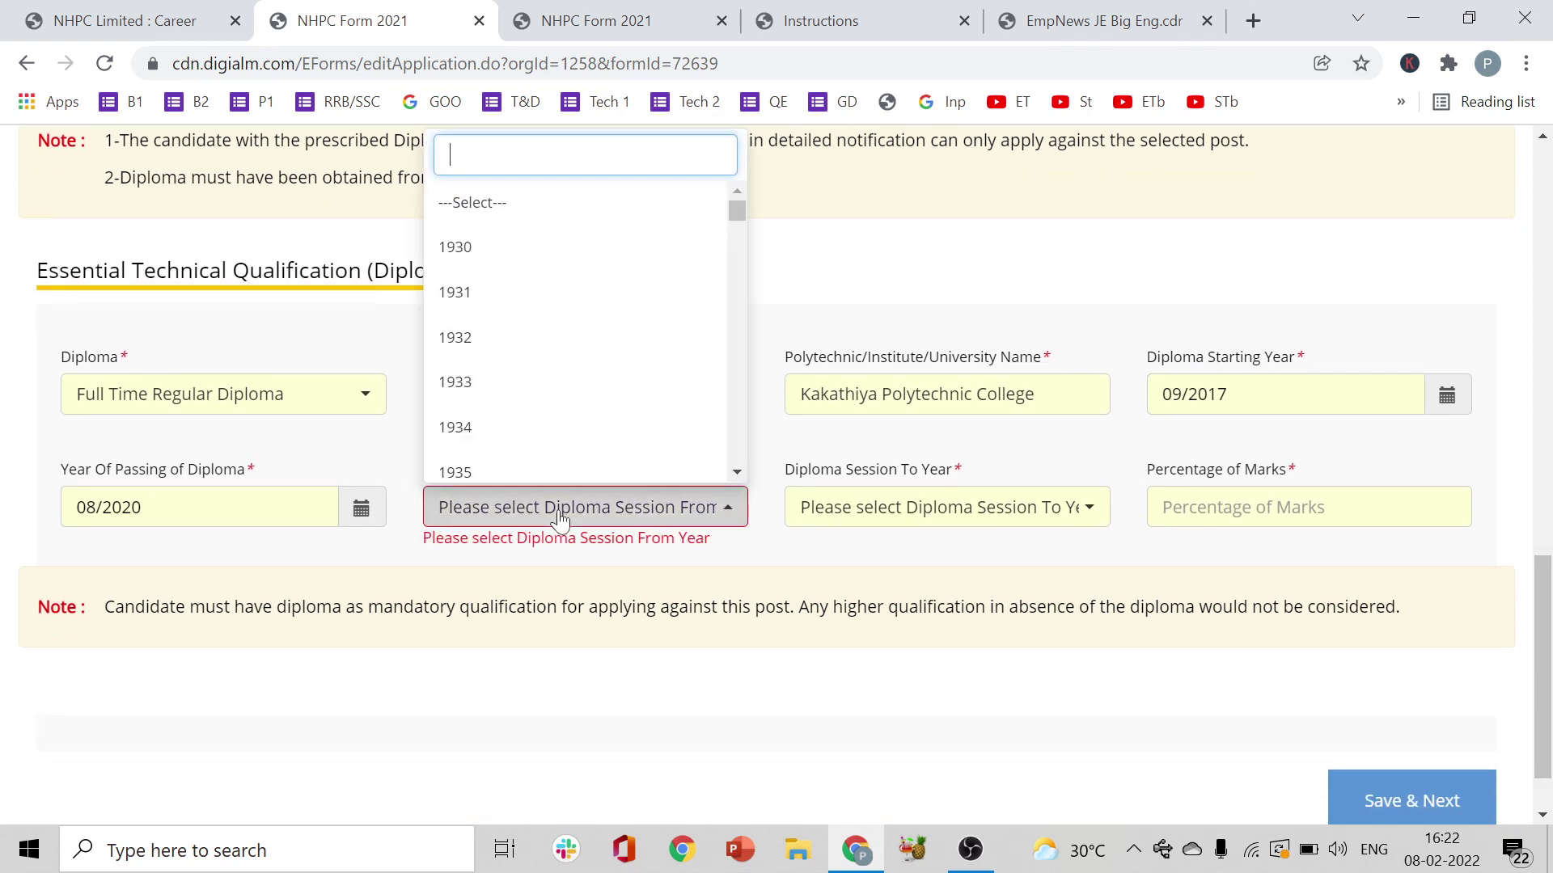
click(867, 296)
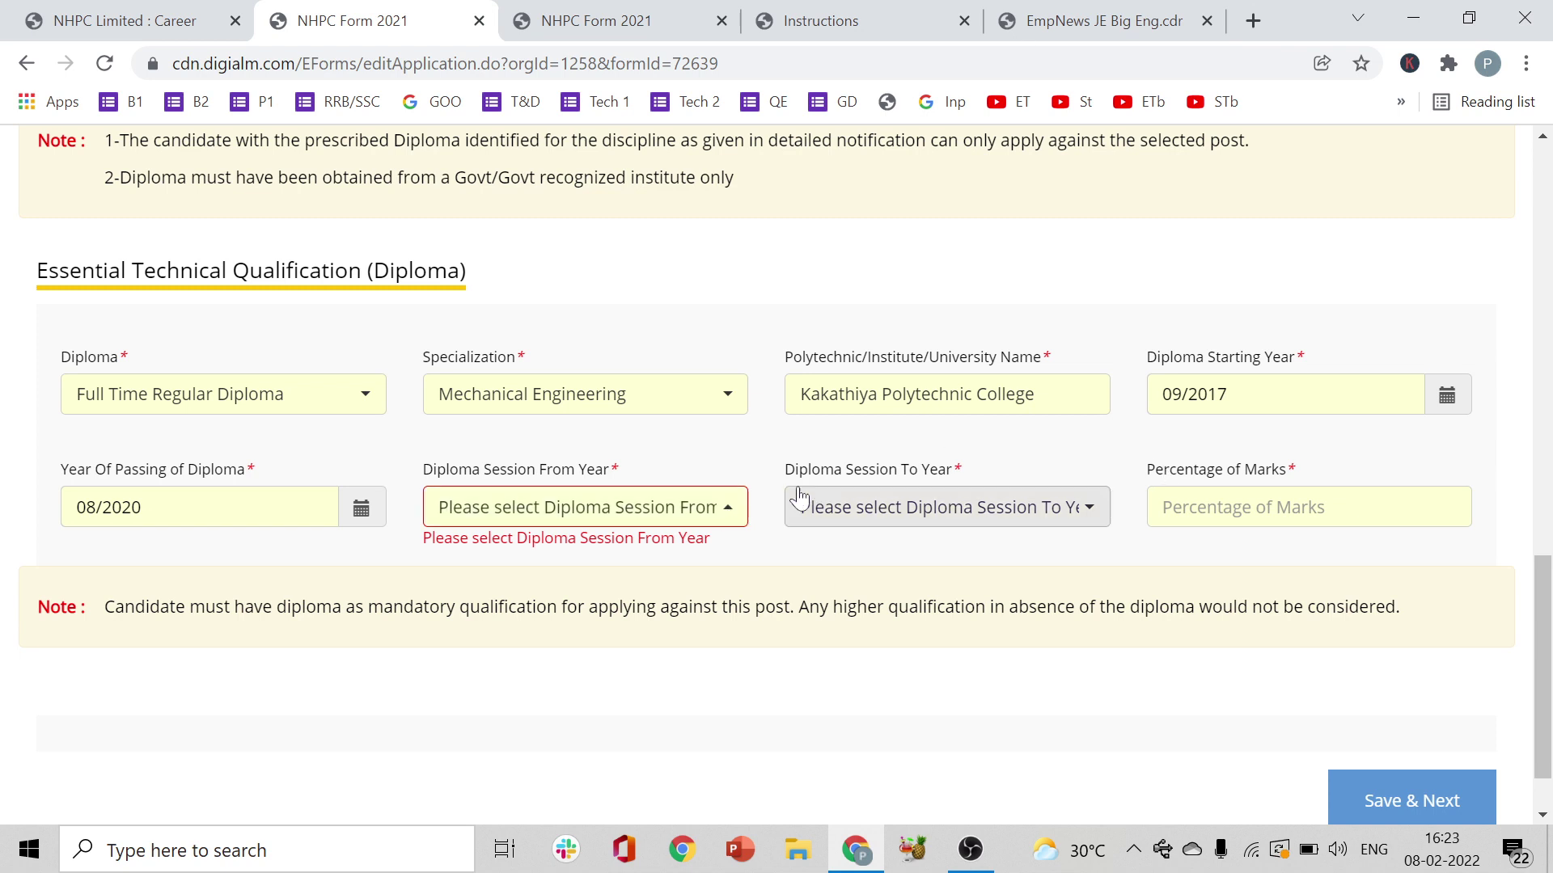
click(718, 507)
text(2017)
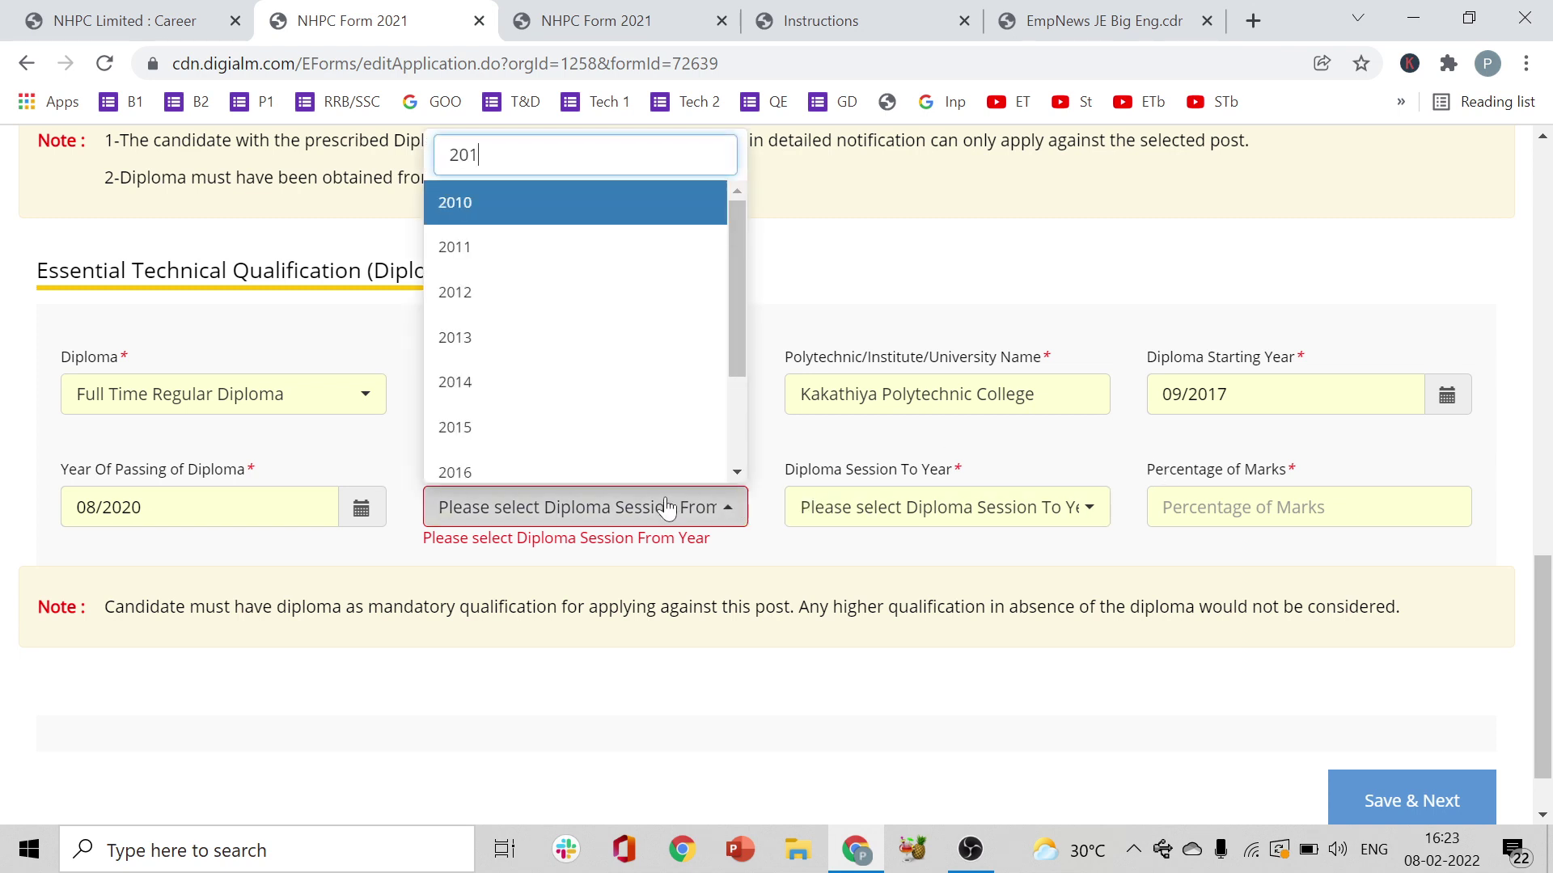
click(575, 621)
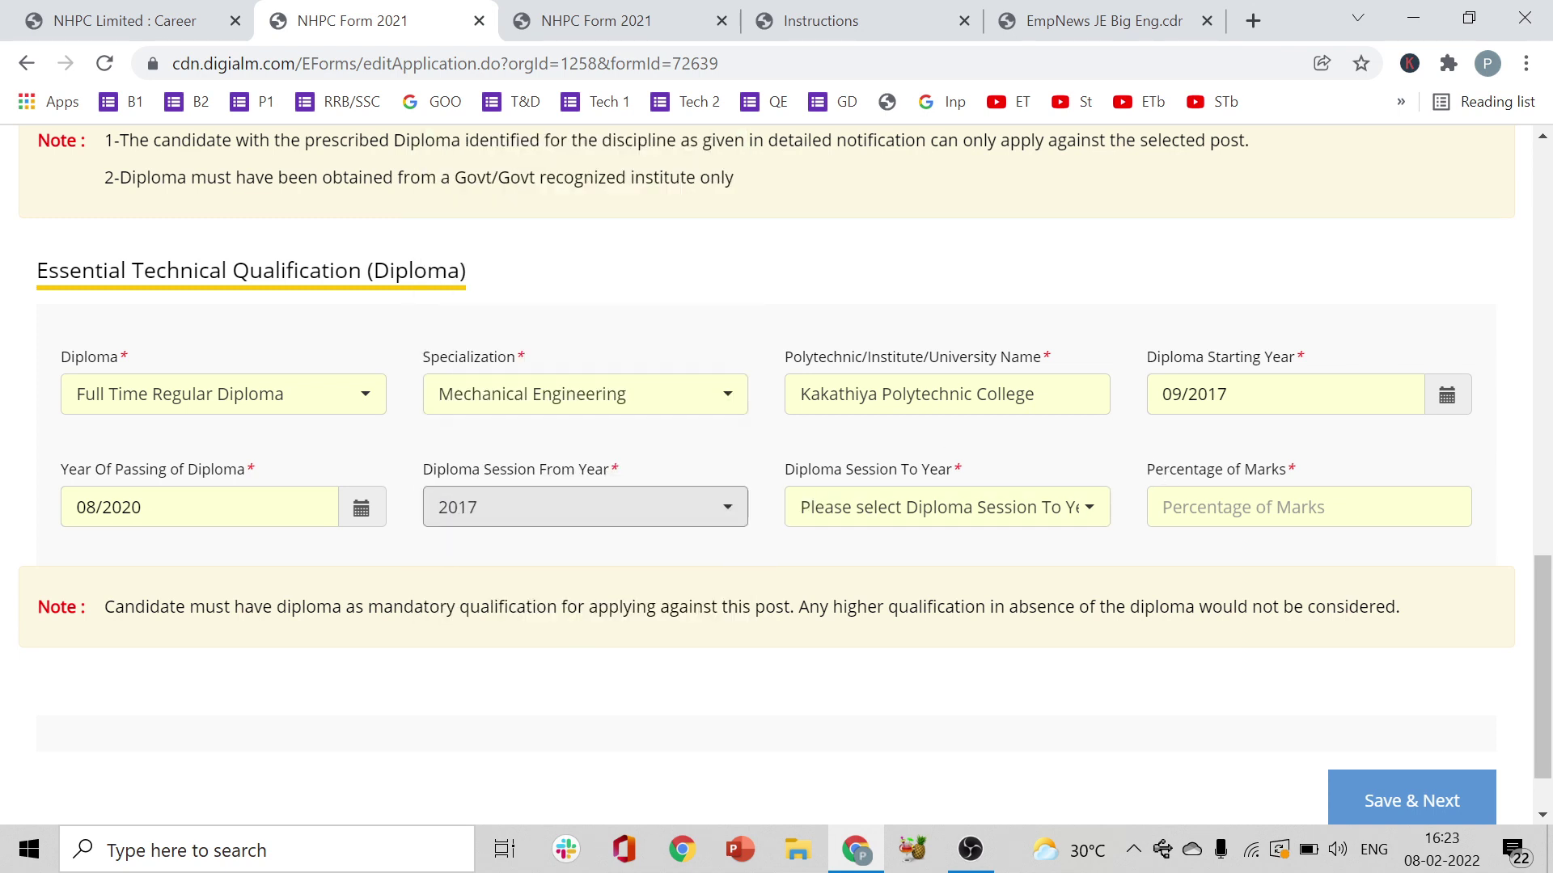
click(1012, 526)
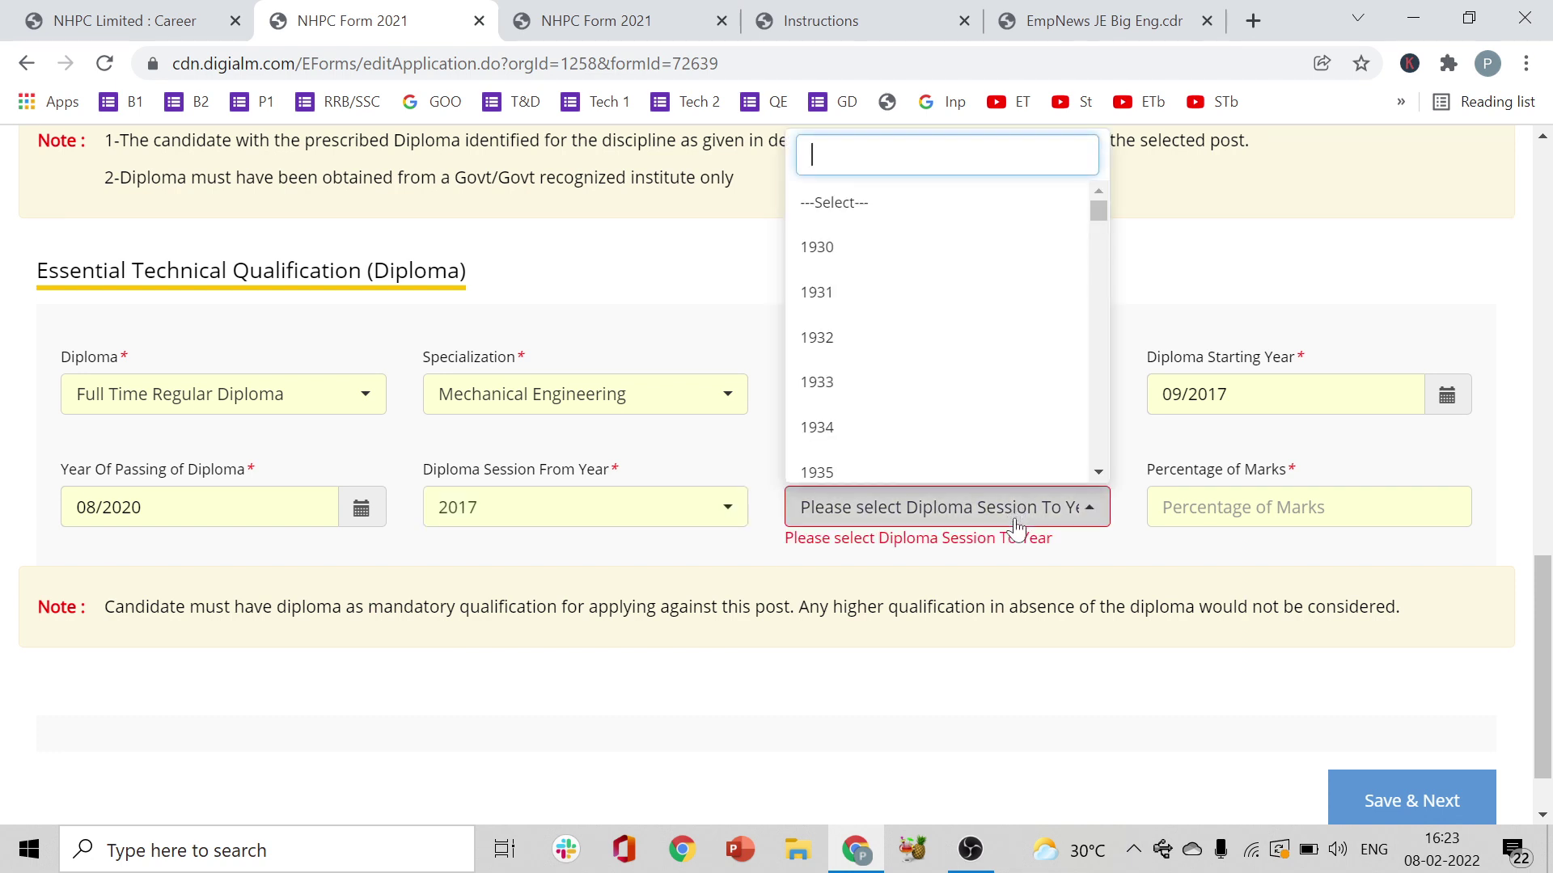
text(2020)
click(952, 603)
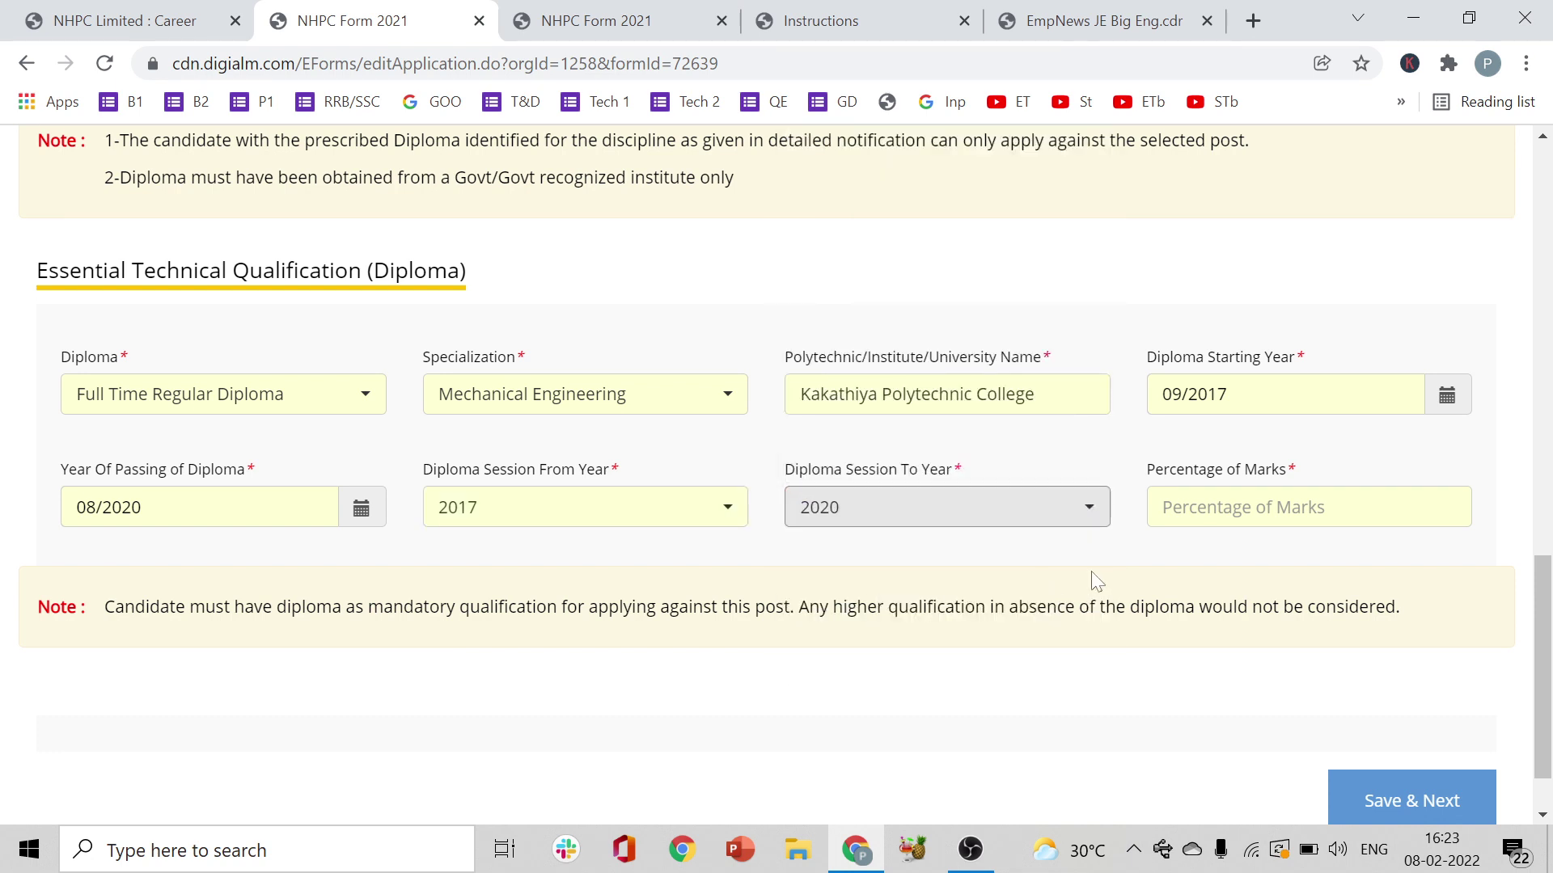
- Enter 80.02 as the diploma percentage and save with Save & Next
click(1309, 507)
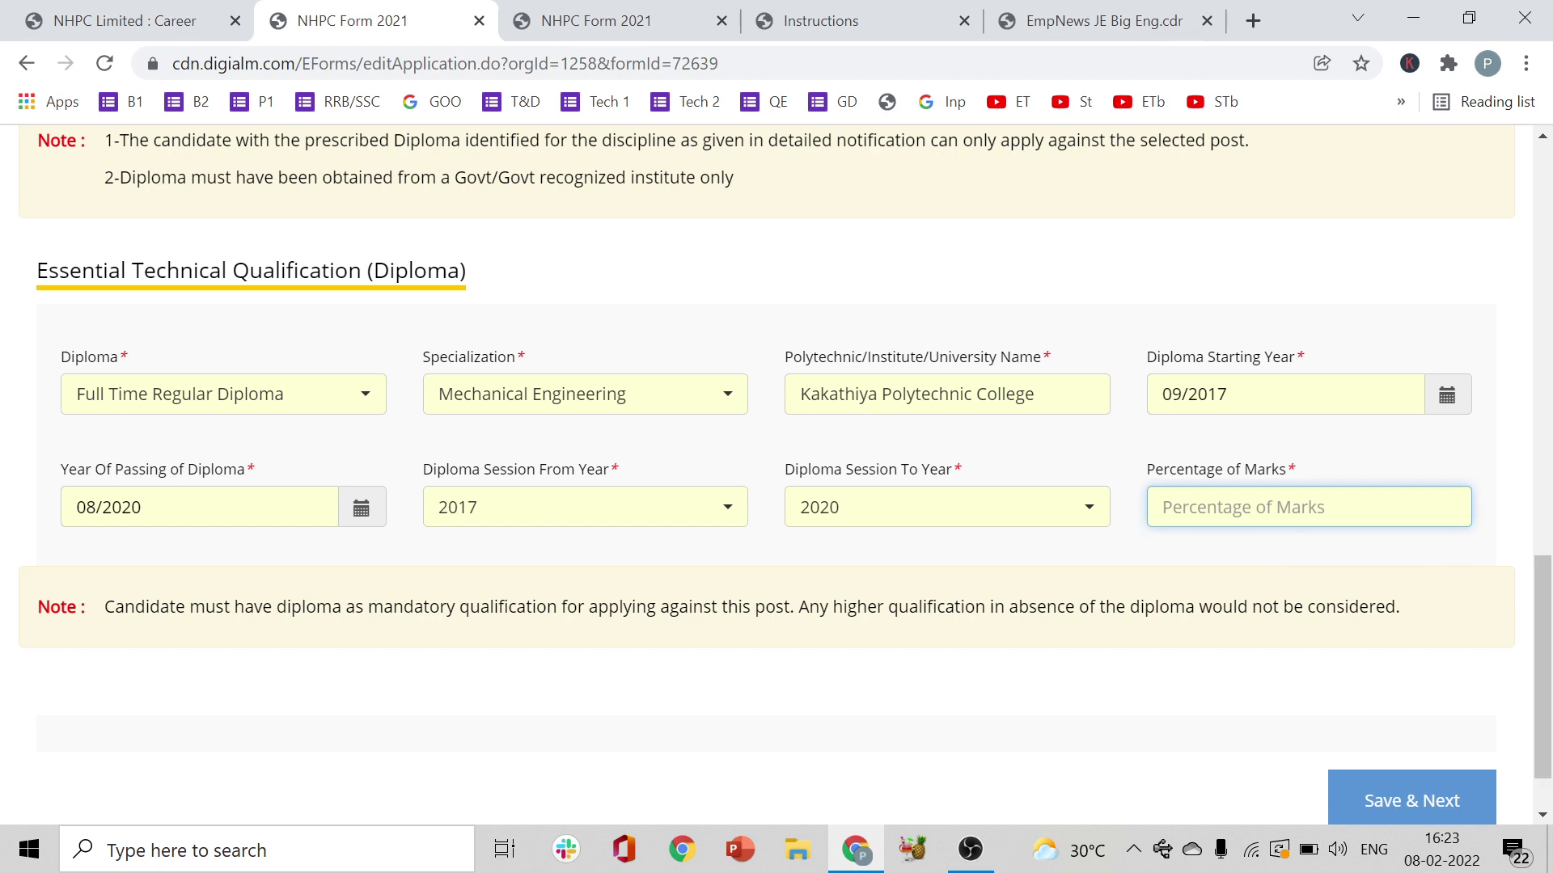
text(80)
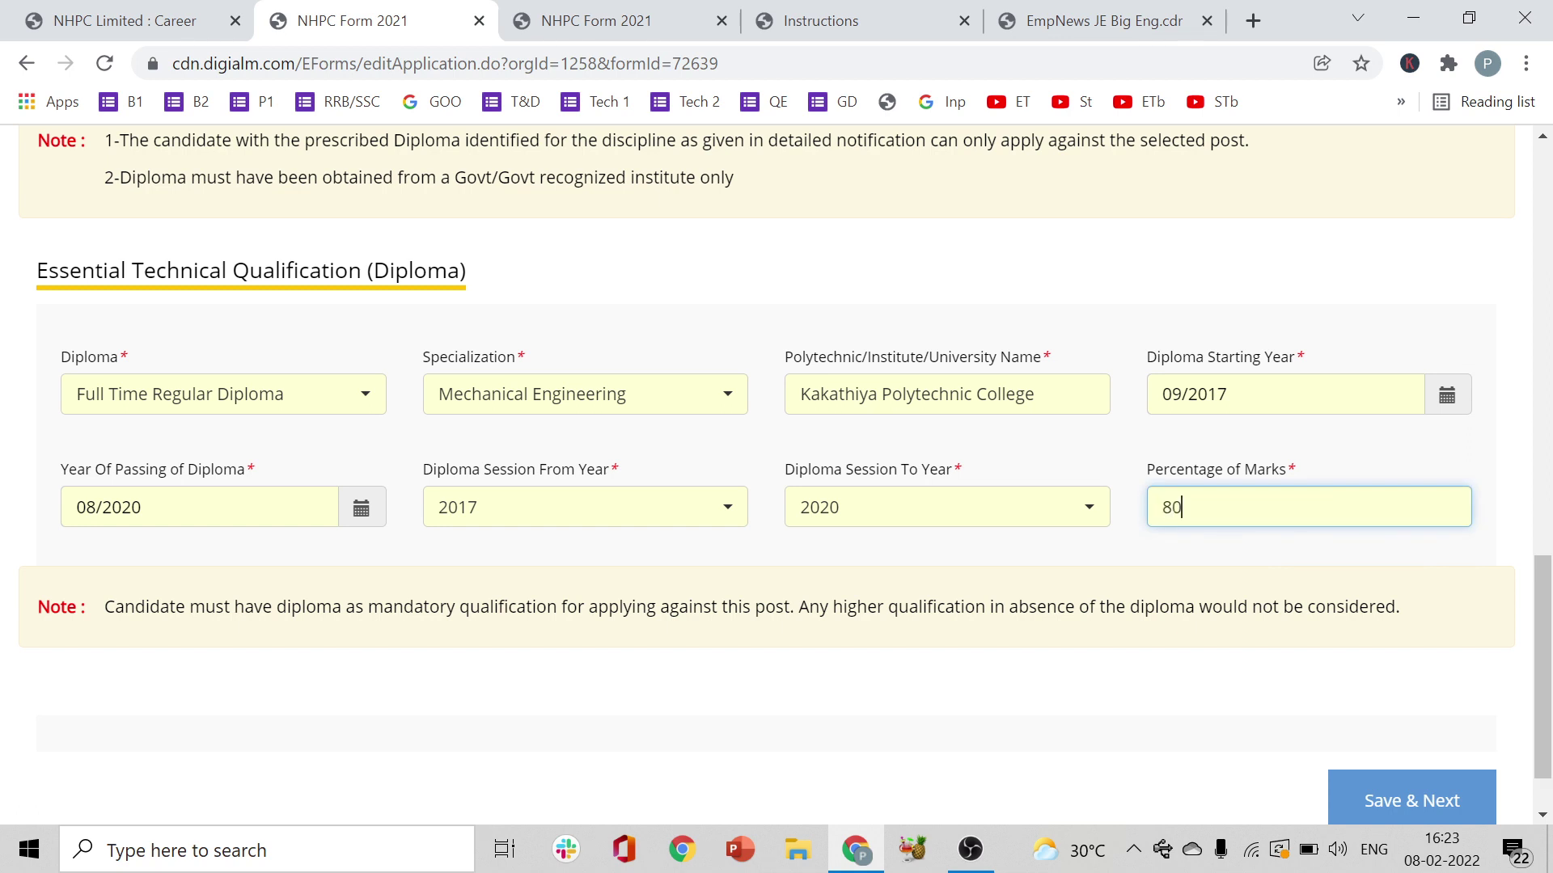
text(.02)
scroll(357, 594, down, 1)
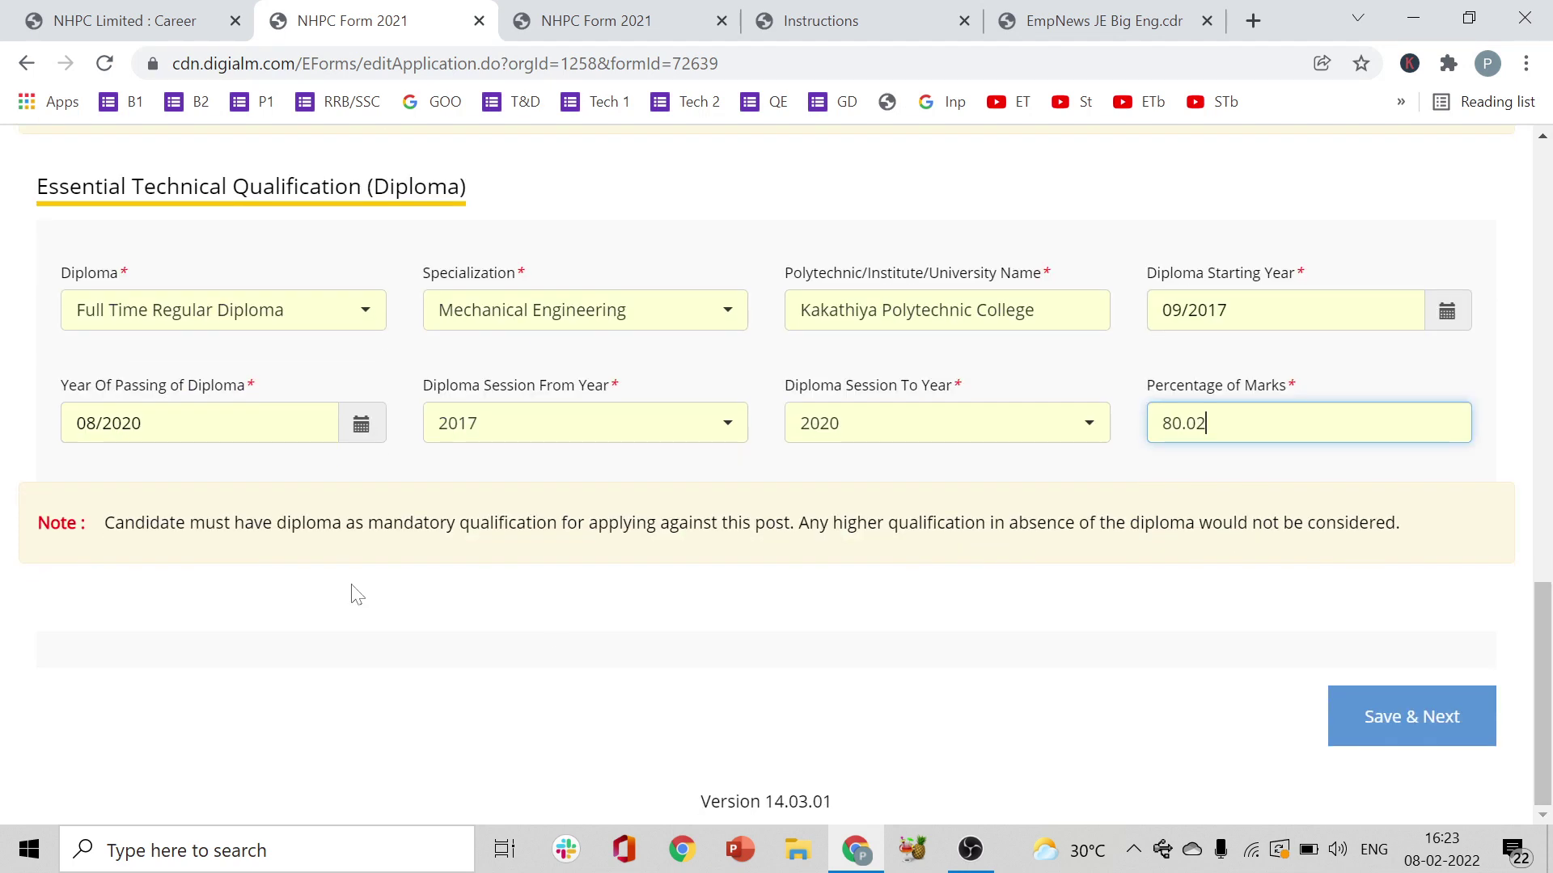
click(1372, 721)
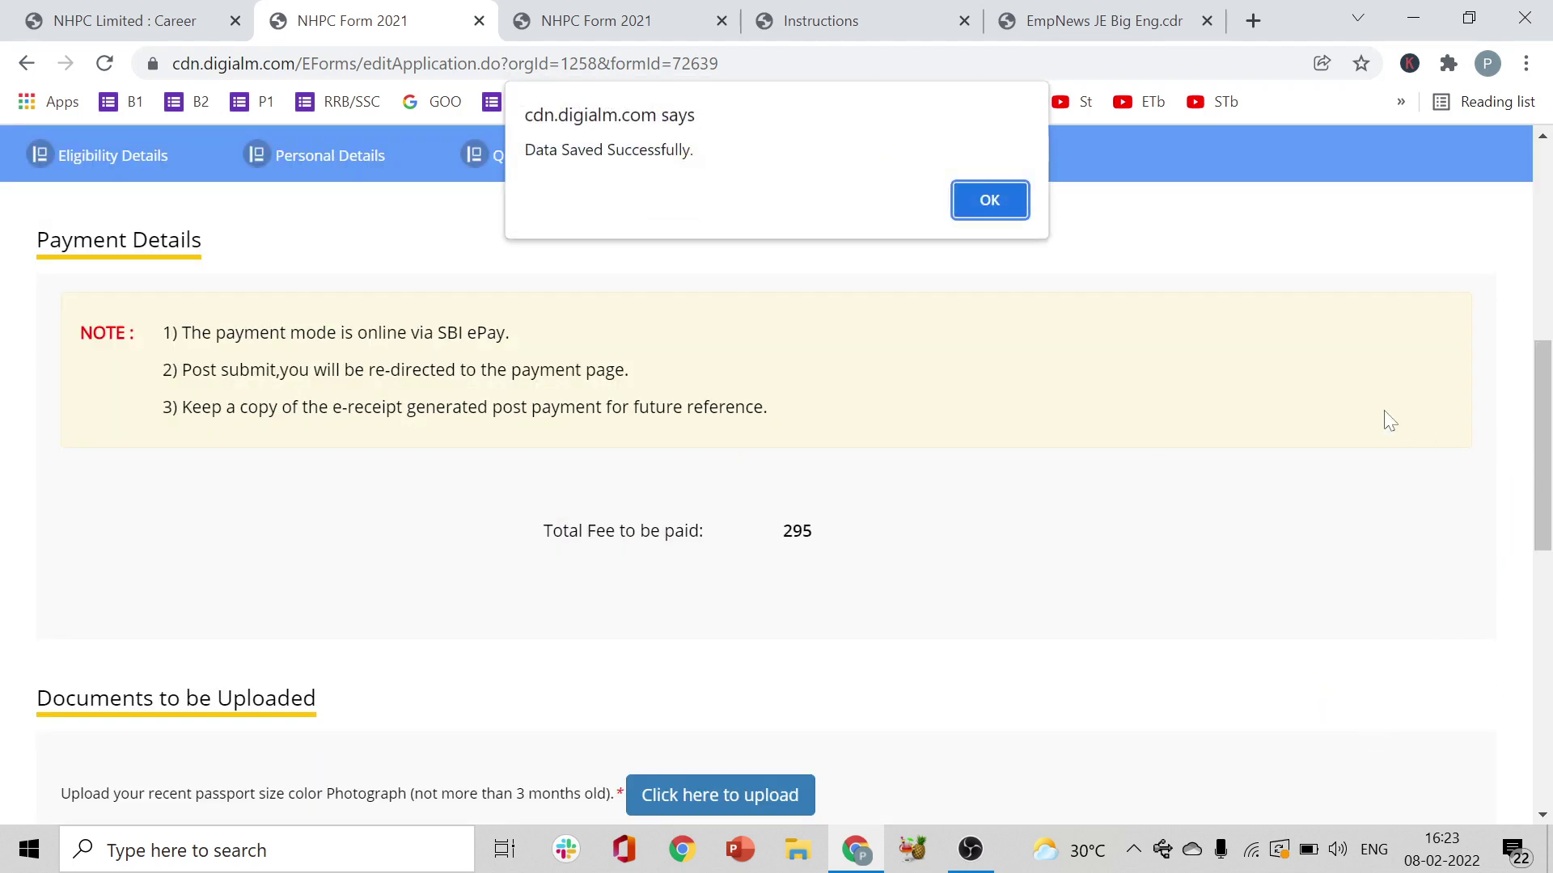
- Dismiss the Data Saved alert and bring up the Diploma Certificate upload window
click(990, 194)
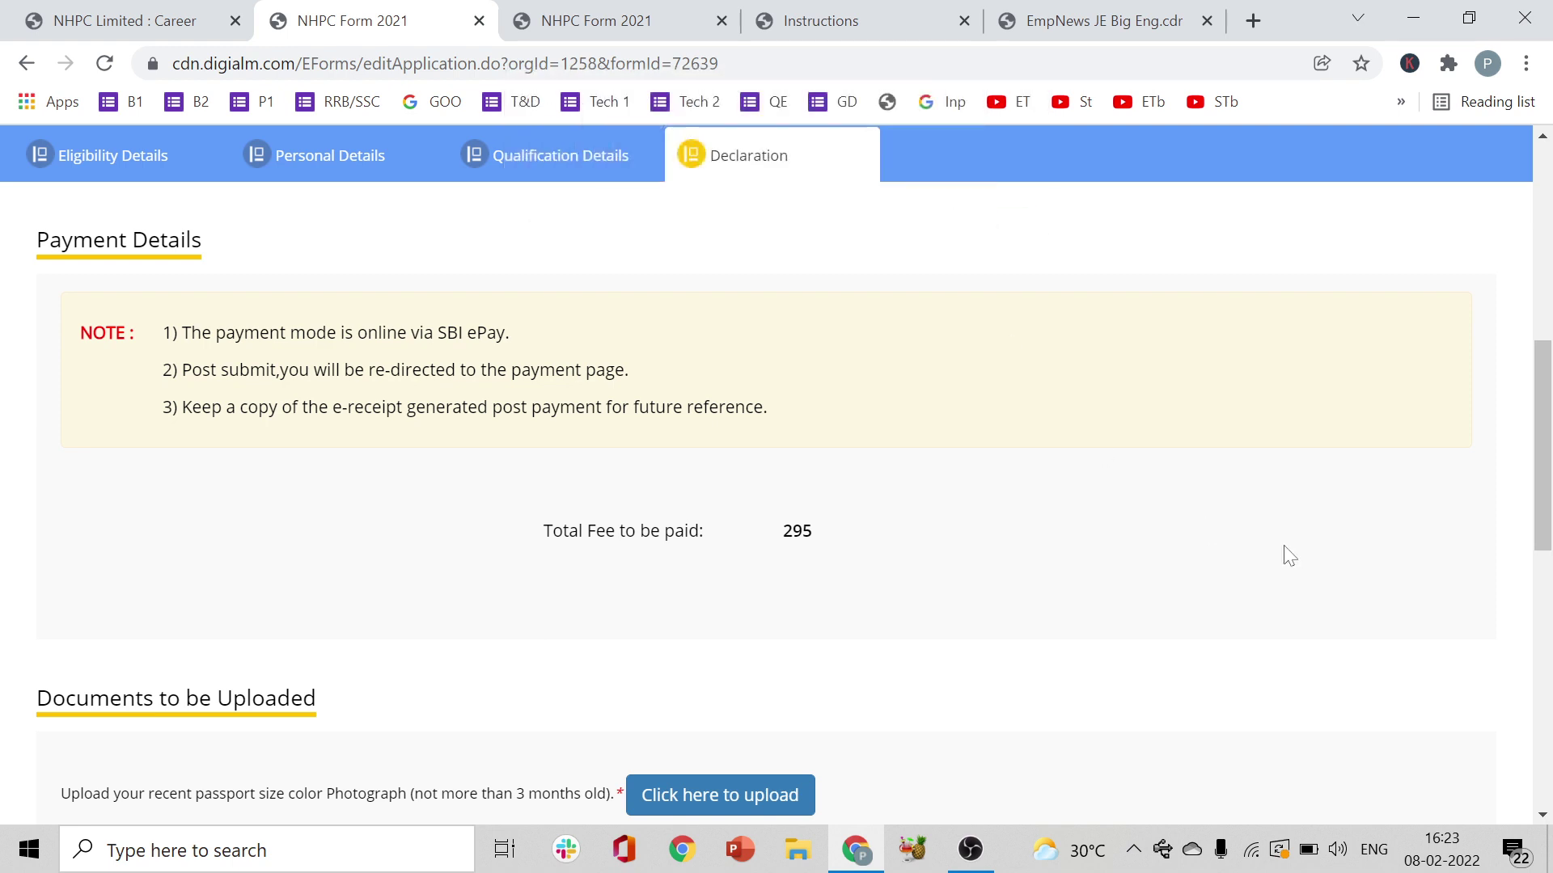
drag(1546, 475, 1547, 545)
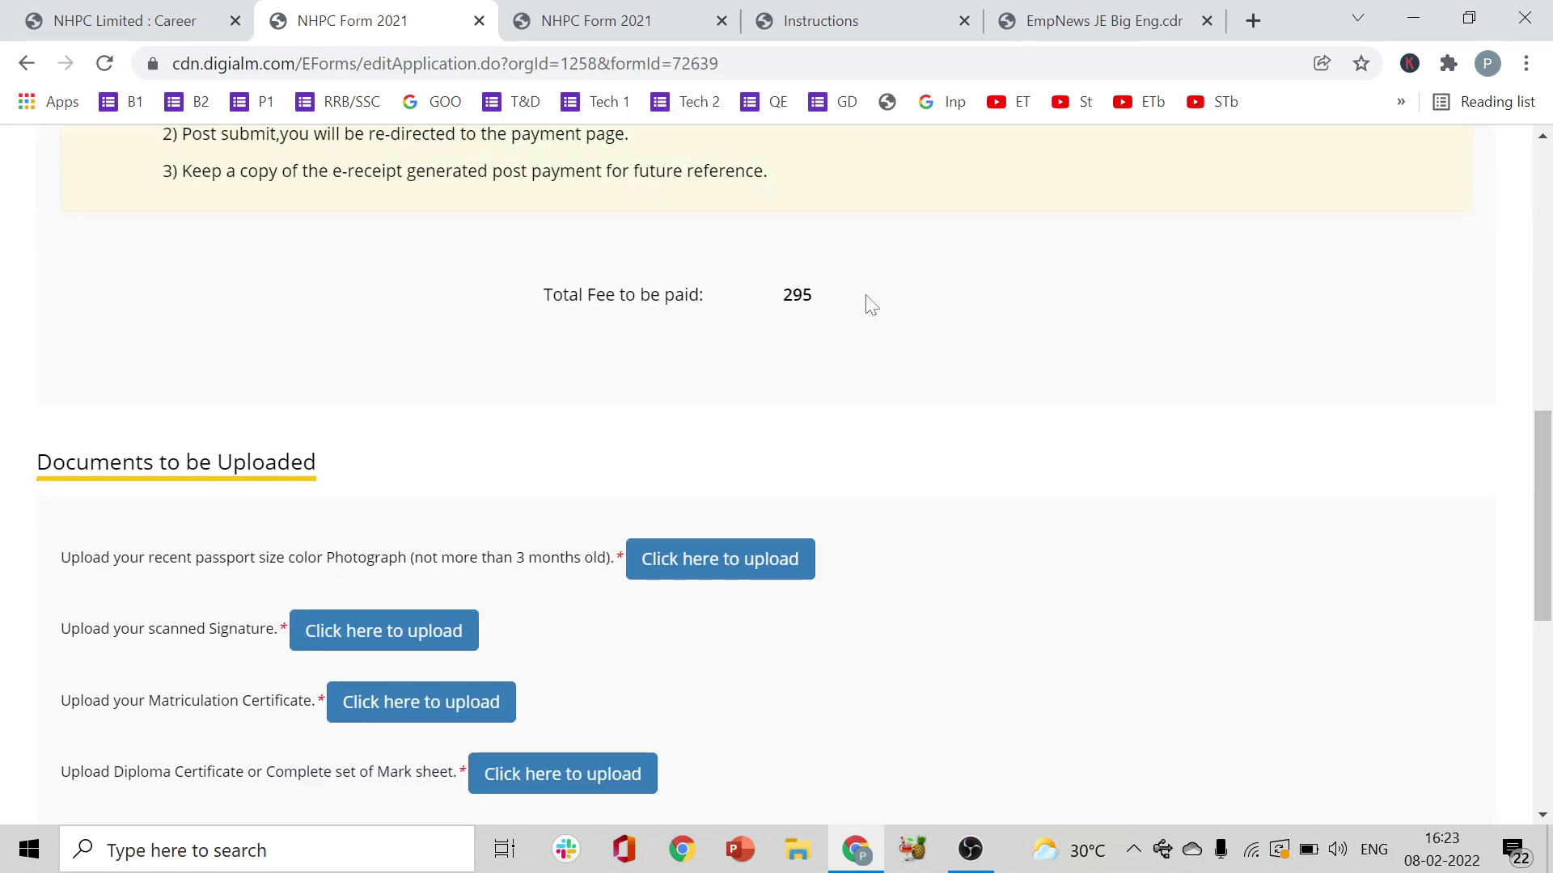
drag(870, 305, 520, 308)
click(1367, 451)
drag(1546, 595, 1550, 645)
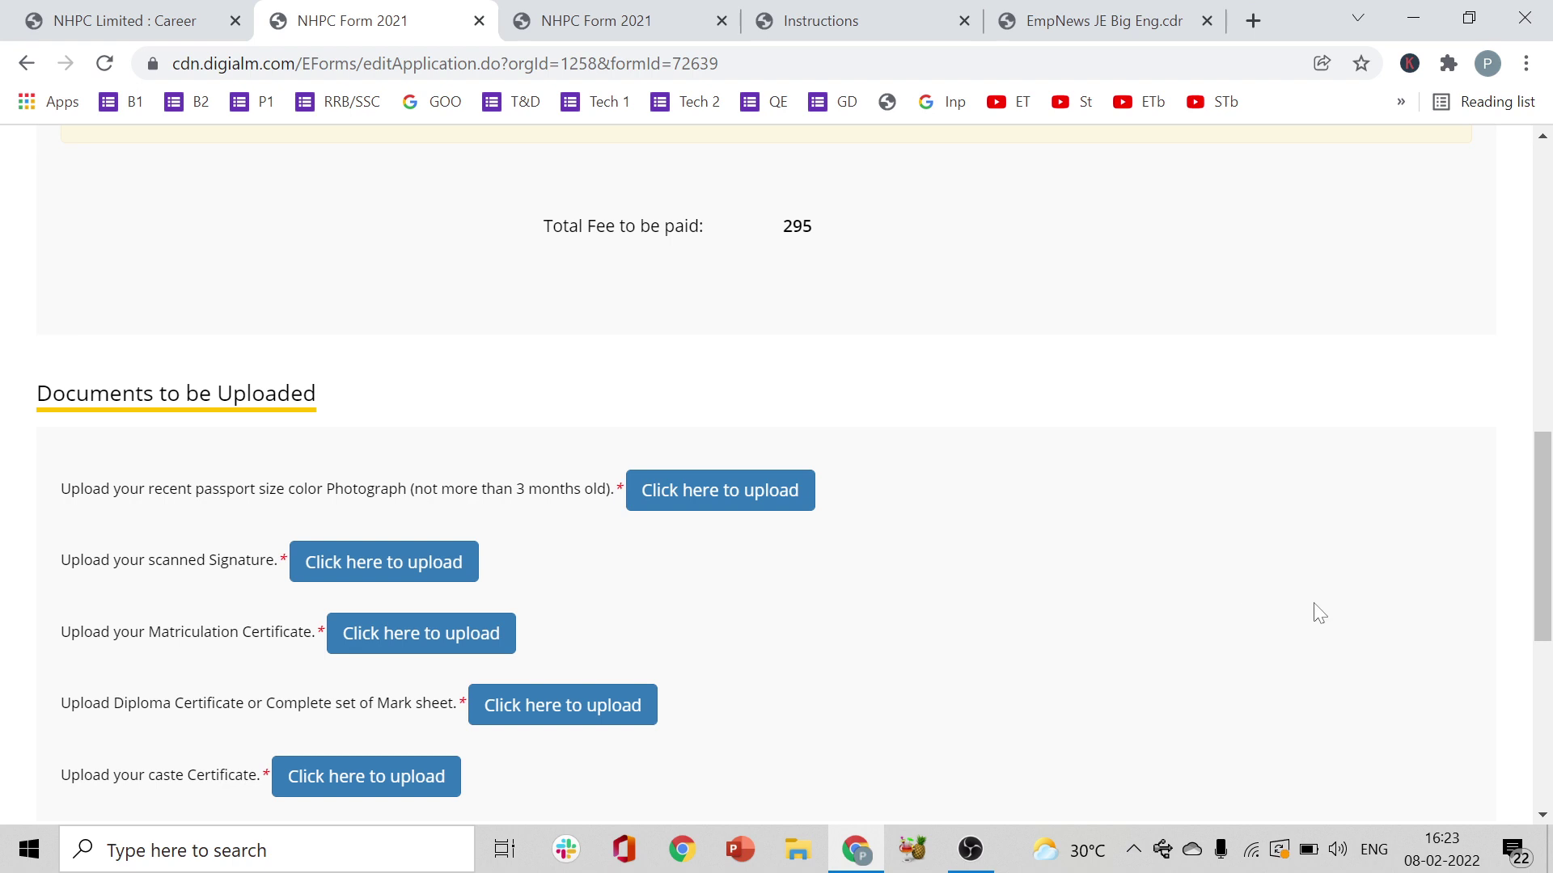
drag(1542, 526, 1542, 583)
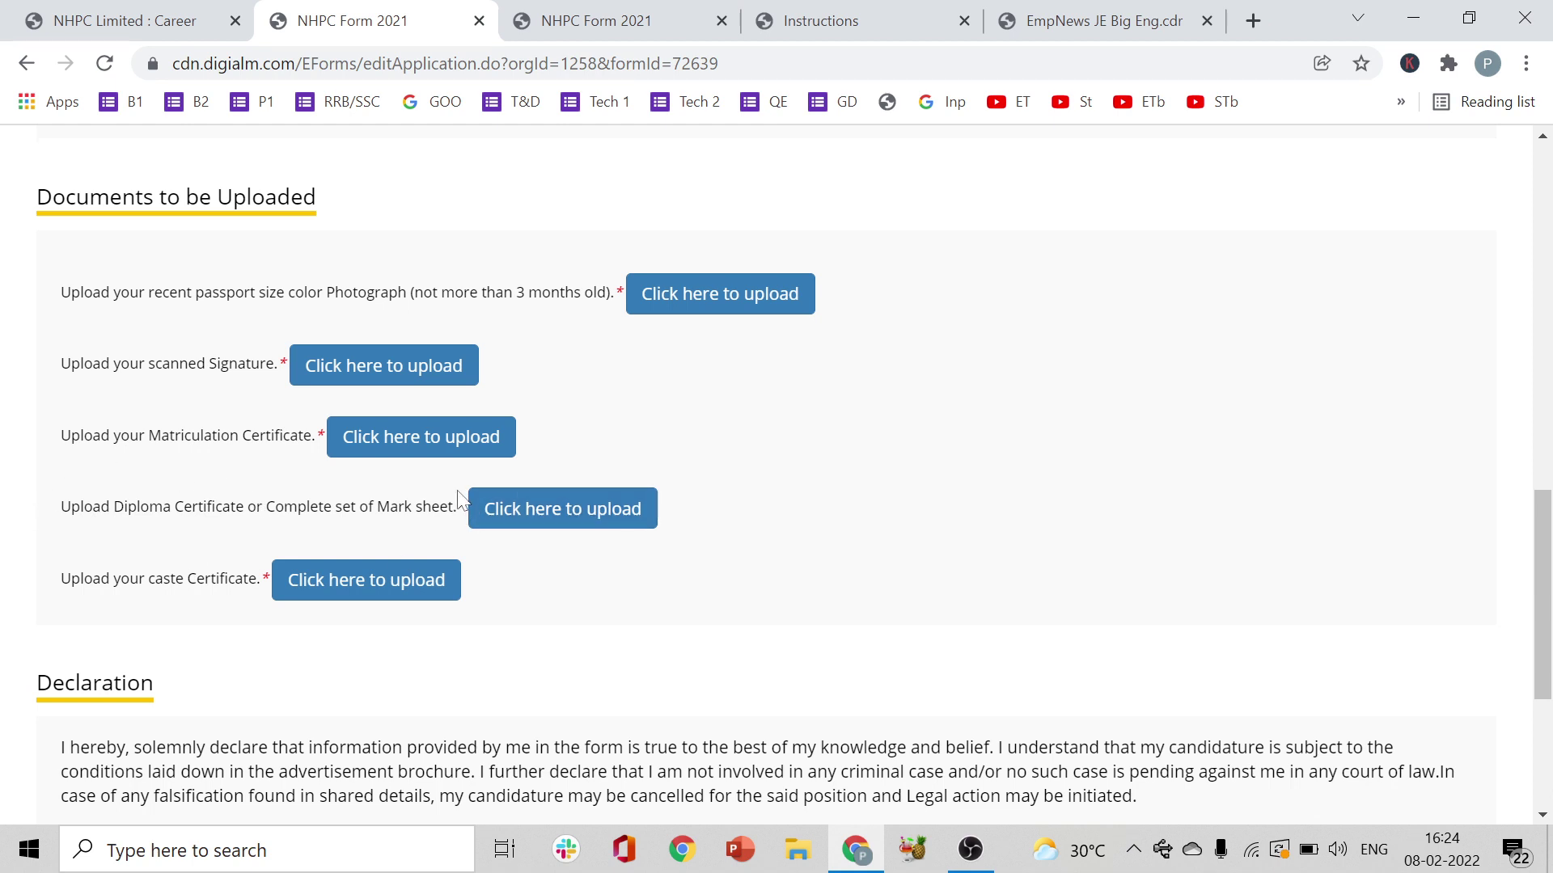
click(557, 524)
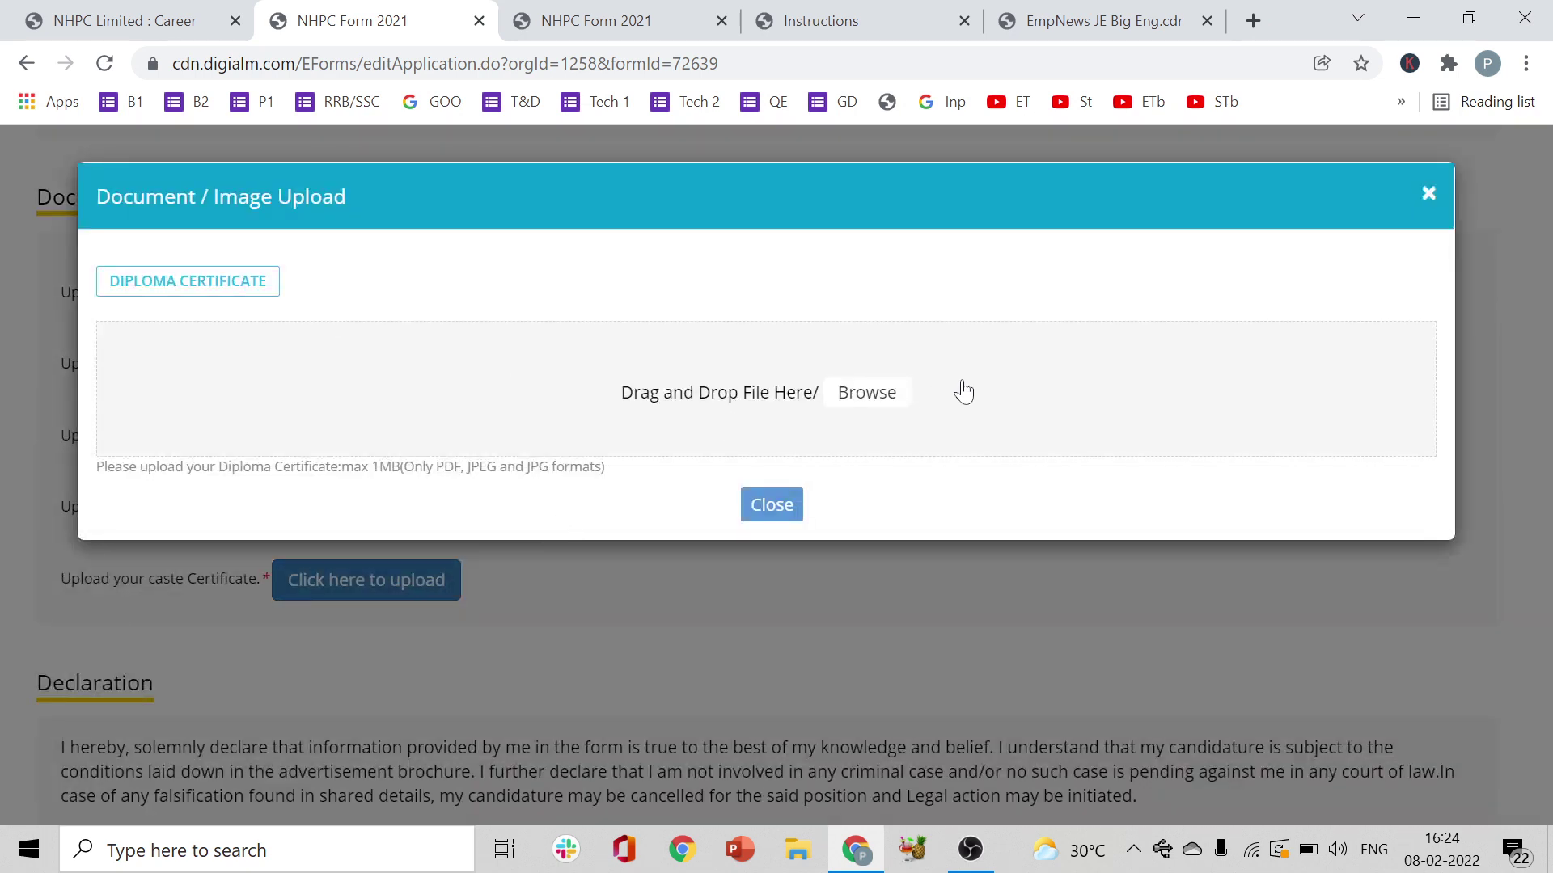
- Try uploading BANNER (3).png as the diploma certificate, then close the rejected upload window
click(863, 396)
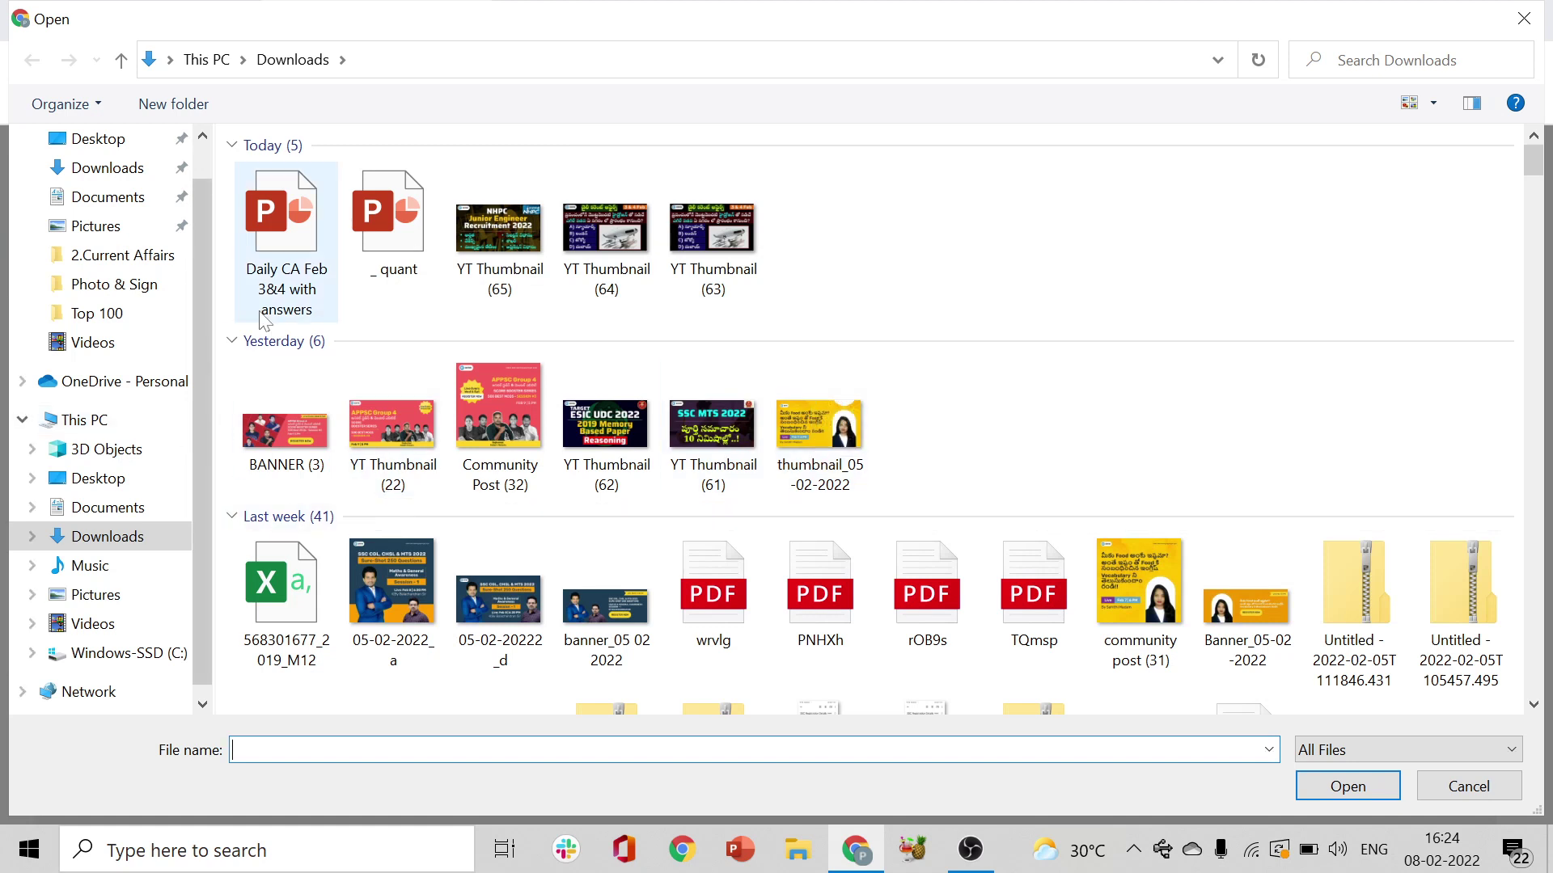
double_click(285, 428)
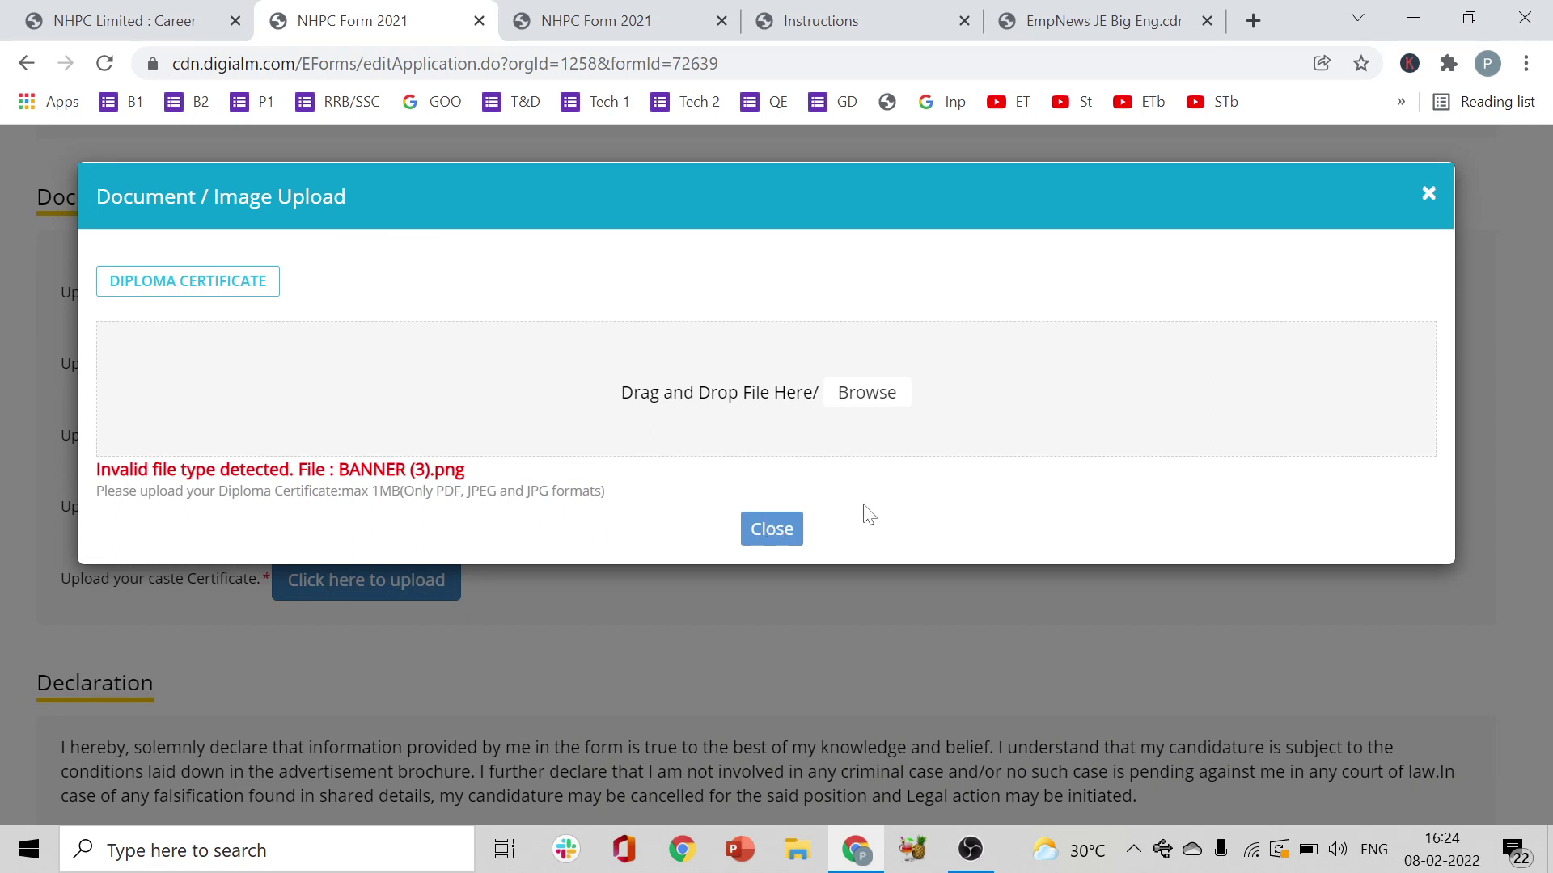
click(870, 402)
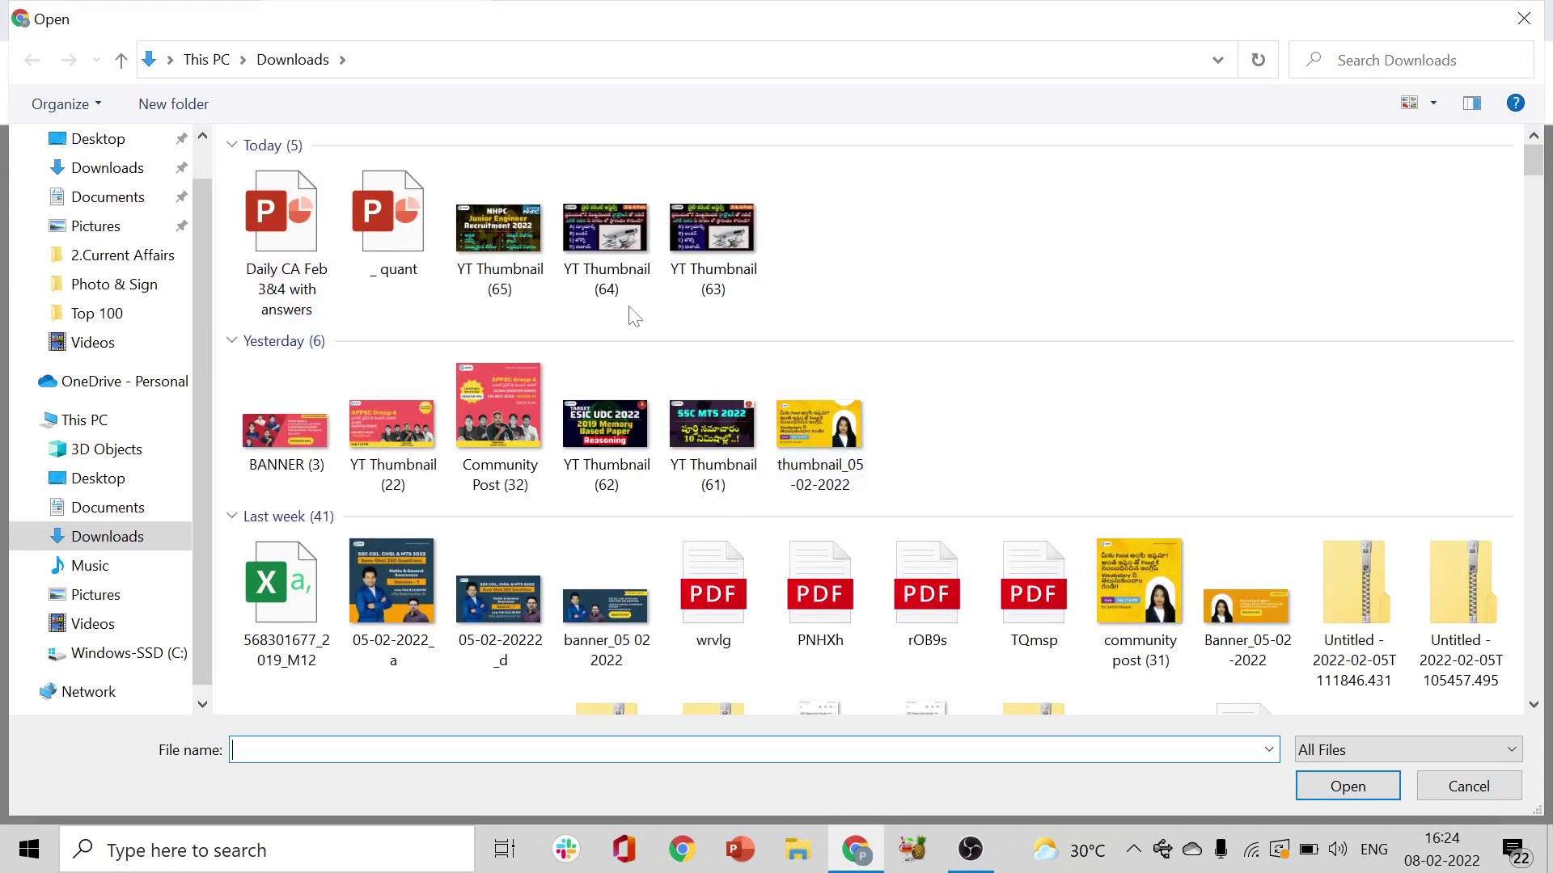
click(1524, 18)
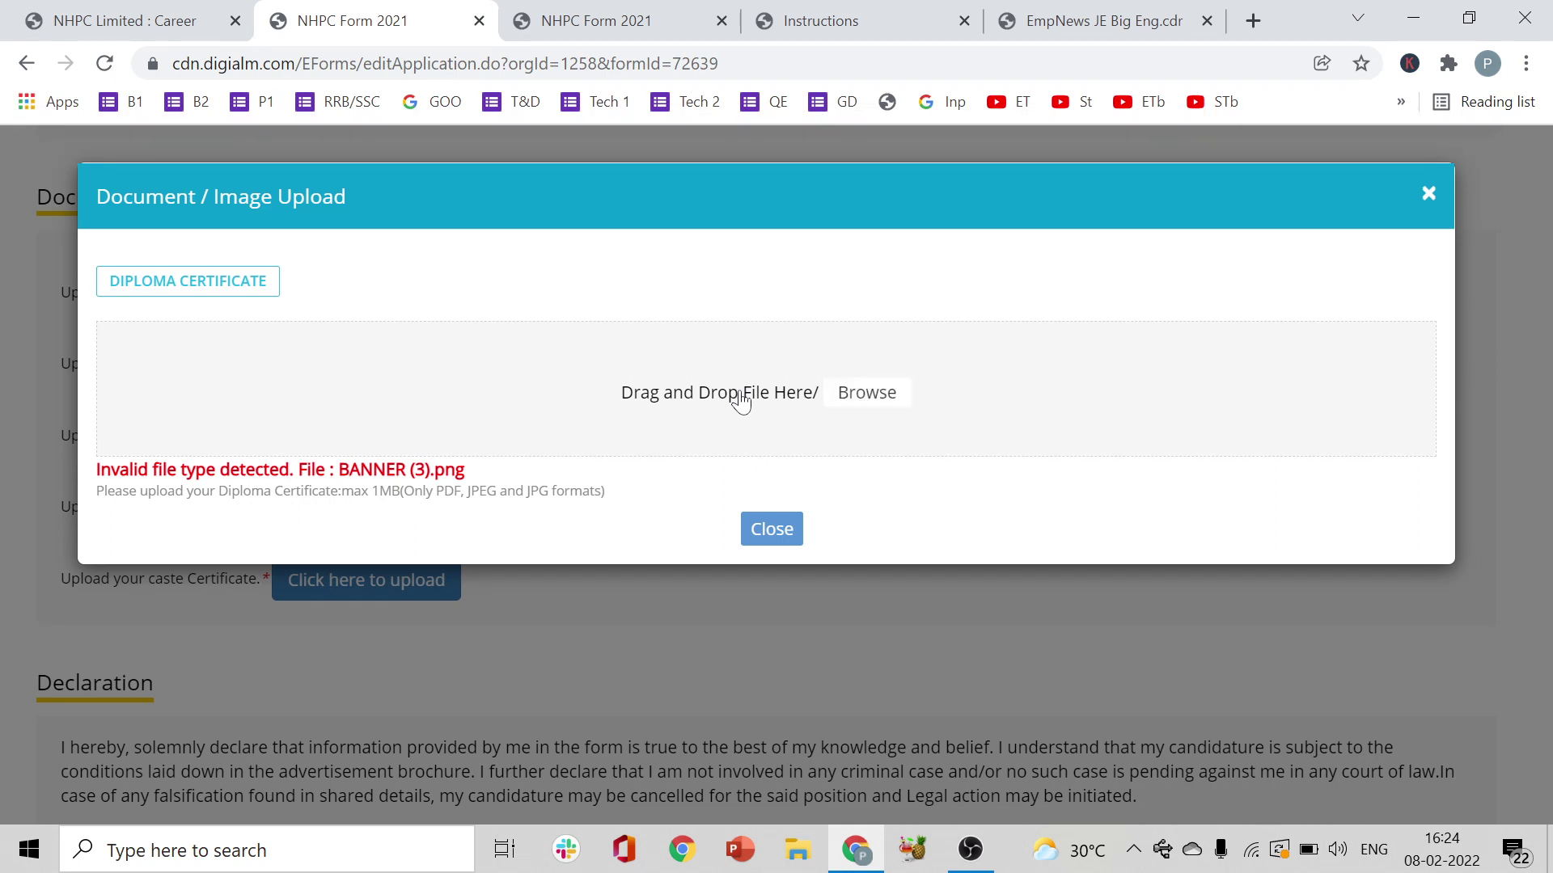
click(775, 534)
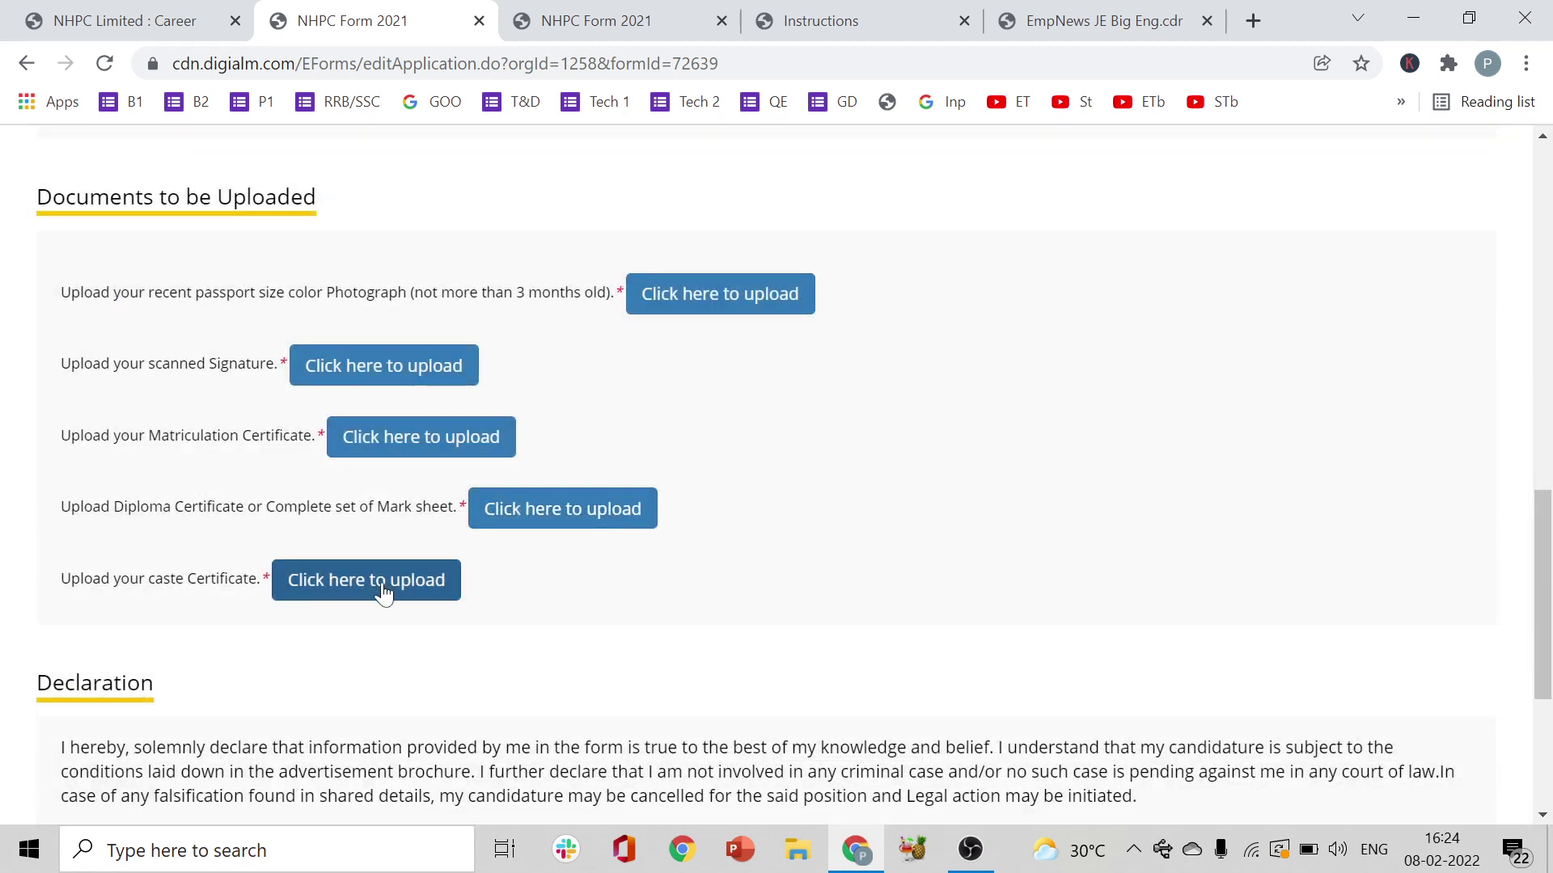
- In the Declaration section, type the first captcha characters and check I Agree
drag(1544, 612, 1549, 716)
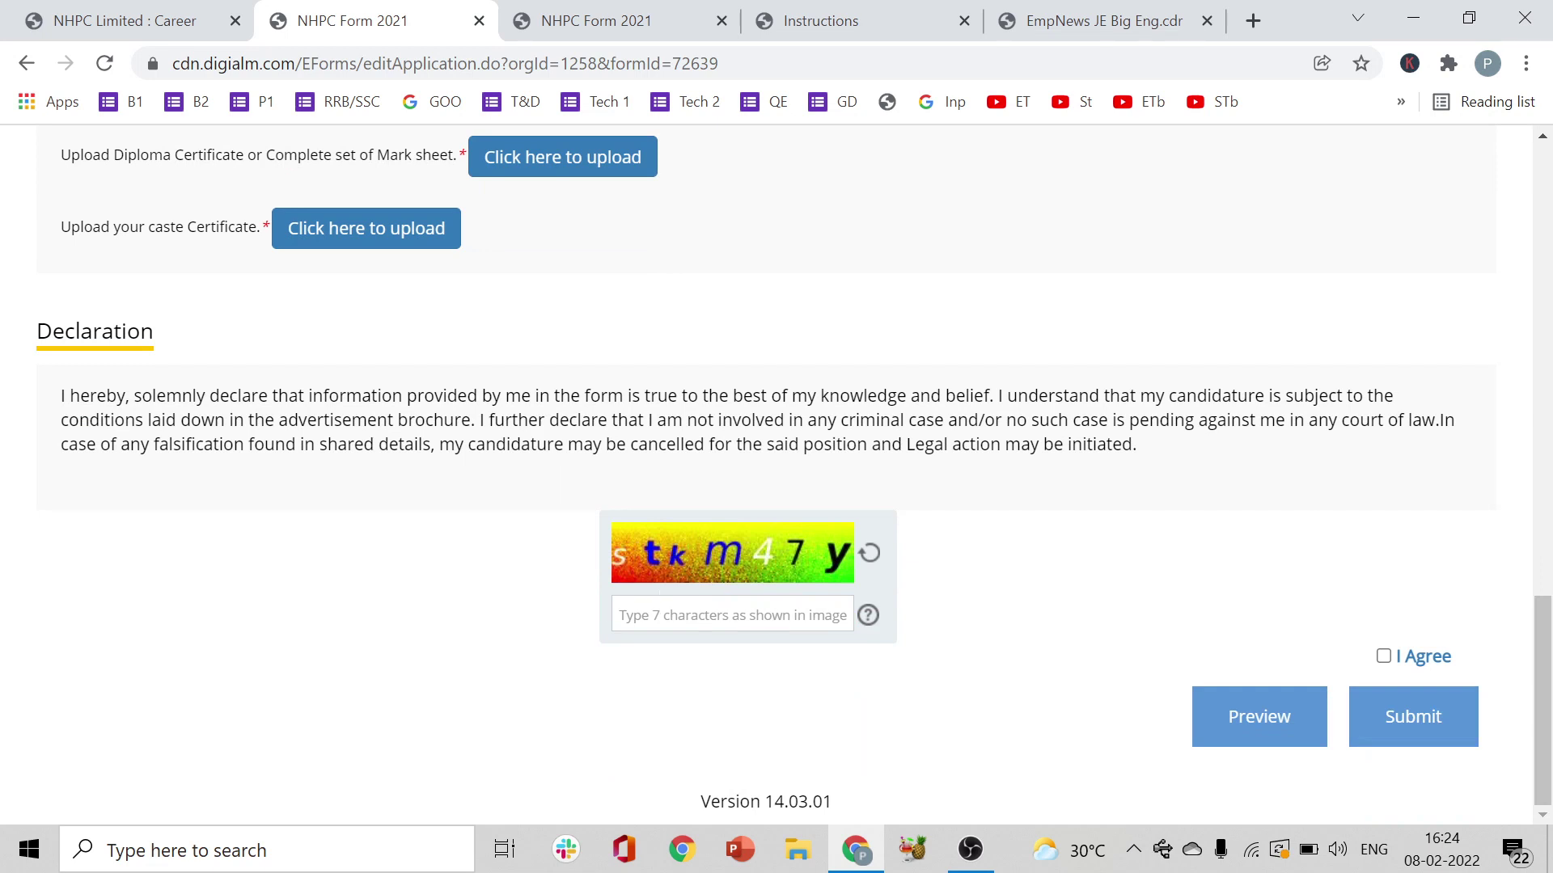
click(702, 608)
text(stkm)
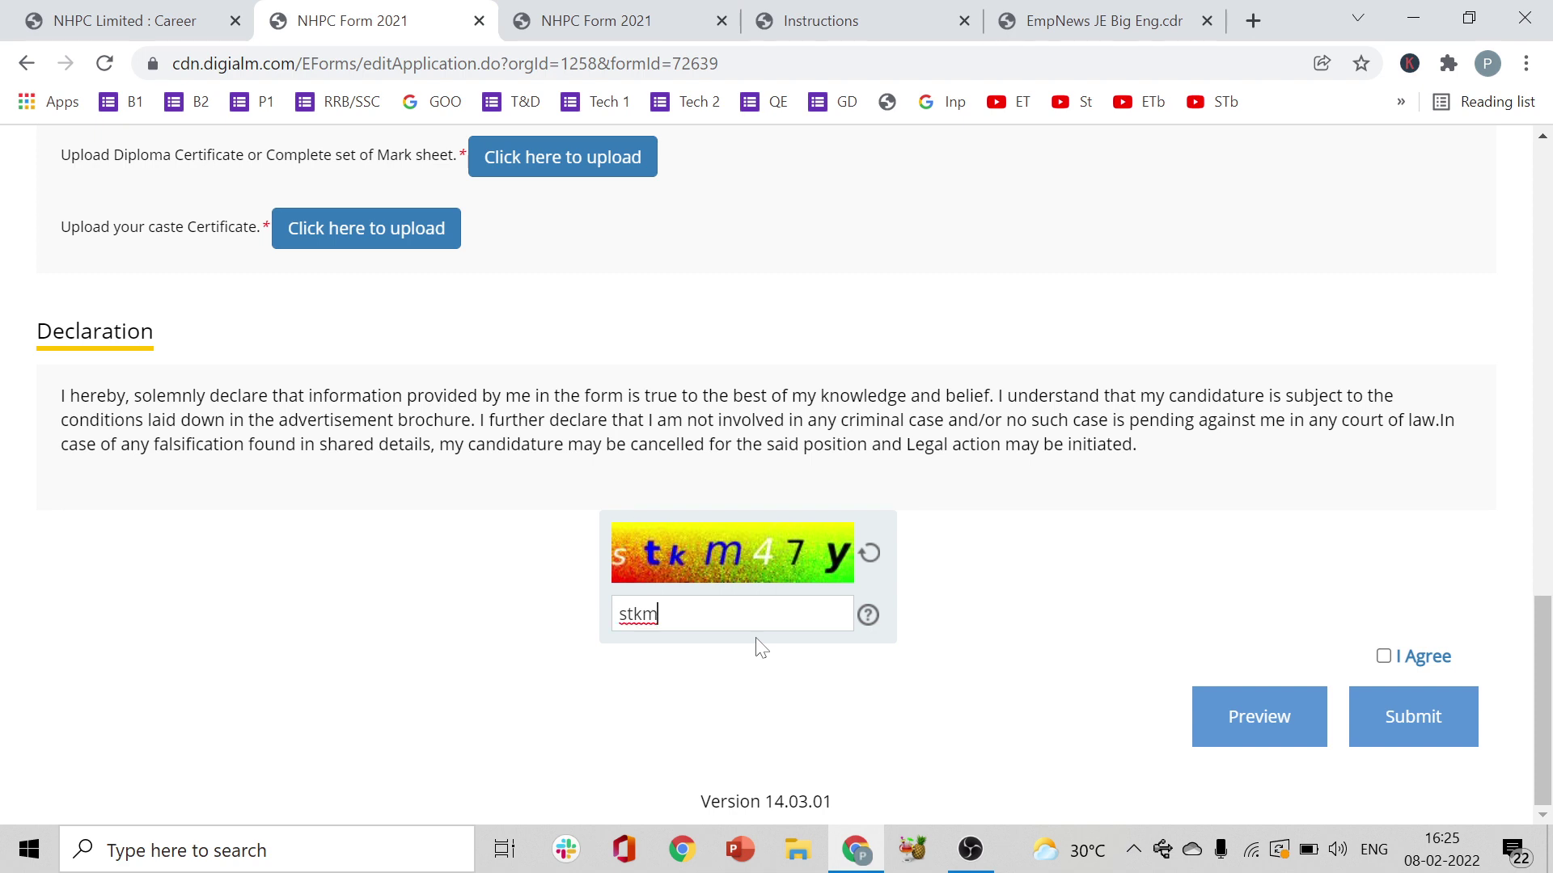
click(1384, 656)
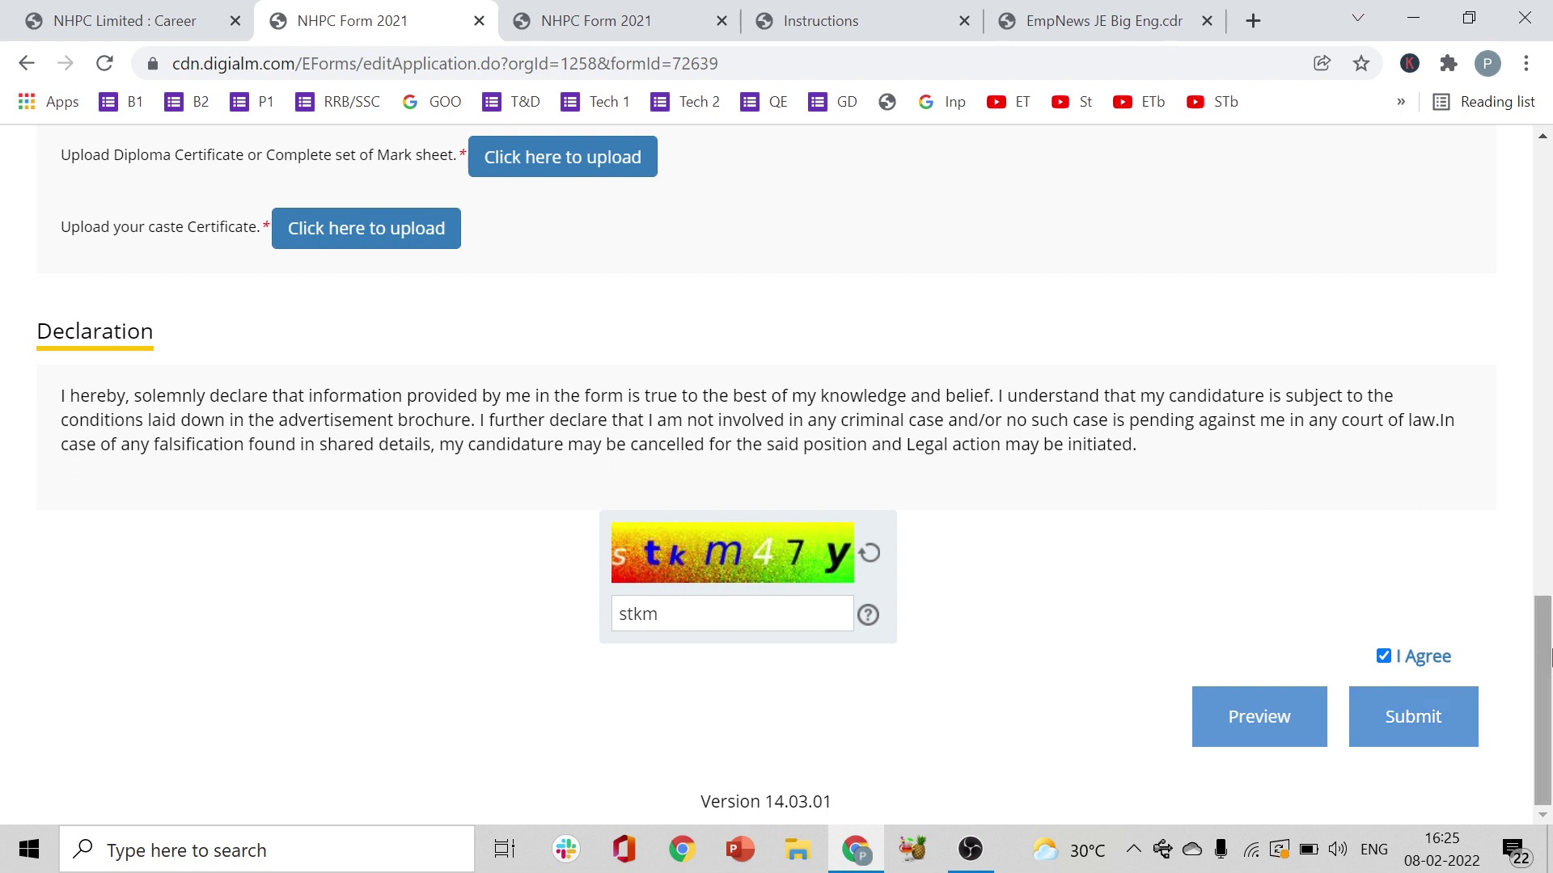
drag(1549, 670, 1542, 332)
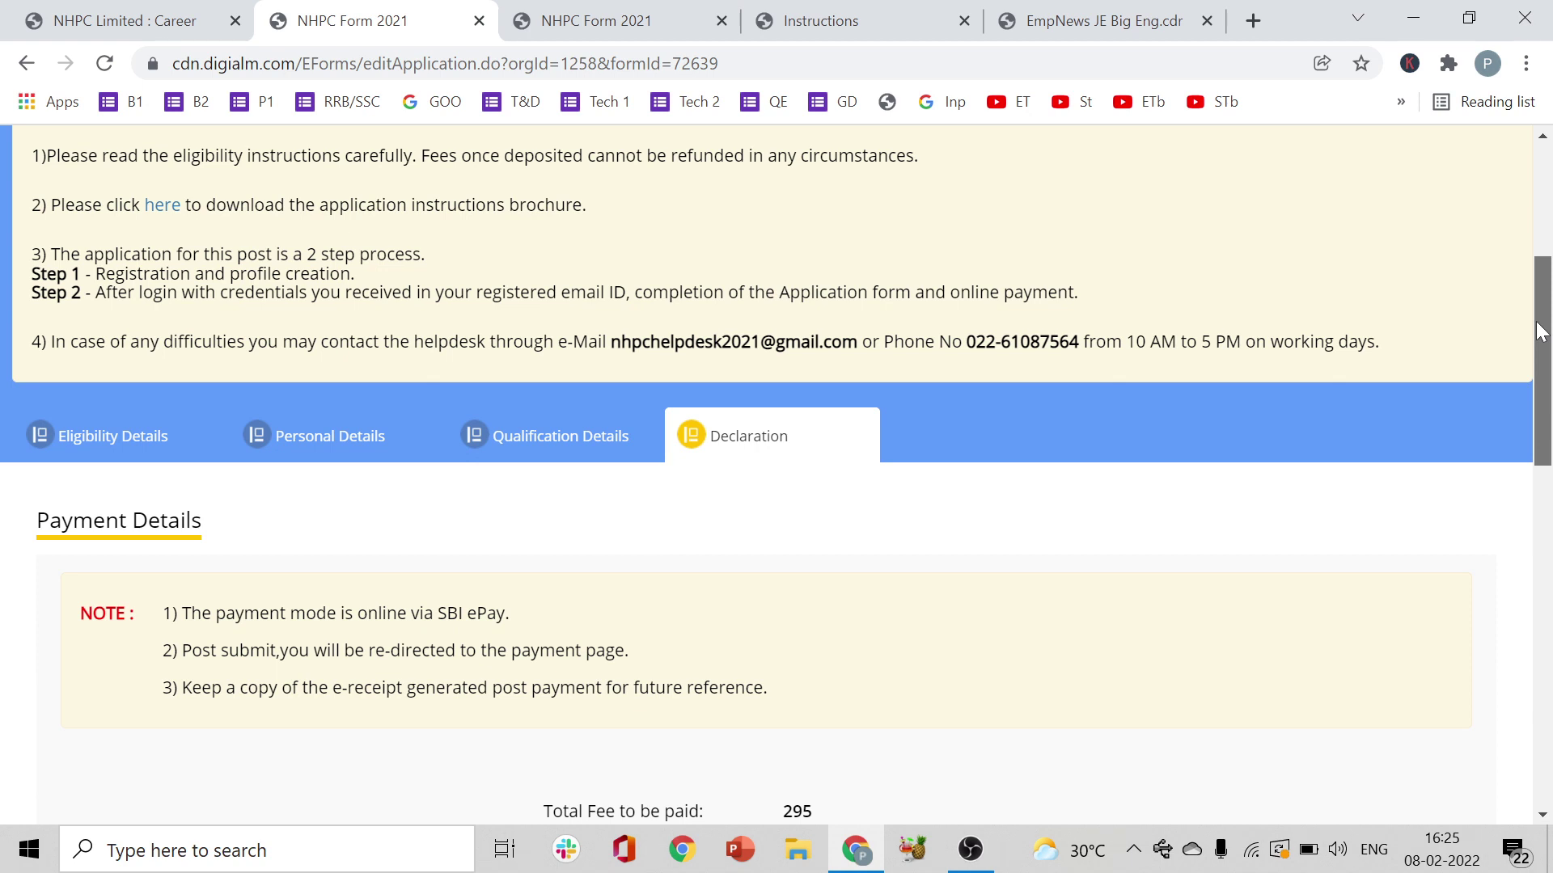
- Review the accepted Declaration page with captcha 'stkm', then switch to the OBS Studio window
drag(1538, 332, 1533, 673)
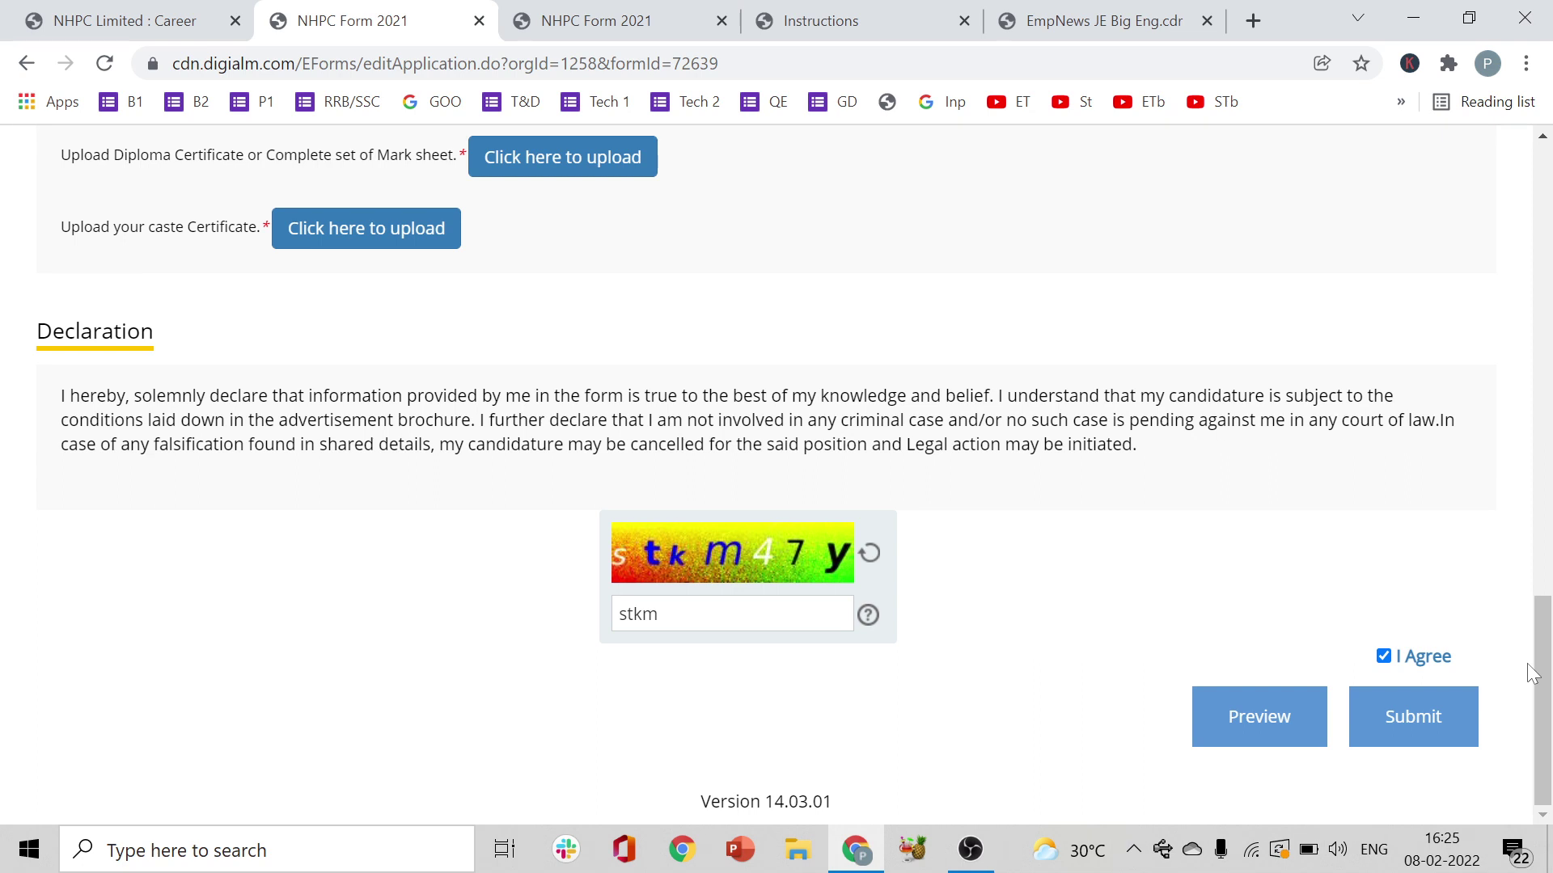
drag(1538, 673, 1550, 279)
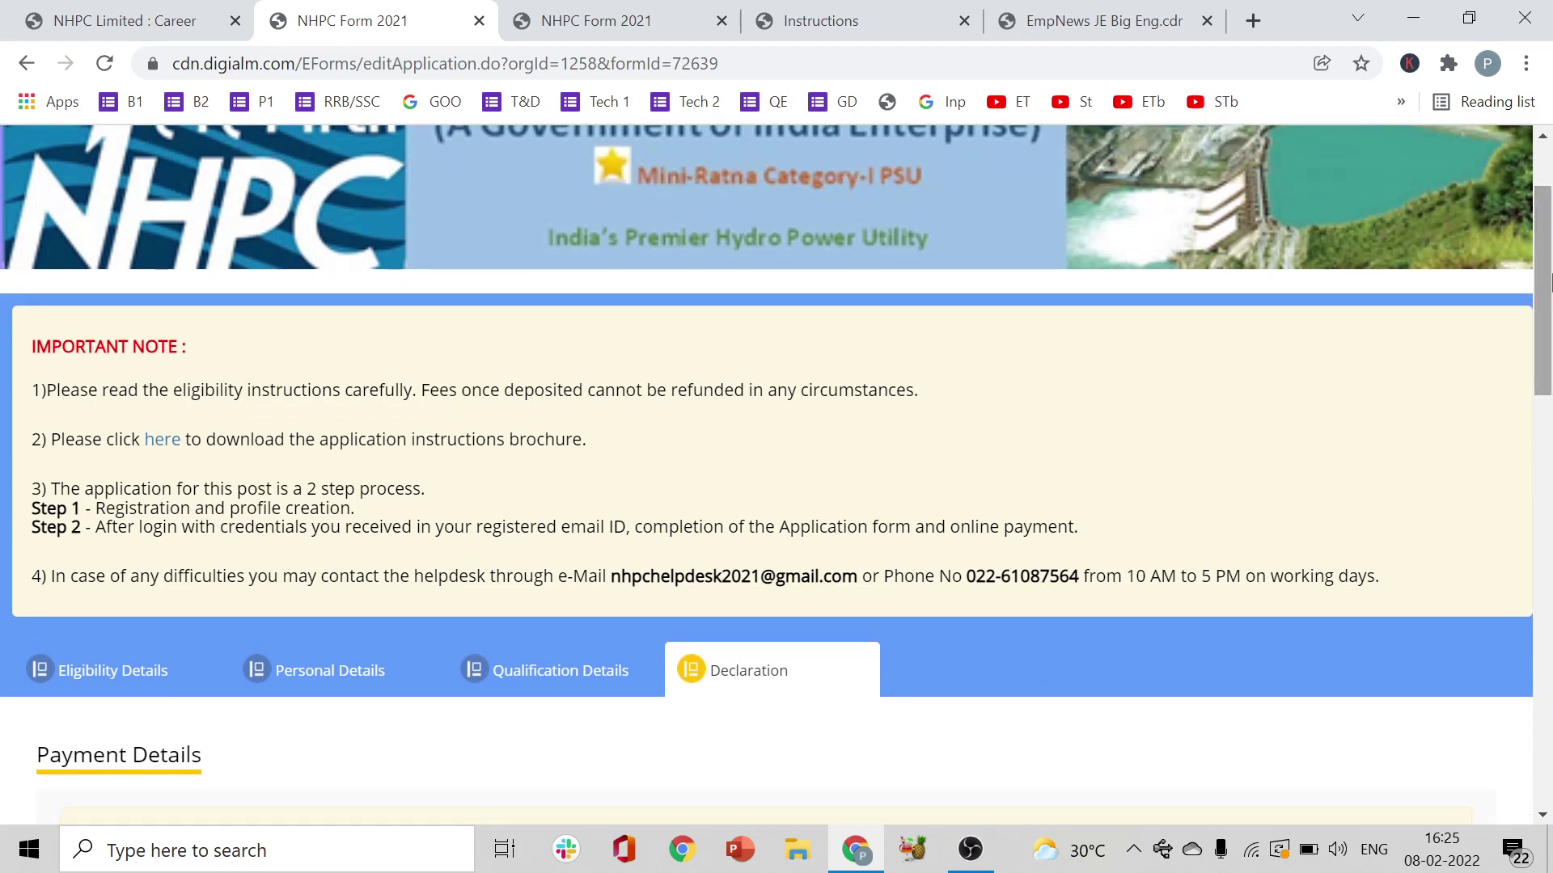
drag(1546, 255, 1546, 217)
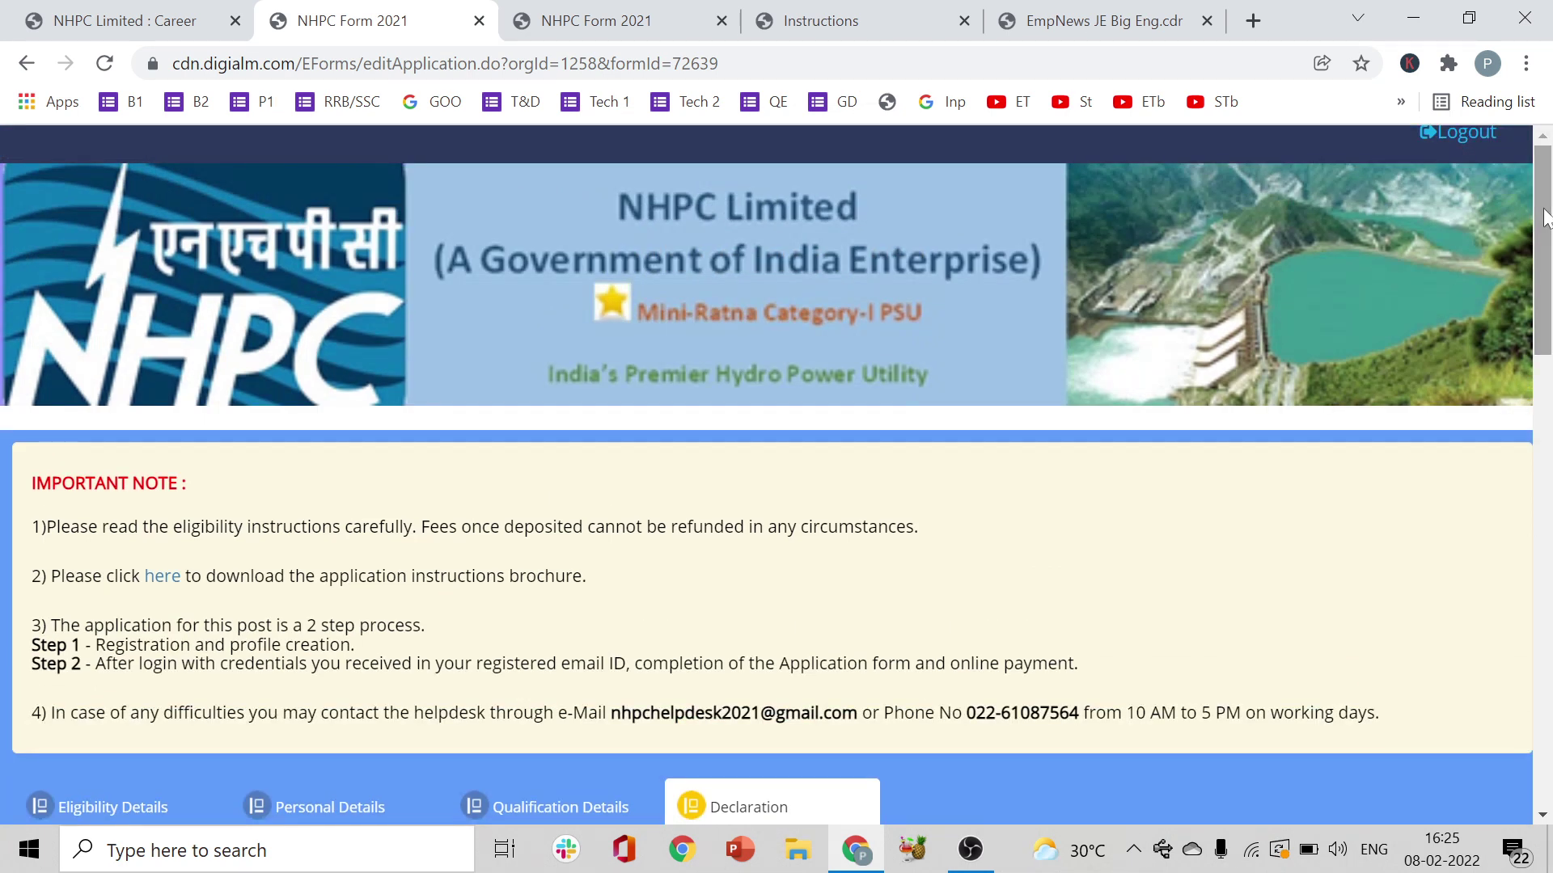
key(alt+Tab)
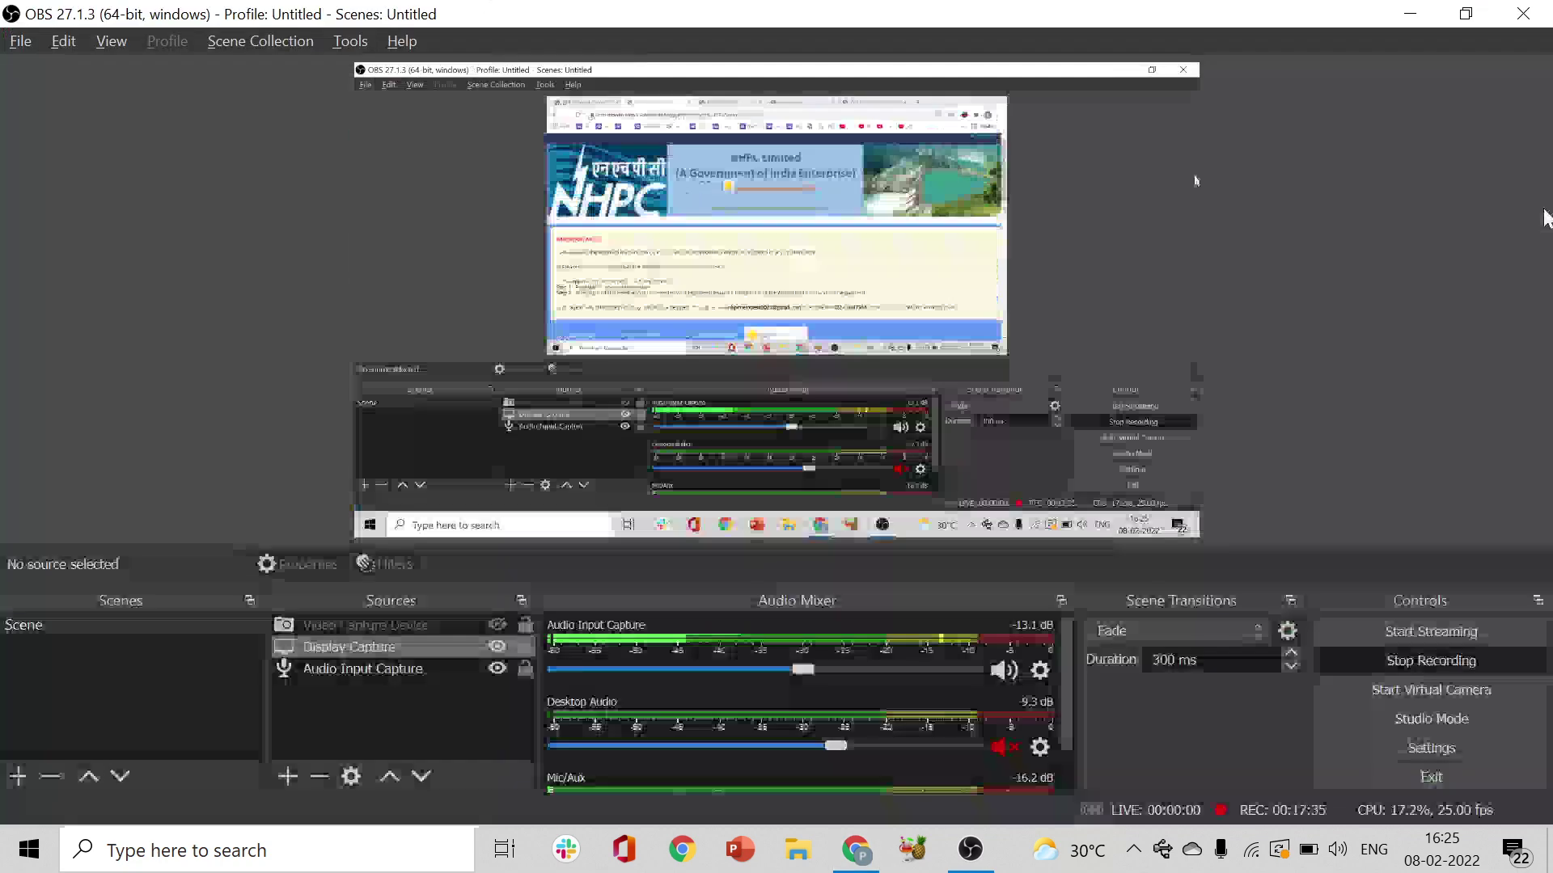